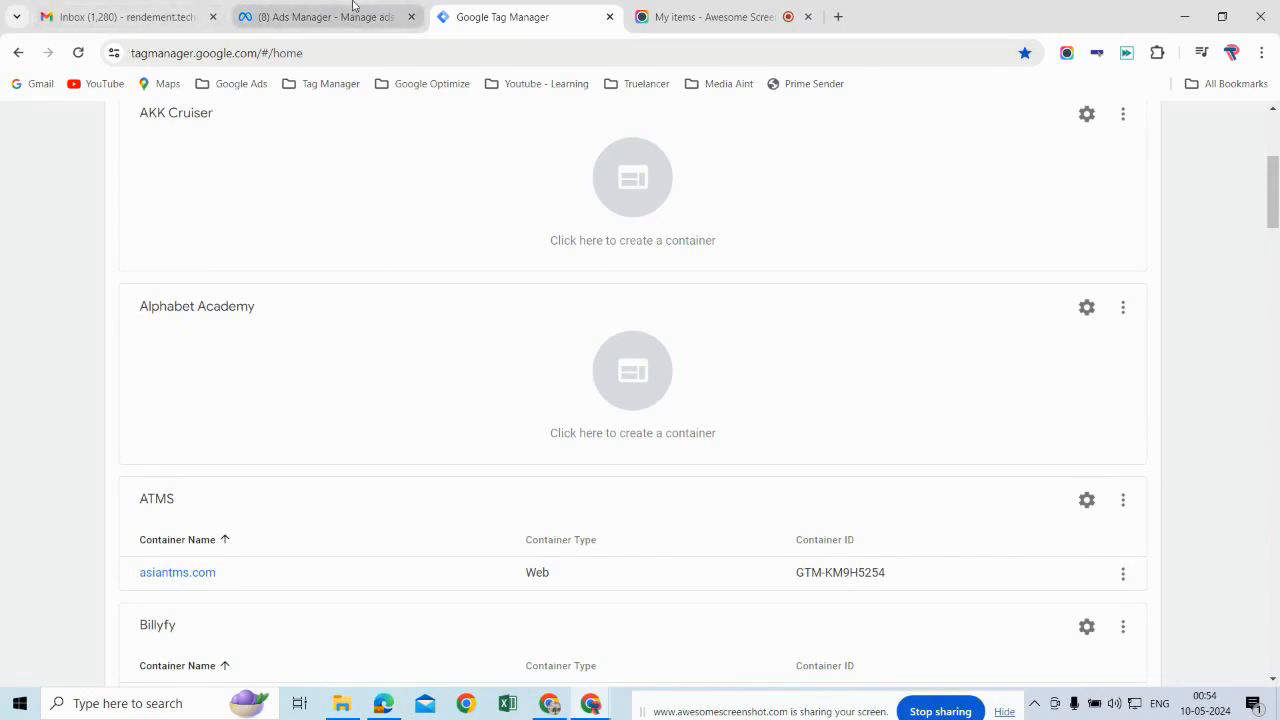
click(712, 17)
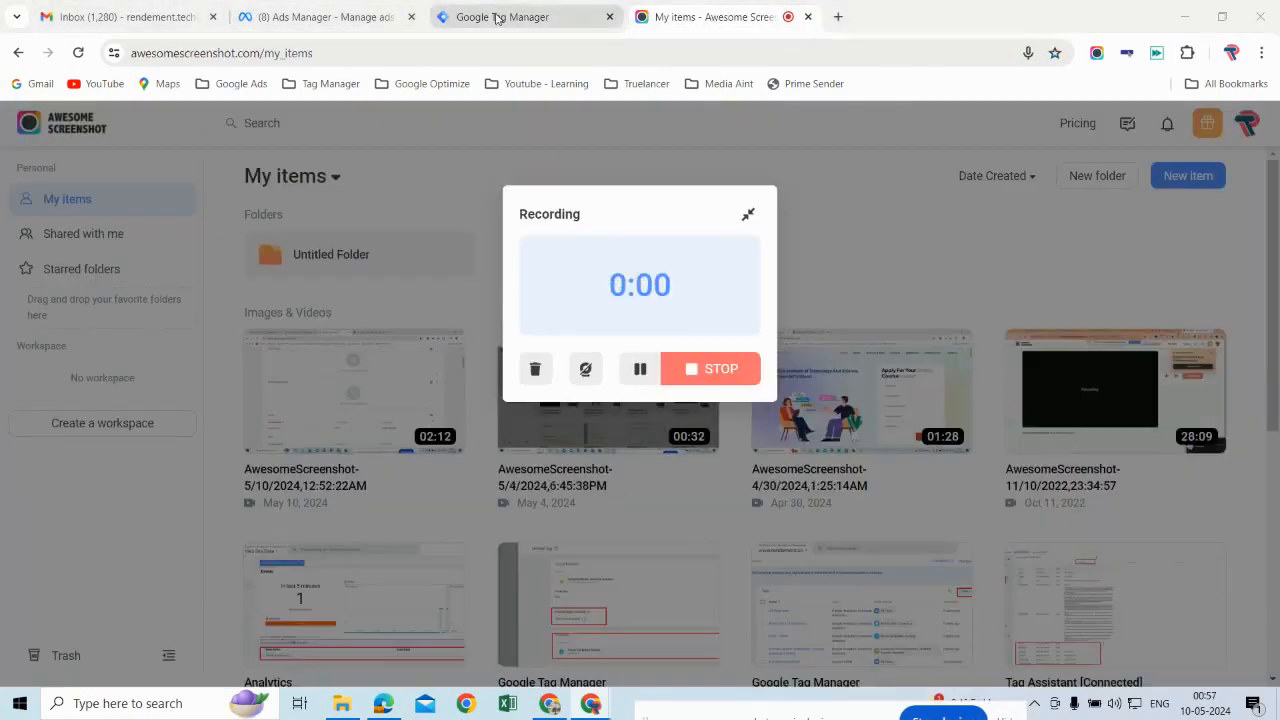
click(497, 17)
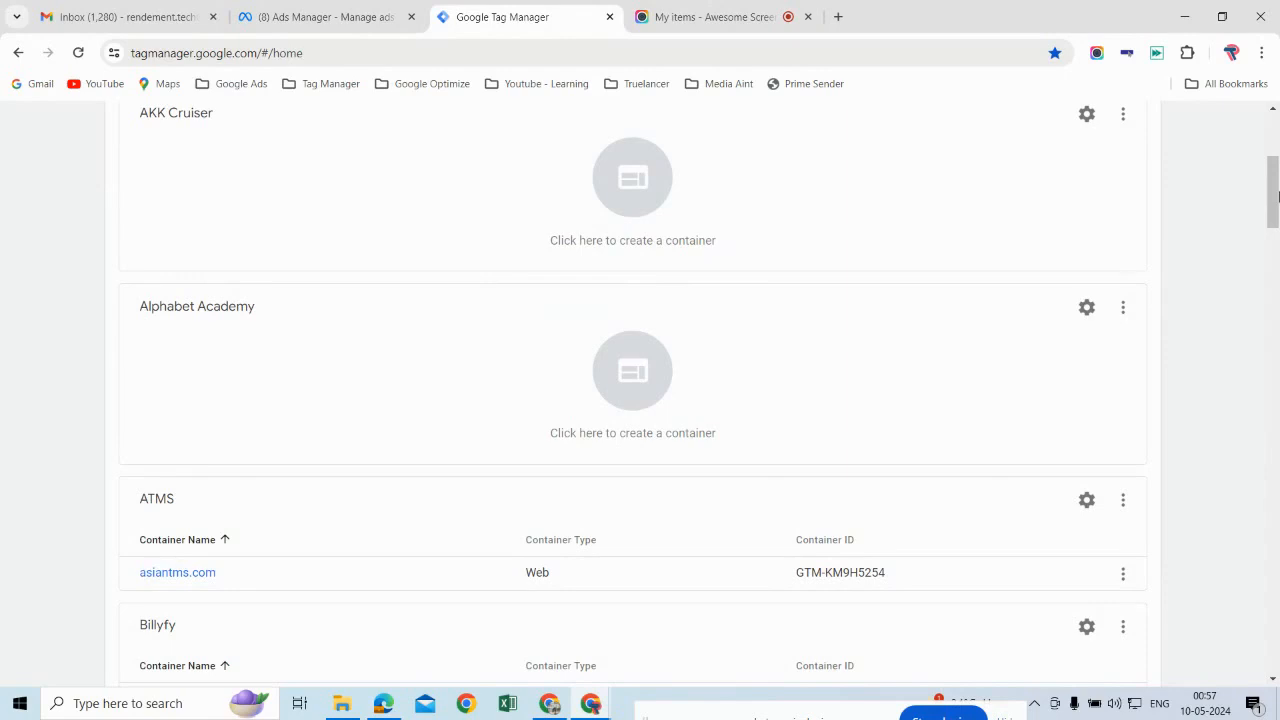
Step: Open the ifcpltd.com web container of the IPFC Academy account
drag(1276, 195, 1276, 338)
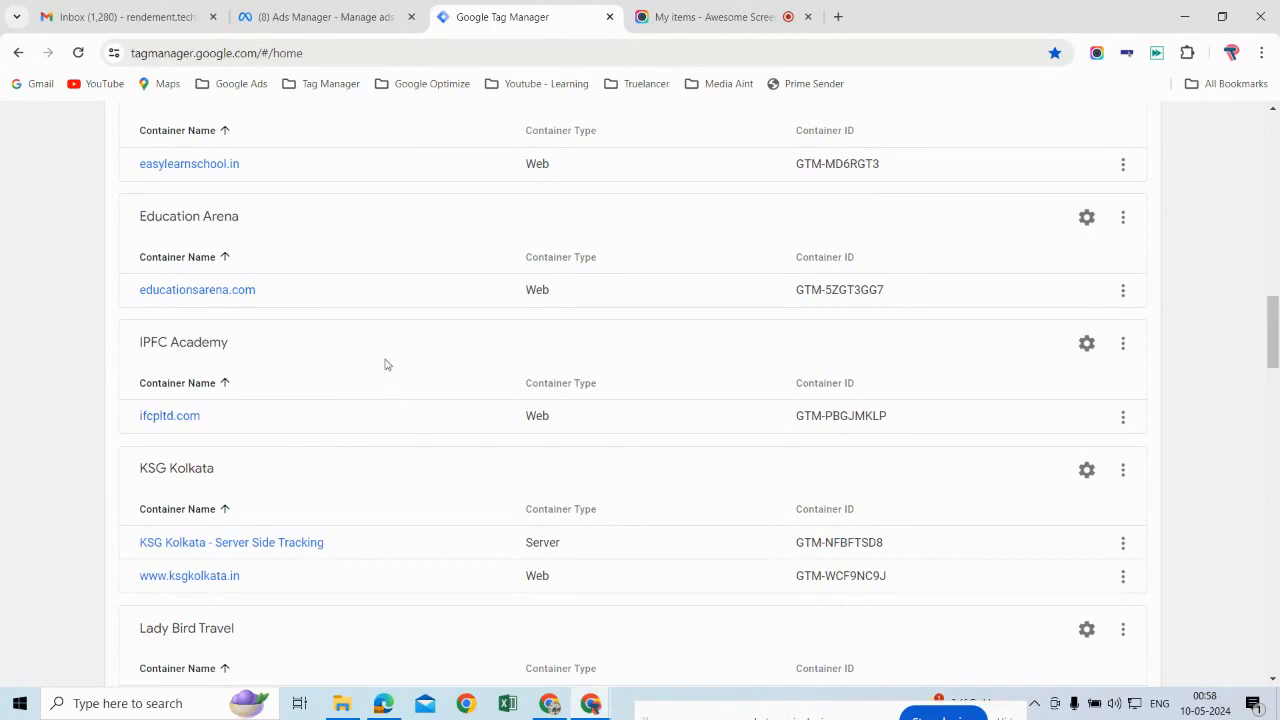
click(181, 421)
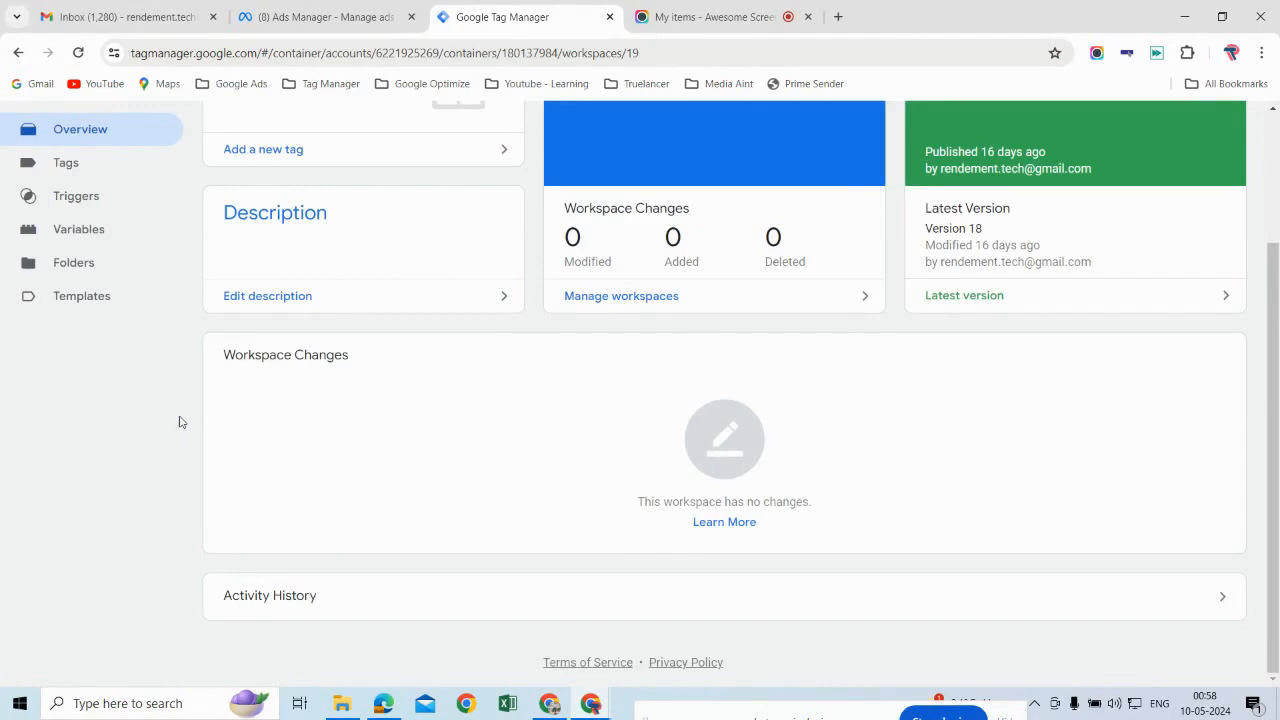
scroll(478, 331, up, 3)
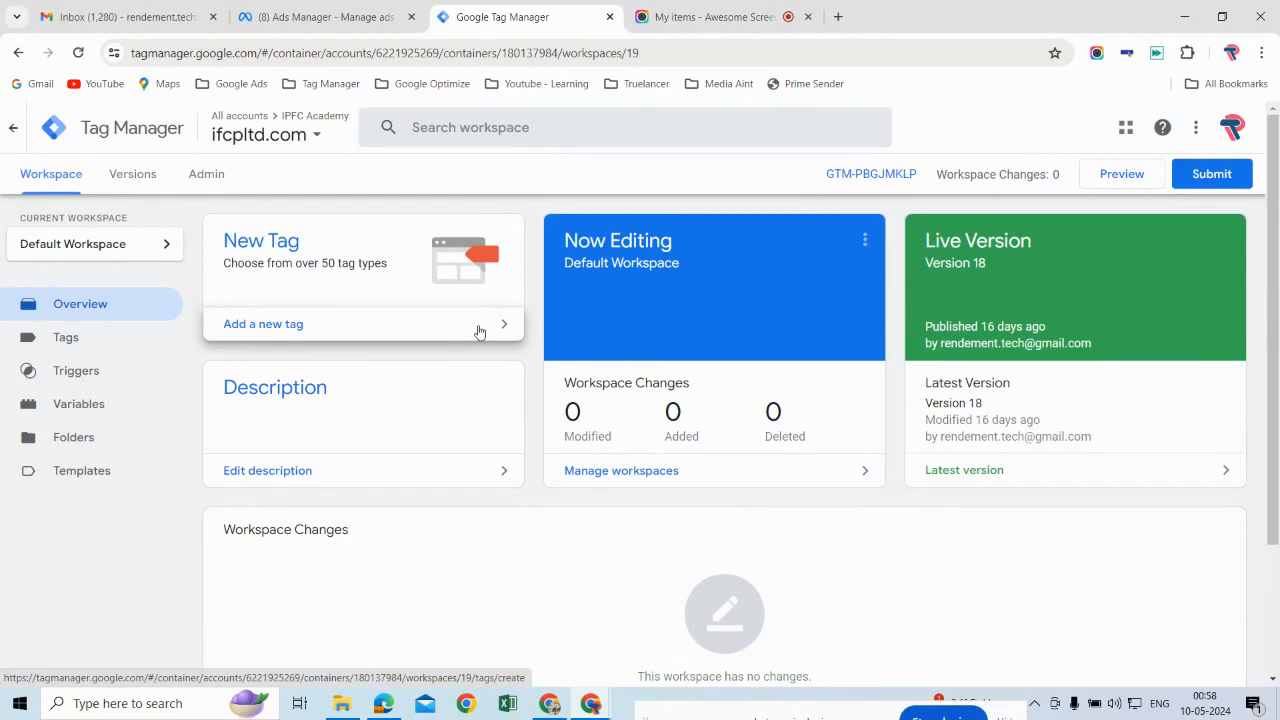
click(720, 17)
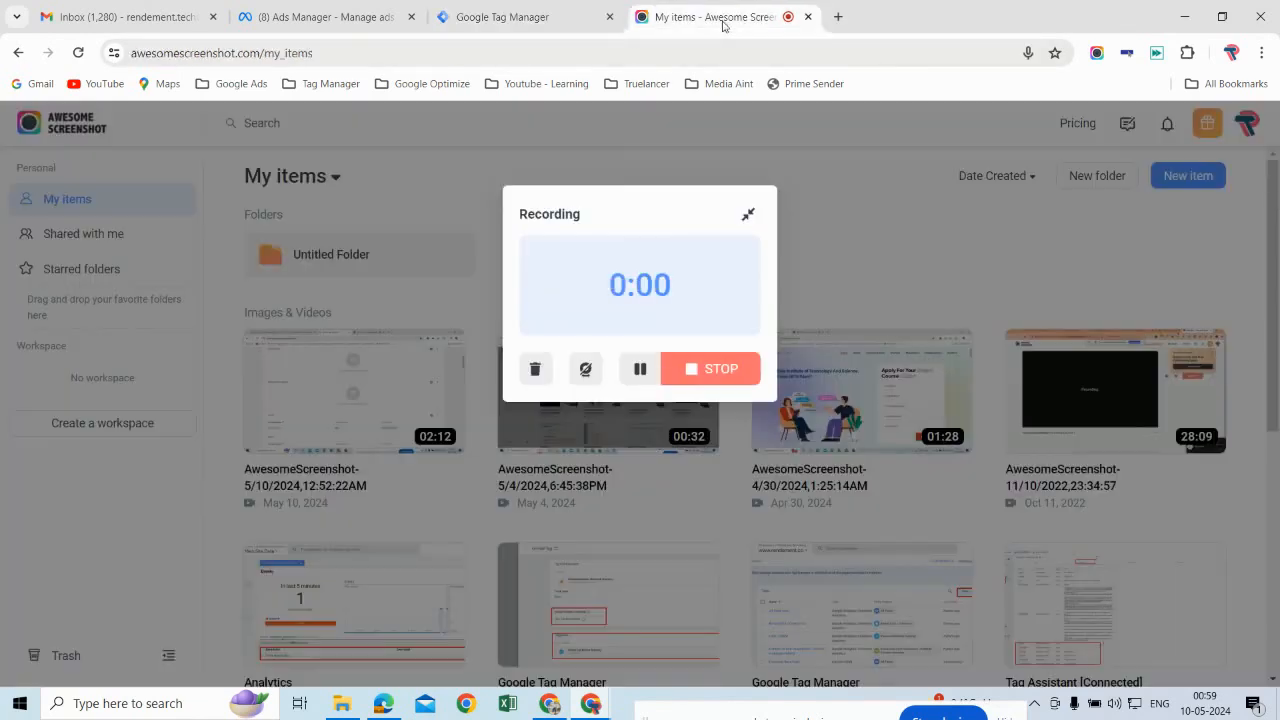
click(722, 368)
click(557, 17)
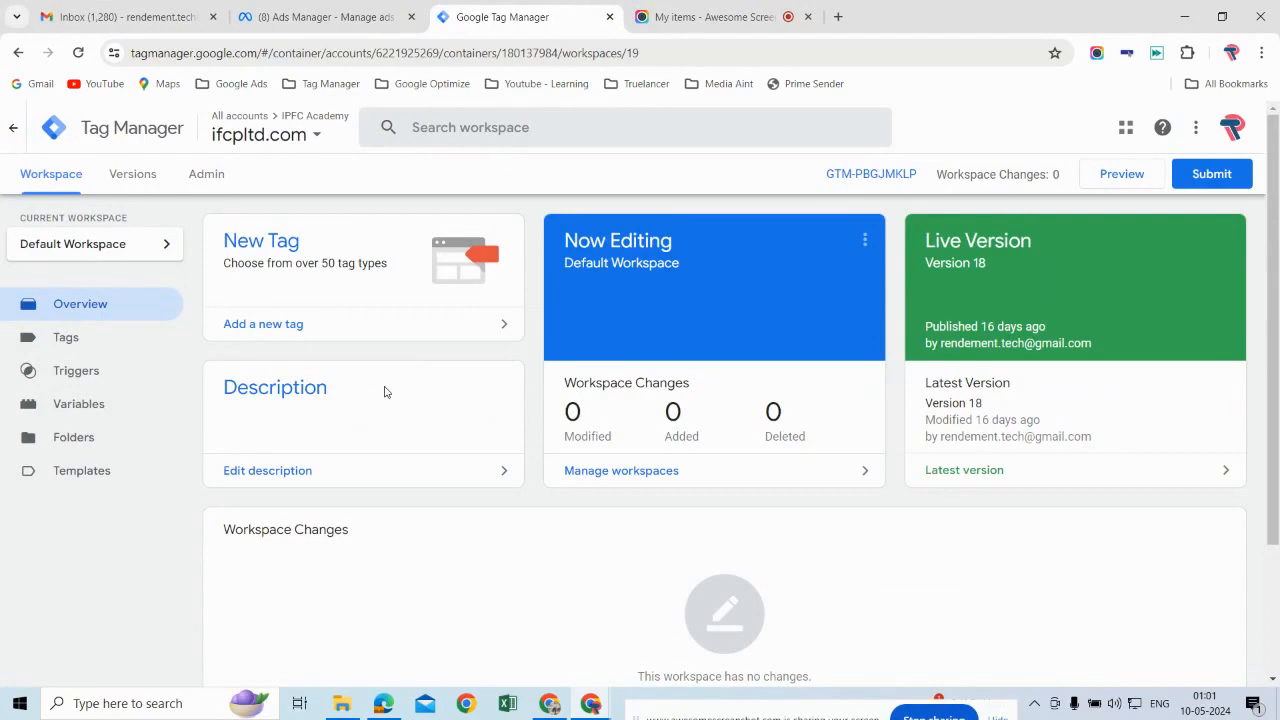
Step: Create a container named "Server Side Tracking - IPFC" in the IPFC Academy account with Server as its target platform
click(208, 176)
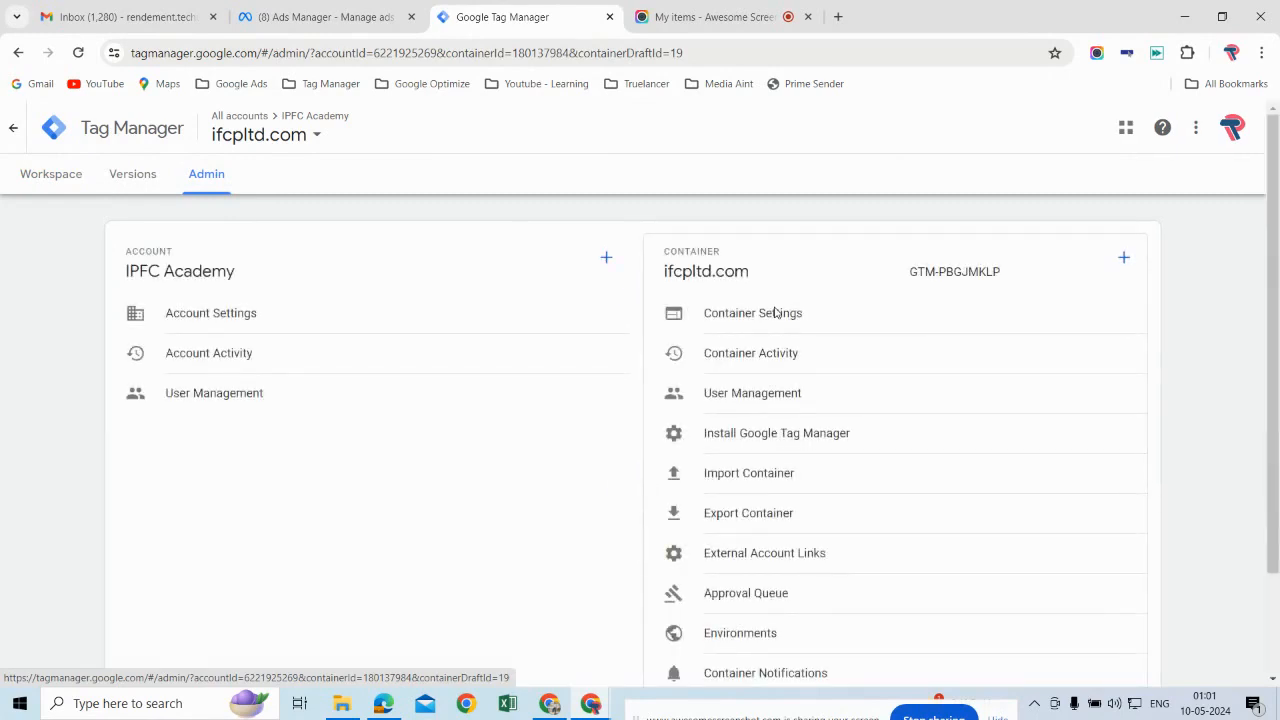
click(1124, 260)
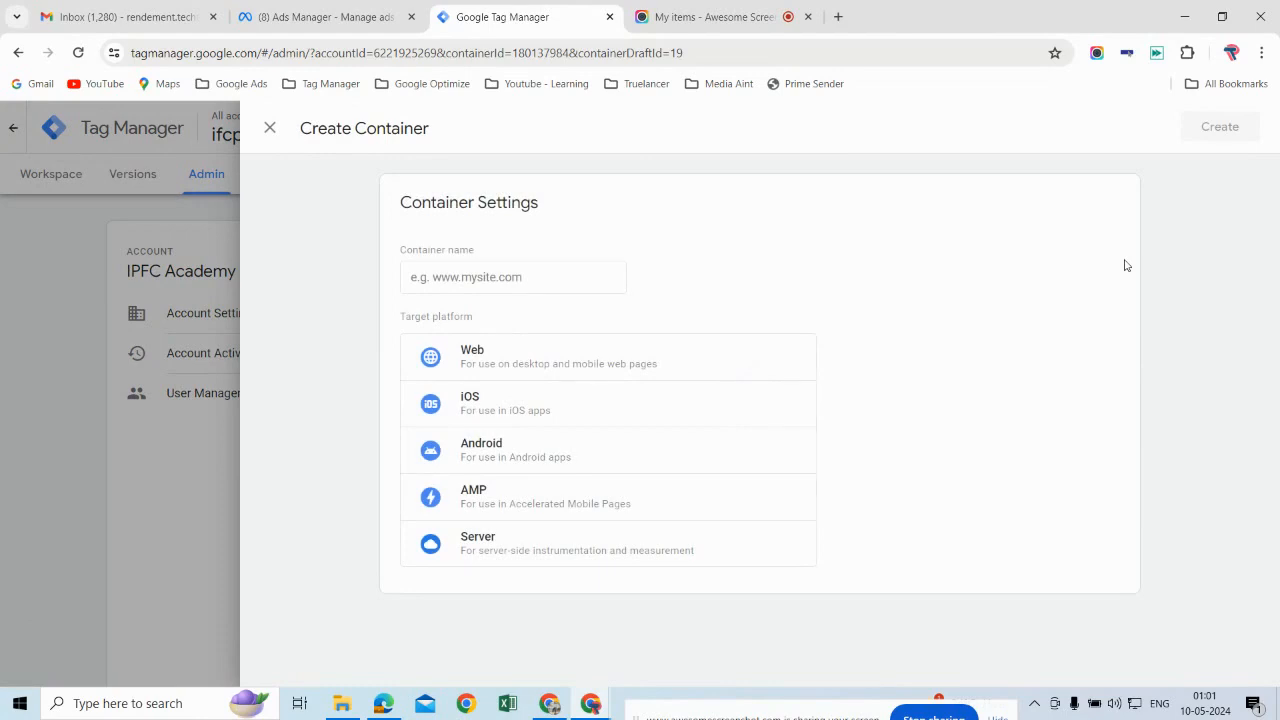
click(549, 276)
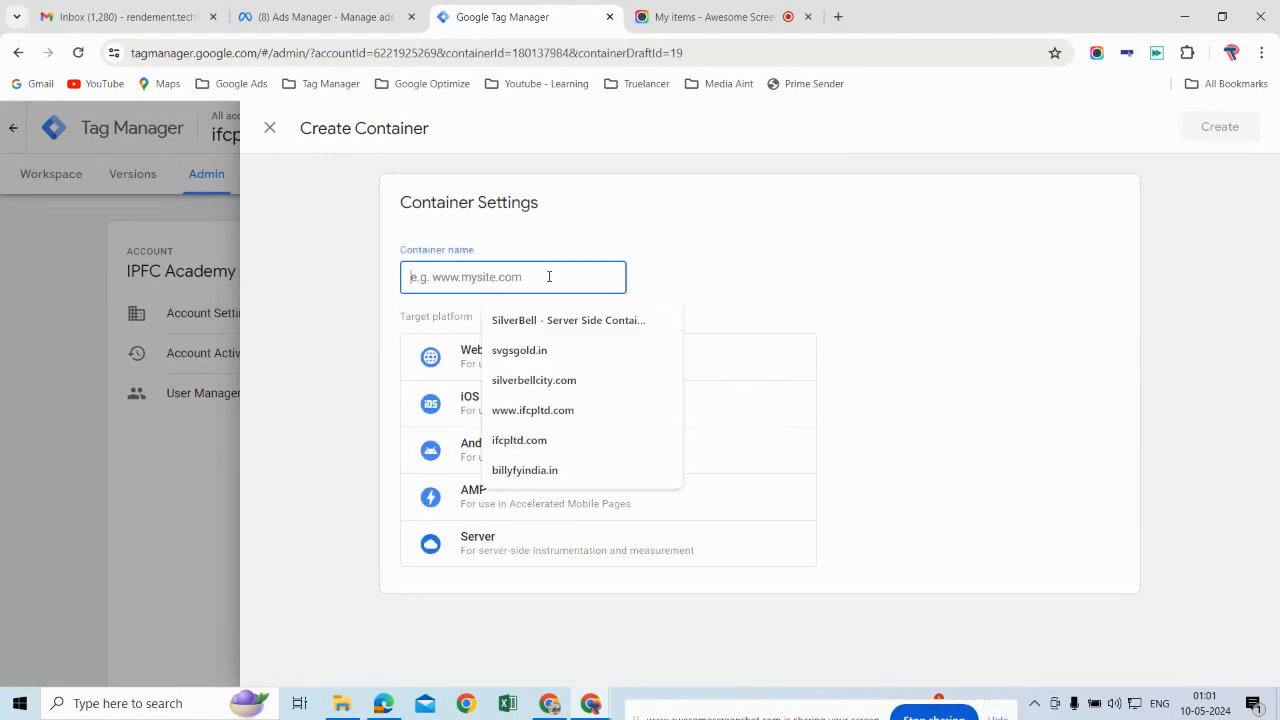
text(IP)
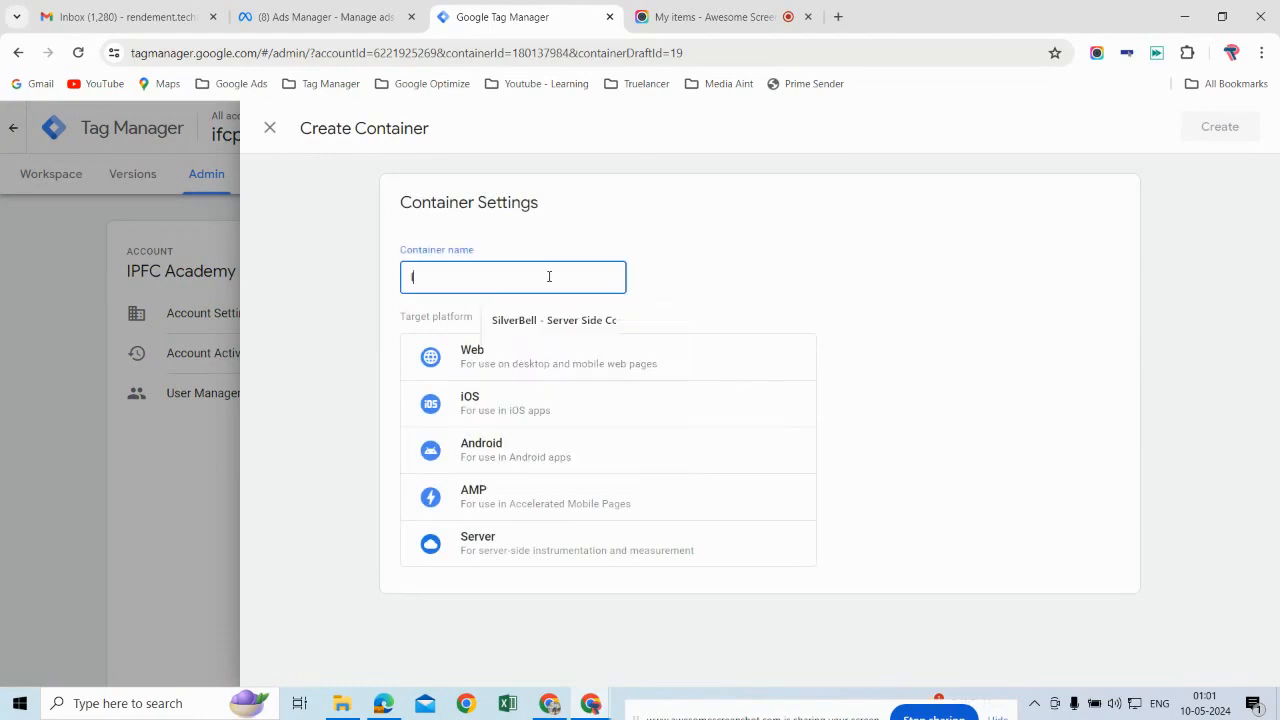
key(BackSpace)
text(S)
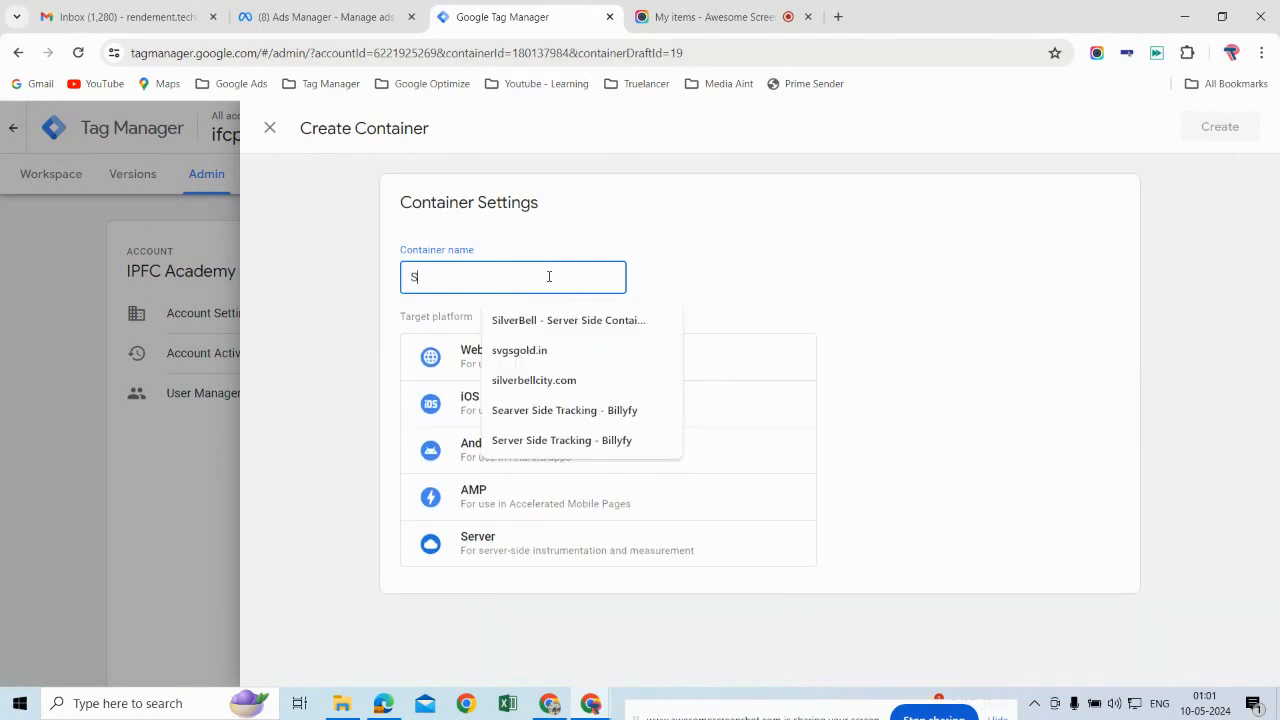
text(Erver)
key(BackSpace)
key(BackSpace)
key(BackSpace)
key(BackSpace)
text(erver )
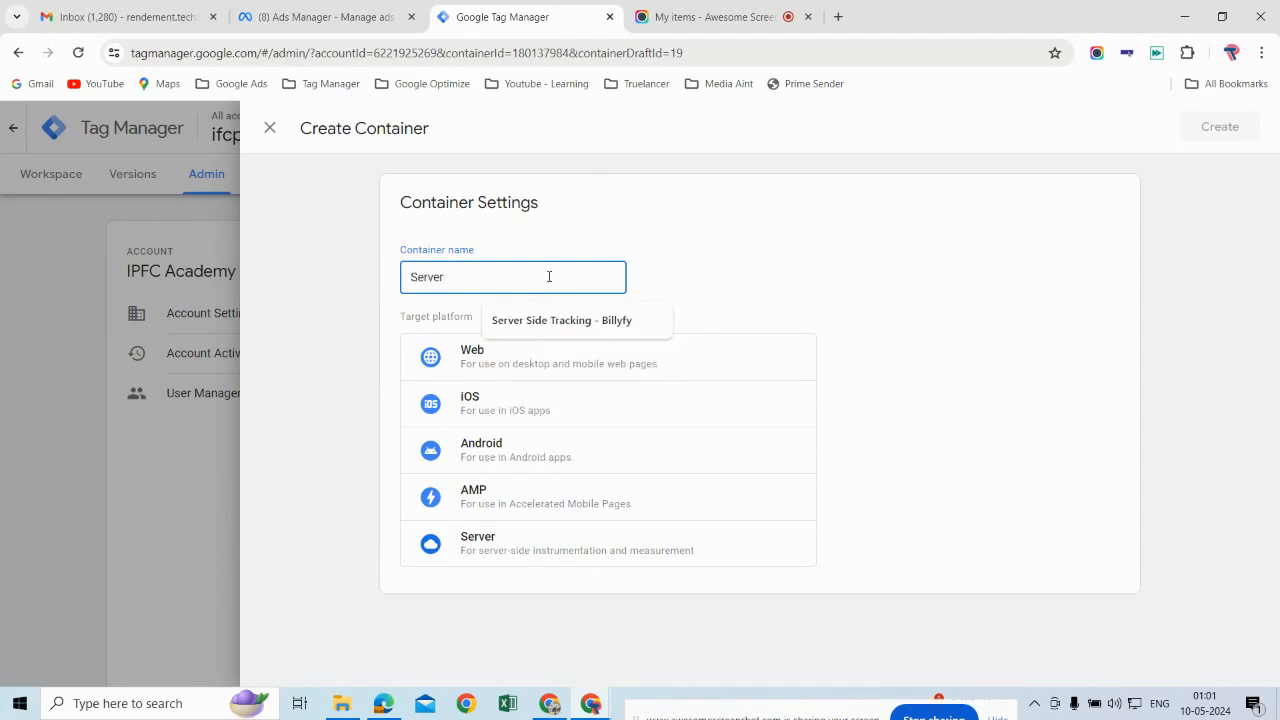
text(Side Tracking - IPFC)
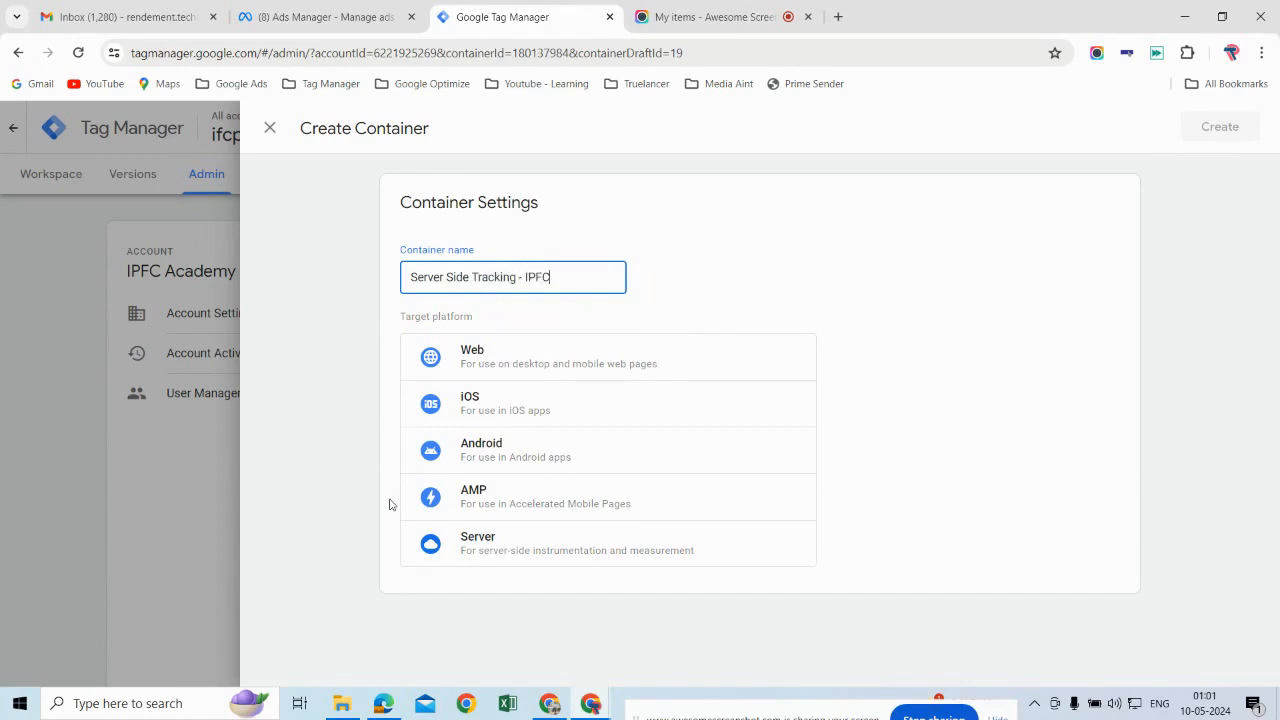
click(508, 557)
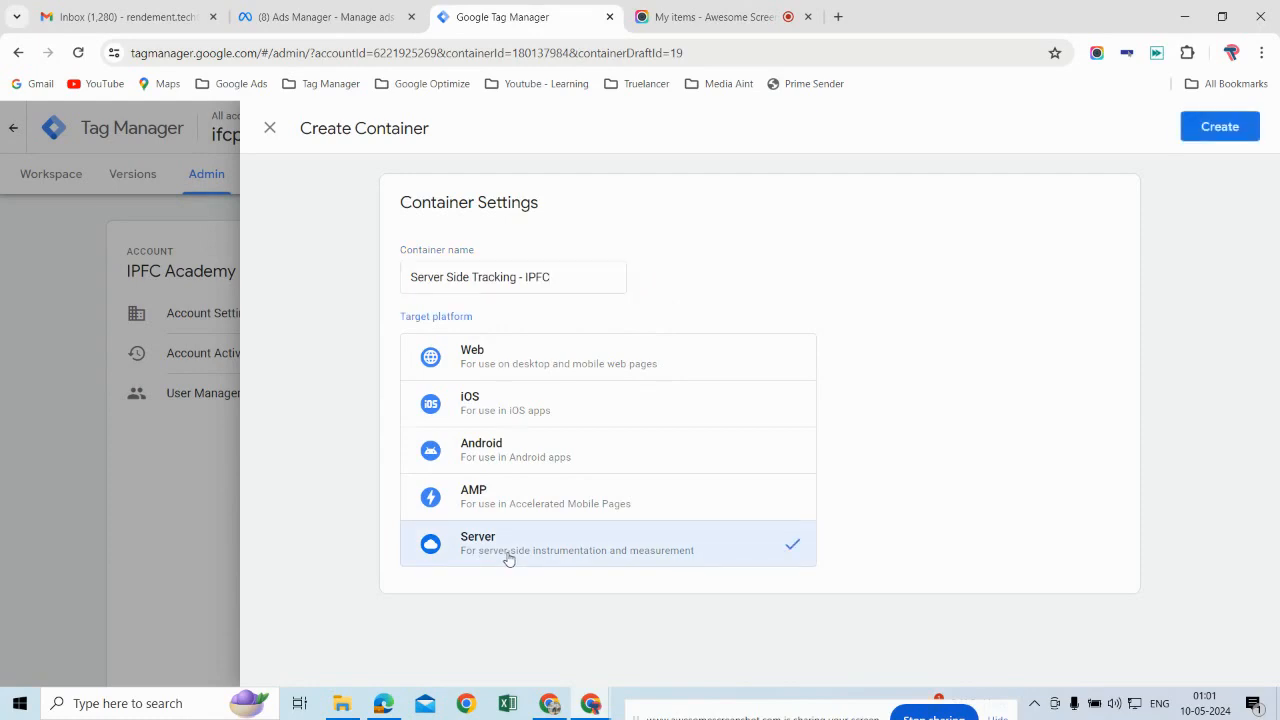
click(1222, 128)
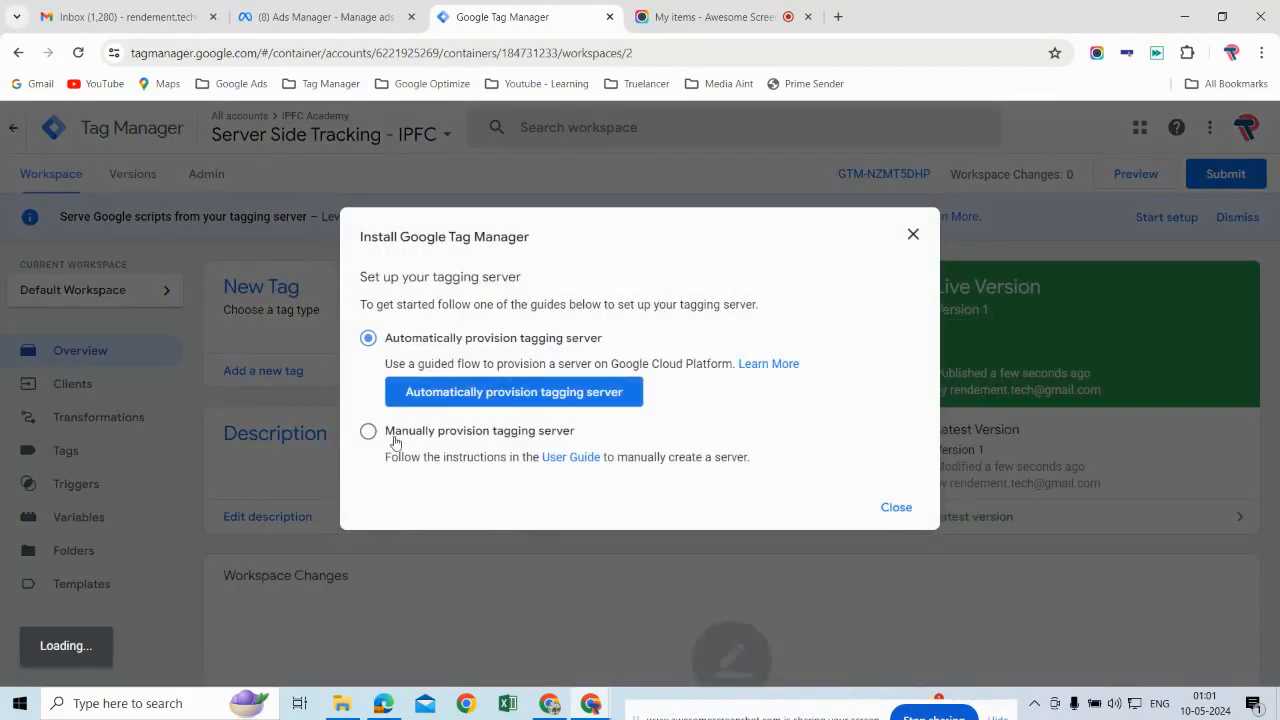
Step: Choose to manually provision the tagging server and copy the container config string
click(369, 433)
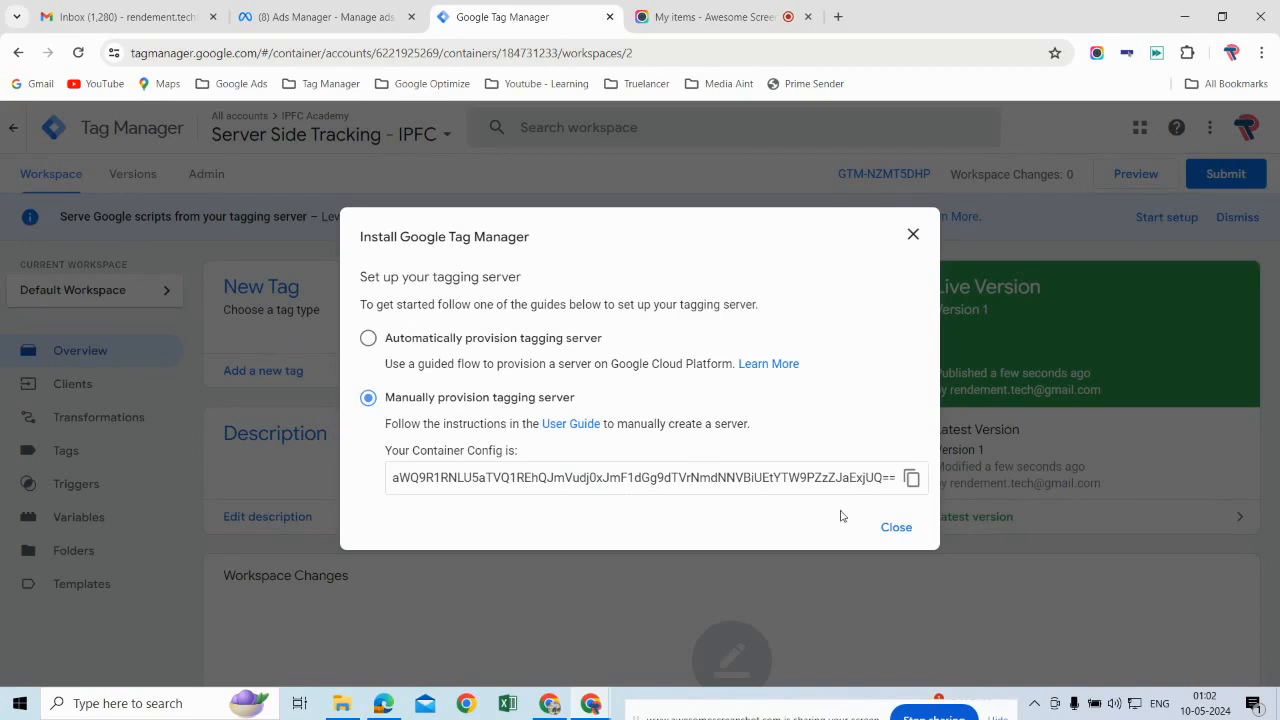
click(912, 479)
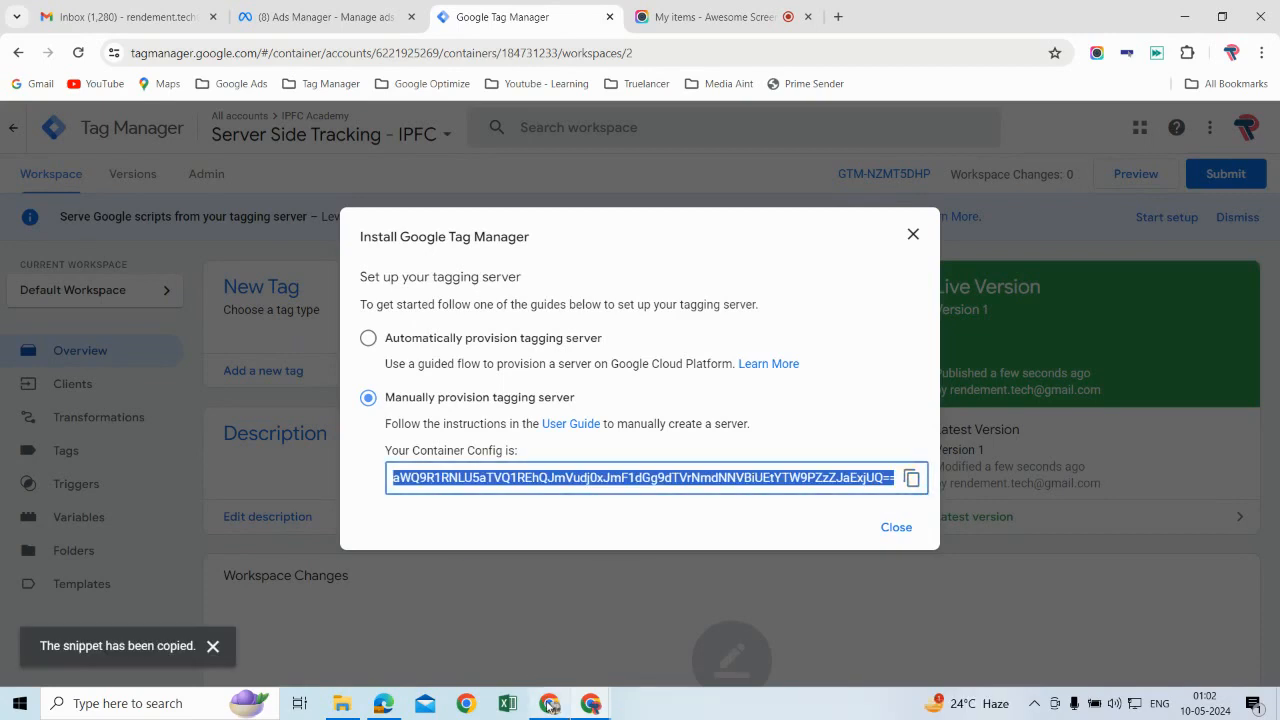
Step: Switch to the other Chrome window, open stape.io in a new tab and allow all cookies
mouse_move(550, 703)
click(531, 625)
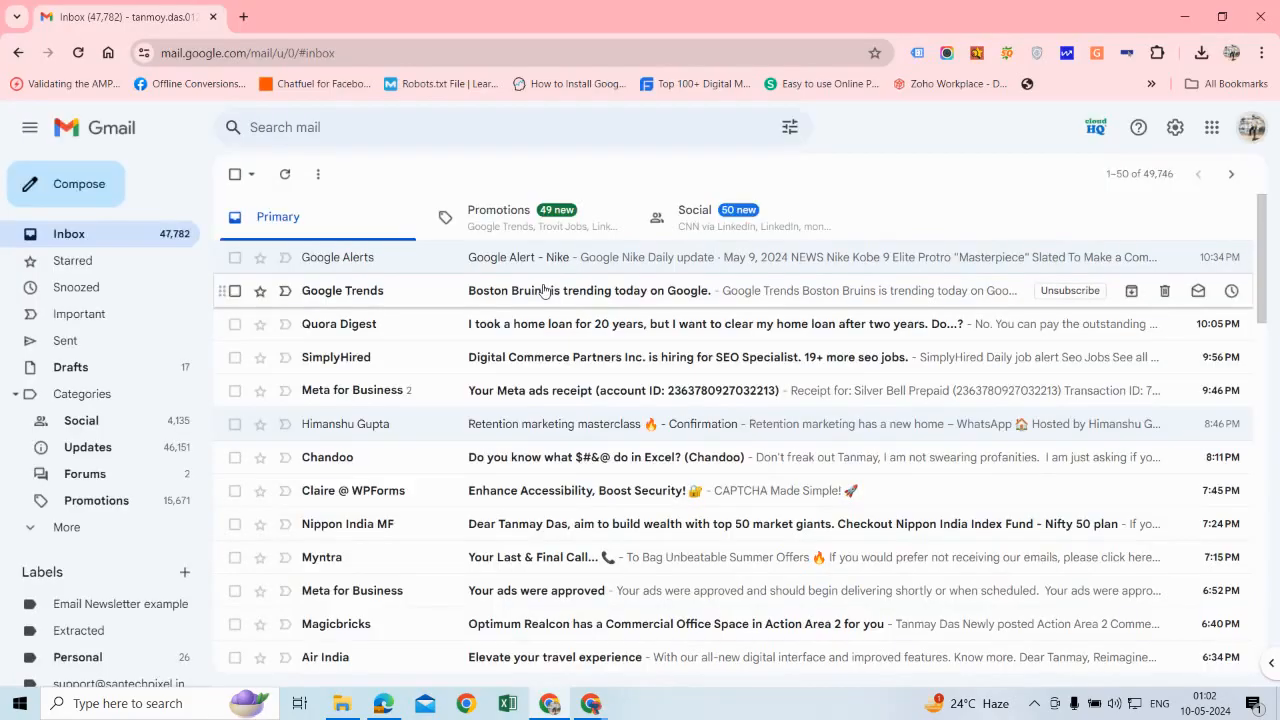
click(246, 17)
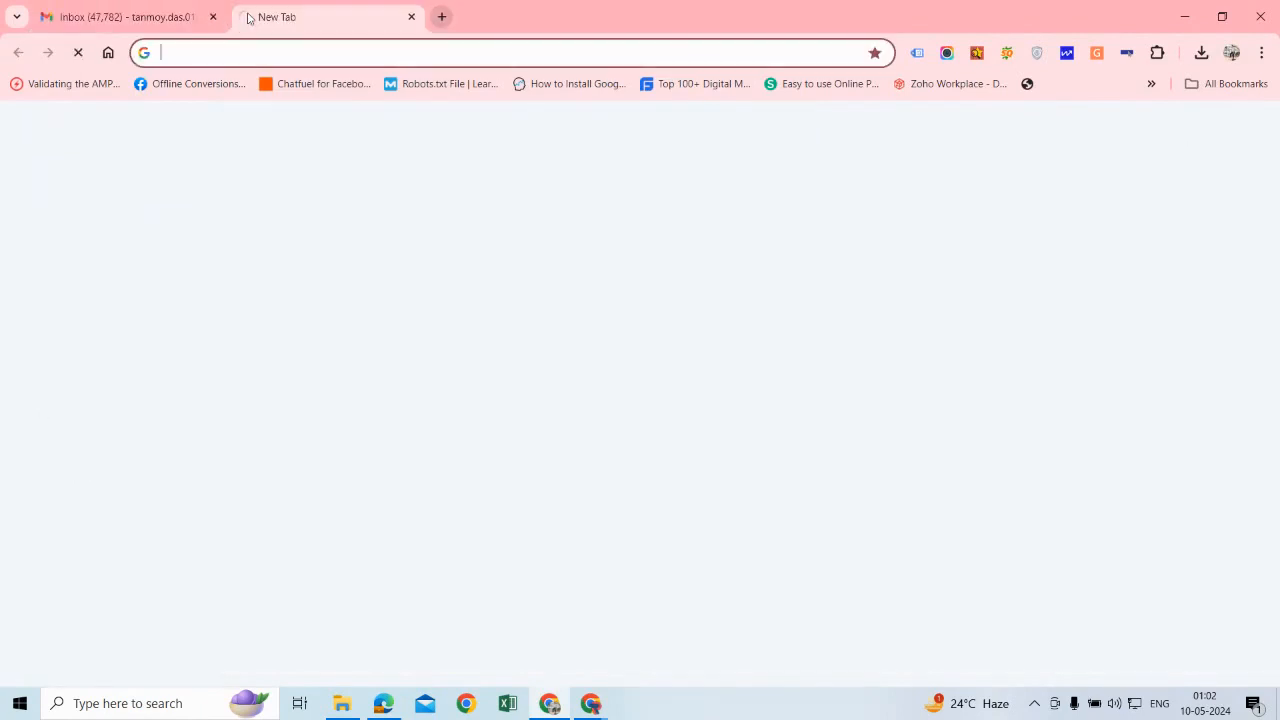
text(s)
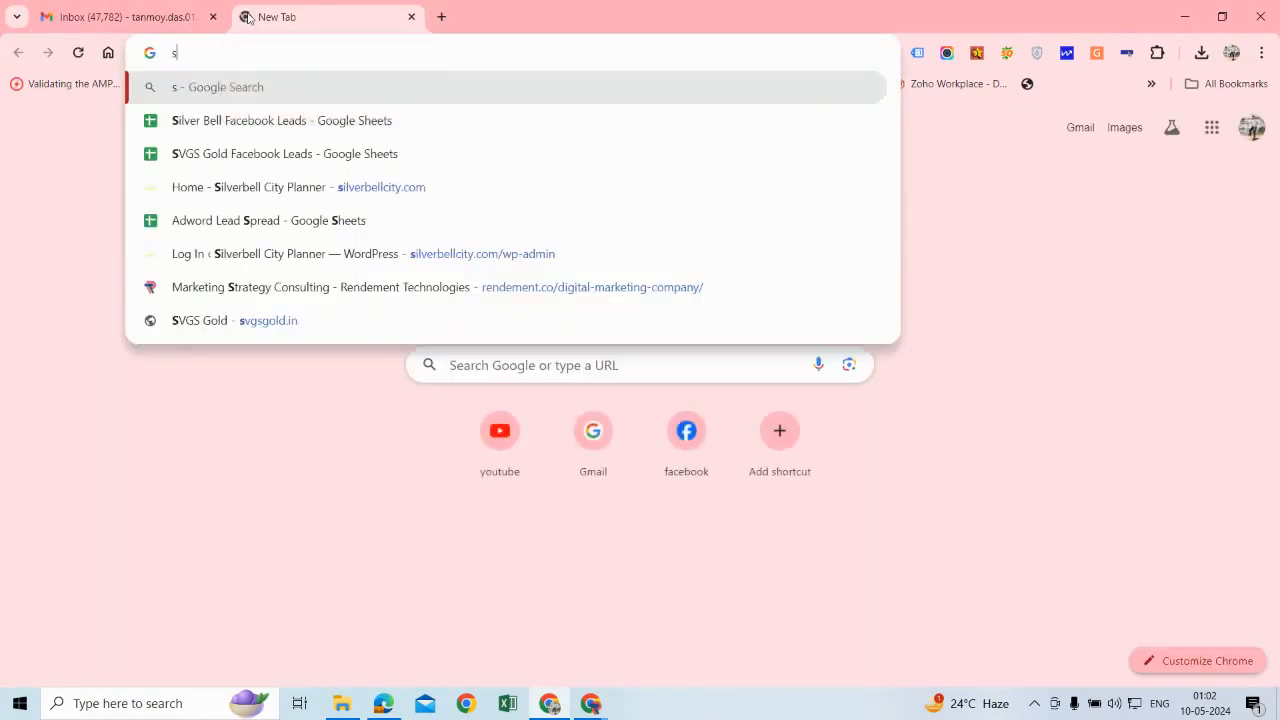
text(tap)
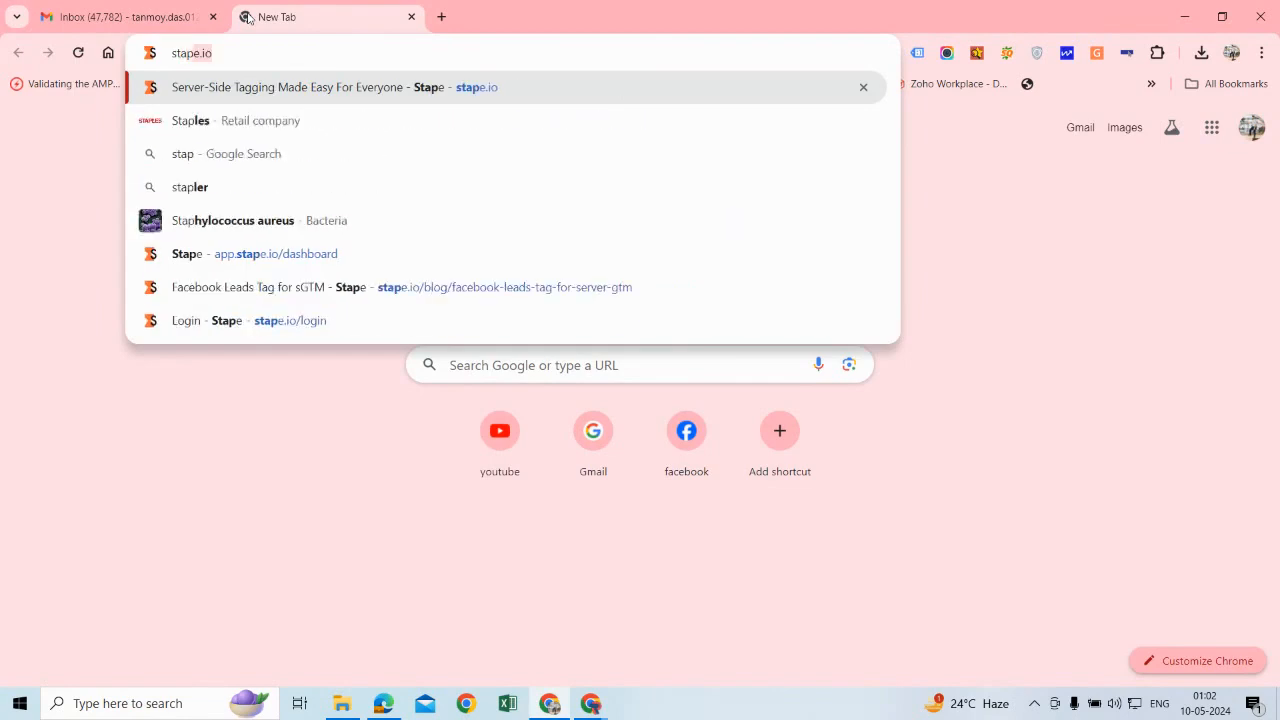
key(Return)
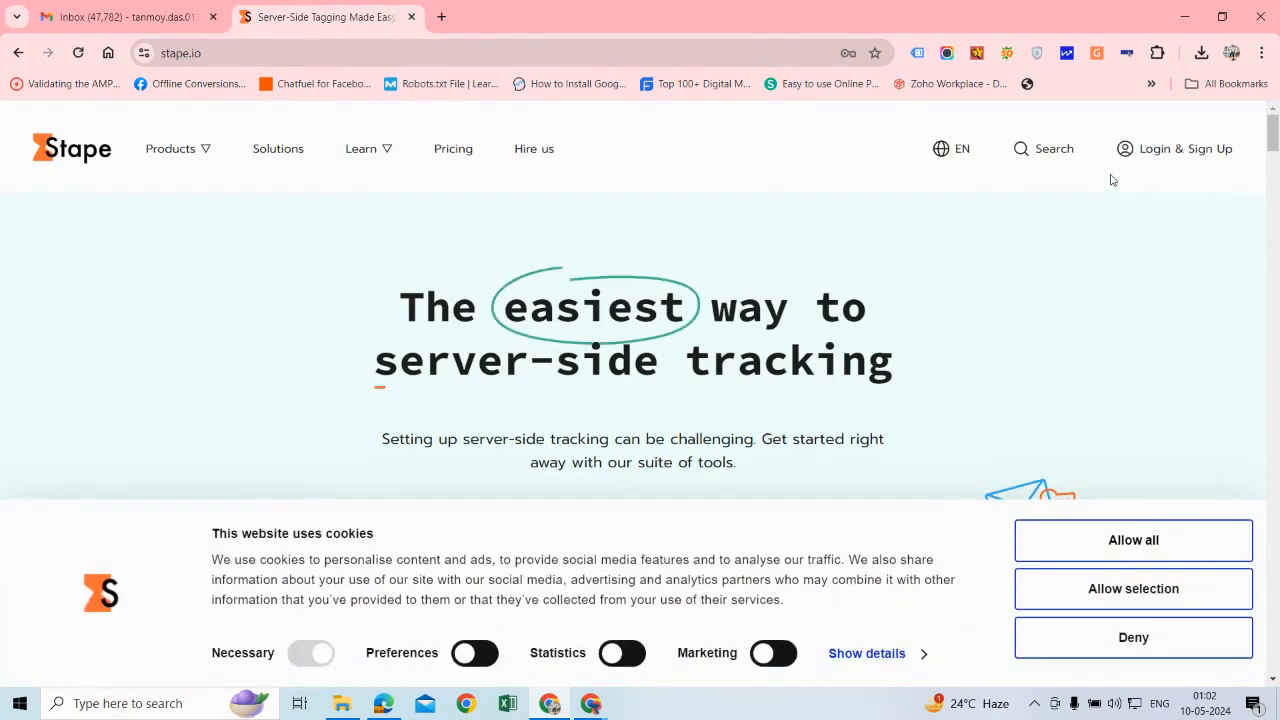
click(1124, 540)
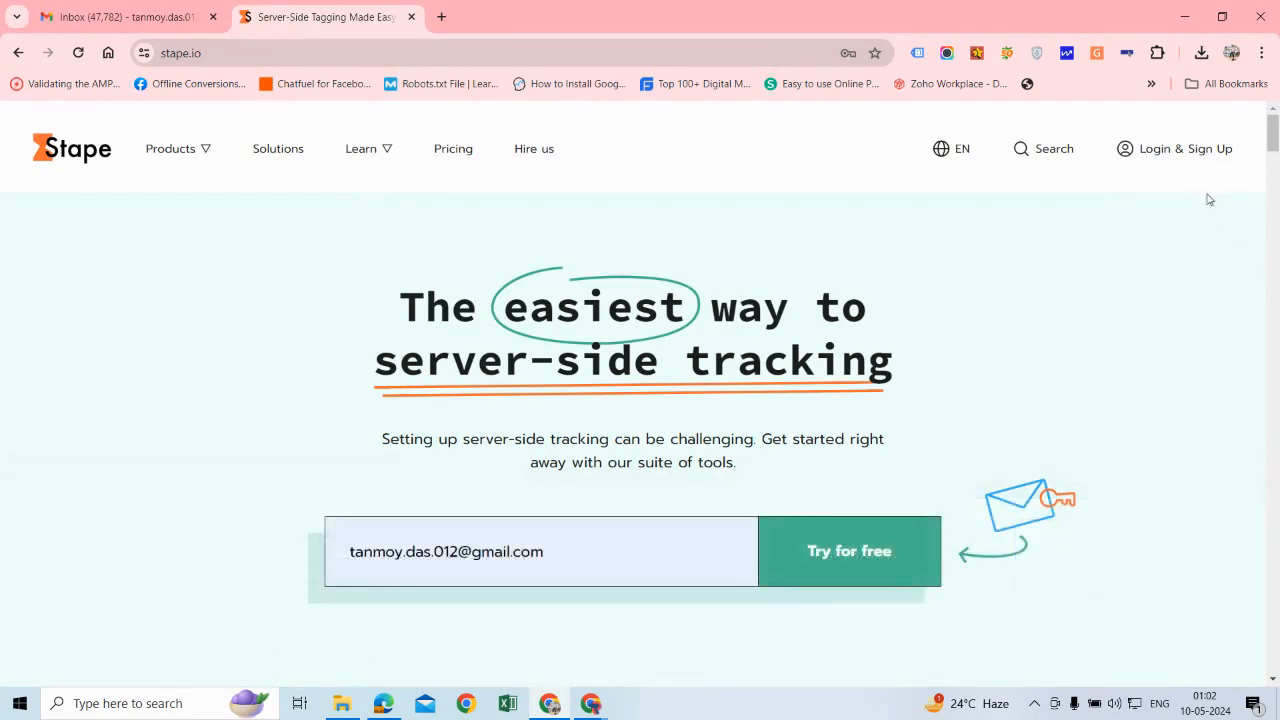
Step: Log in to Stape with the account e-mail and the account password
click(1176, 157)
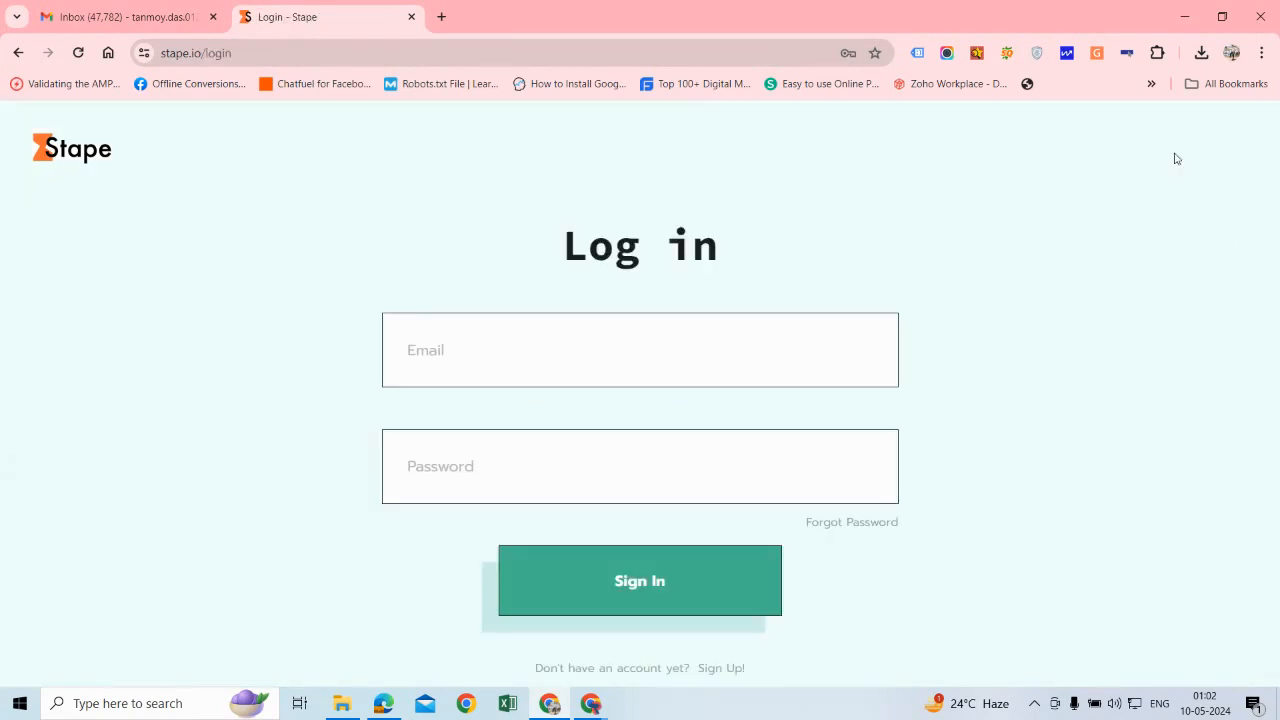
click(659, 356)
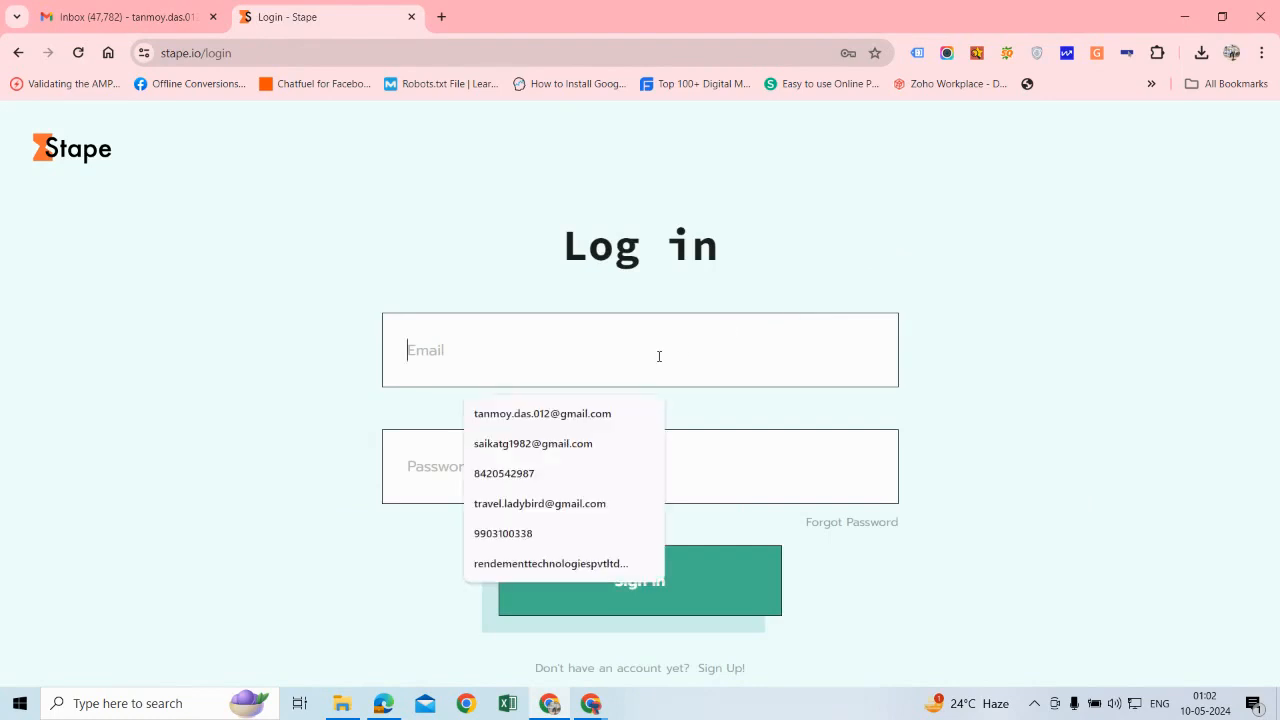
text(T)
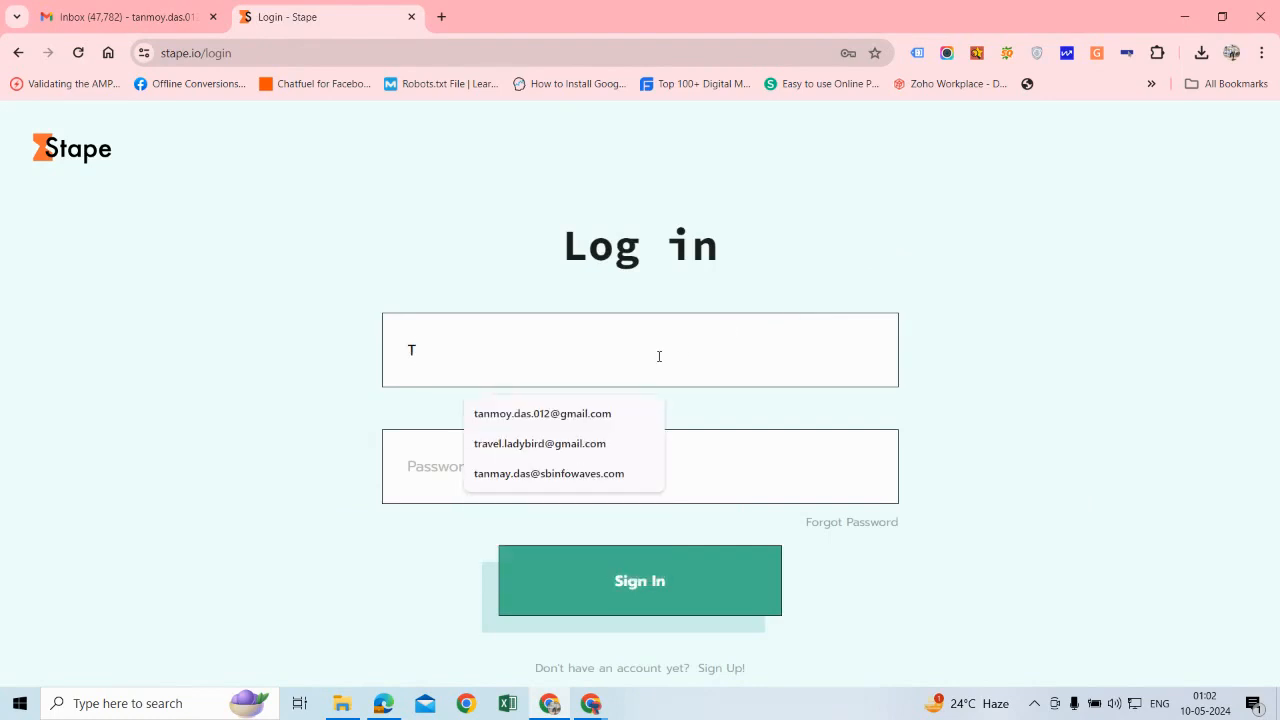
click(578, 413)
click(508, 453)
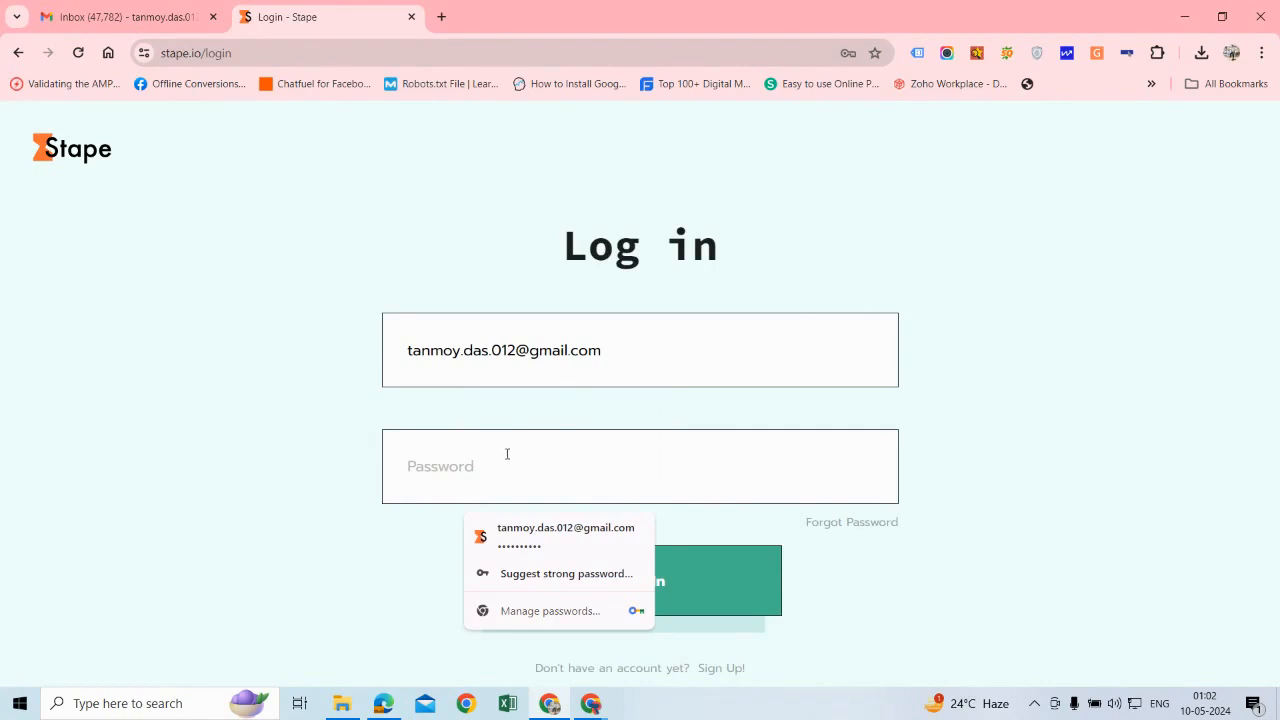
text(******)
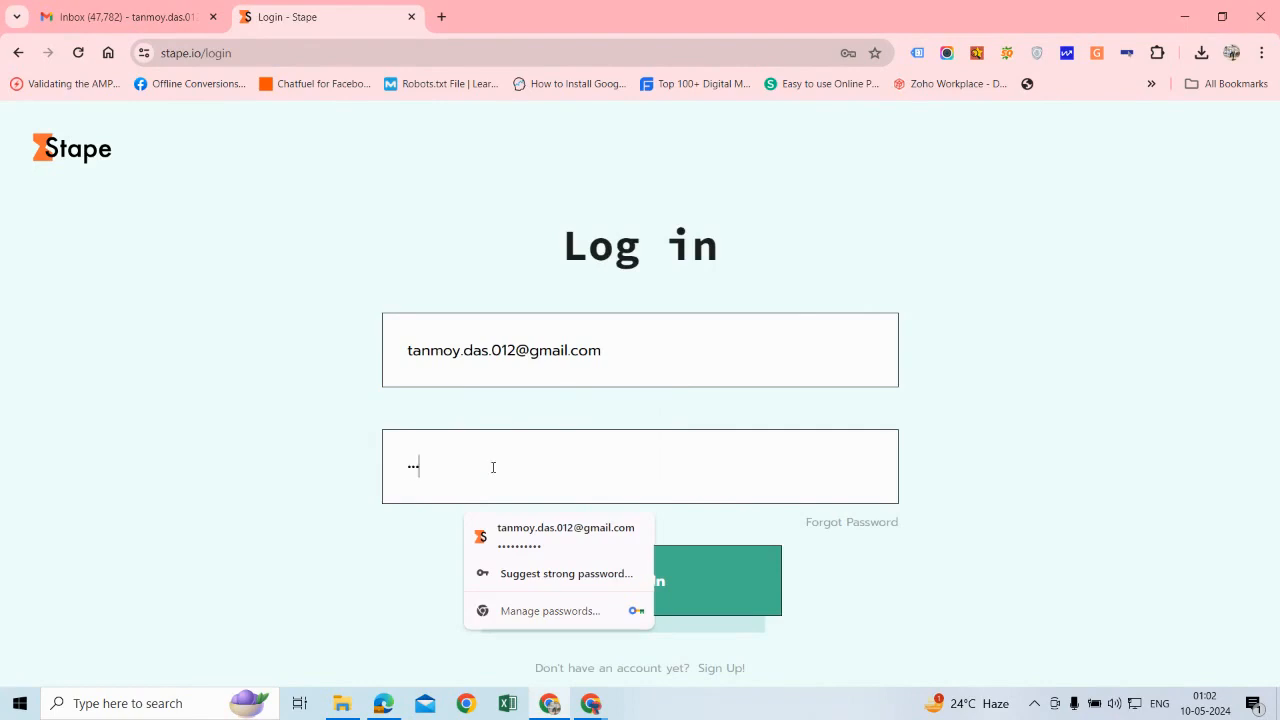
text(****)
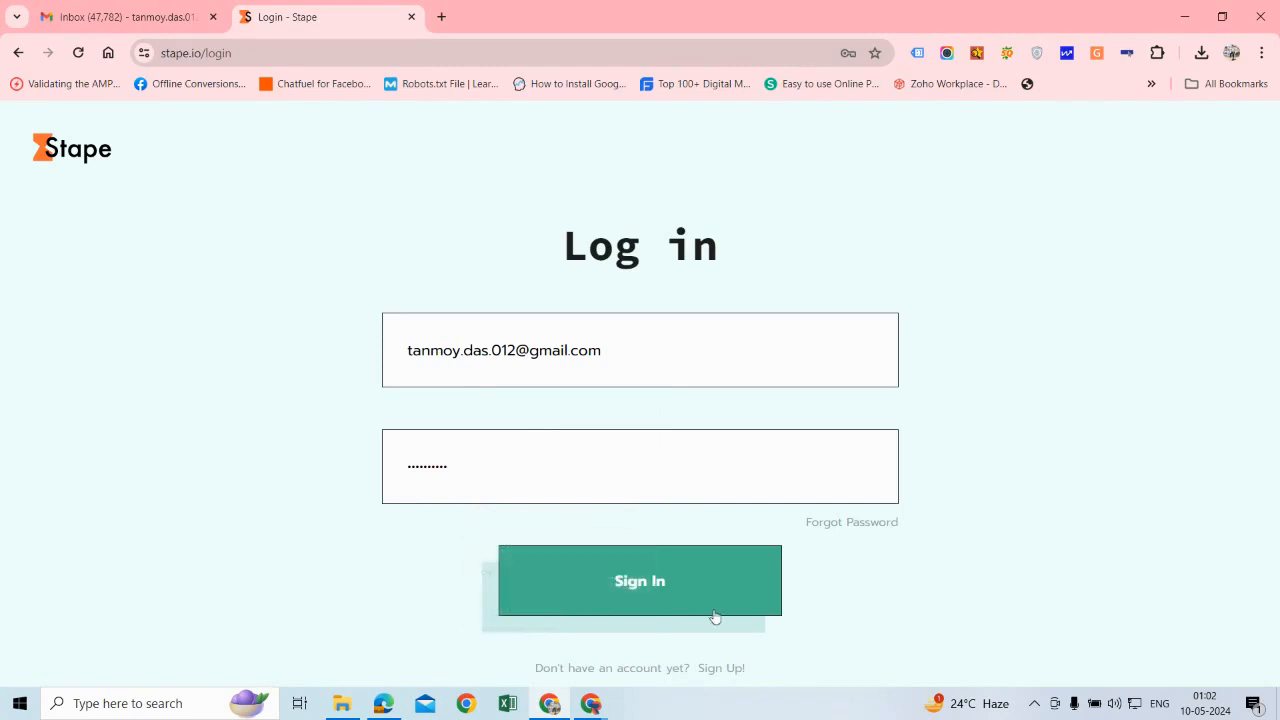
click(617, 590)
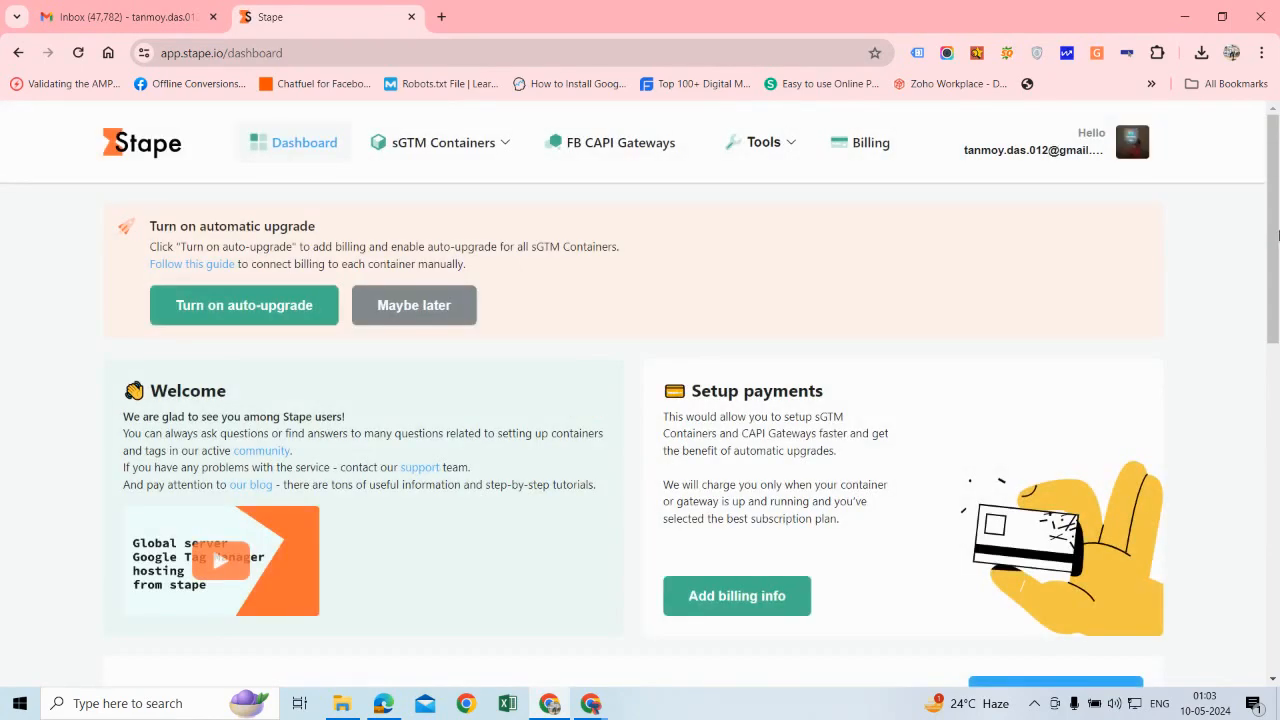
Step: Start a new sGTM container from the dashboard's recent containers list and name it "Server Side Tracking - IPFC"
scroll(365, 436, down, 5)
scroll(365, 436, up, 1)
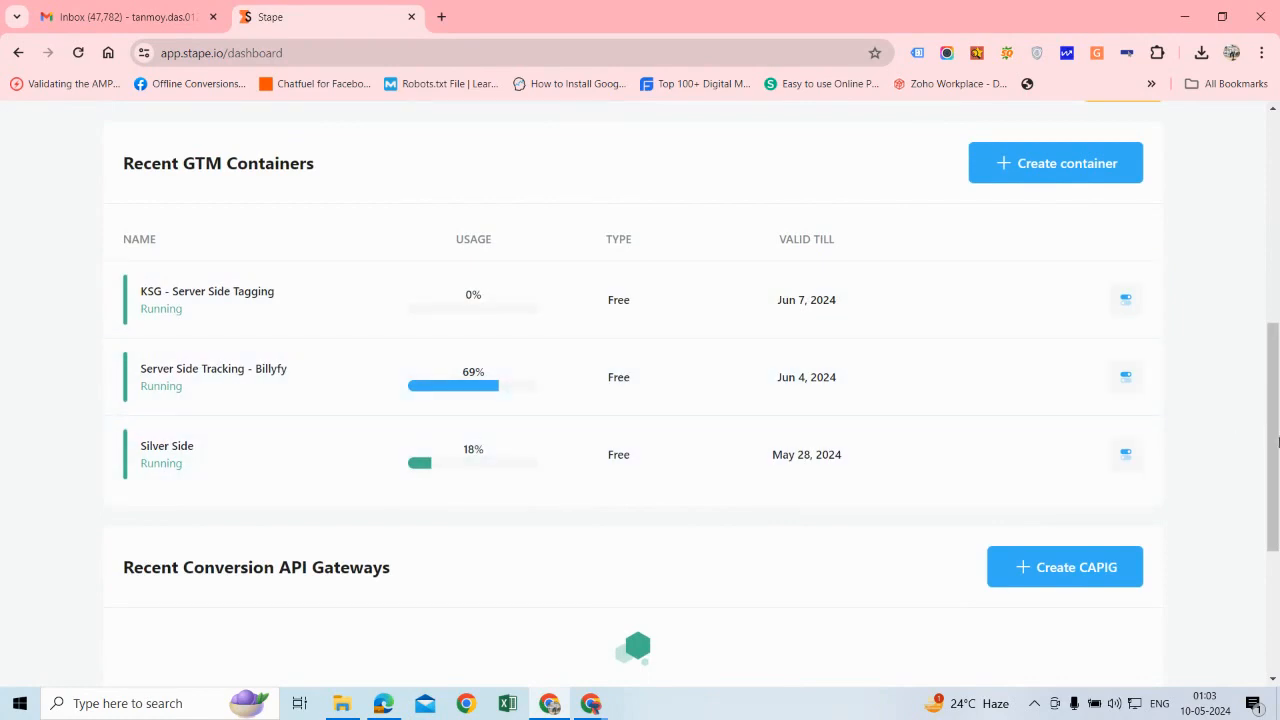
scroll(1277, 440, up, 3)
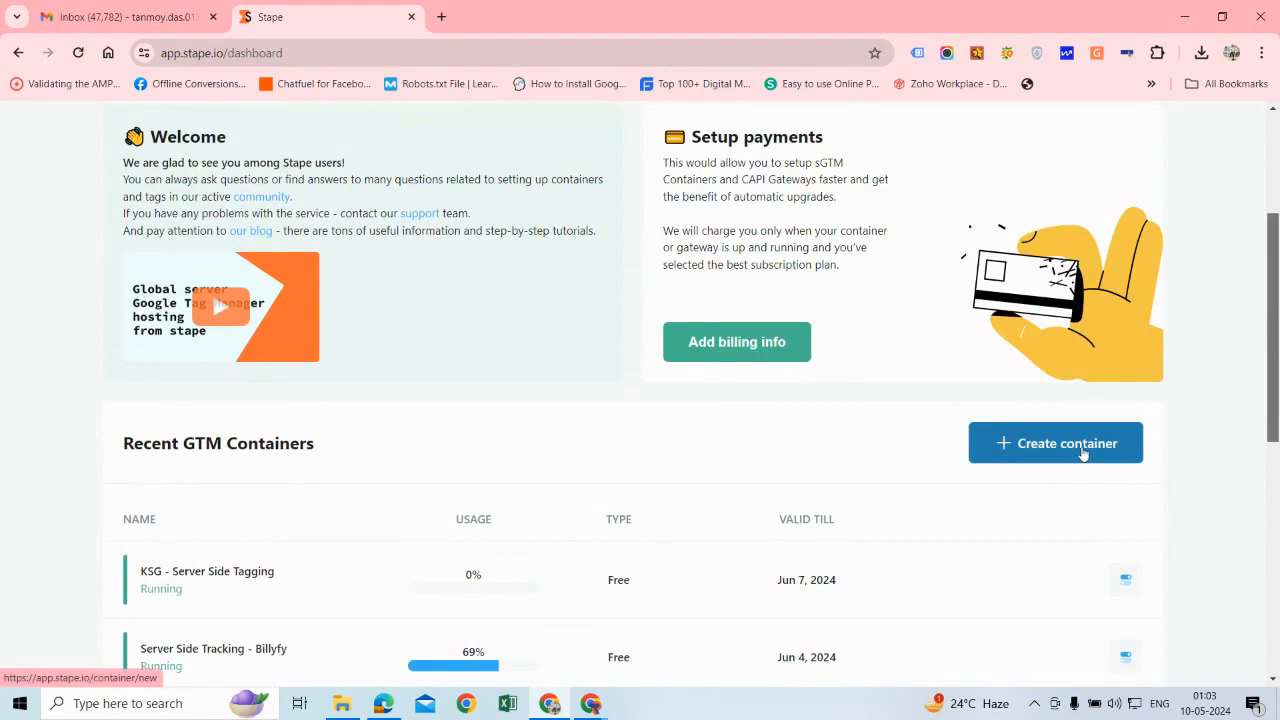
click(1083, 453)
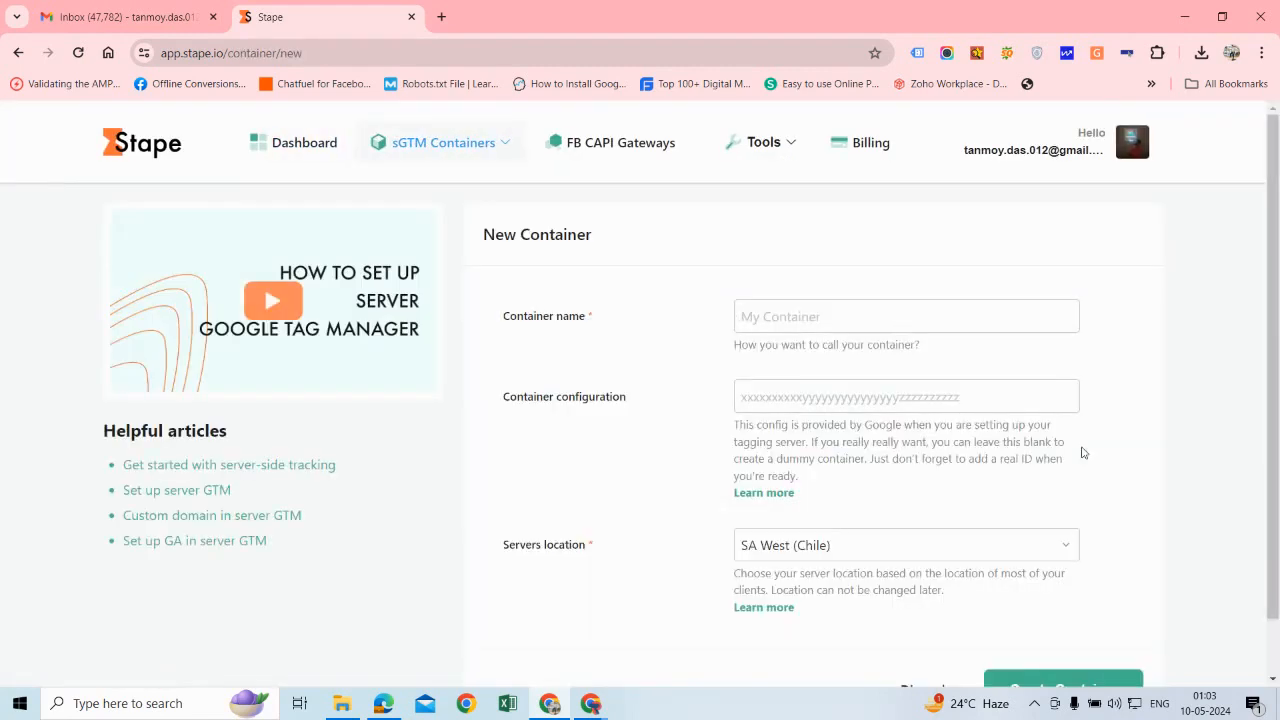
text(Se)
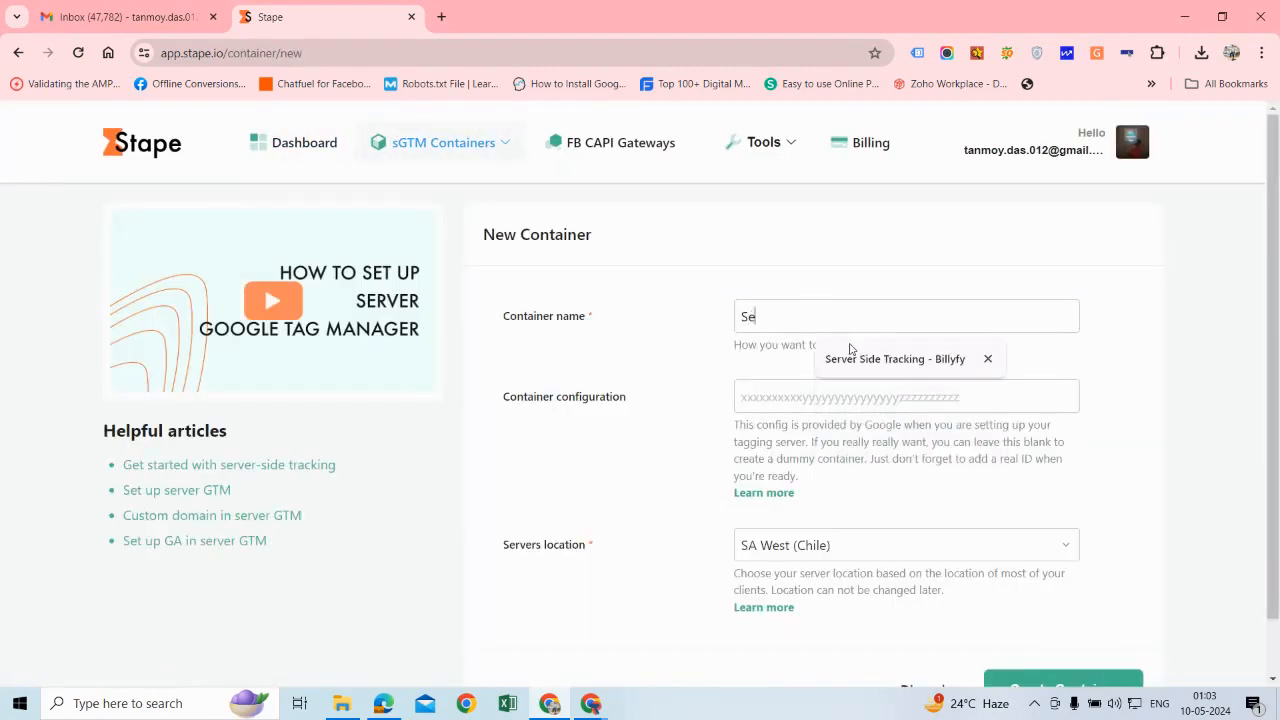
text(rver Side Tracking - IPFC)
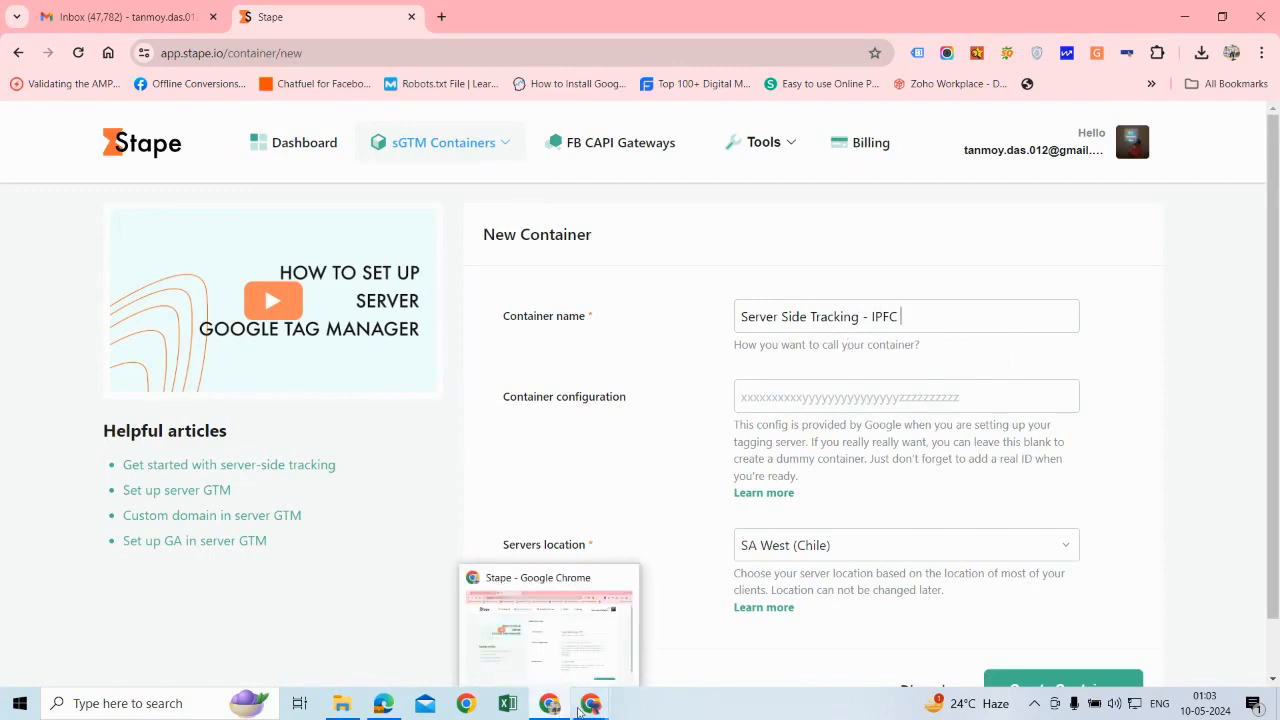
Step: Copy the container config string again from Google Tag Manager and paste it as the container configuration in Stape
mouse_move(590, 704)
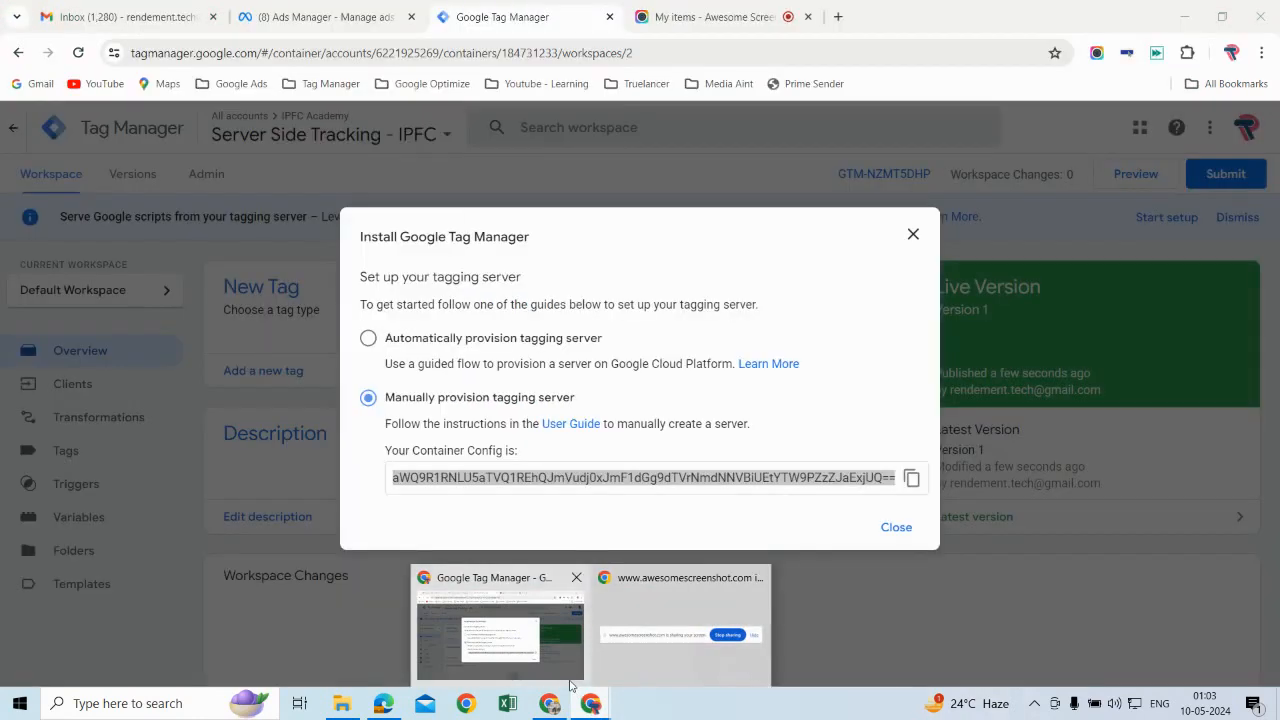
click(572, 686)
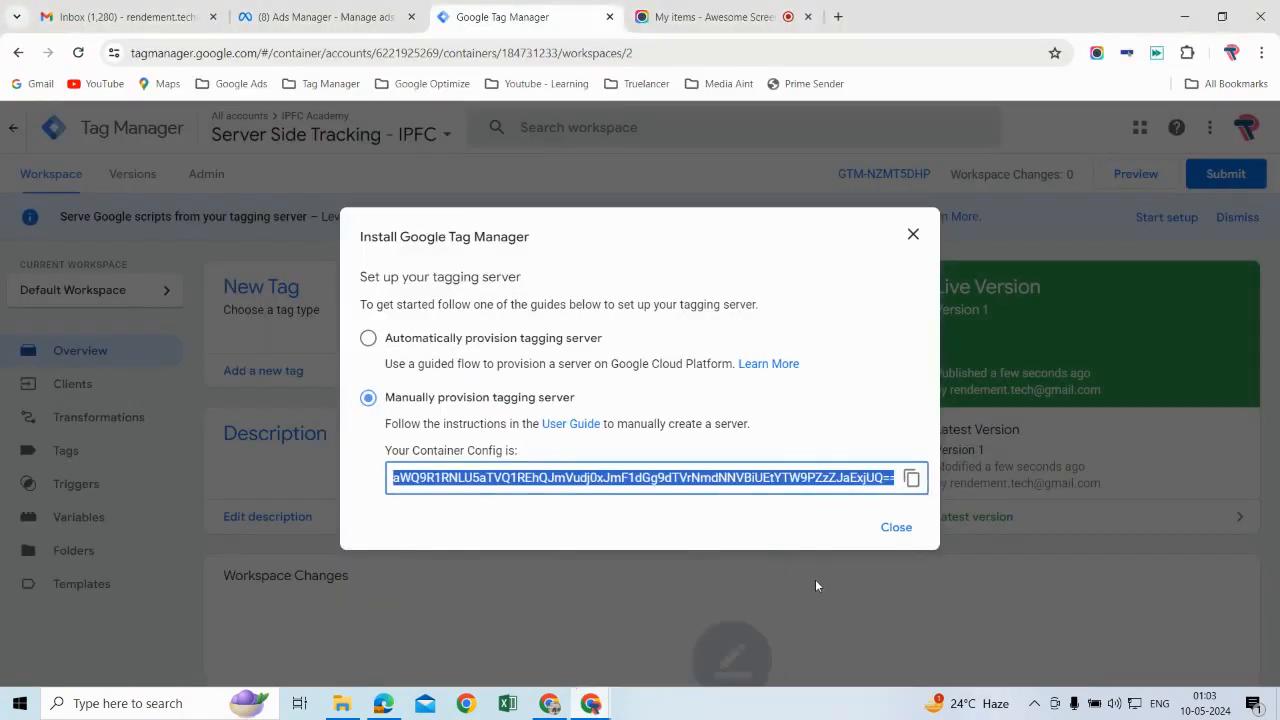
click(910, 479)
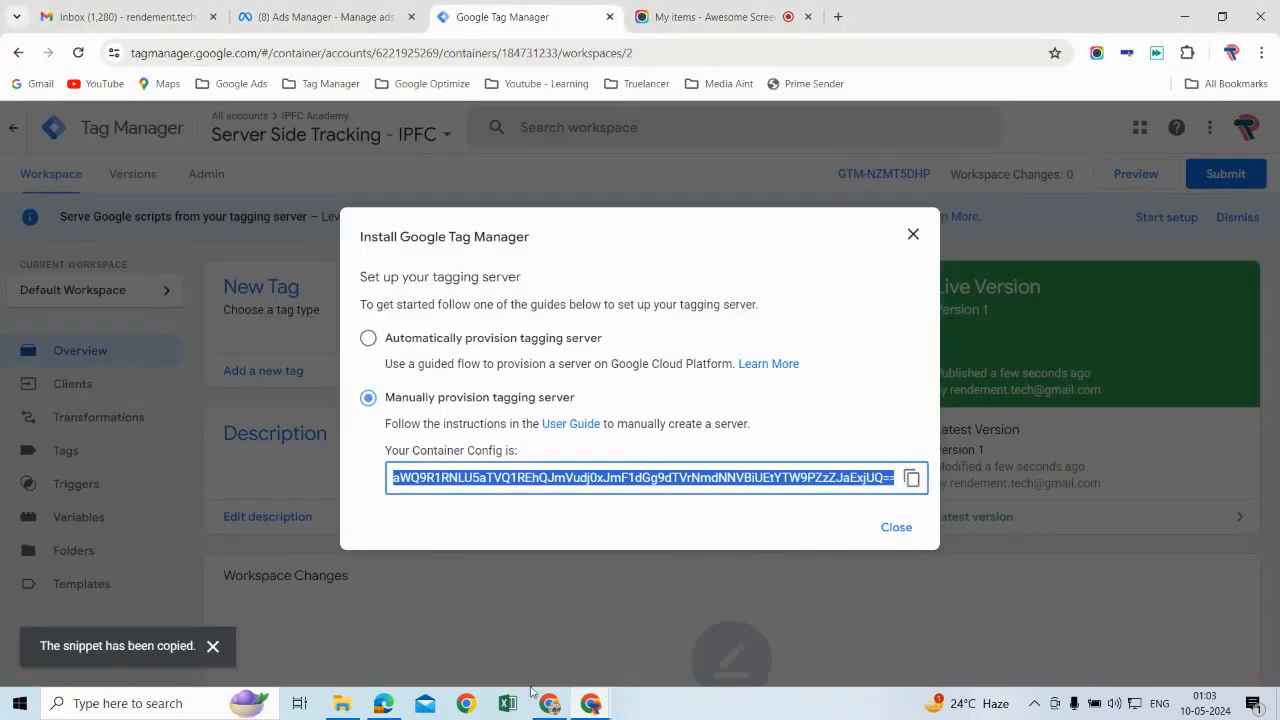
mouse_move(549, 704)
click(524, 628)
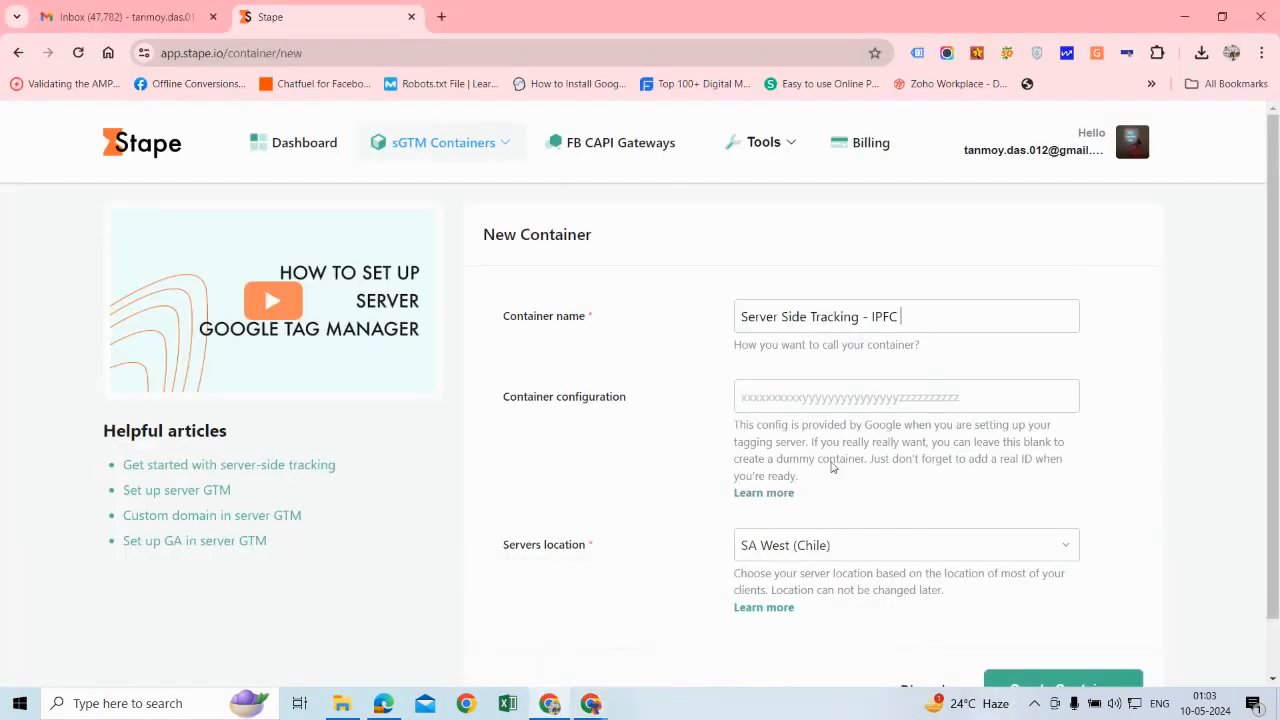
click(835, 398)
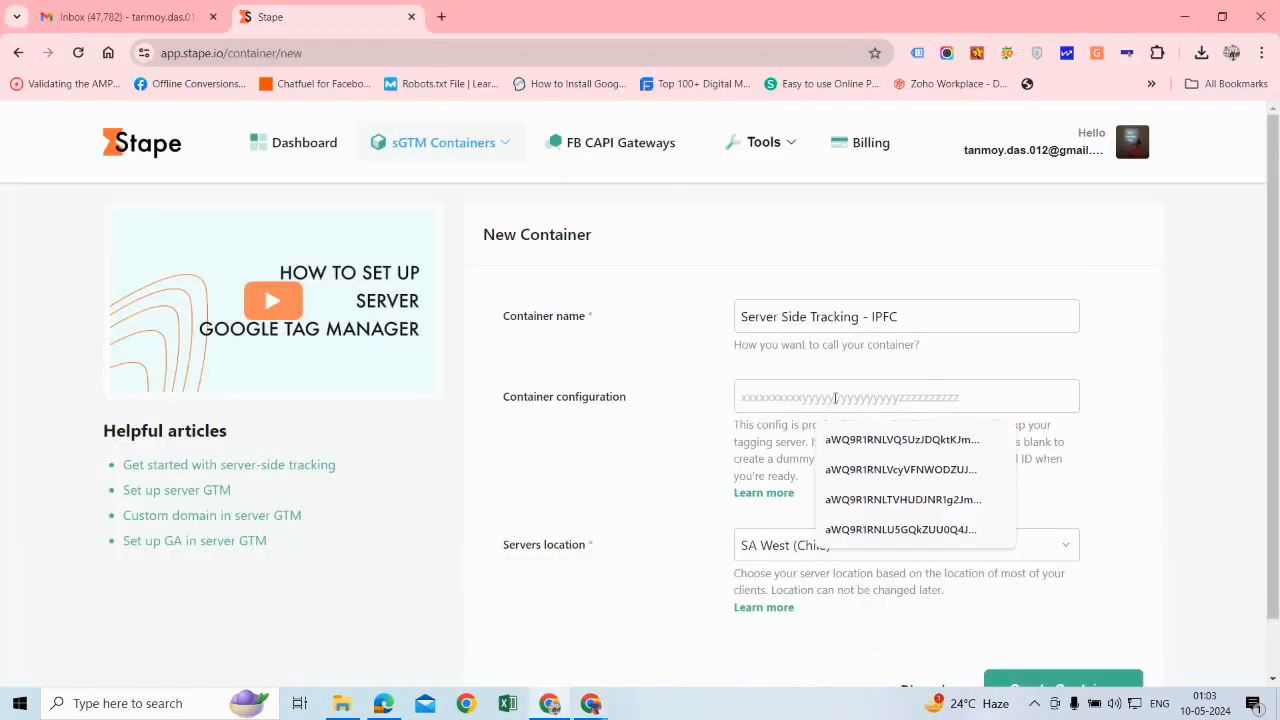
key(ctrl+v)
Step: Set the server location to AP South (India) and create the container
drag(1266, 357, 1273, 467)
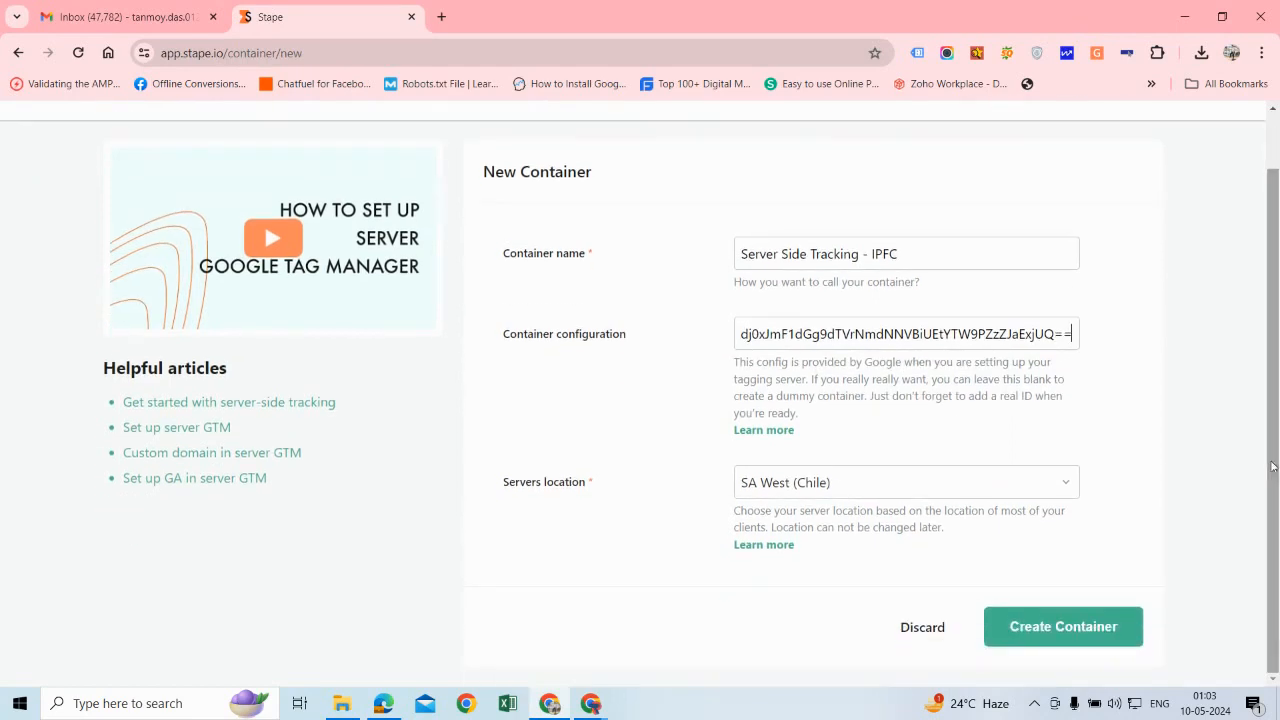
click(1026, 494)
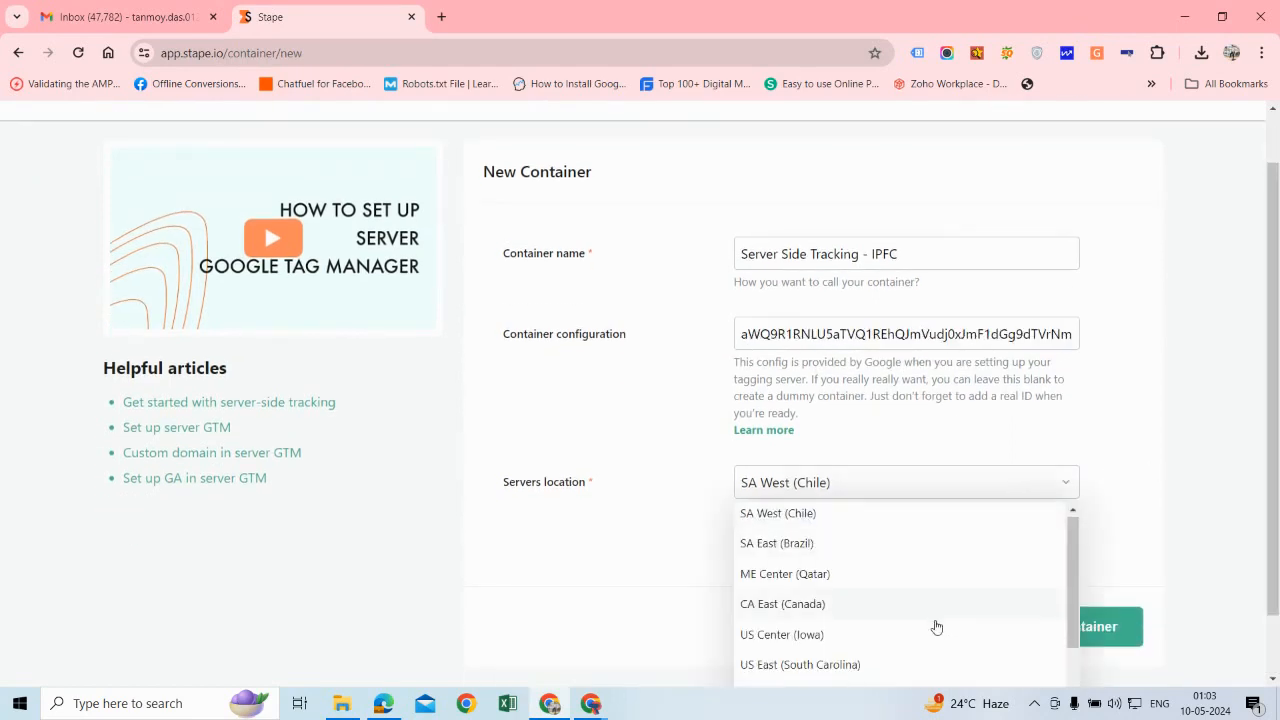
scroll(936, 627, down, 4)
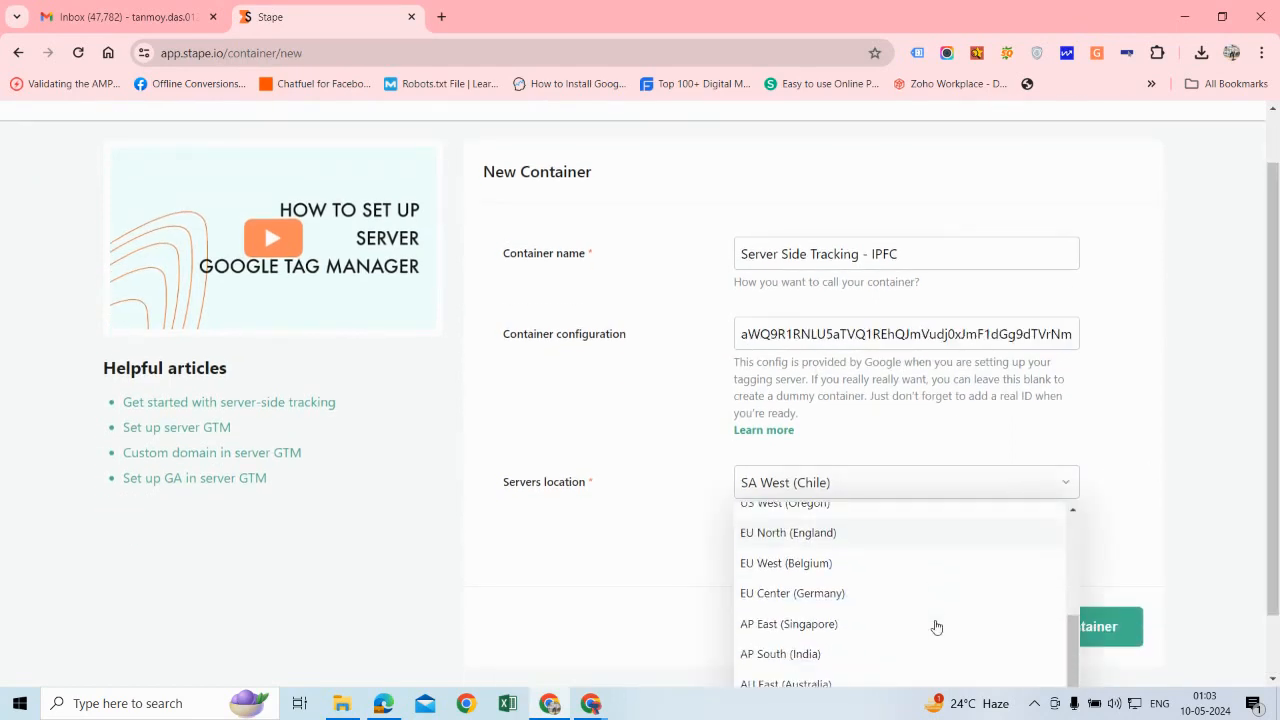
click(818, 658)
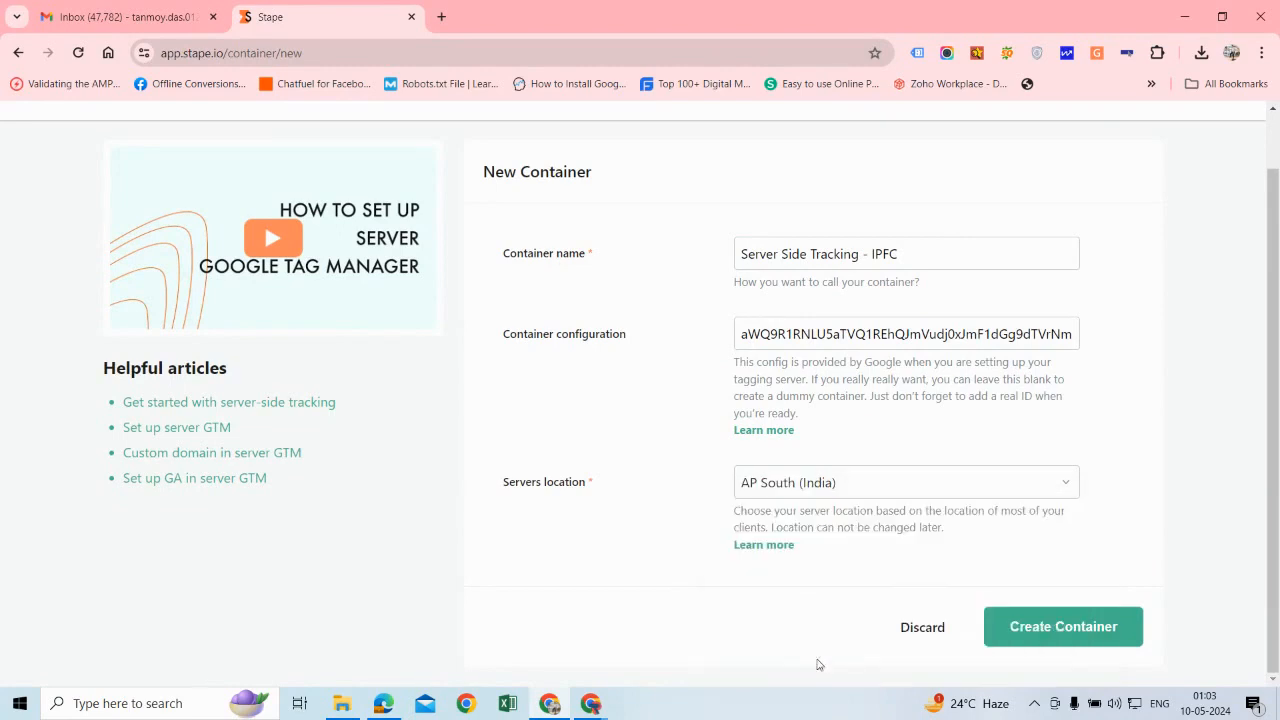
click(1083, 638)
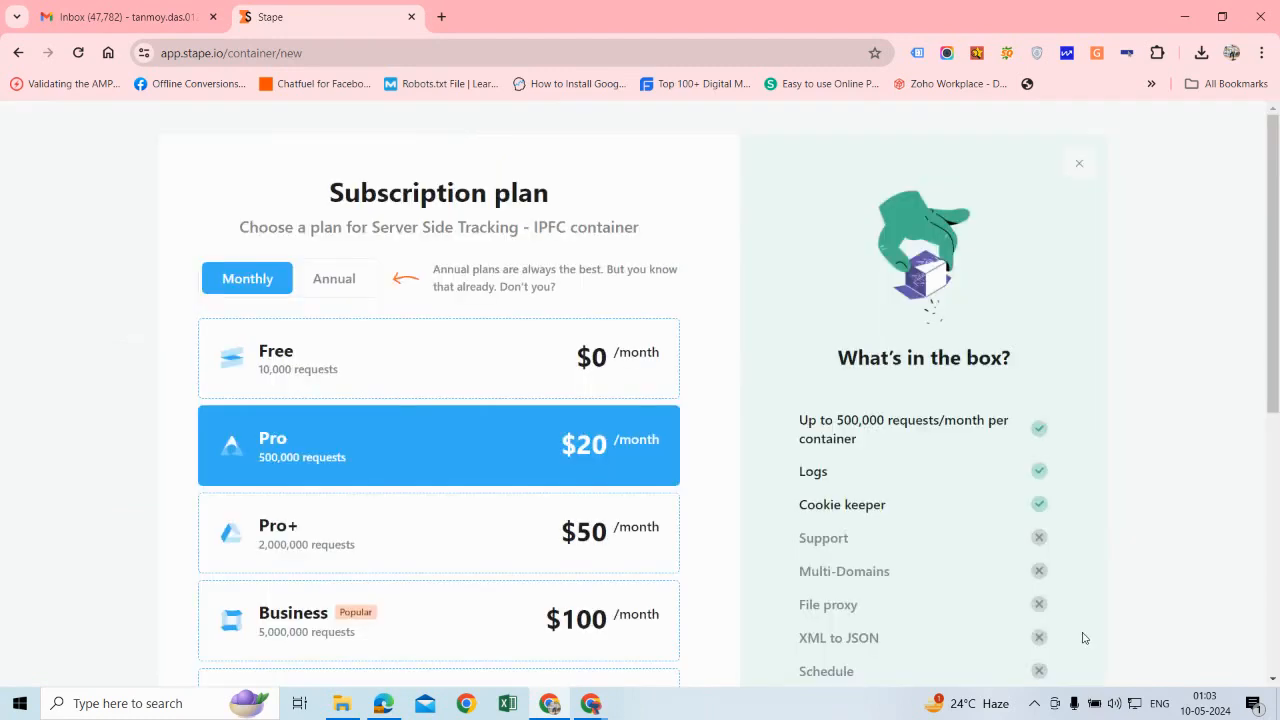
Step: Choose the Free monthly subscription plan for the container and go back from the billing page to the sGTM container
click(445, 358)
drag(1272, 290, 1266, 552)
click(485, 594)
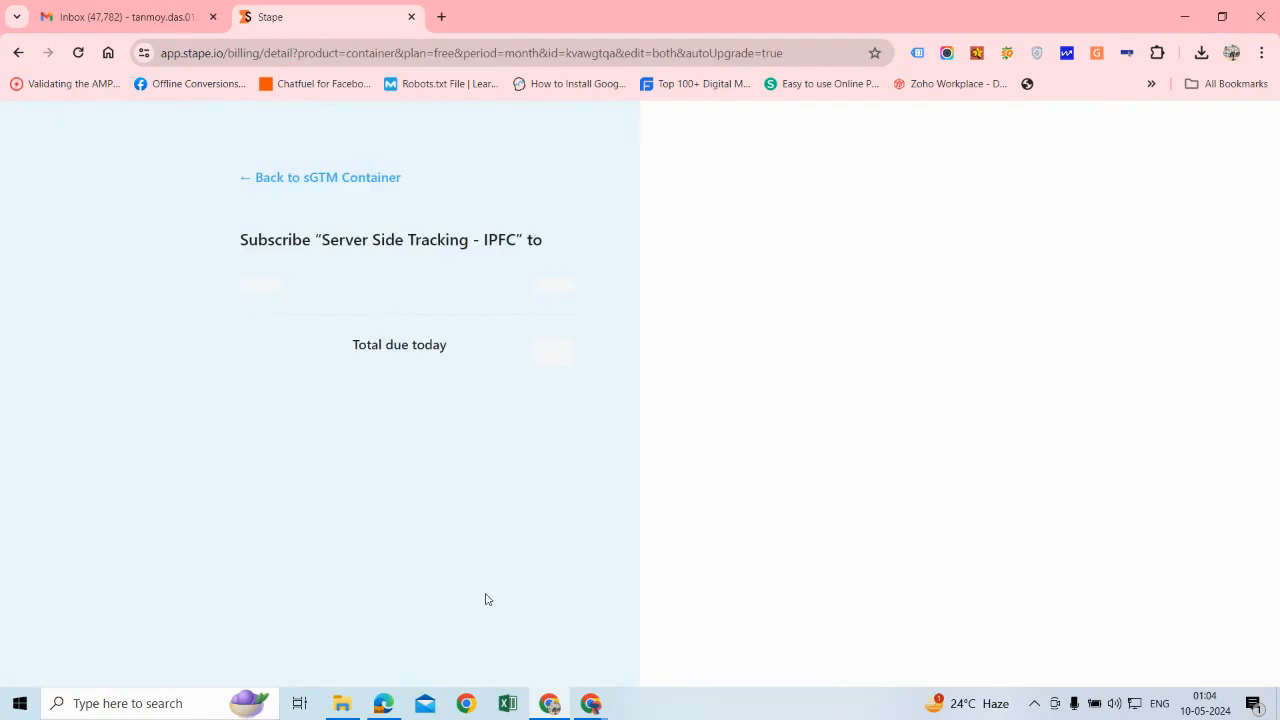
click(378, 181)
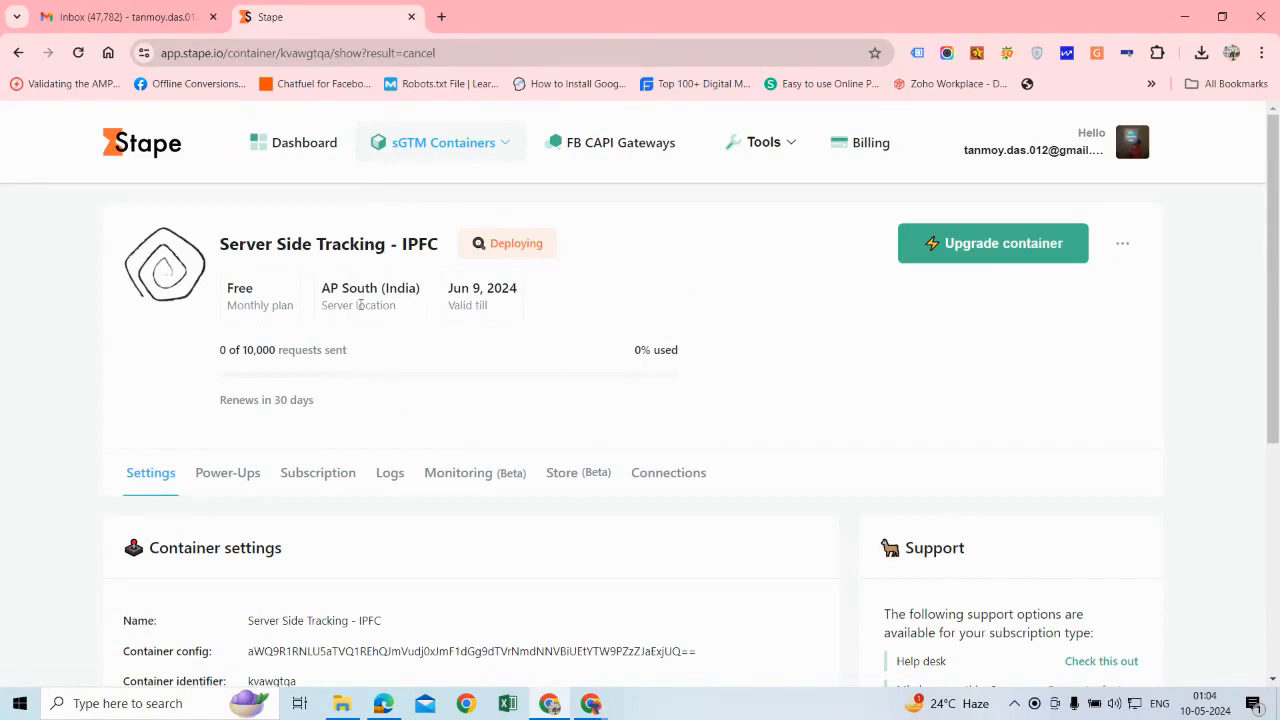
Step: Copy the container's tagging server domain URL, switch back to Google Tag Manager and close the install dialog
scroll(560, 380, down, 3)
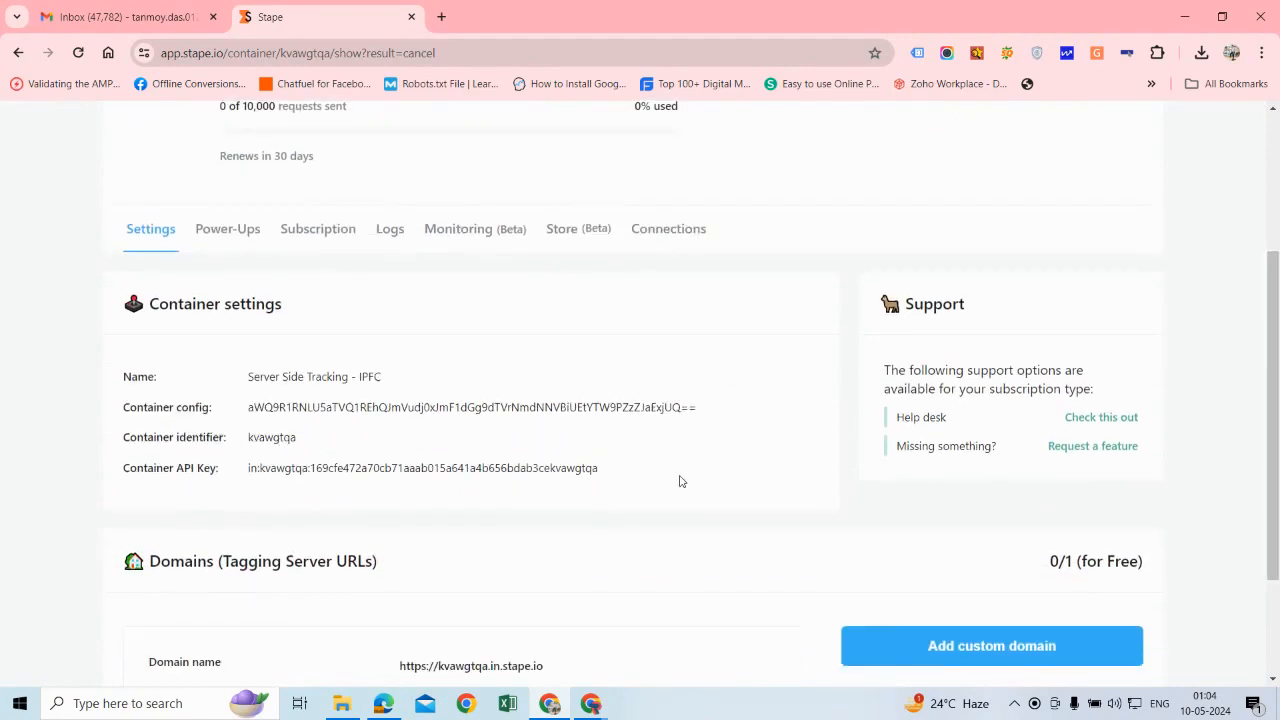
scroll(679, 481, down, 2)
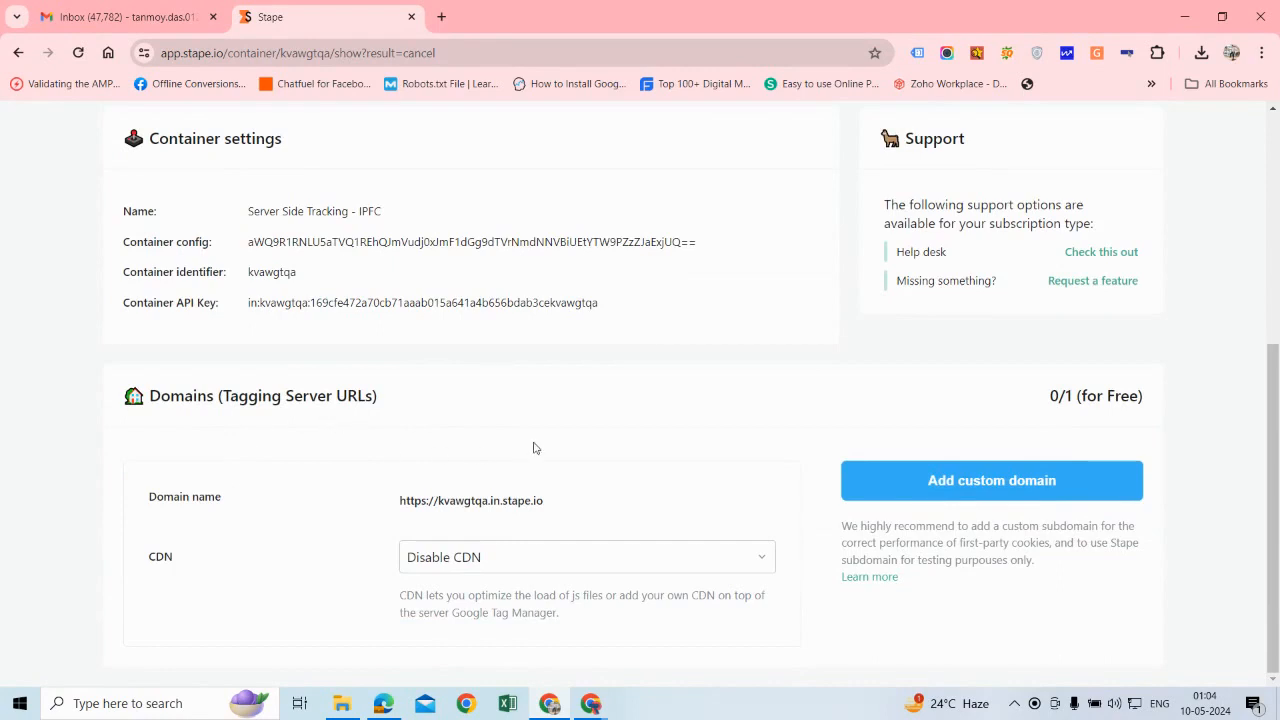
click(552, 505)
mouse_move(593, 706)
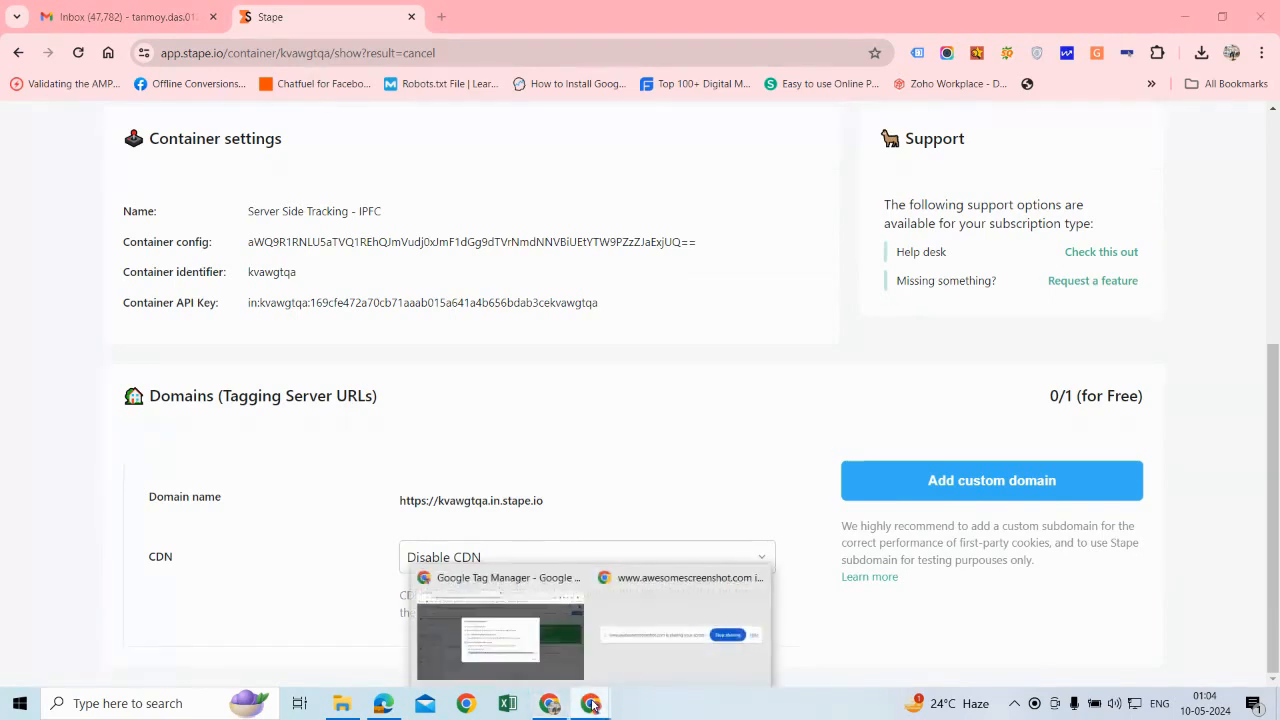
click(542, 642)
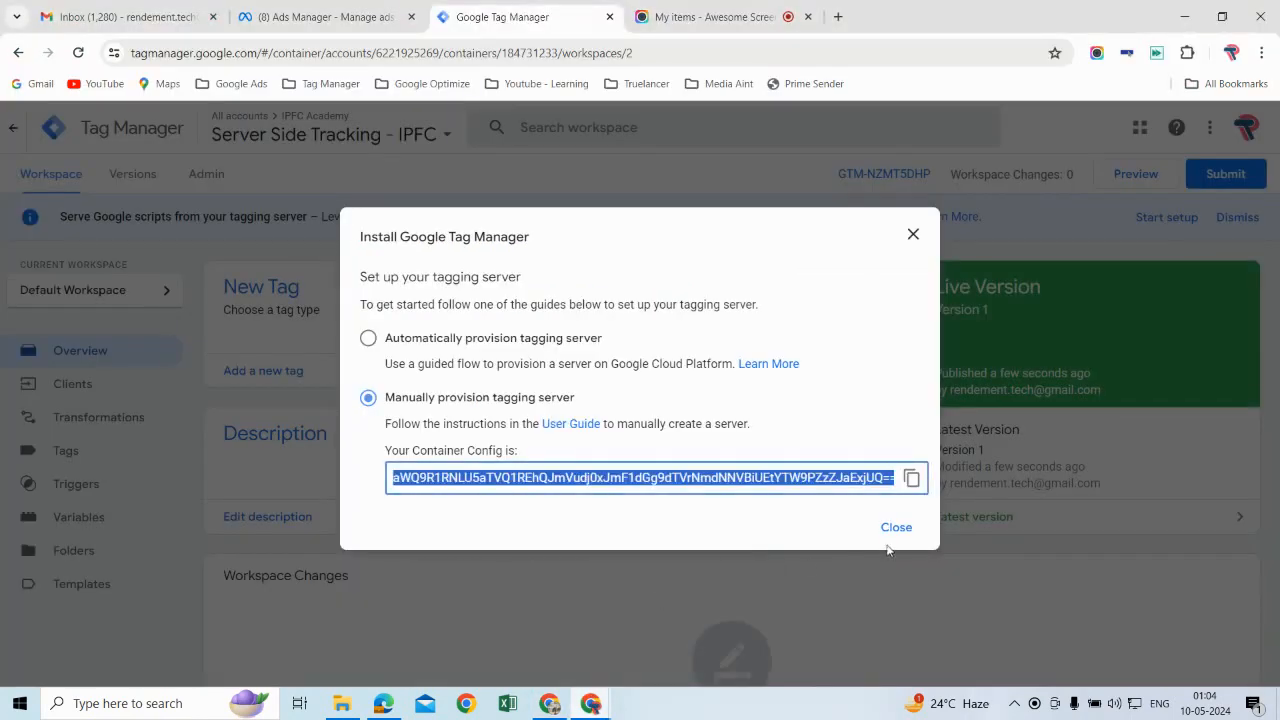
click(898, 529)
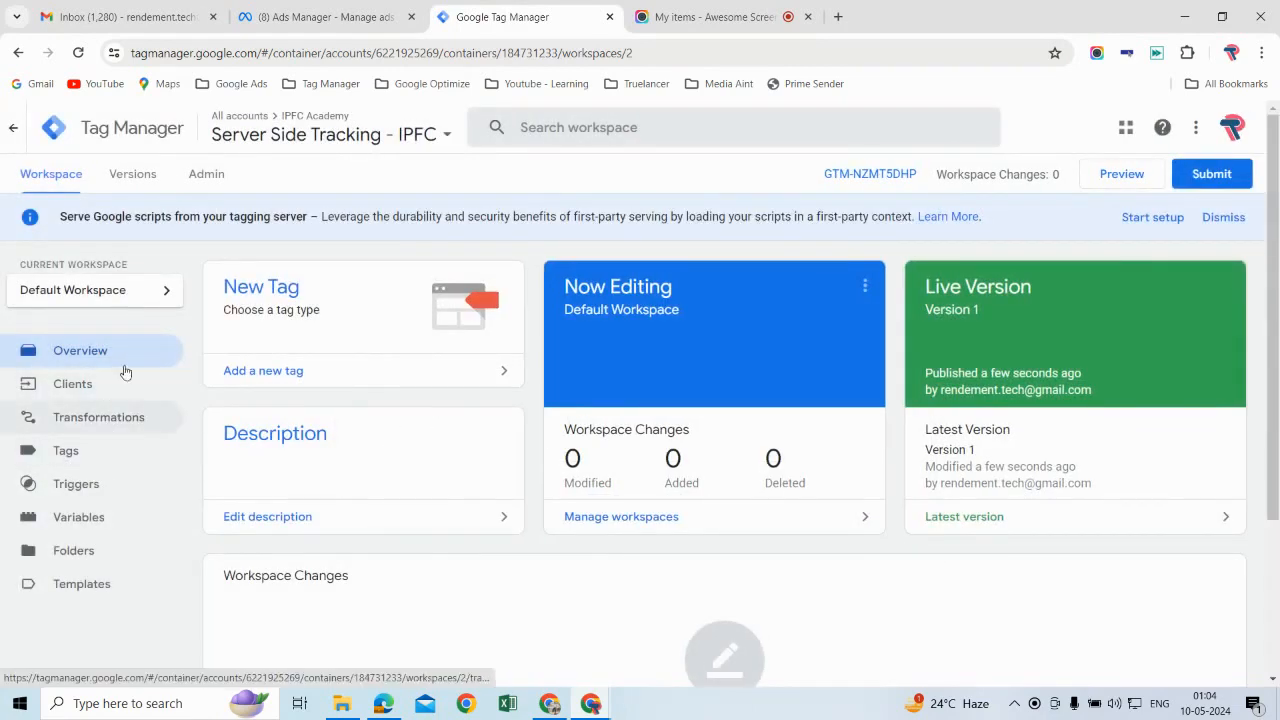
click(212, 174)
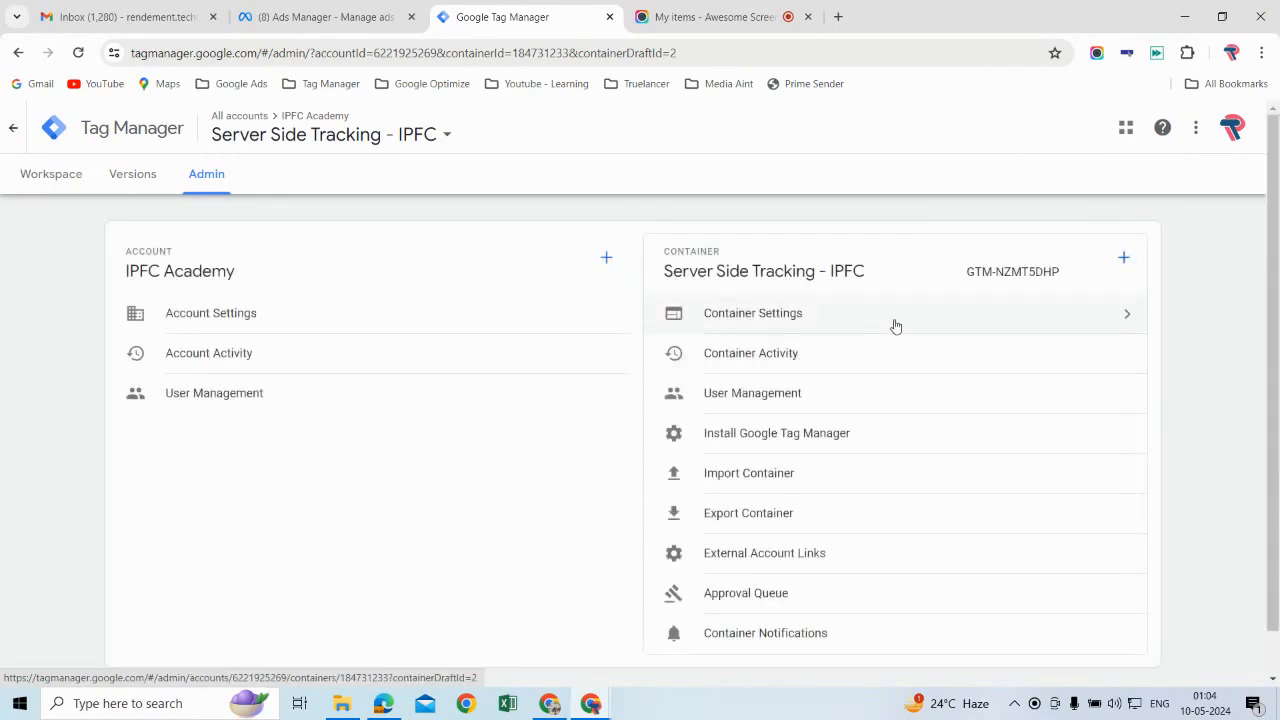
click(896, 326)
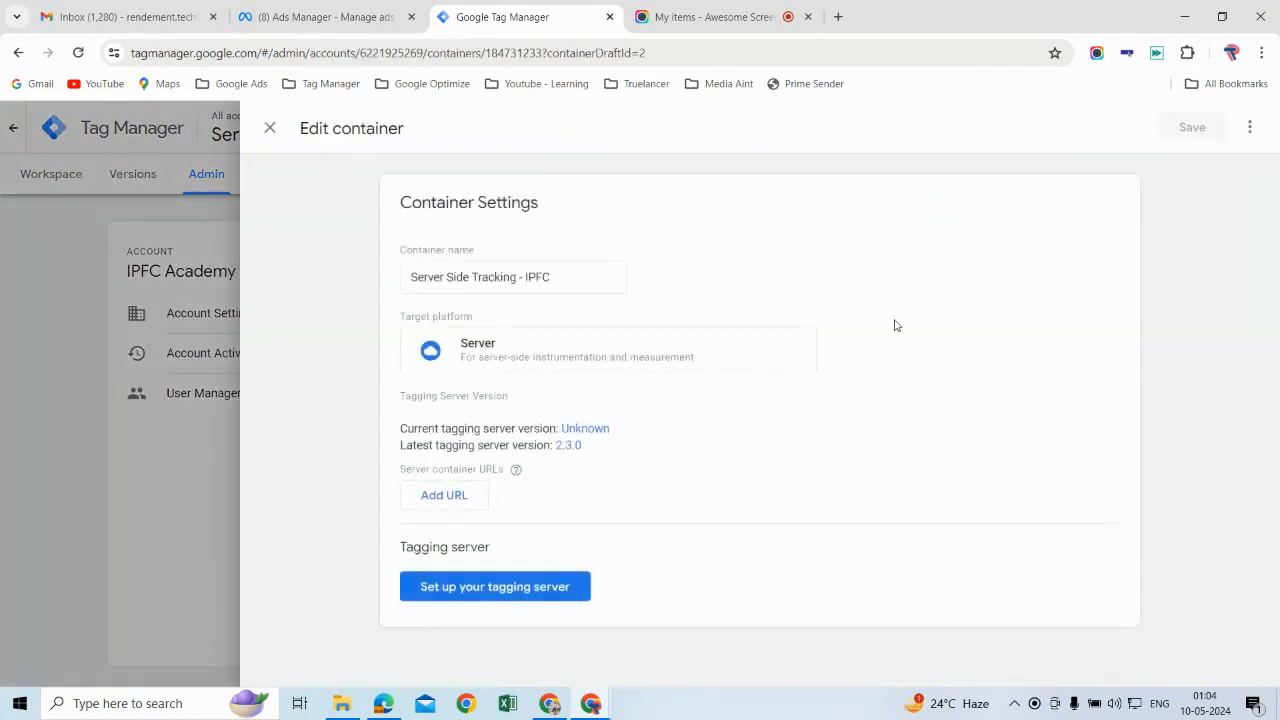
click(466, 505)
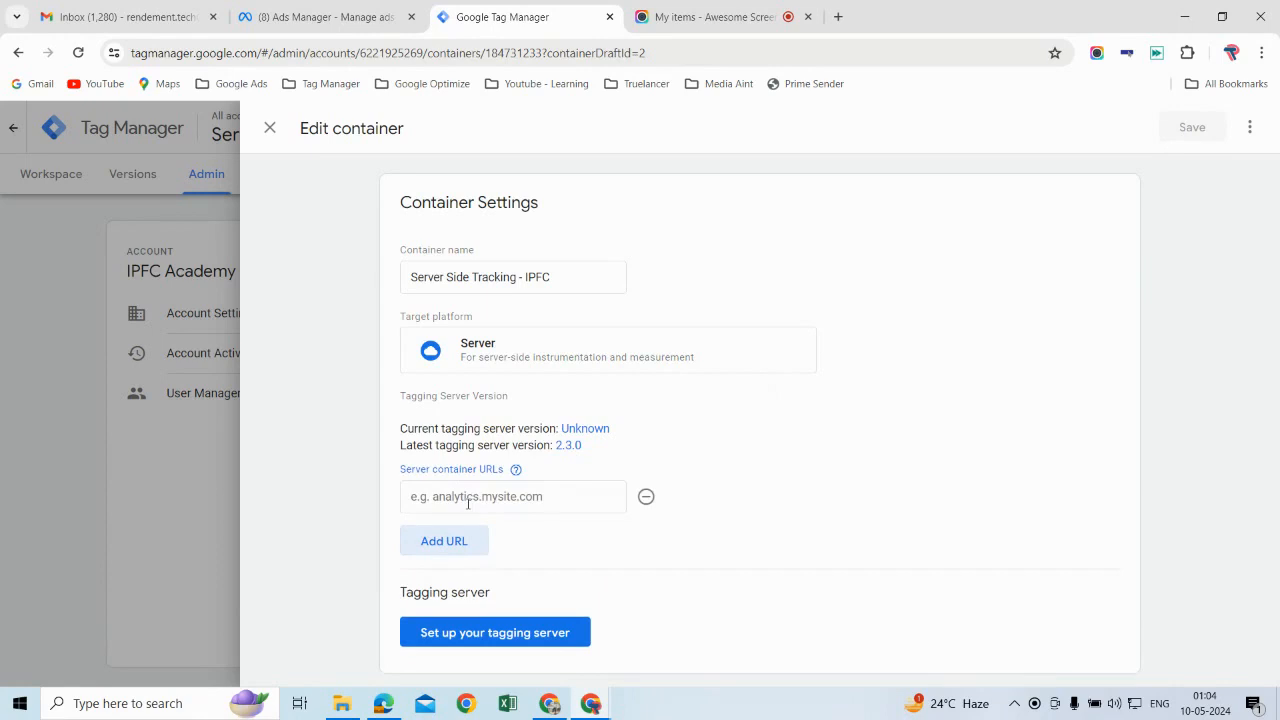
click(556, 500)
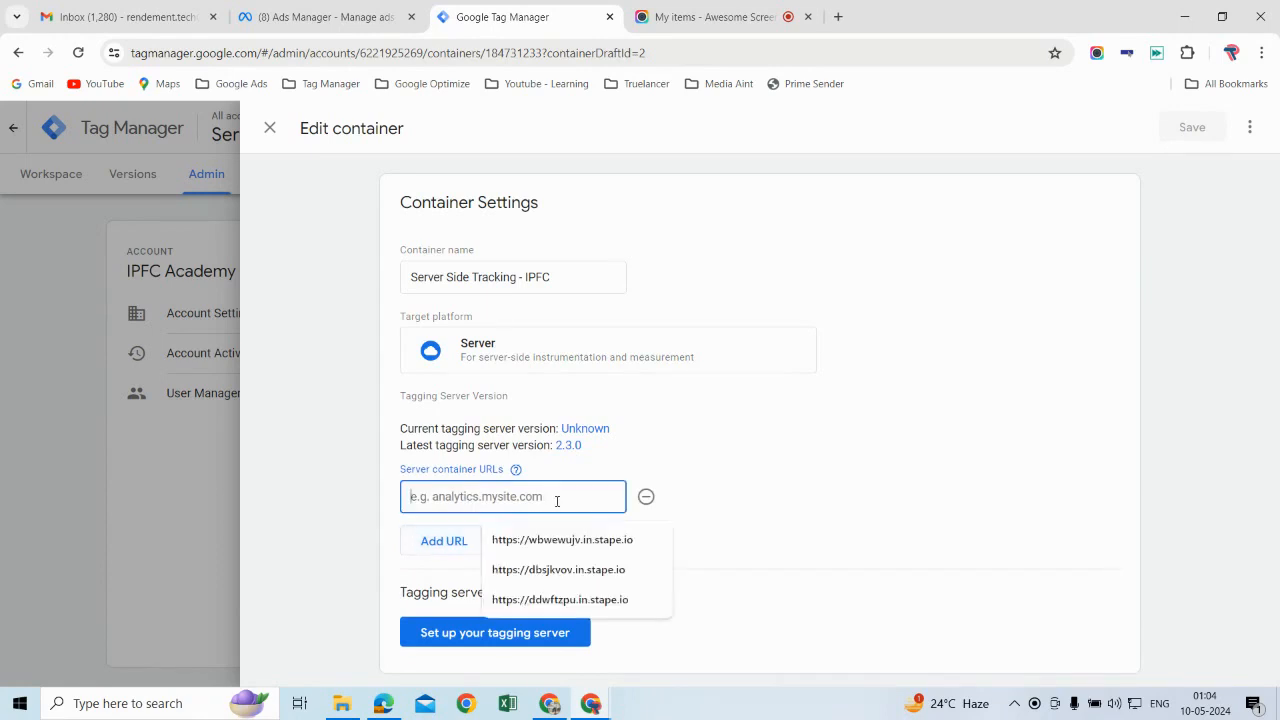
key(ctrl+v)
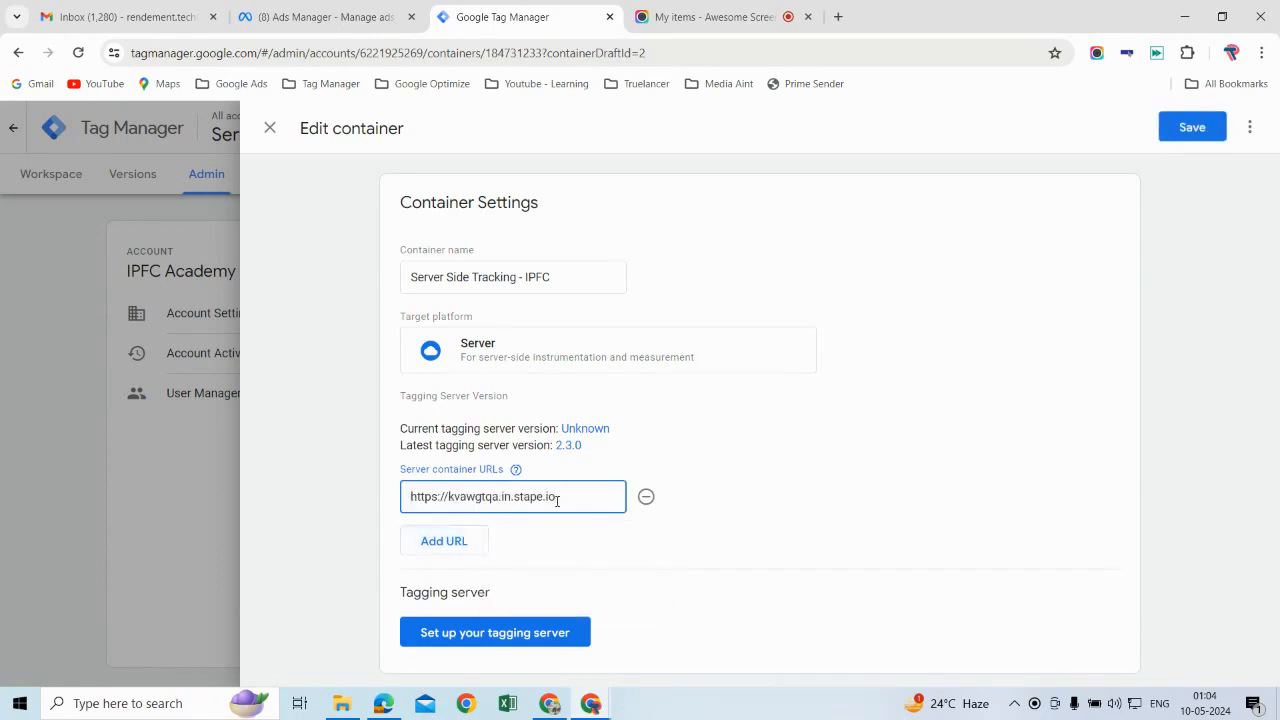
Step: Check the domain name on the Stape container page, return to Google Tag Manager and save the container settings
mouse_move(558, 708)
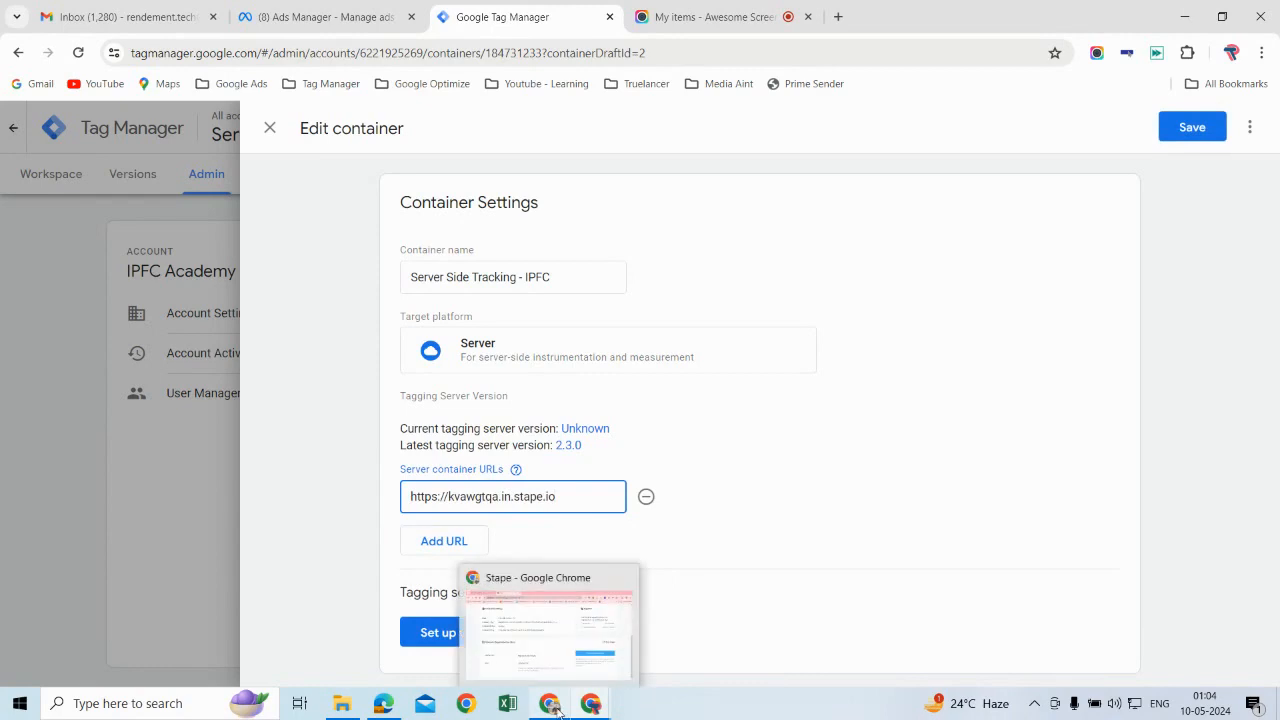
click(541, 661)
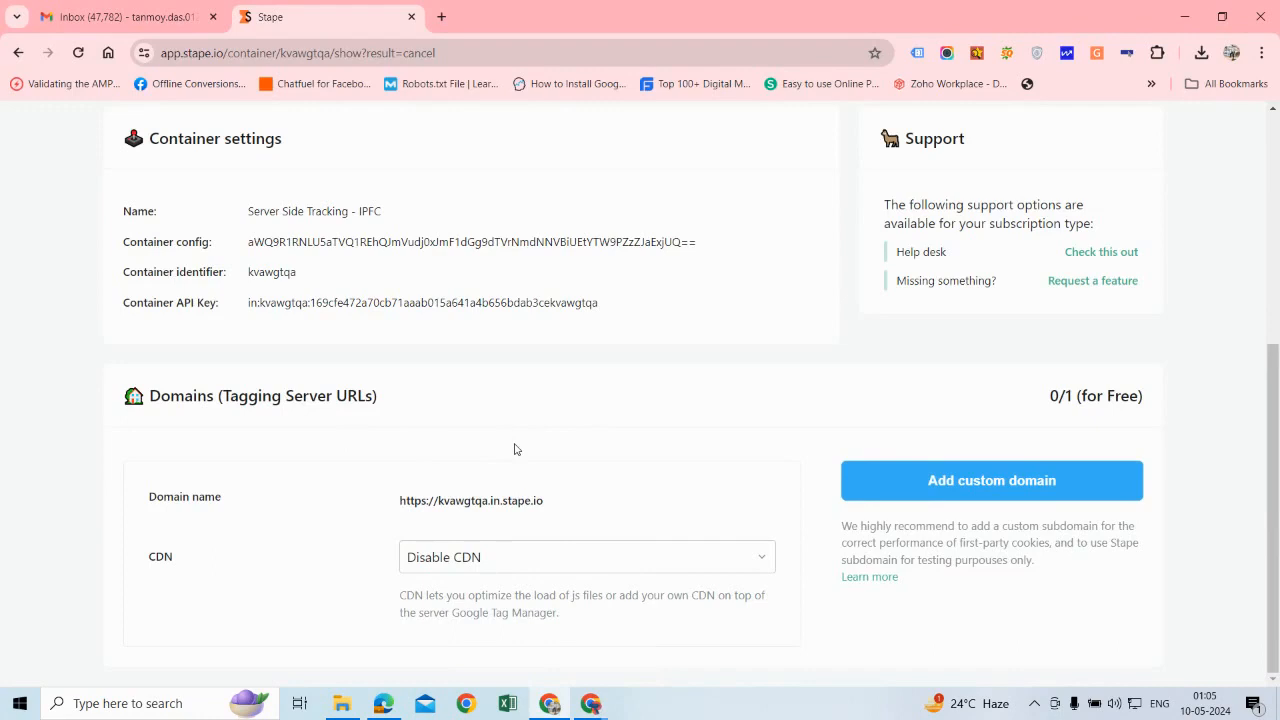
mouse_move(591, 703)
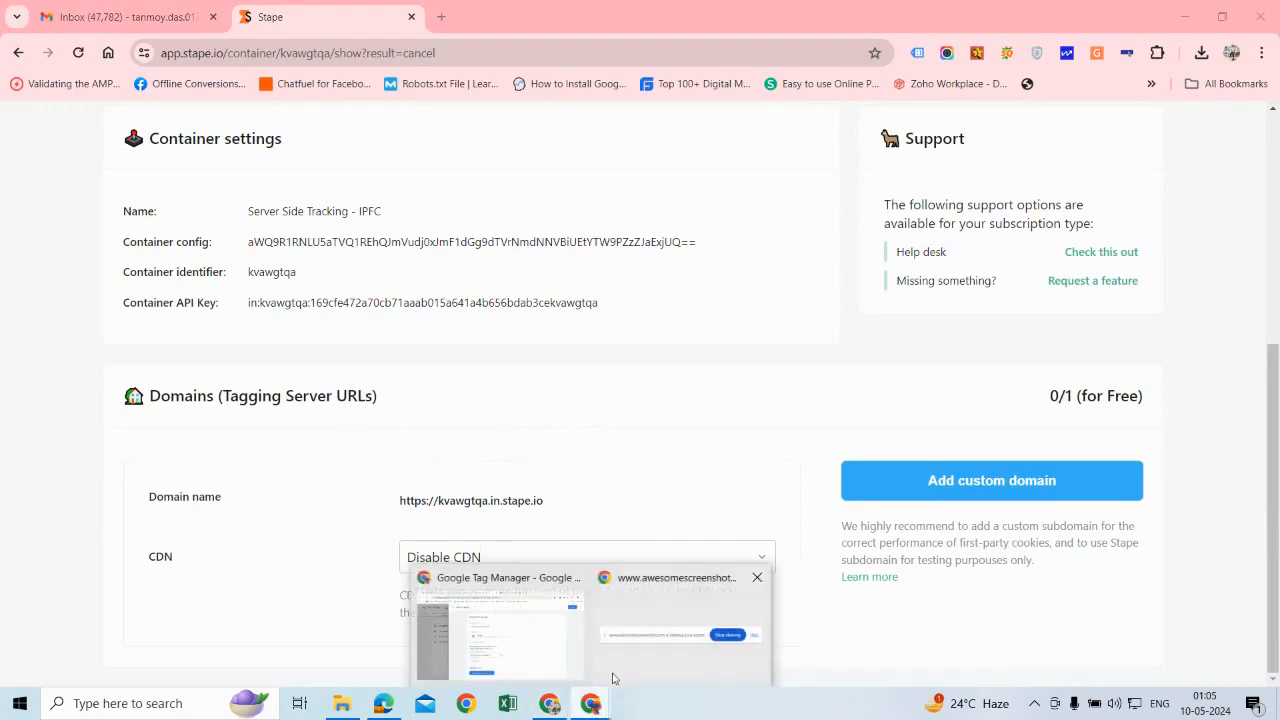
click(561, 646)
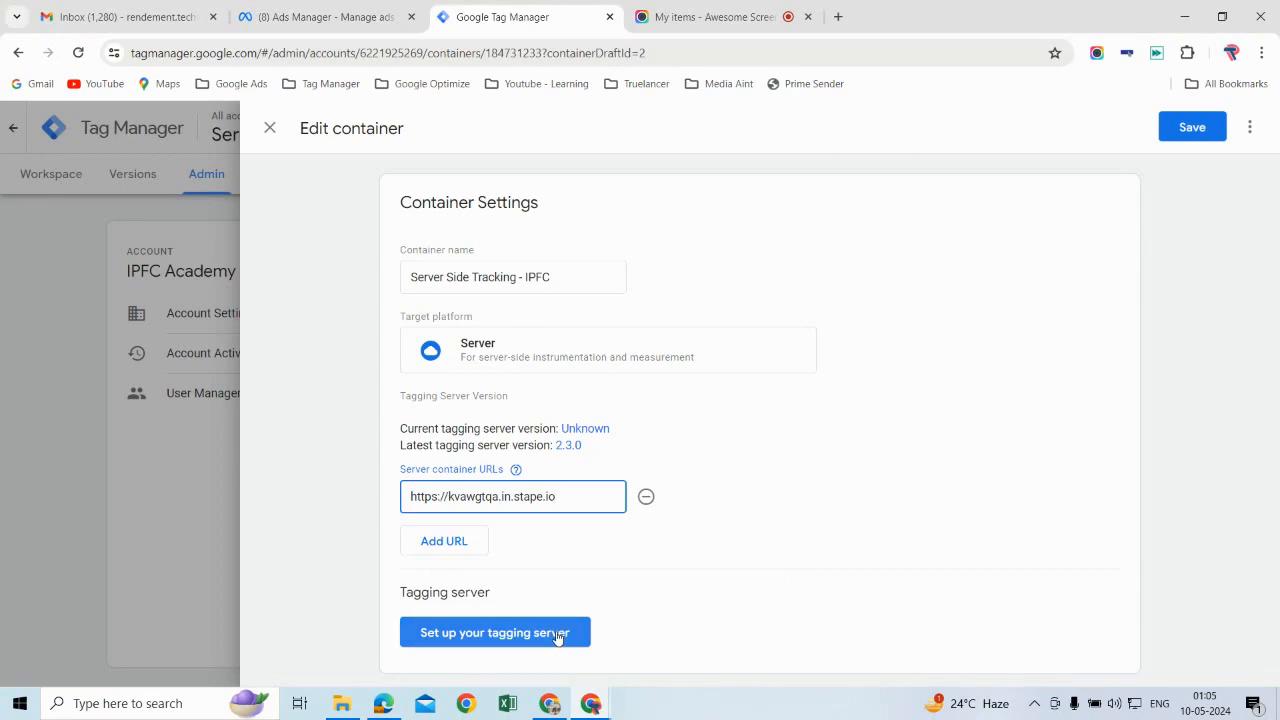
click(1195, 128)
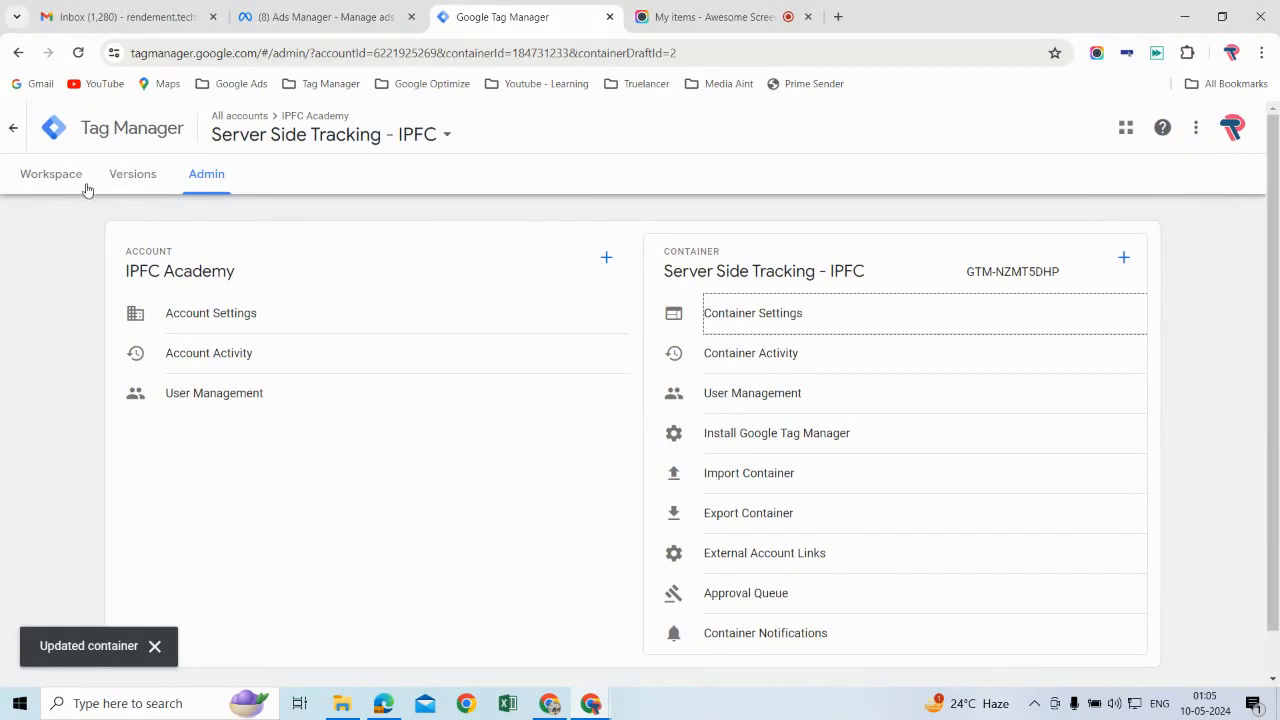
Step: Return to the container's workspace and view its clients and its built-in and user-defined variables
click(52, 174)
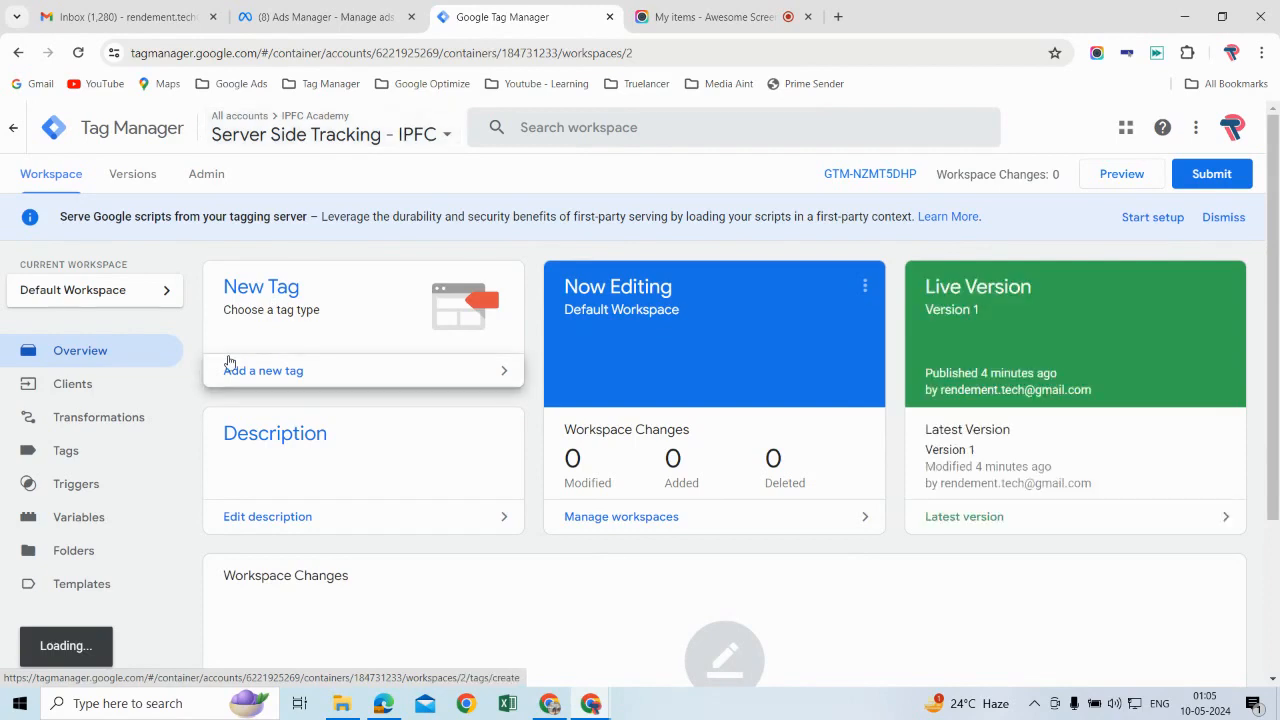
click(115, 394)
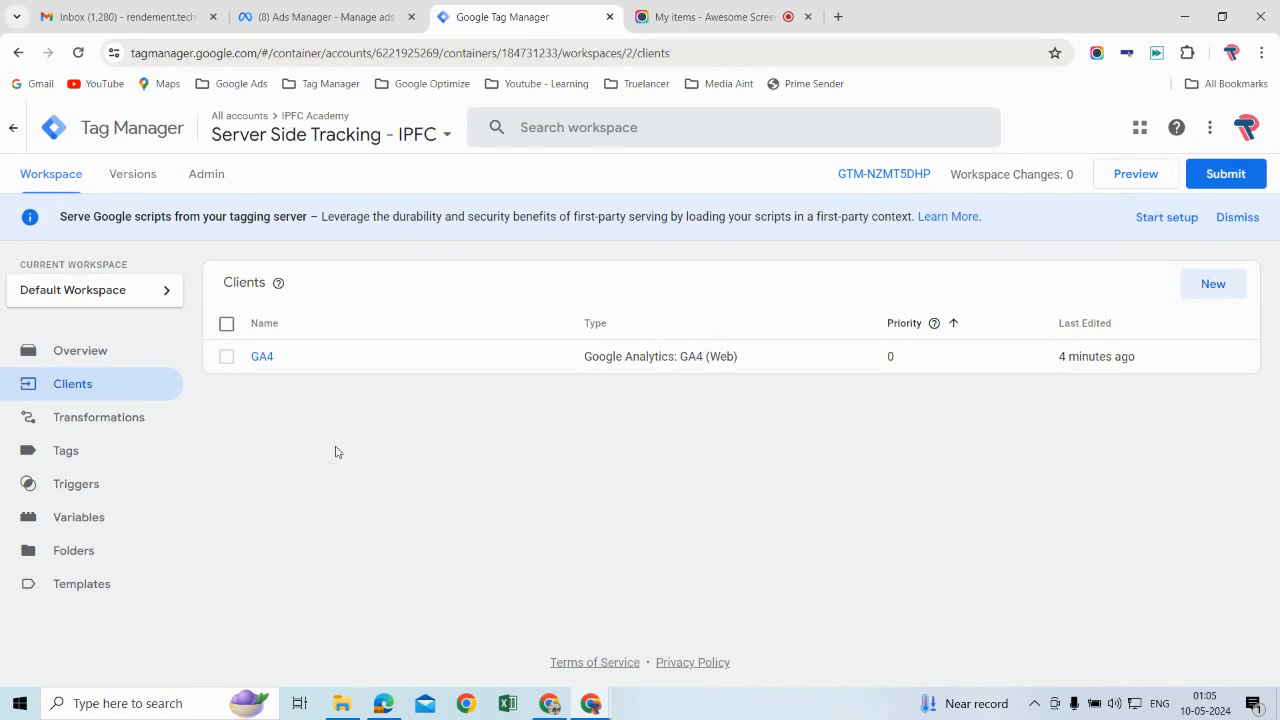
click(103, 529)
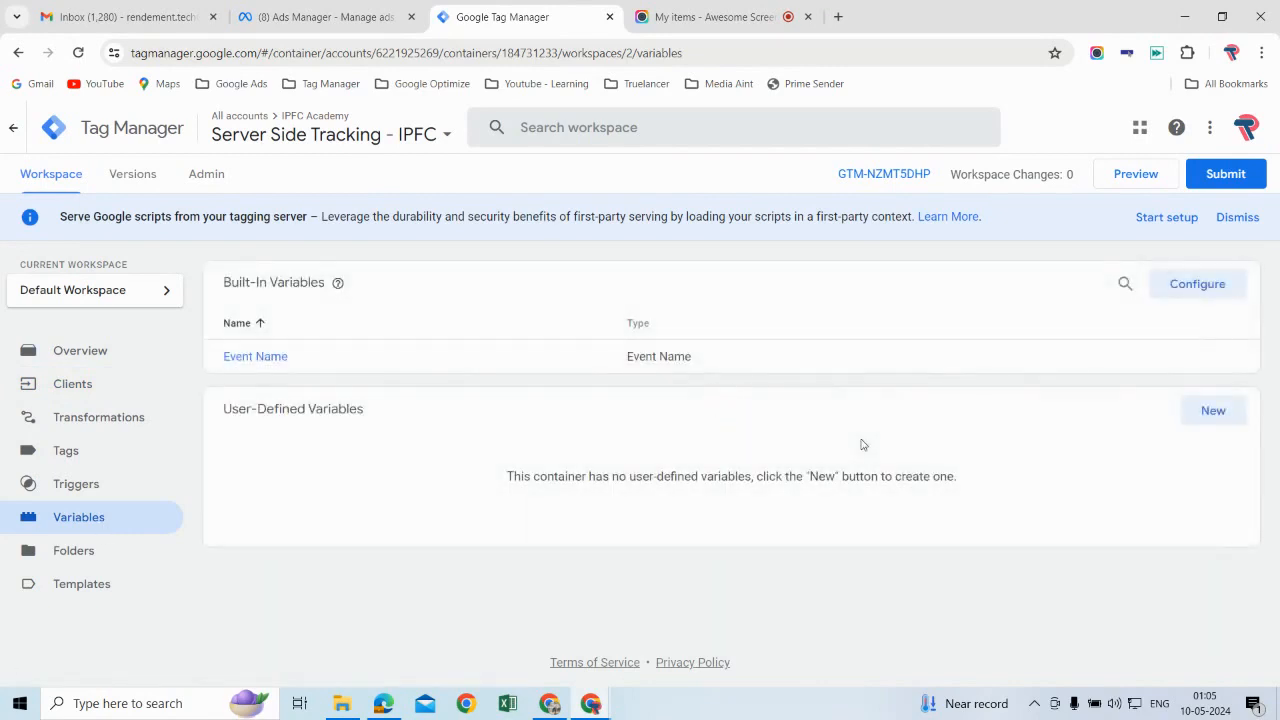
Step: Enable the Client Name built-in variable for the server container
click(1196, 285)
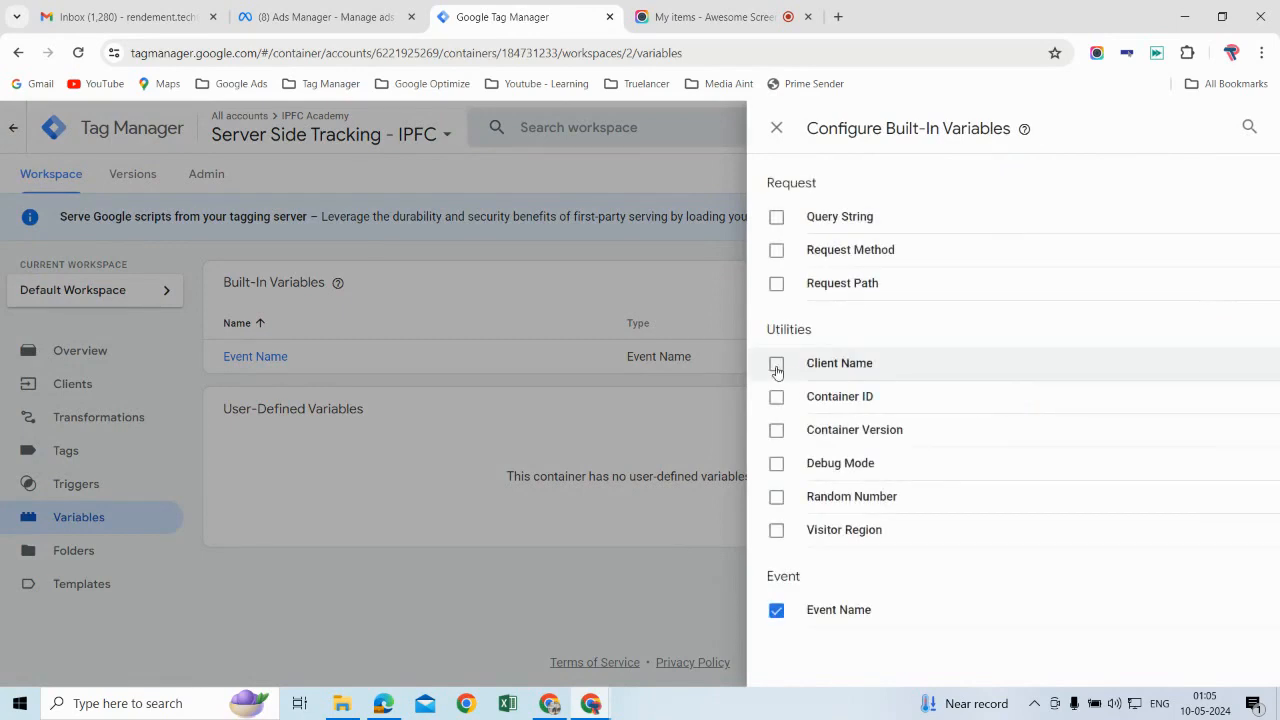
click(781, 367)
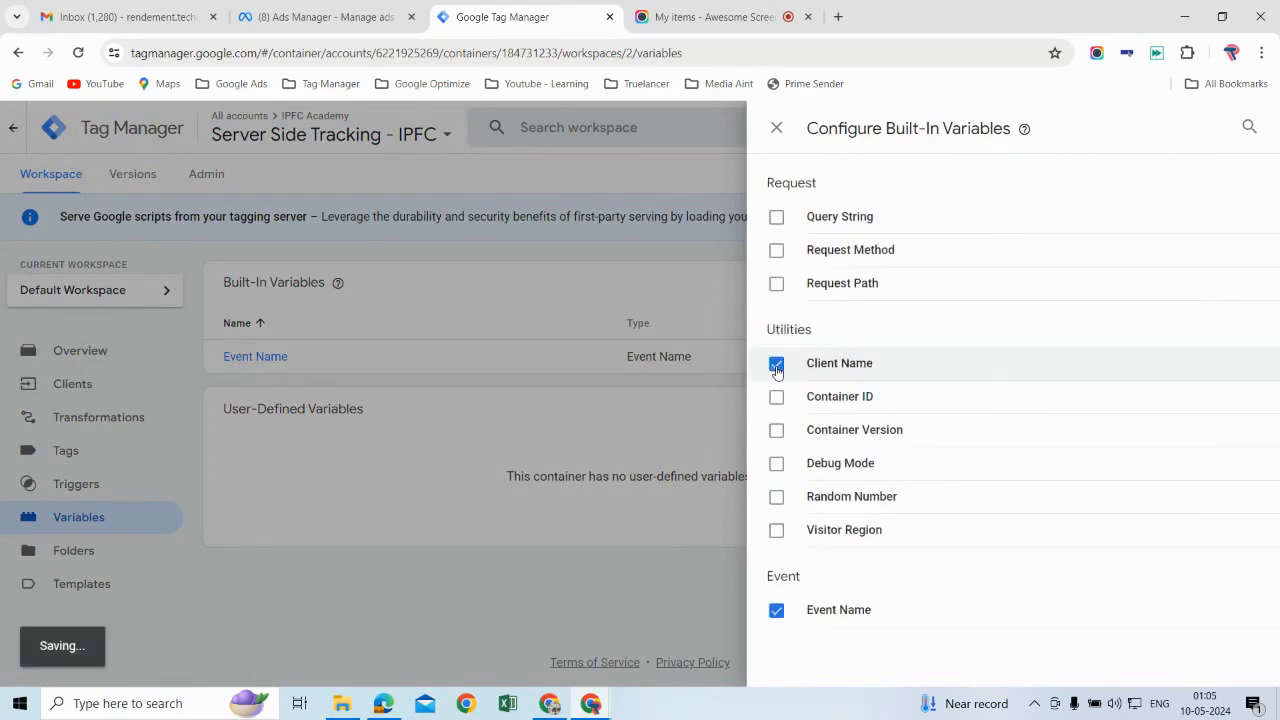
click(777, 128)
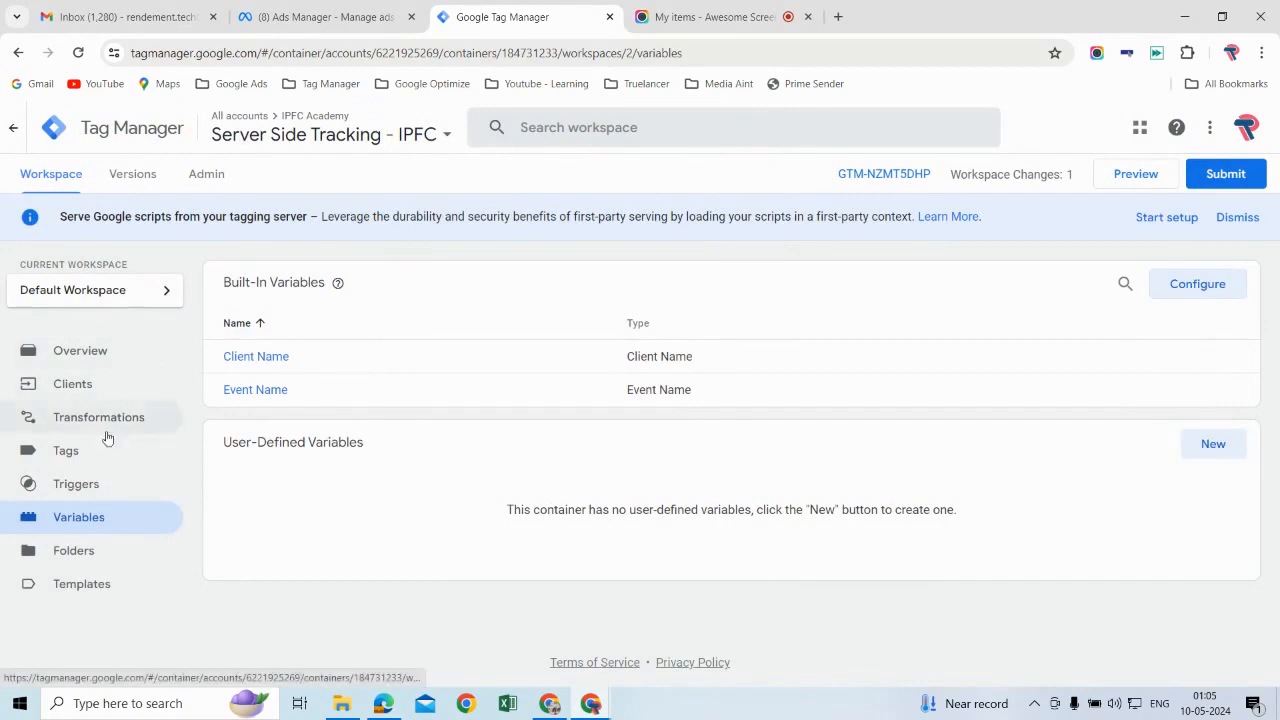
Step: Create a new trigger in the server container and name it GA4 - Client
click(100, 496)
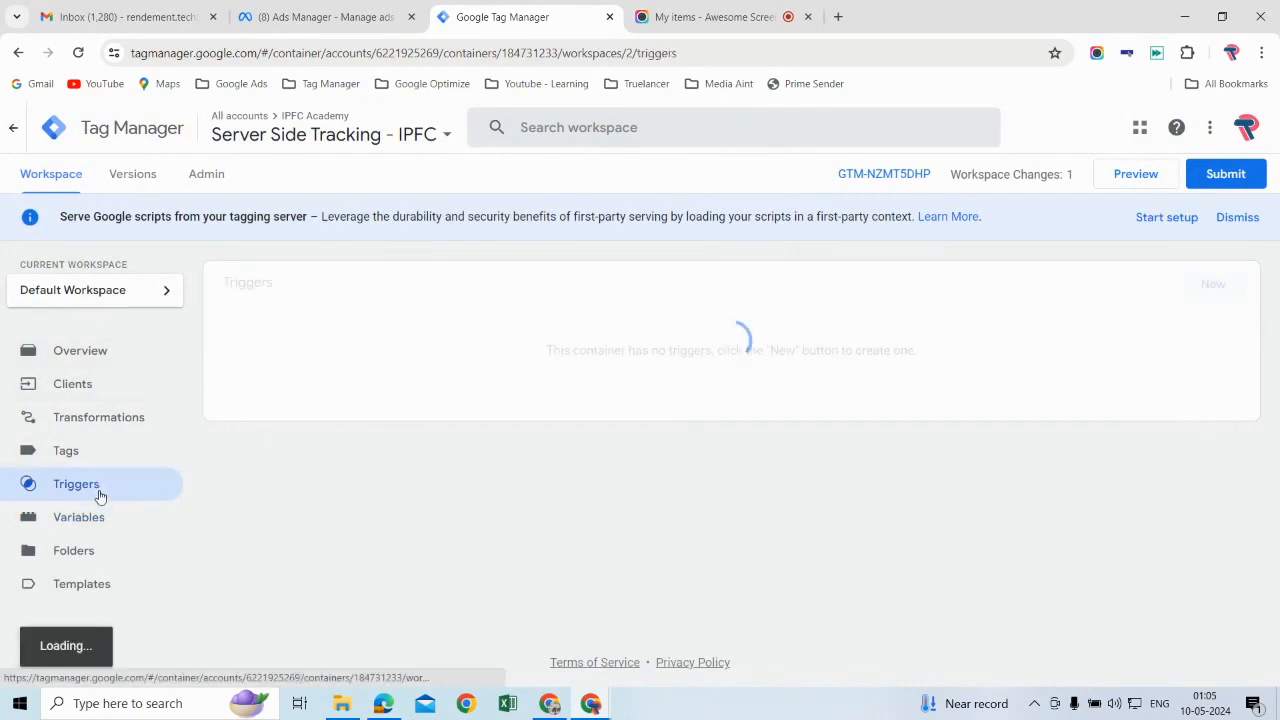
click(1213, 284)
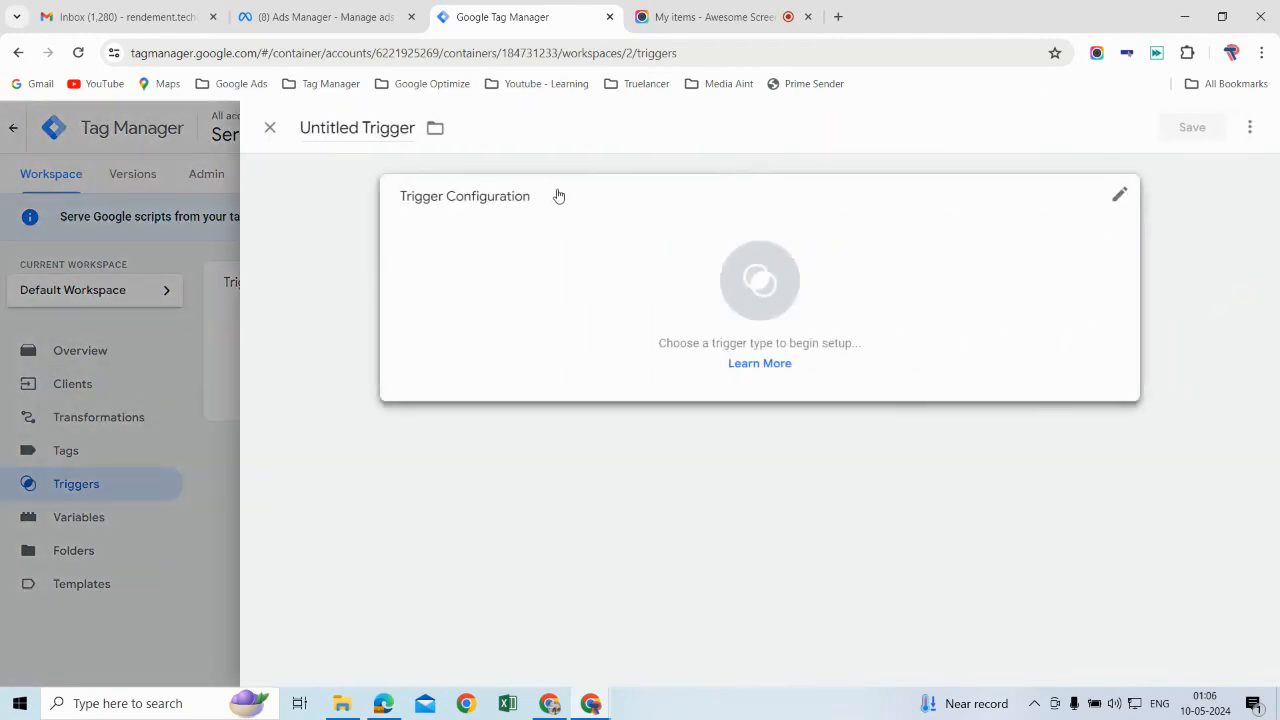
click(416, 128)
key(BackSpace)
key(BackSpace)
key(BackSpace)
key(BackSpace)
key(BackSpace)
key(BackSpace)
key(BackSpace)
key(BackSpace)
key(BackSpace)
key(BackSpace)
key(BackSpace)
key(BackSpace)
key(BackSpace)
key(BackSpace)
key(BackSpace)
key(BackSpace)
text(GA4 -)
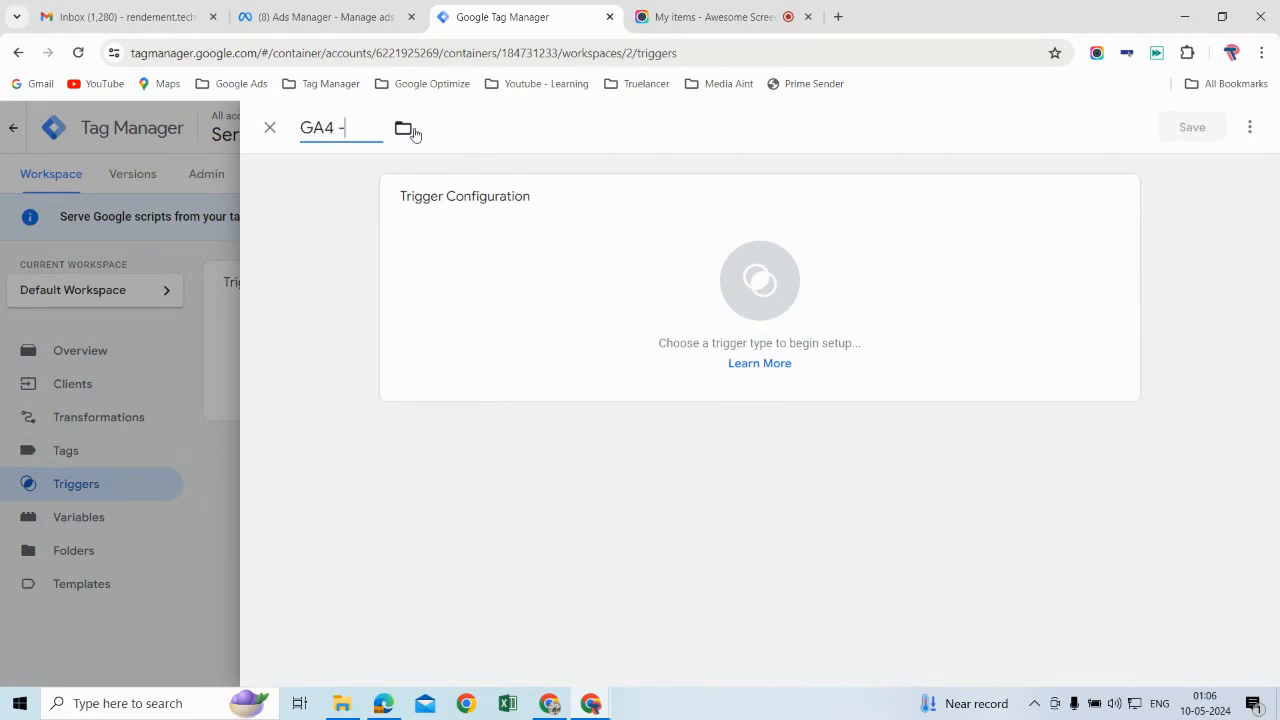
text( Client)
Step: Make the trigger a Custom type that fires on some events only
click(951, 269)
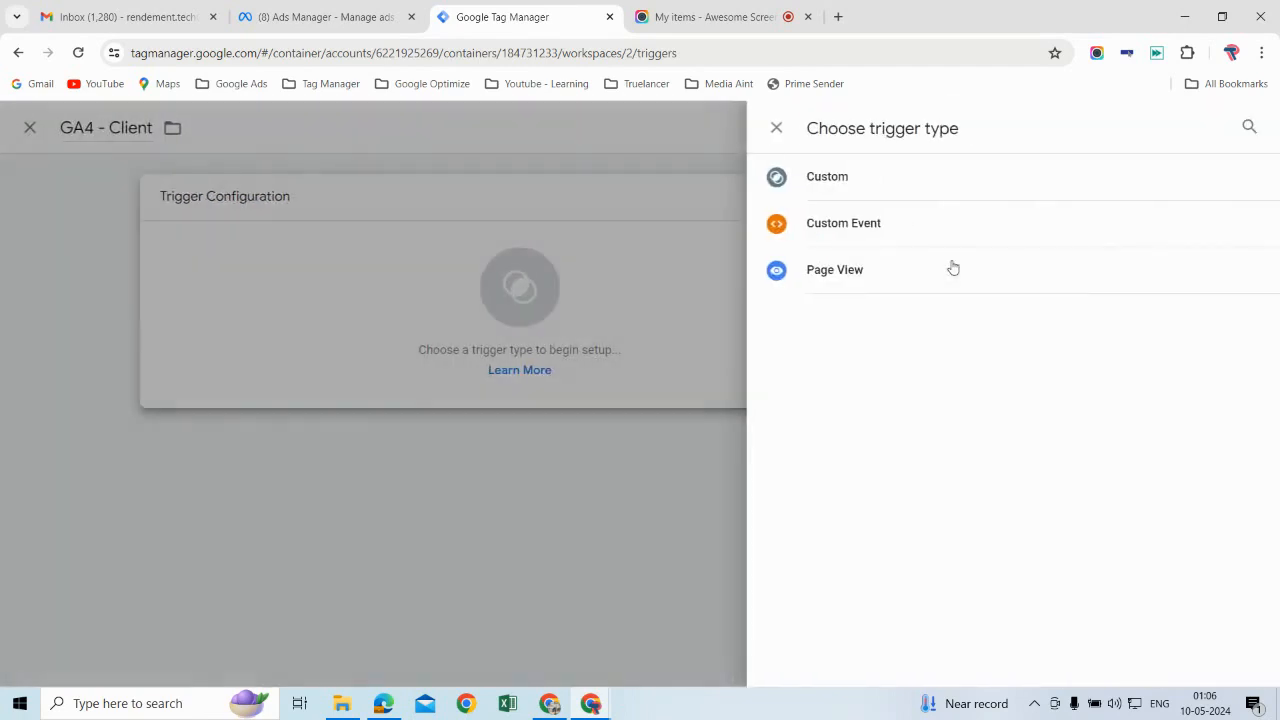
click(893, 189)
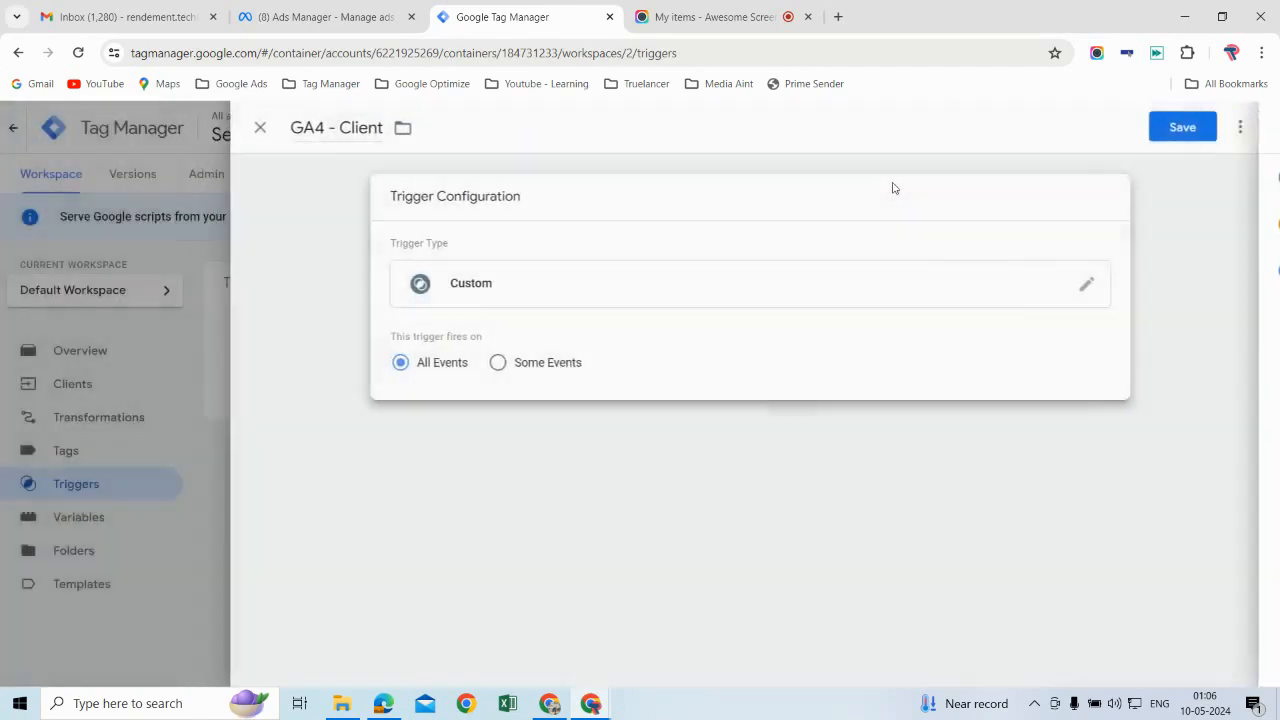
click(509, 364)
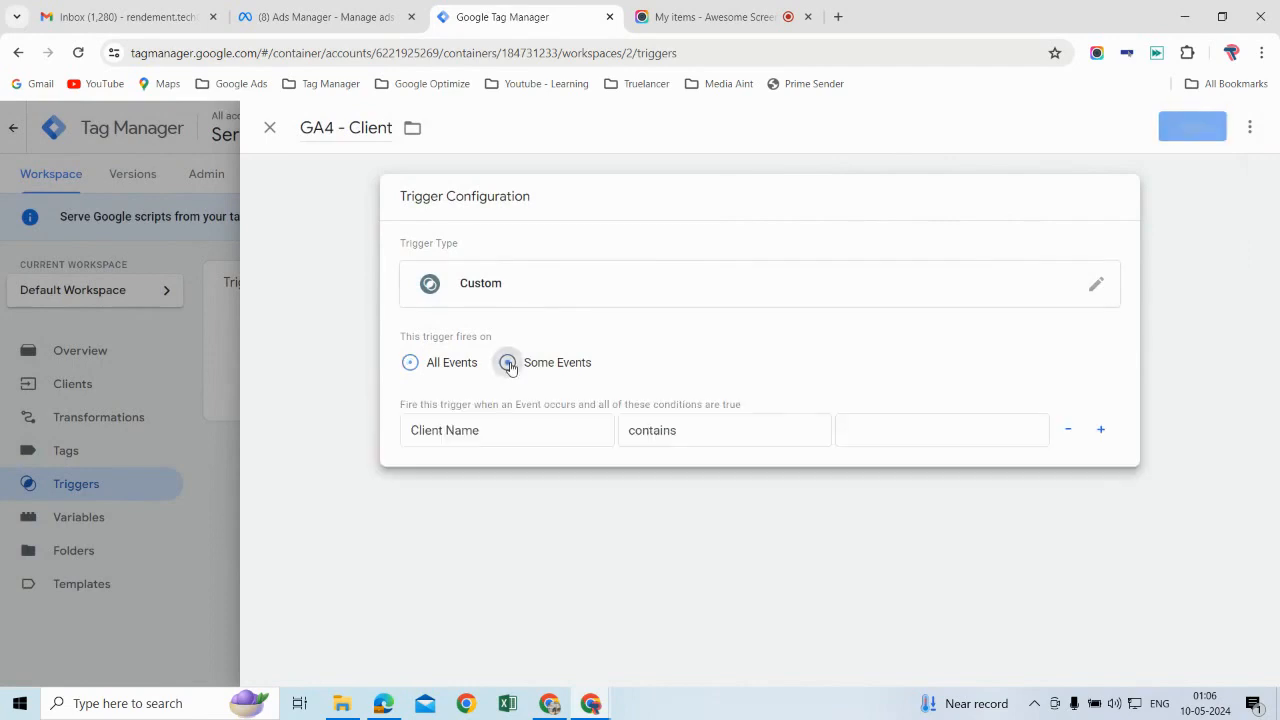
Step: Set the firing condition to Client Name equals GA4 and save the trigger
click(571, 433)
click(521, 461)
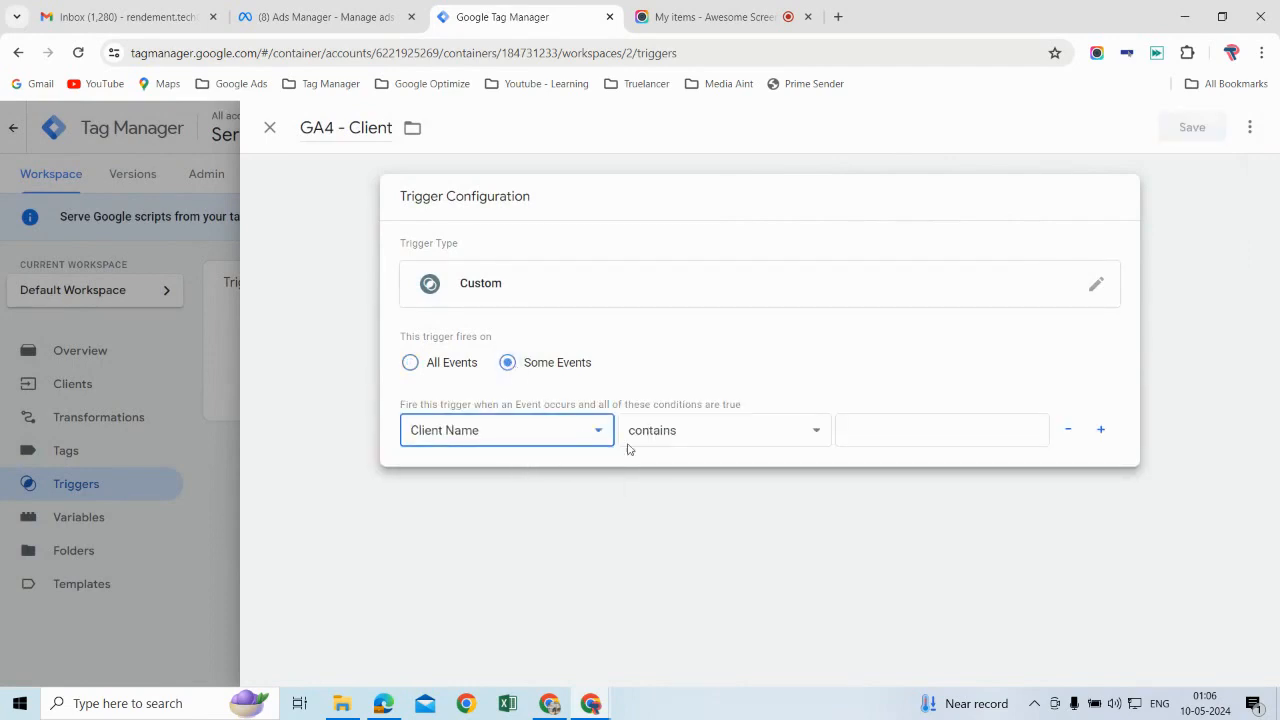
click(730, 431)
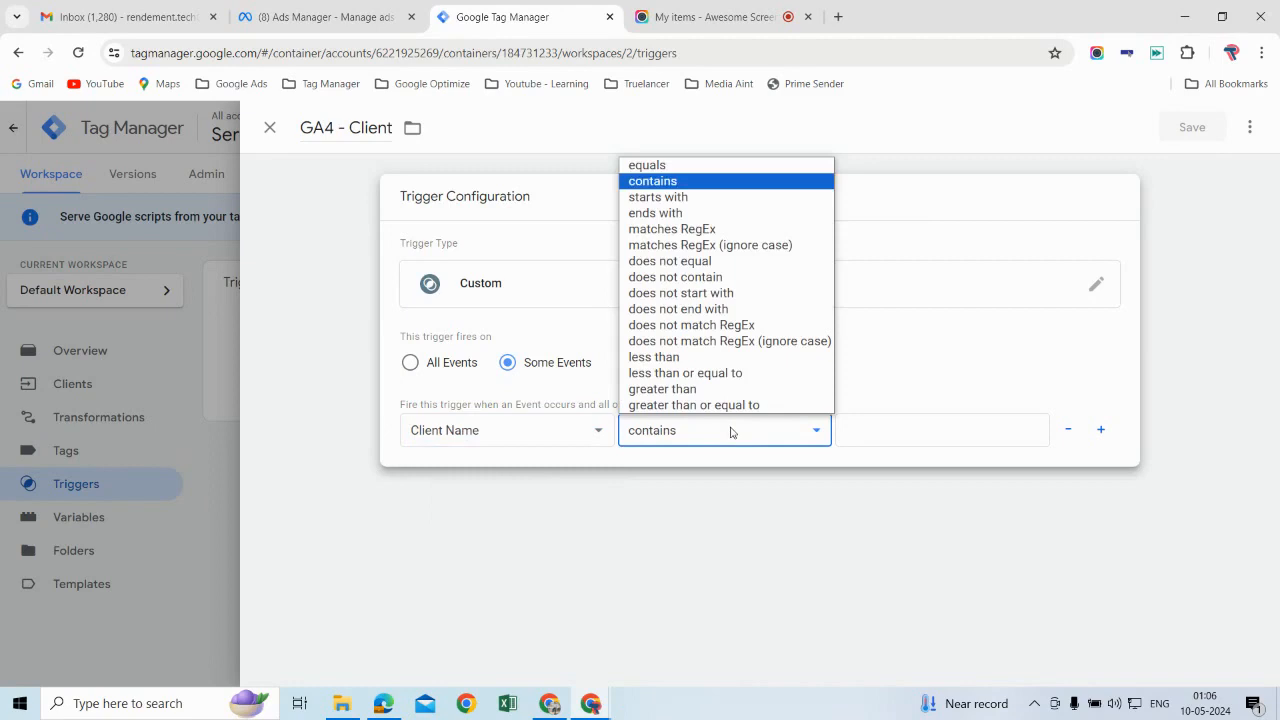
click(699, 166)
click(866, 433)
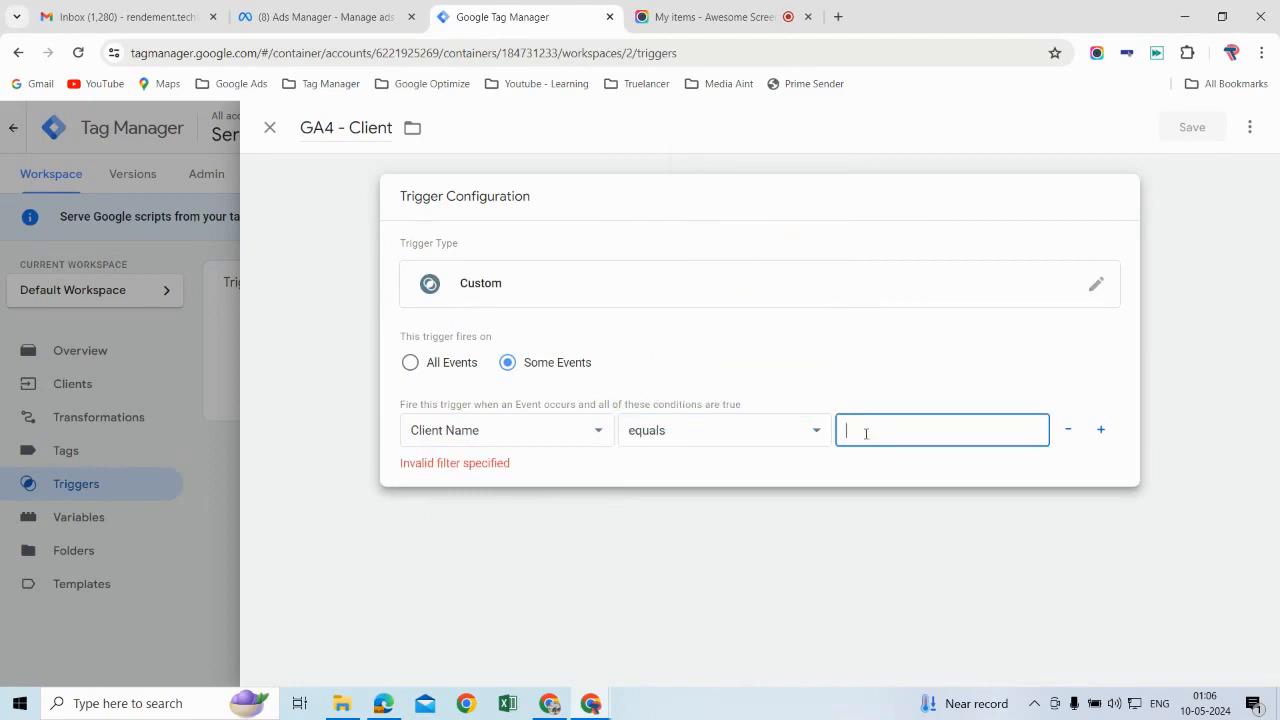
text(GA4)
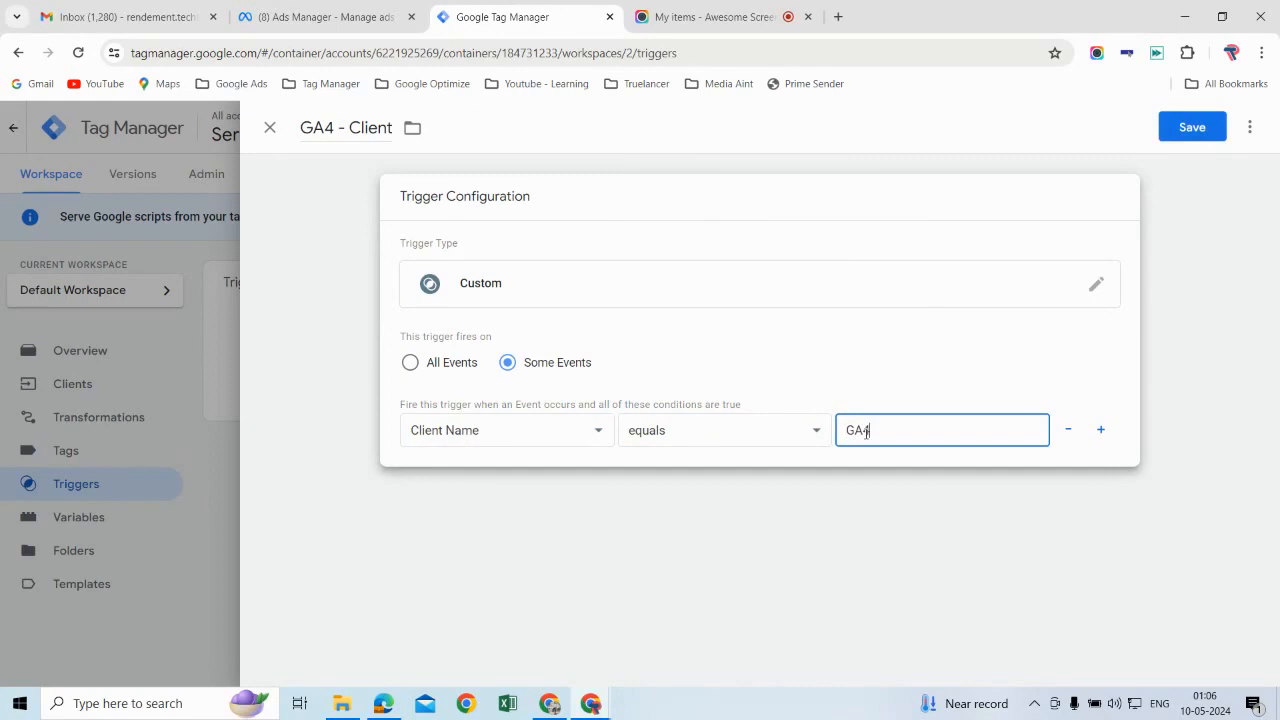
click(1200, 129)
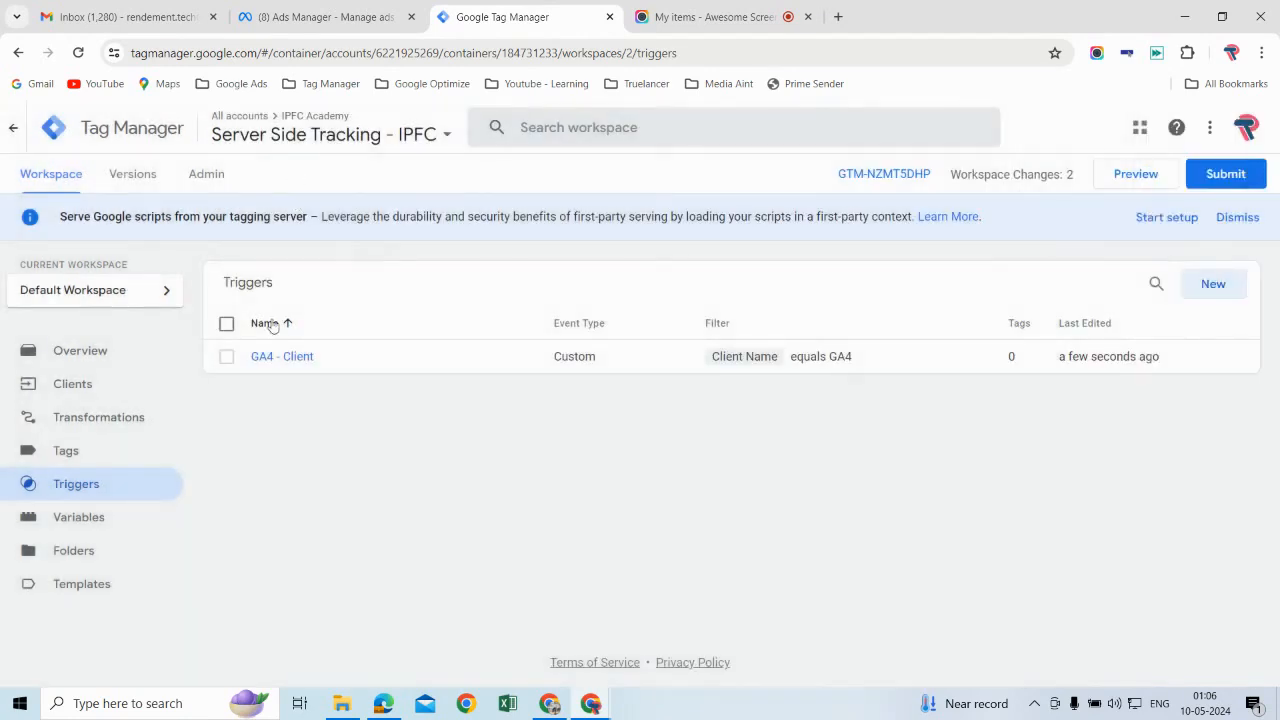
Step: Create a new tag in the server container with the Google Analytics: GA4 tag type
click(111, 452)
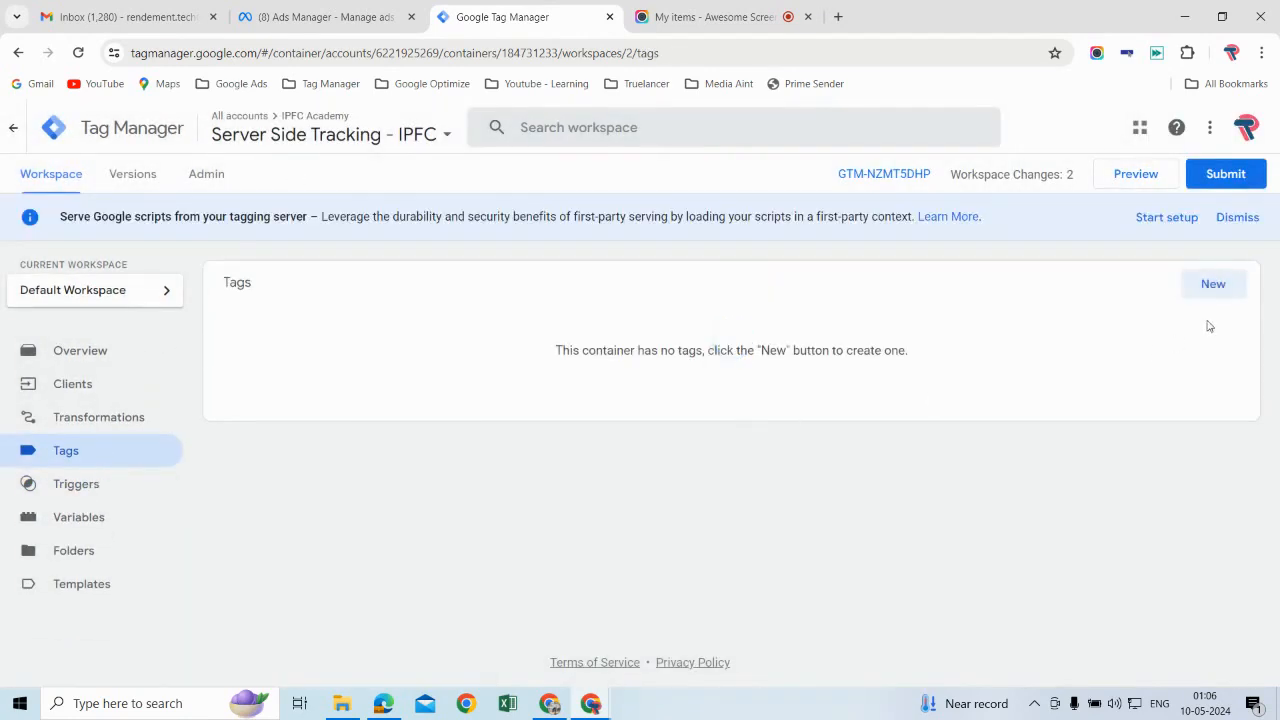
click(1213, 286)
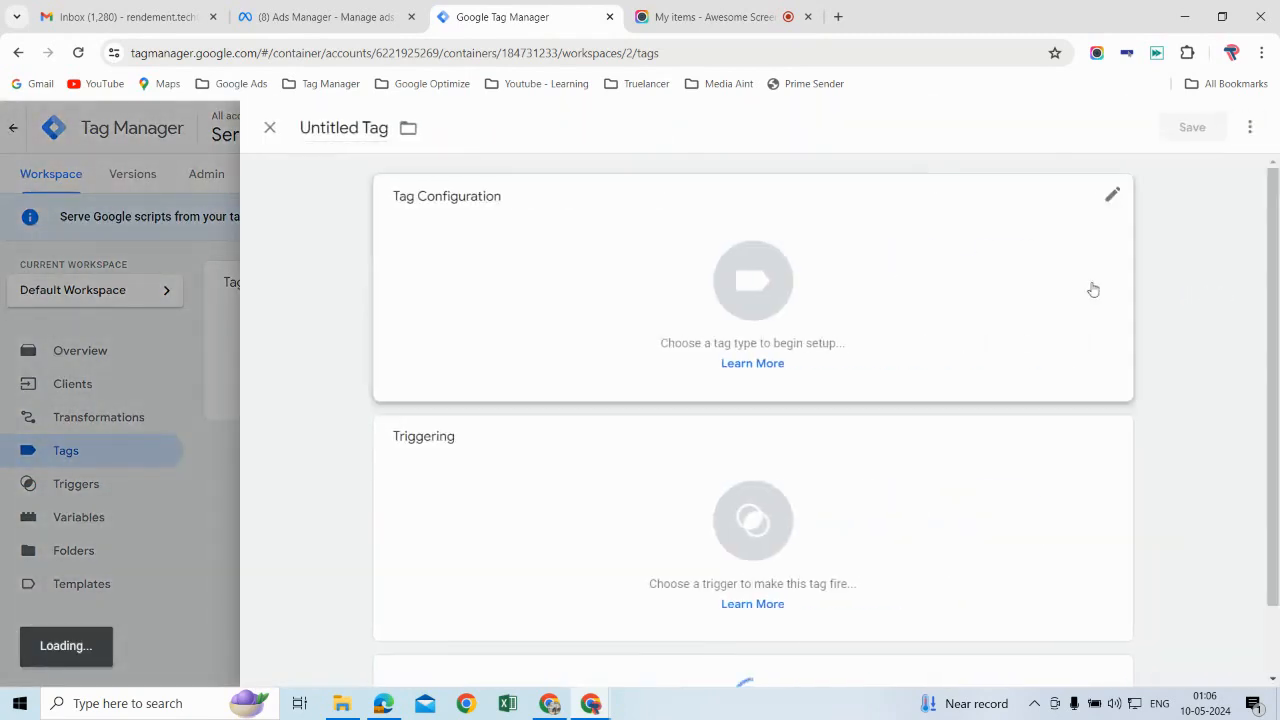
click(1015, 296)
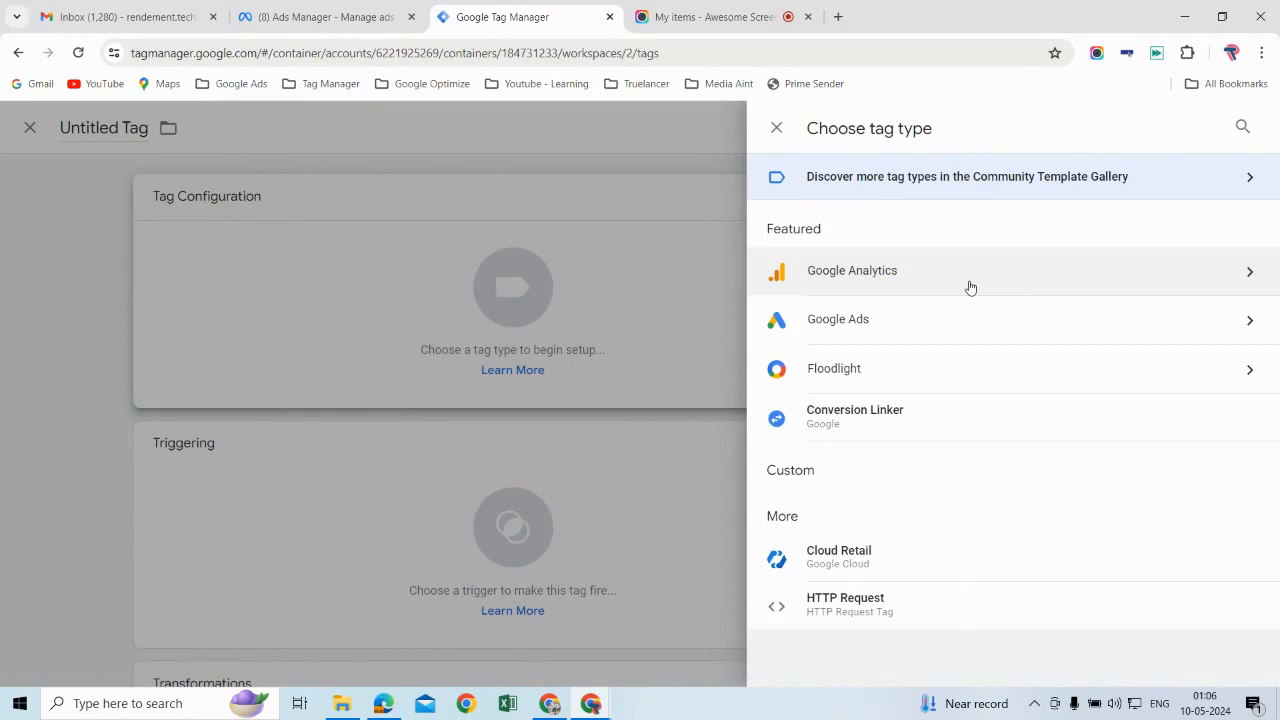
click(969, 287)
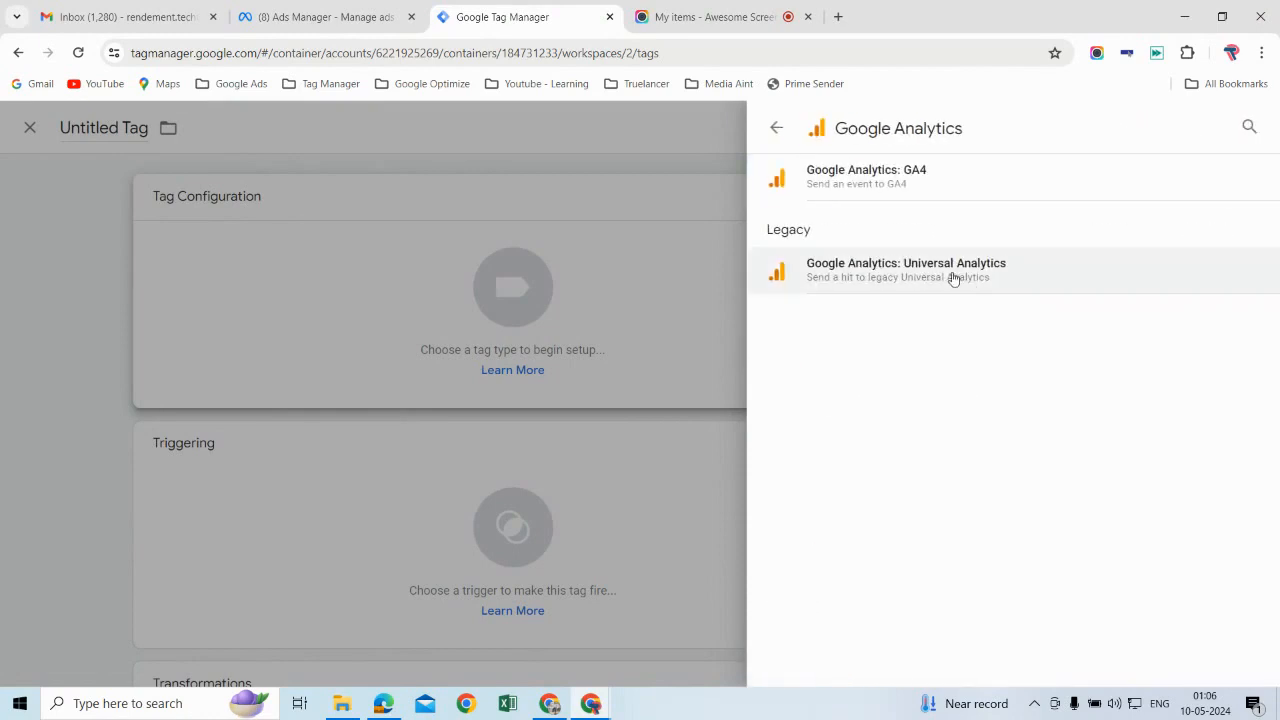
click(922, 195)
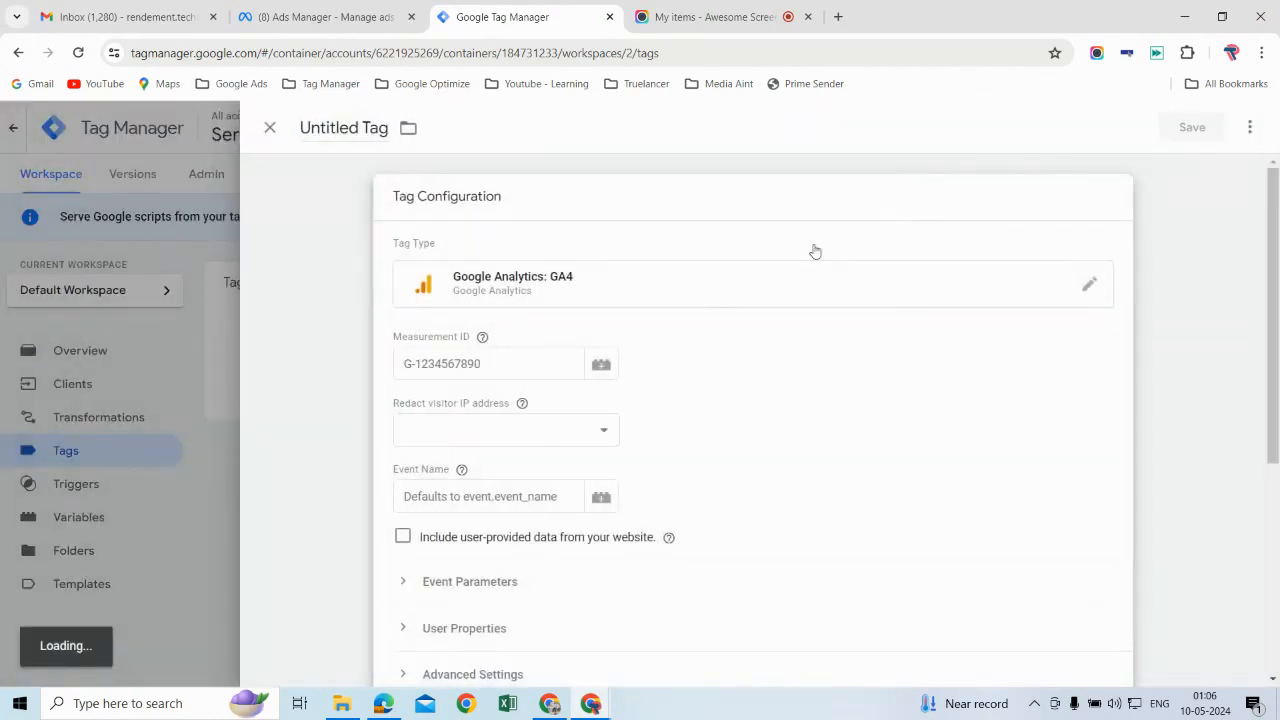
Step: Assign the GA4 - Client trigger as the tag's firing trigger, leaving the tag configuration at its defaults
scroll(840, 457, down, 4)
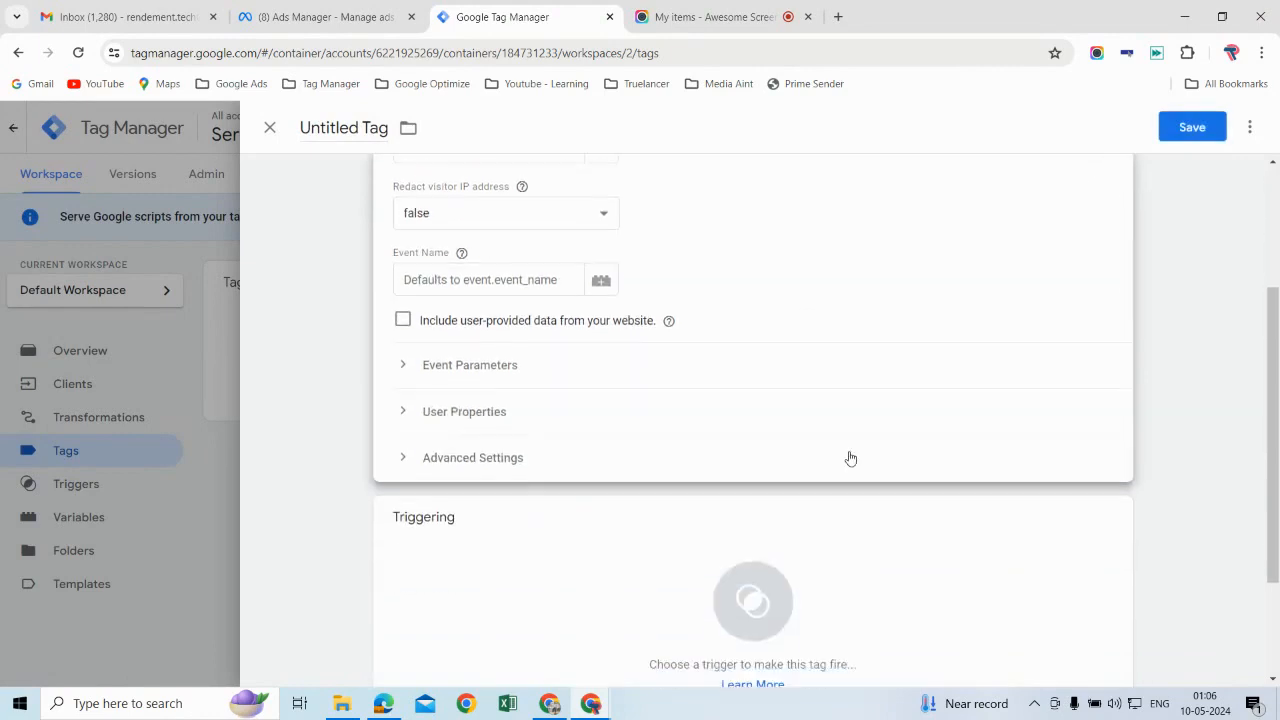
scroll(1017, 437, up, 3)
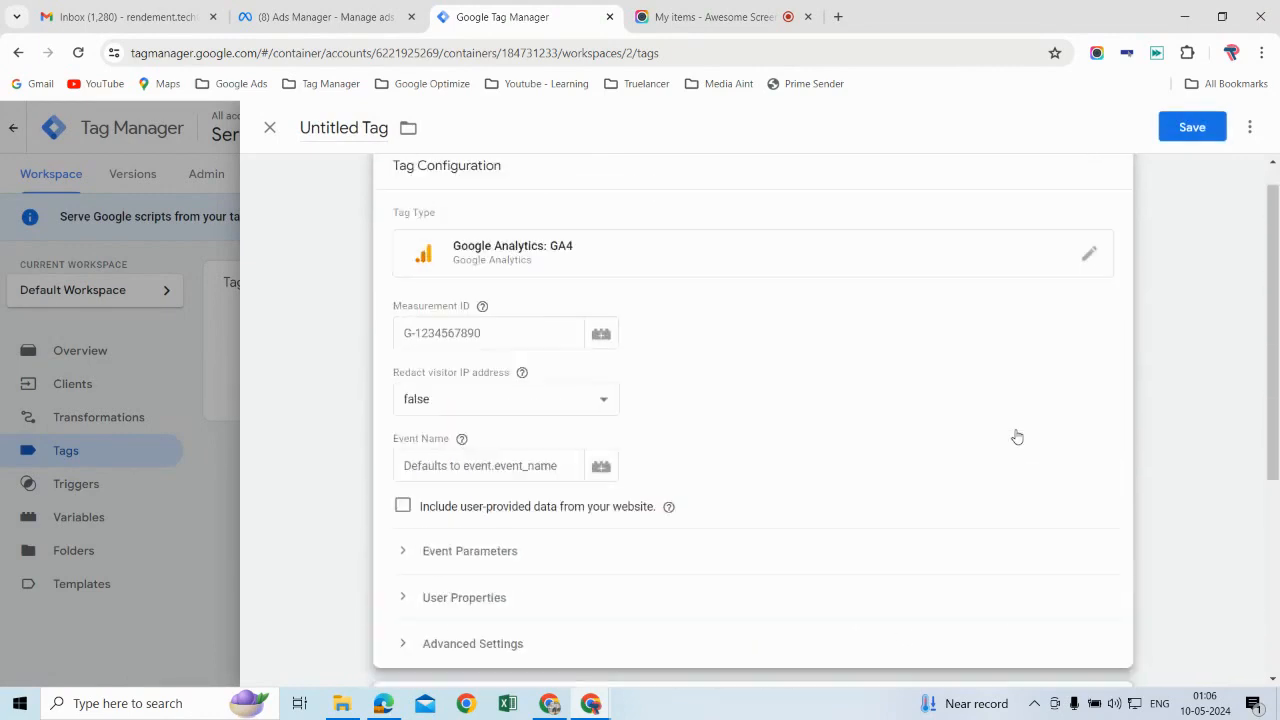
scroll(1017, 437, down, 1)
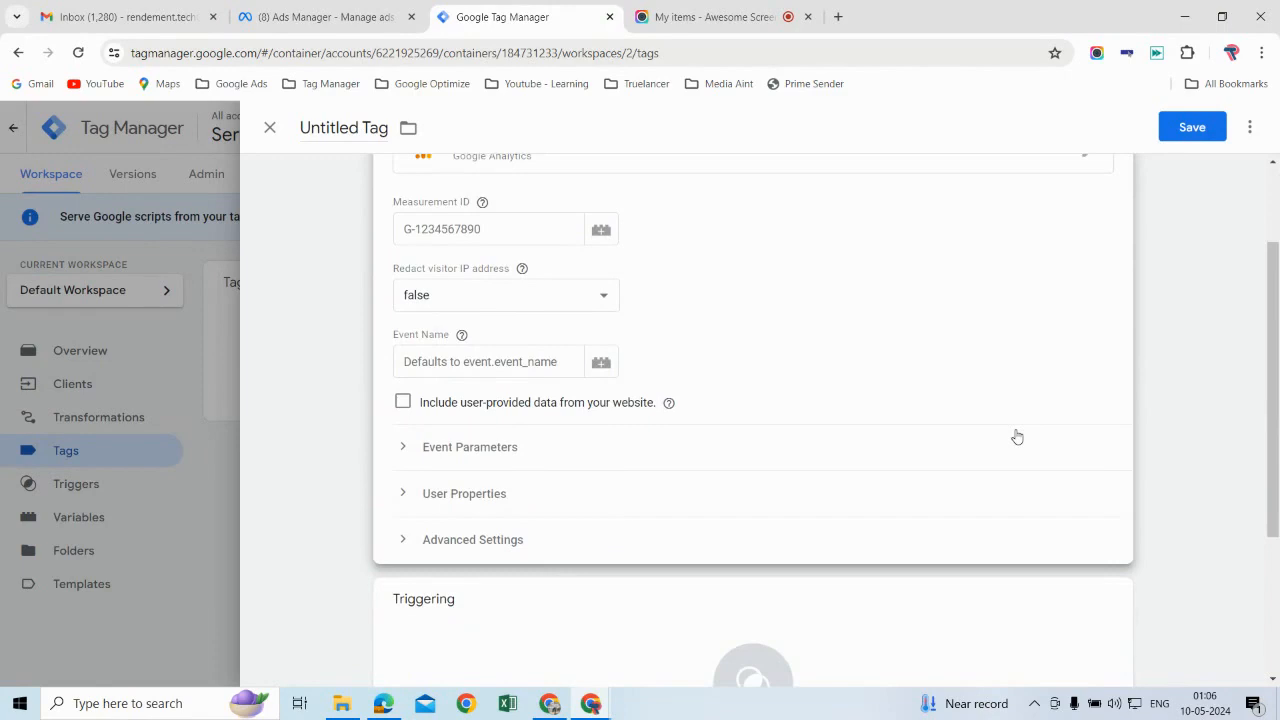
scroll(1017, 440, down, 2)
click(1020, 483)
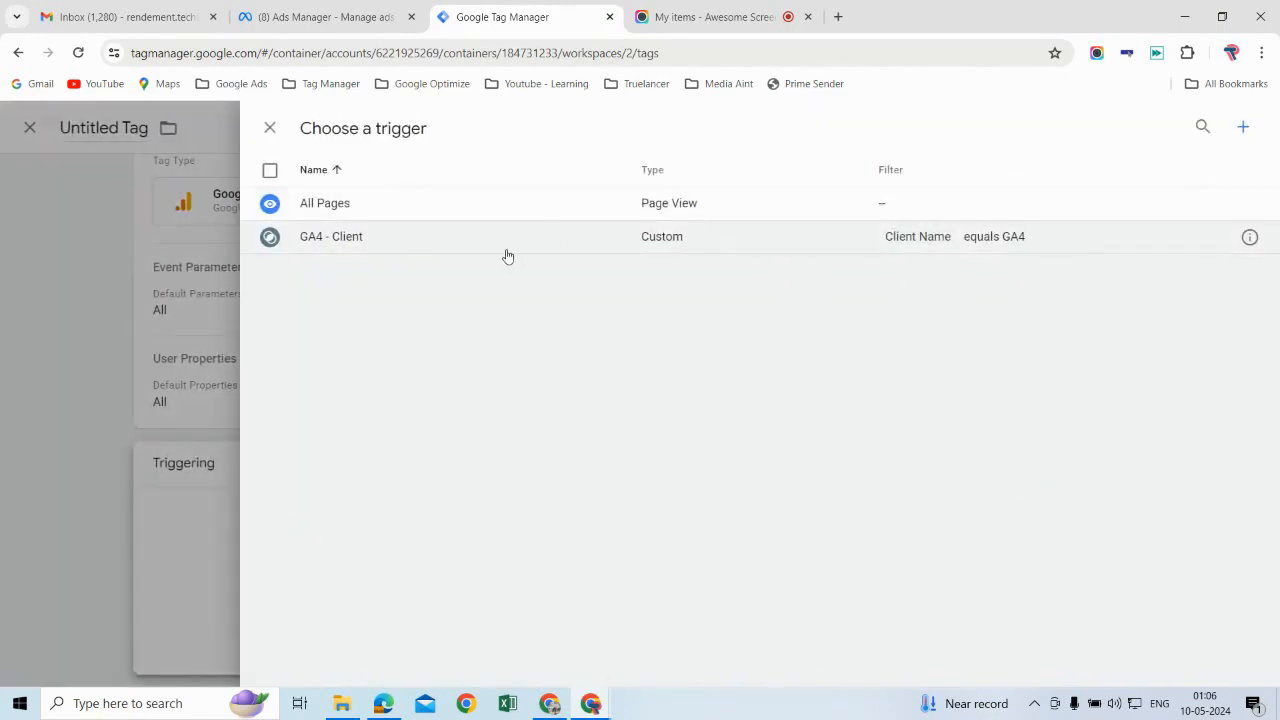
click(507, 250)
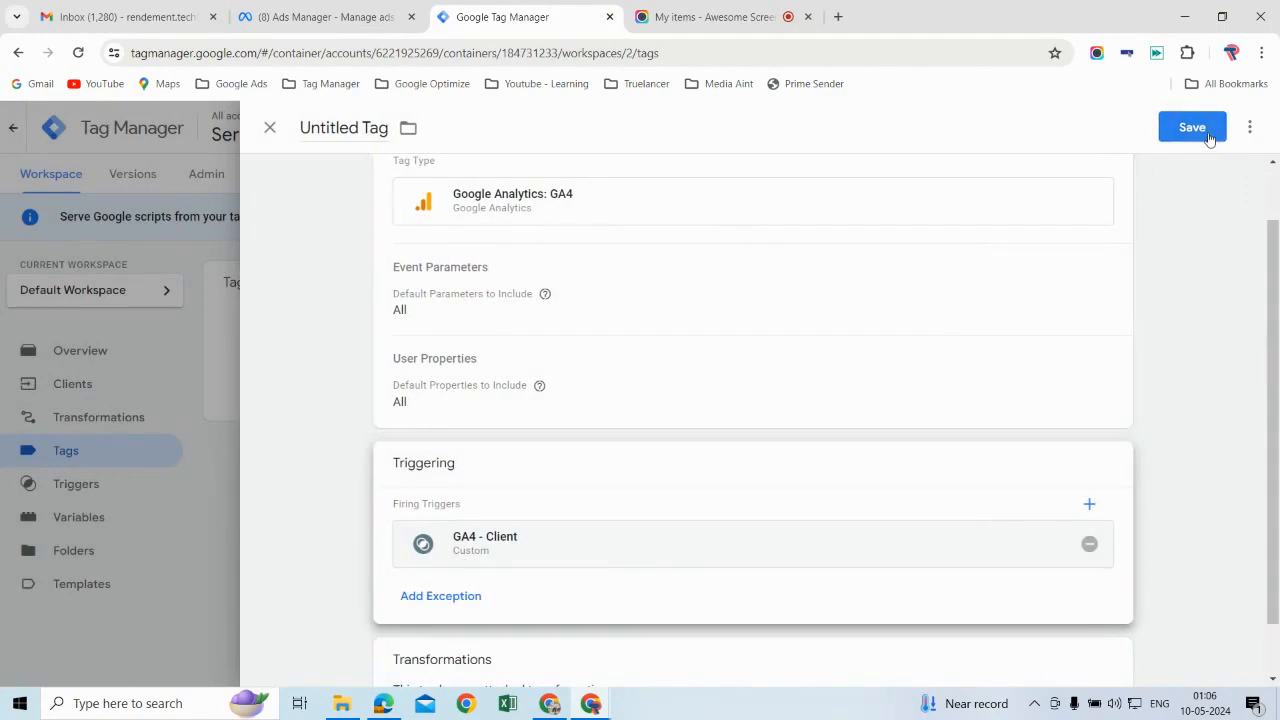
Step: Save the tag under the name GA4 - Client
click(1192, 127)
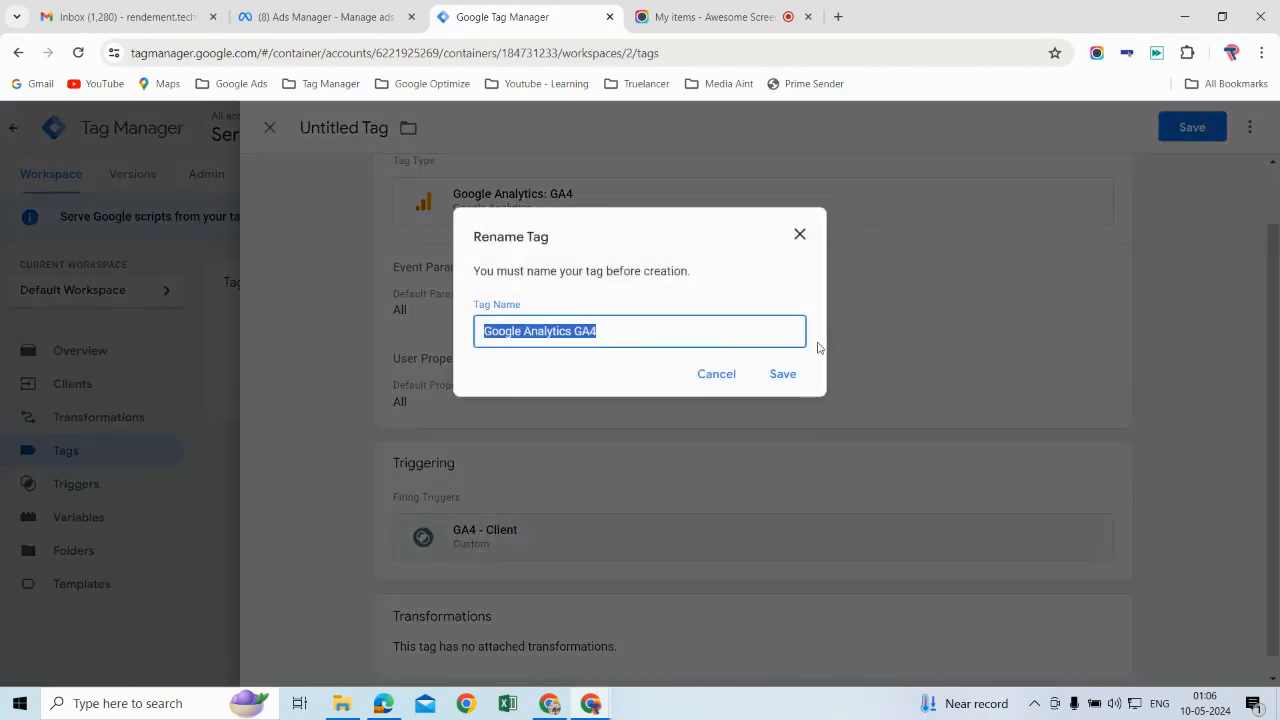
text(GA4 - Client)
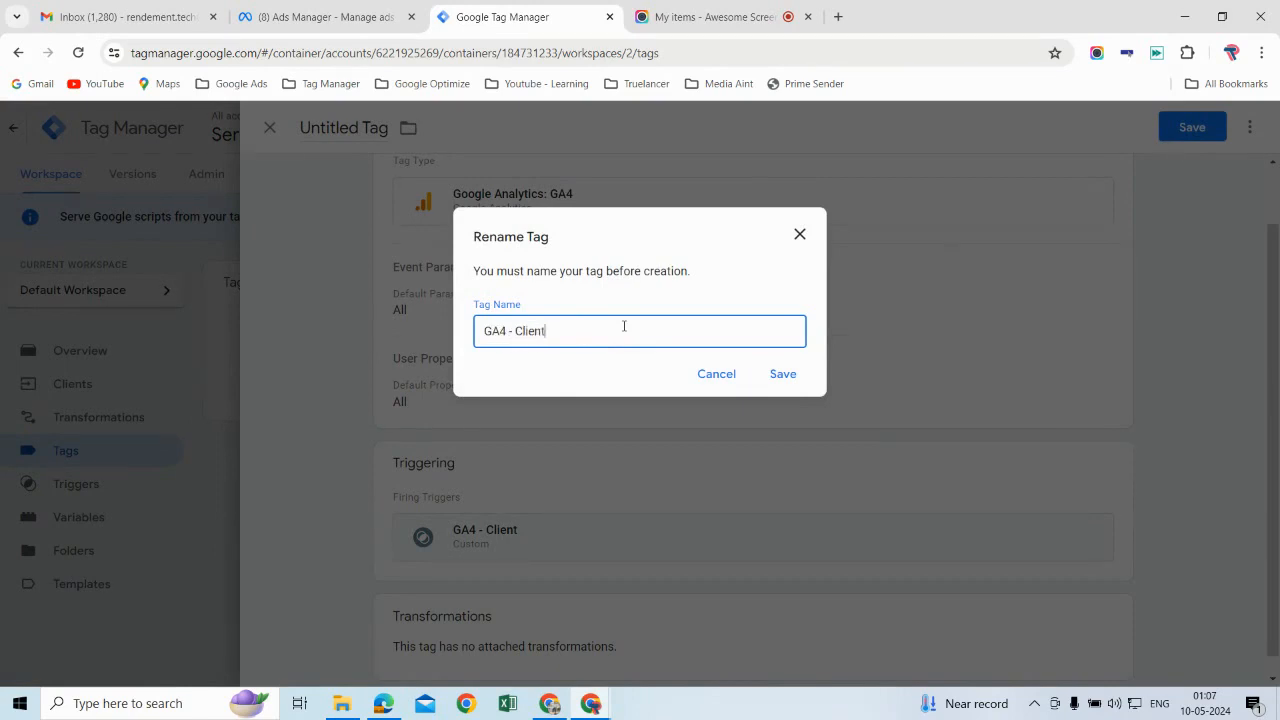
click(788, 378)
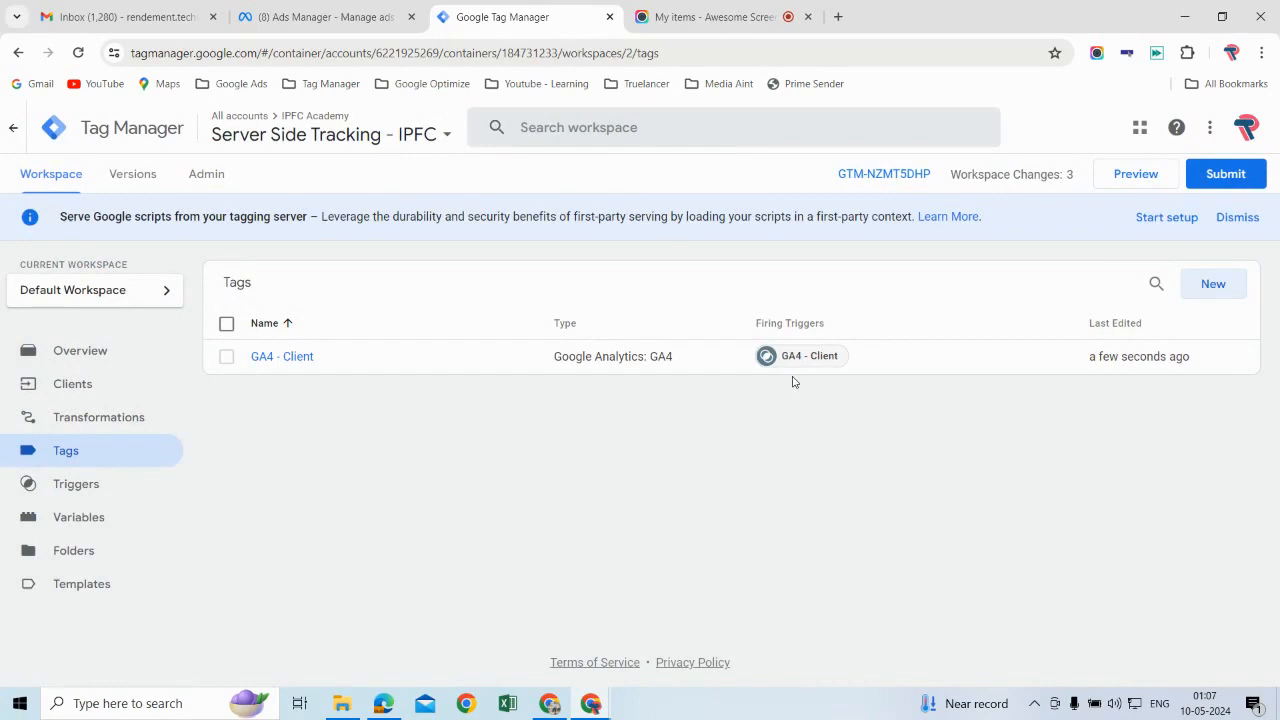
Step: In a new browser tab, search Google for google tag manager and open the Tag Manager accounts page
click(838, 18)
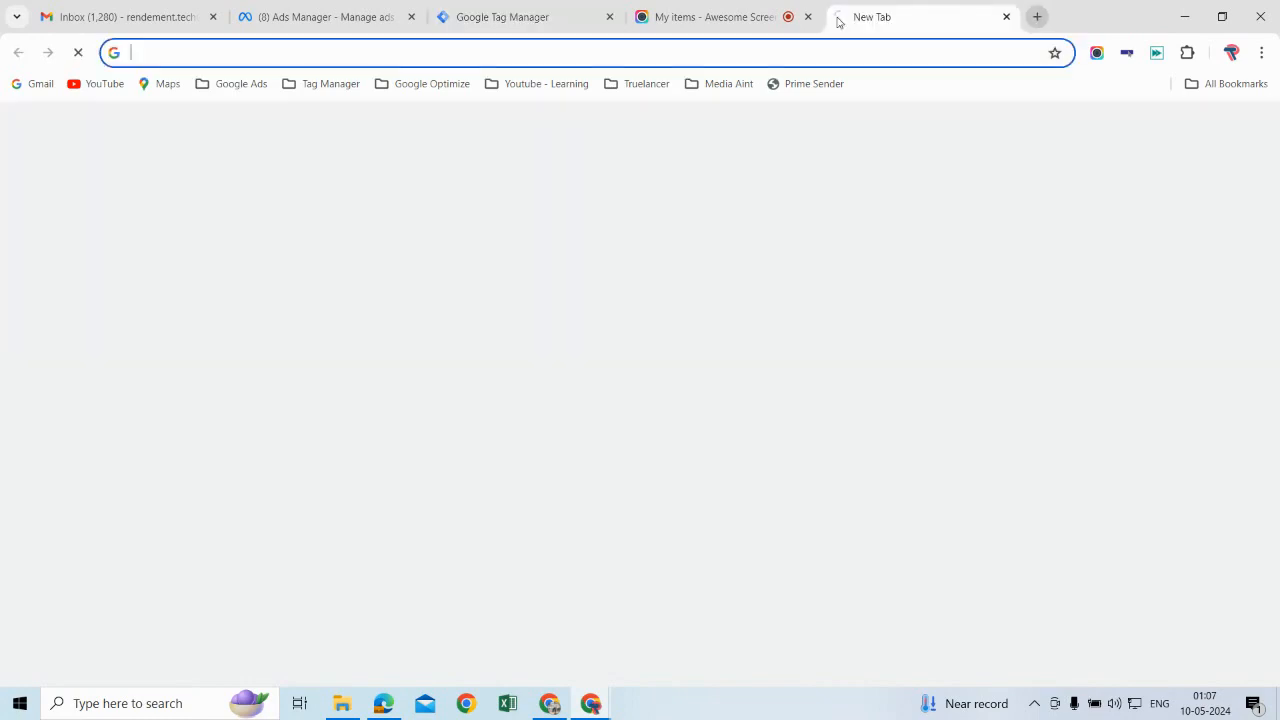
text(google ta)
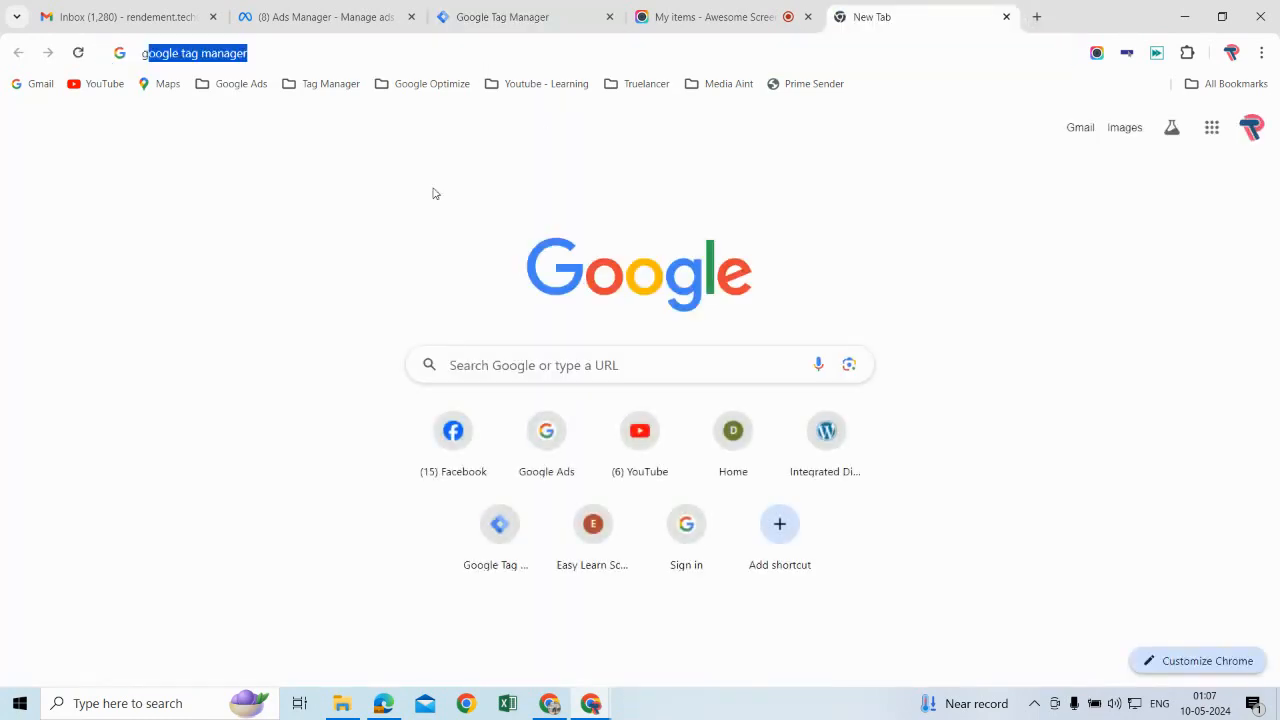
text(g ma)
key(Return)
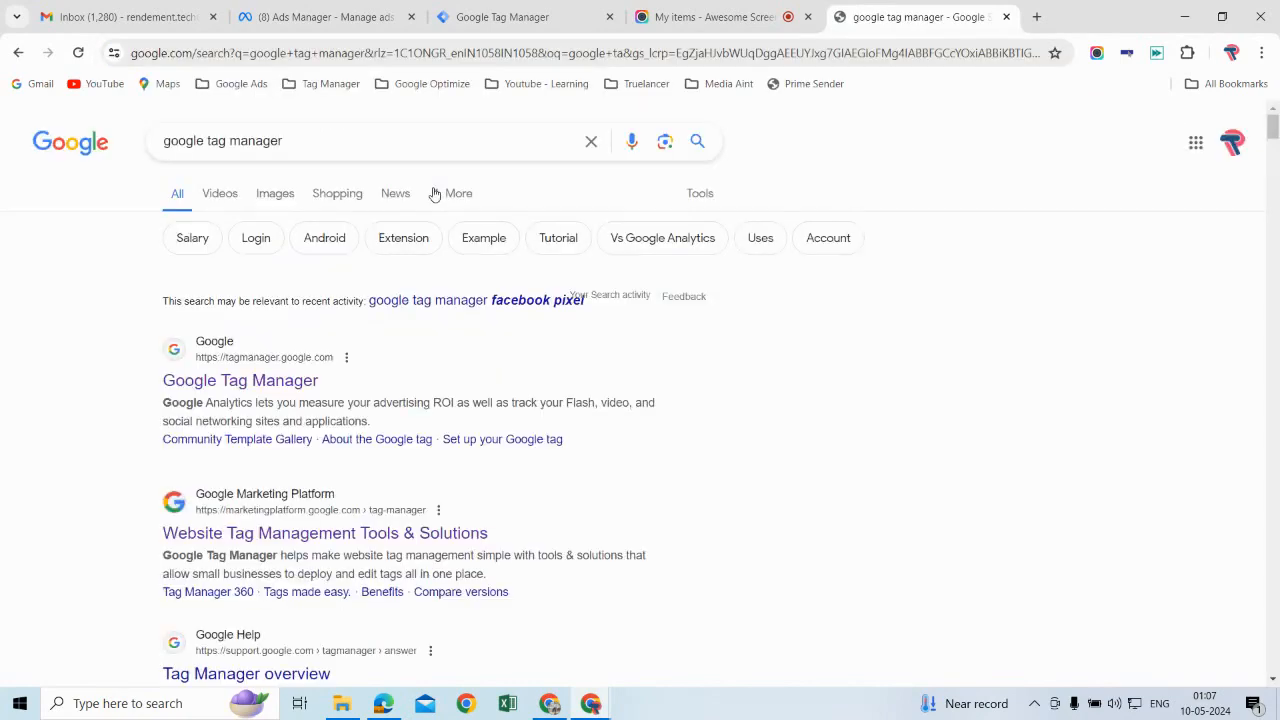
click(268, 387)
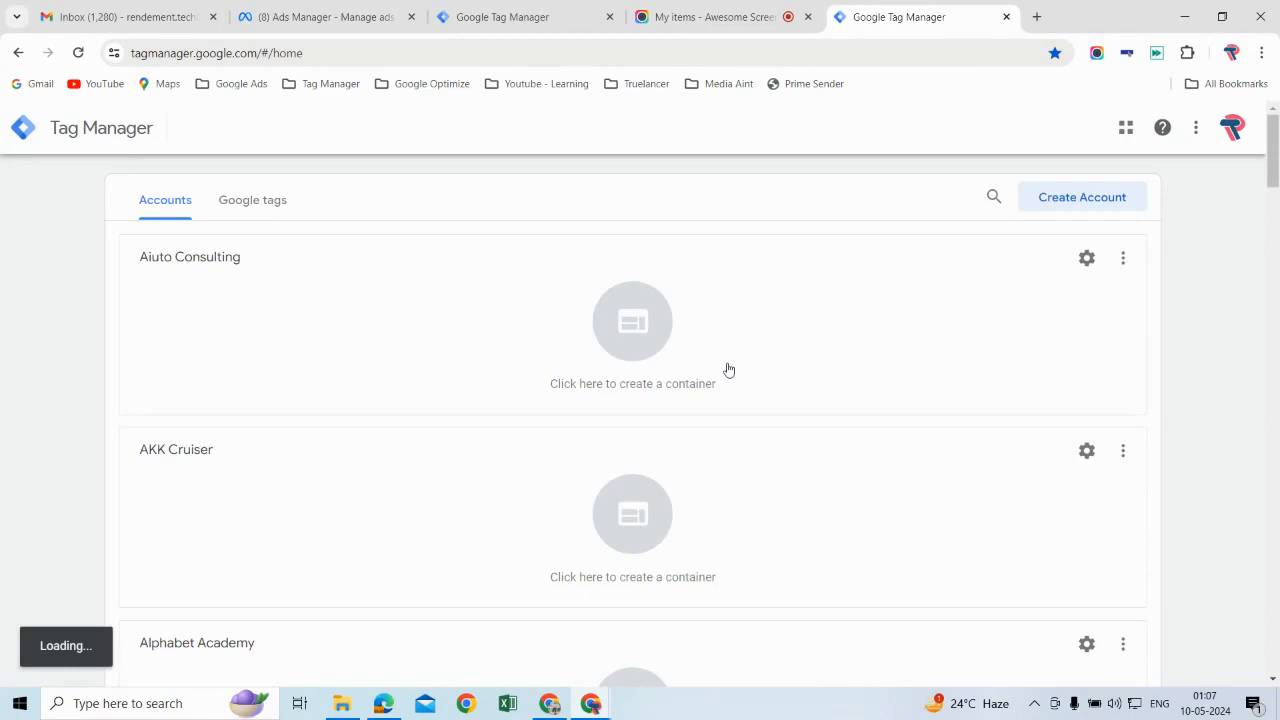
Step: Open the ifcpltd.com web container under IPFC Academy and show its triggers
drag(1277, 172, 1277, 361)
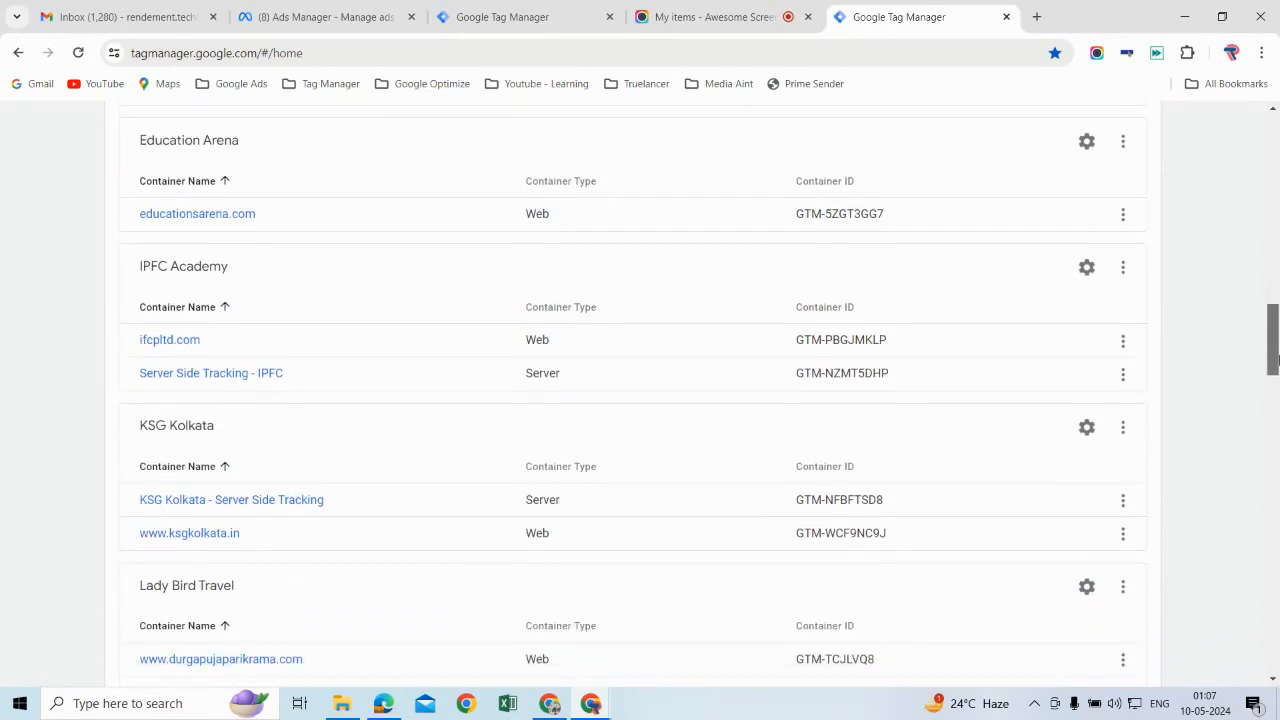
click(186, 345)
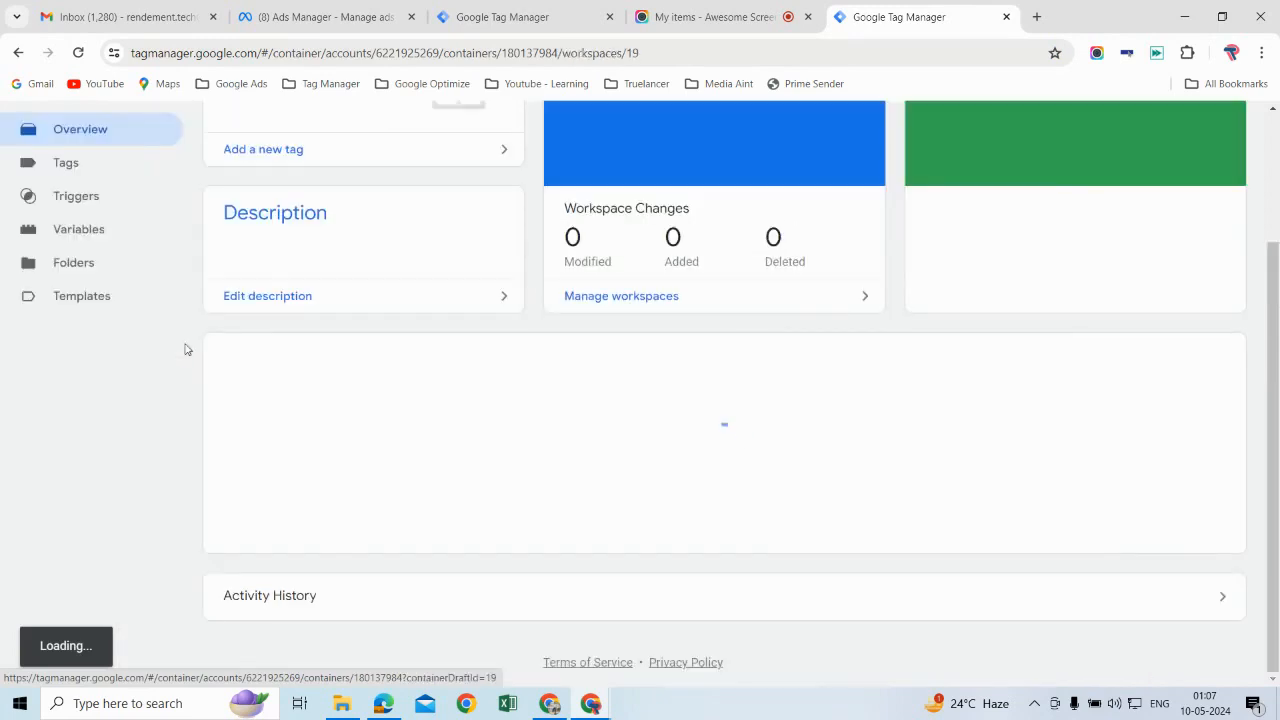
click(150, 200)
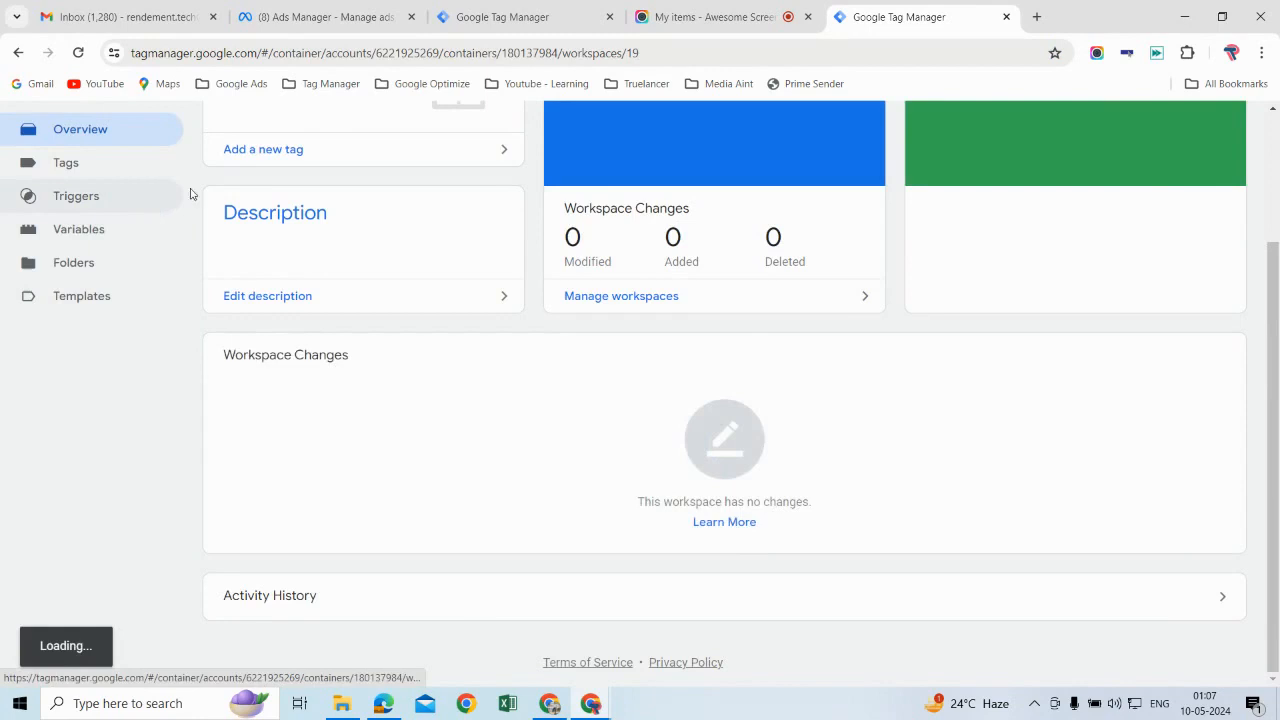
right_click(175, 208)
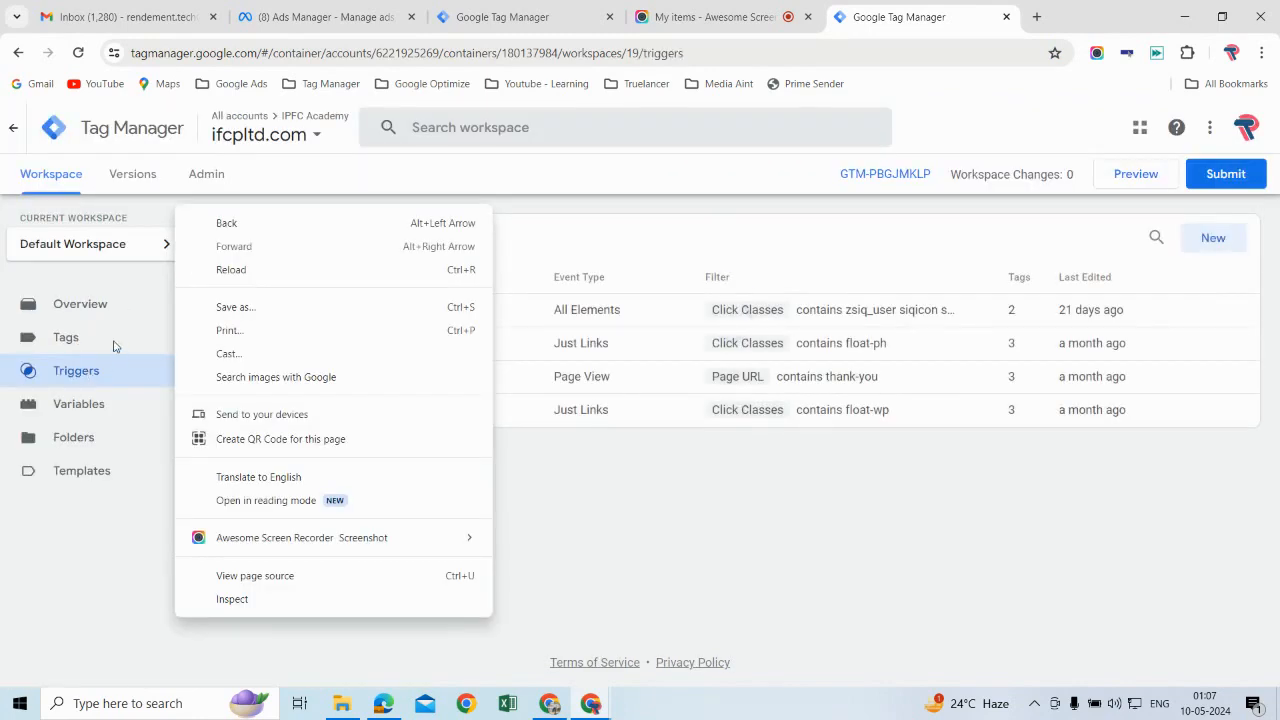
Step: Open the web container's GA4 Configuration tag for editing and expand its configuration settings
click(115, 346)
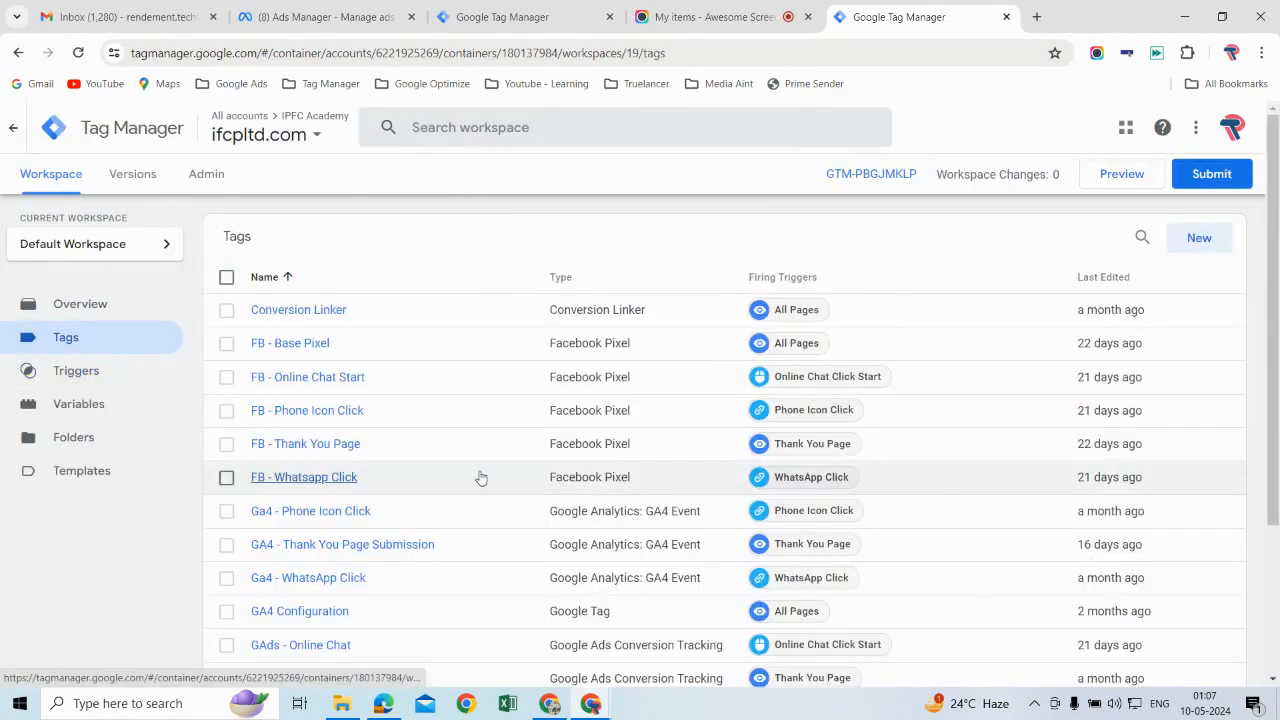
scroll(394, 571, down, 1)
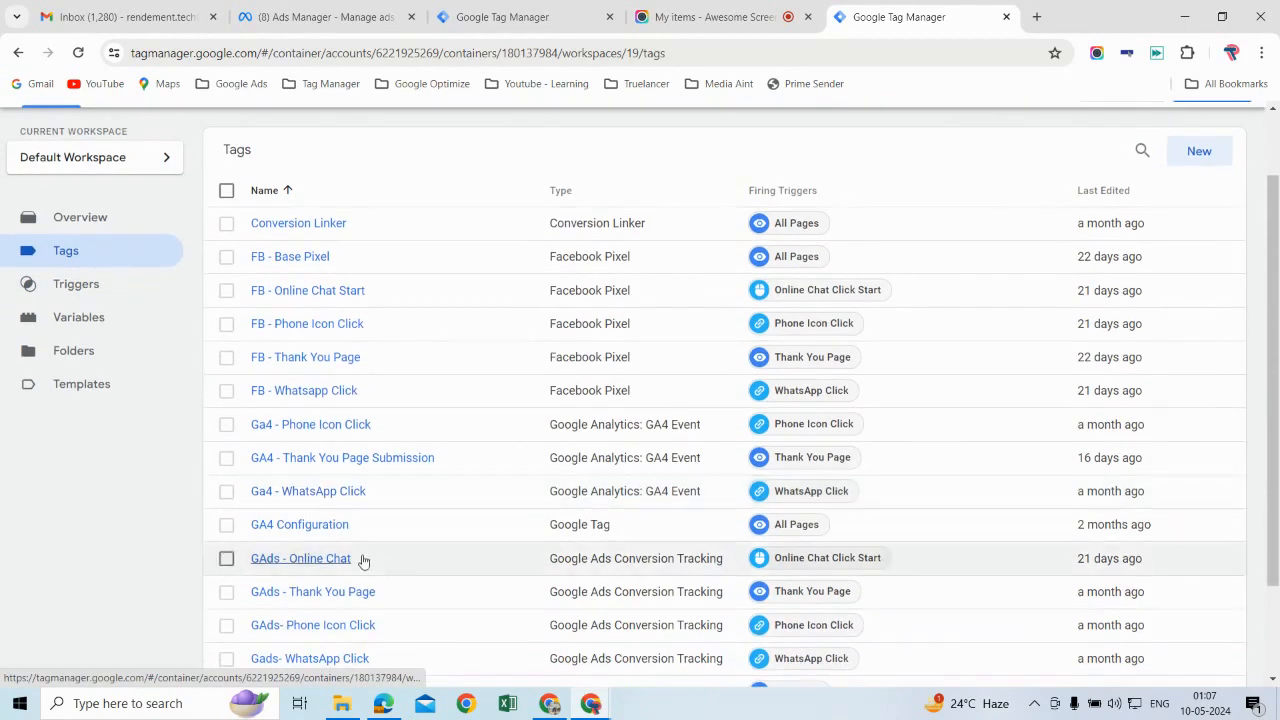
click(299, 524)
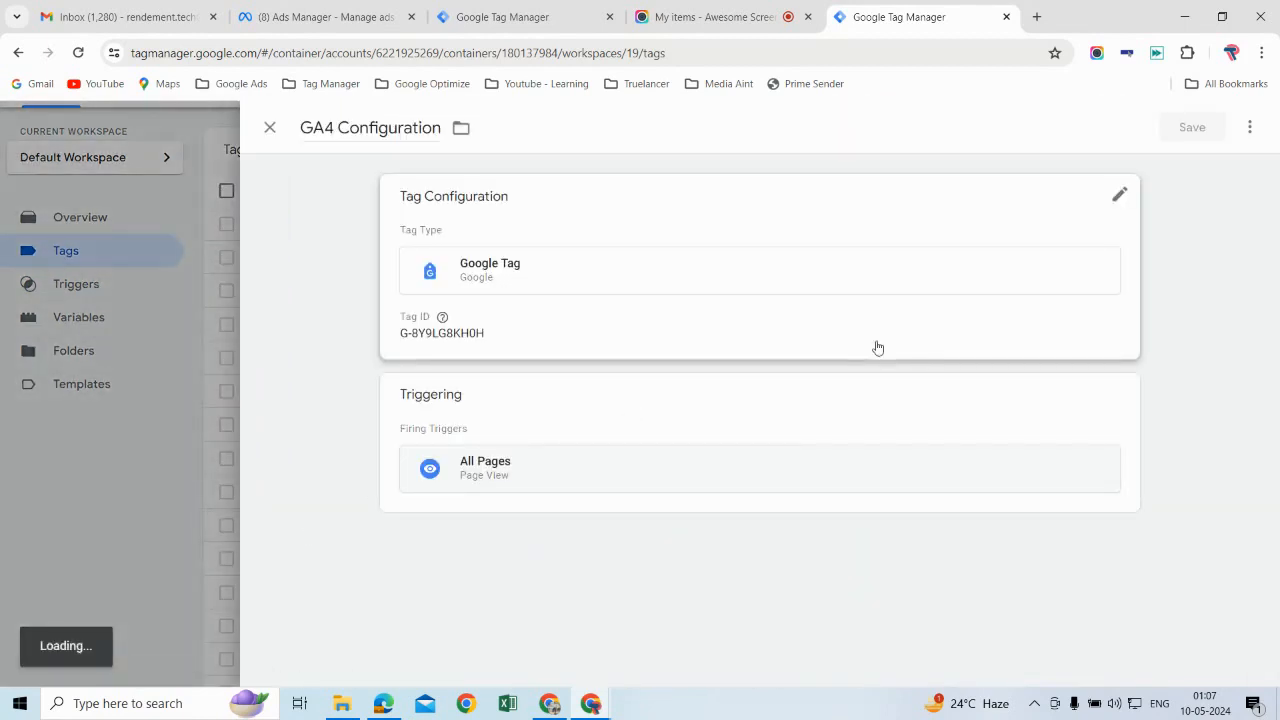
click(1121, 197)
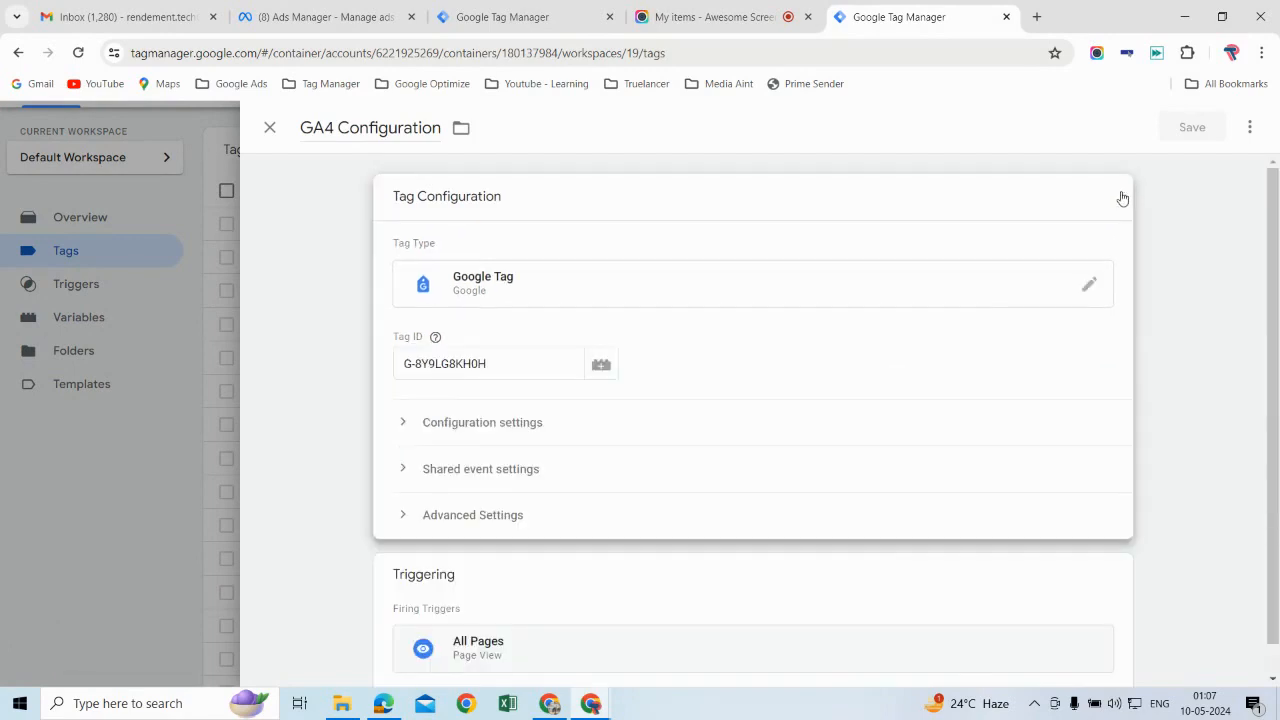
click(533, 433)
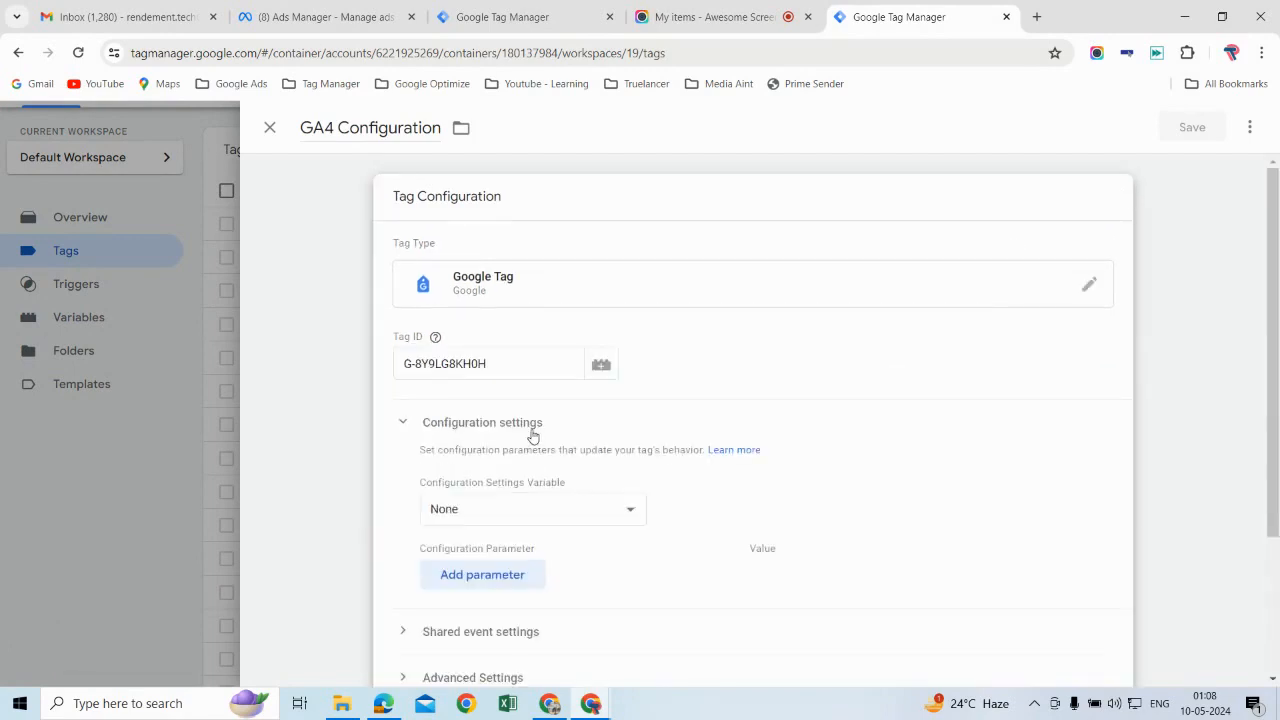
Step: Add the configuration parameter server_container_url to the GA4 Configuration tag
click(519, 576)
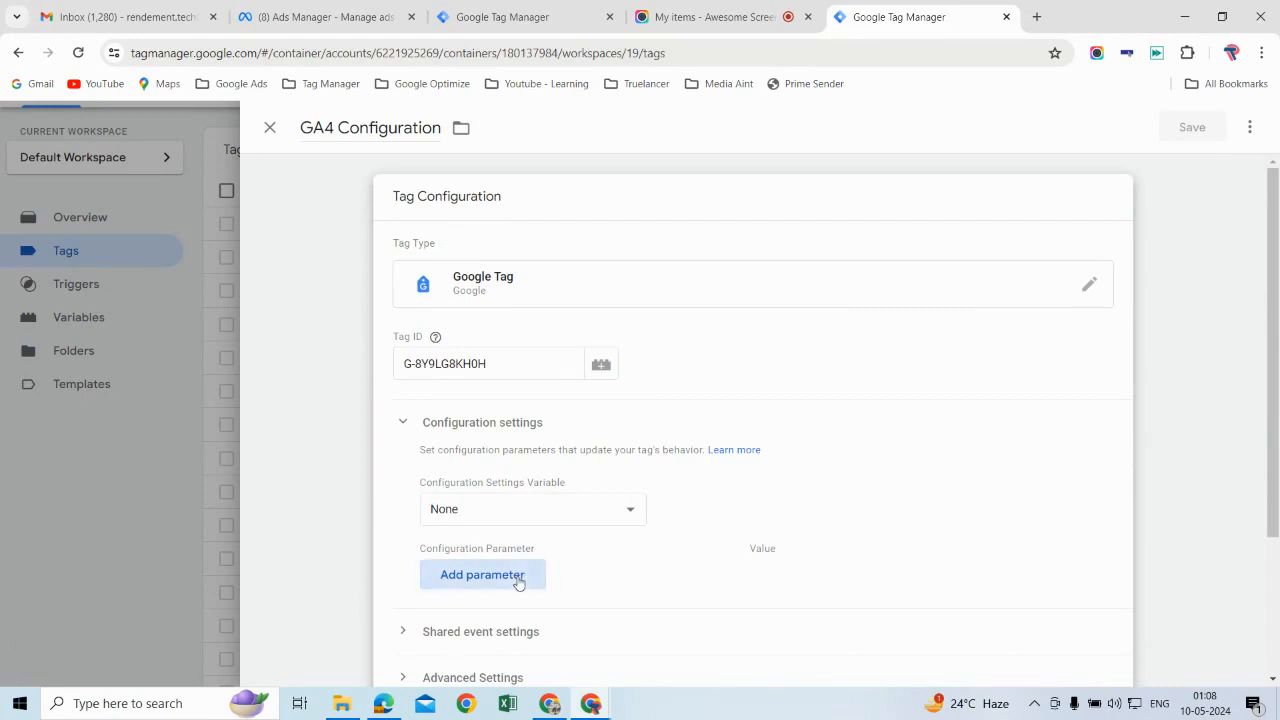
text(seve)
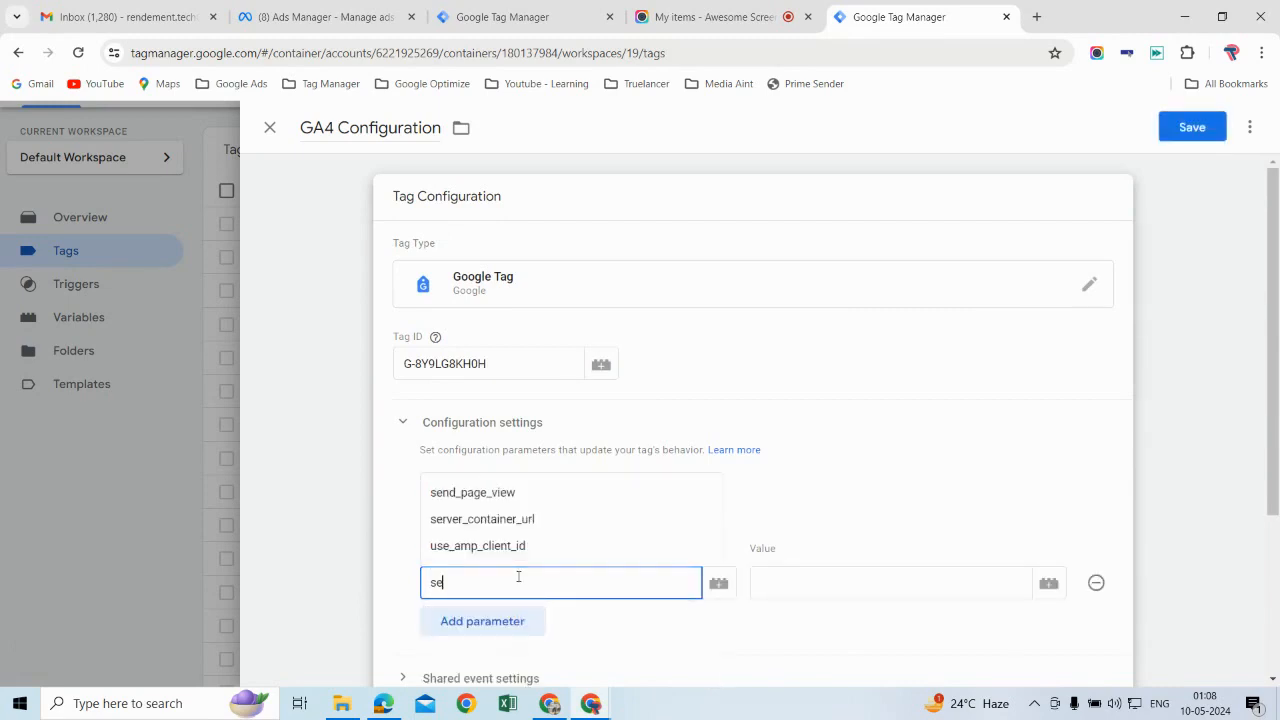
key(BackSpace)
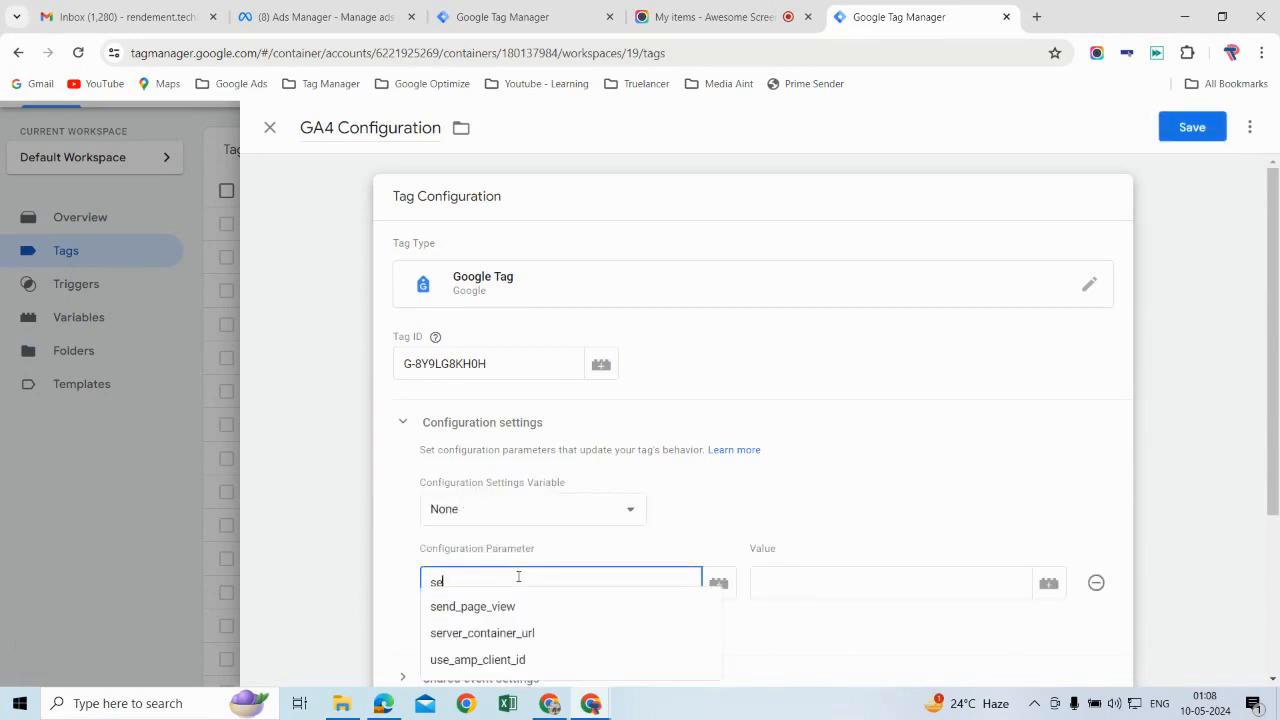
click(506, 634)
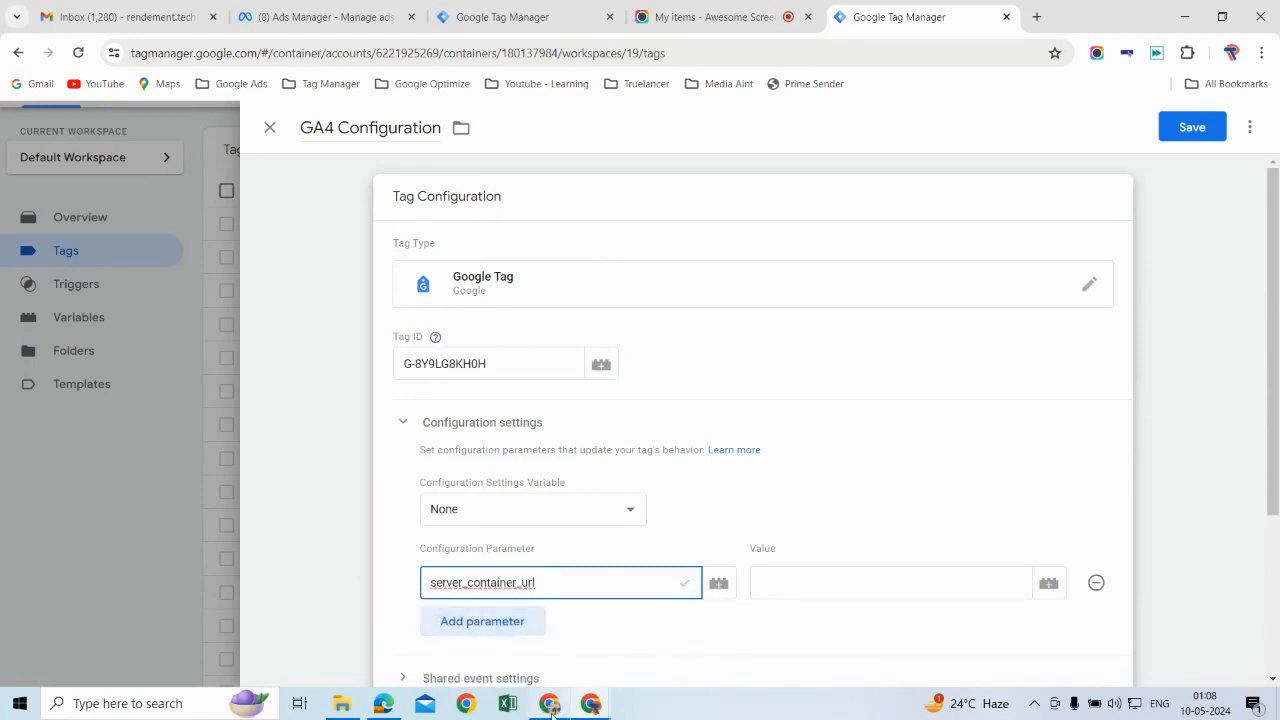
mouse_move(553, 707)
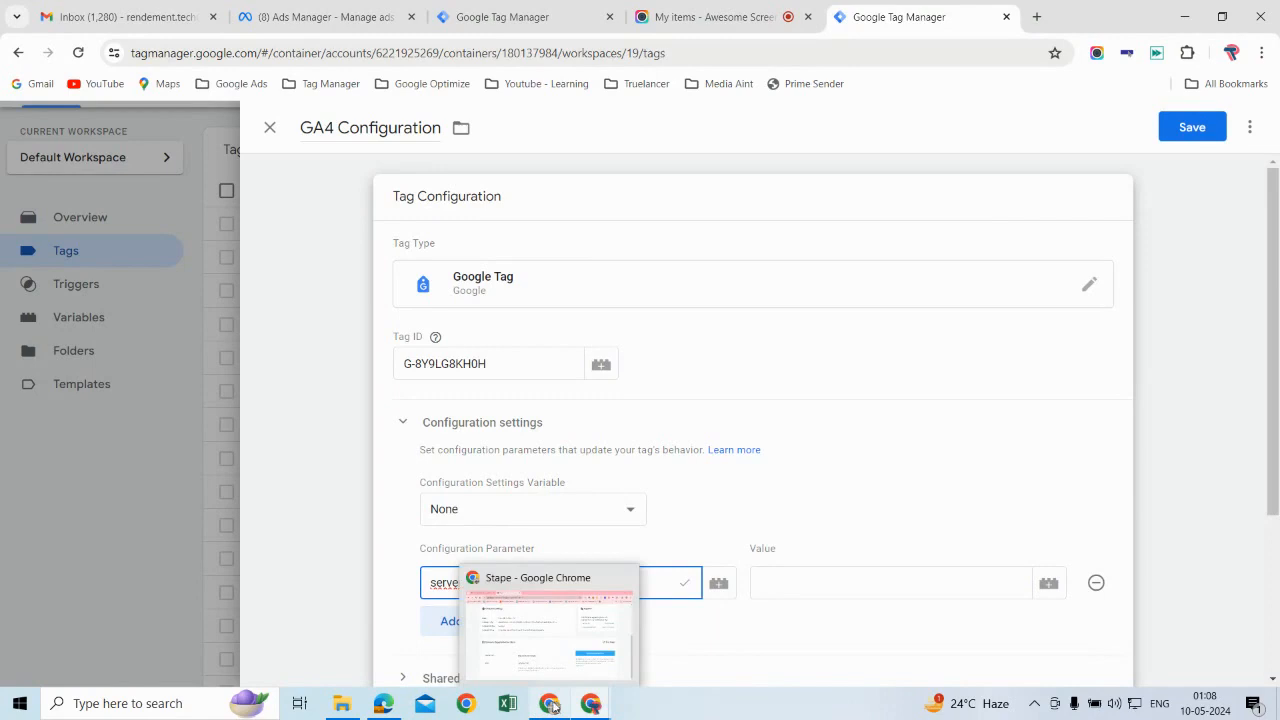
click(558, 650)
click(554, 503)
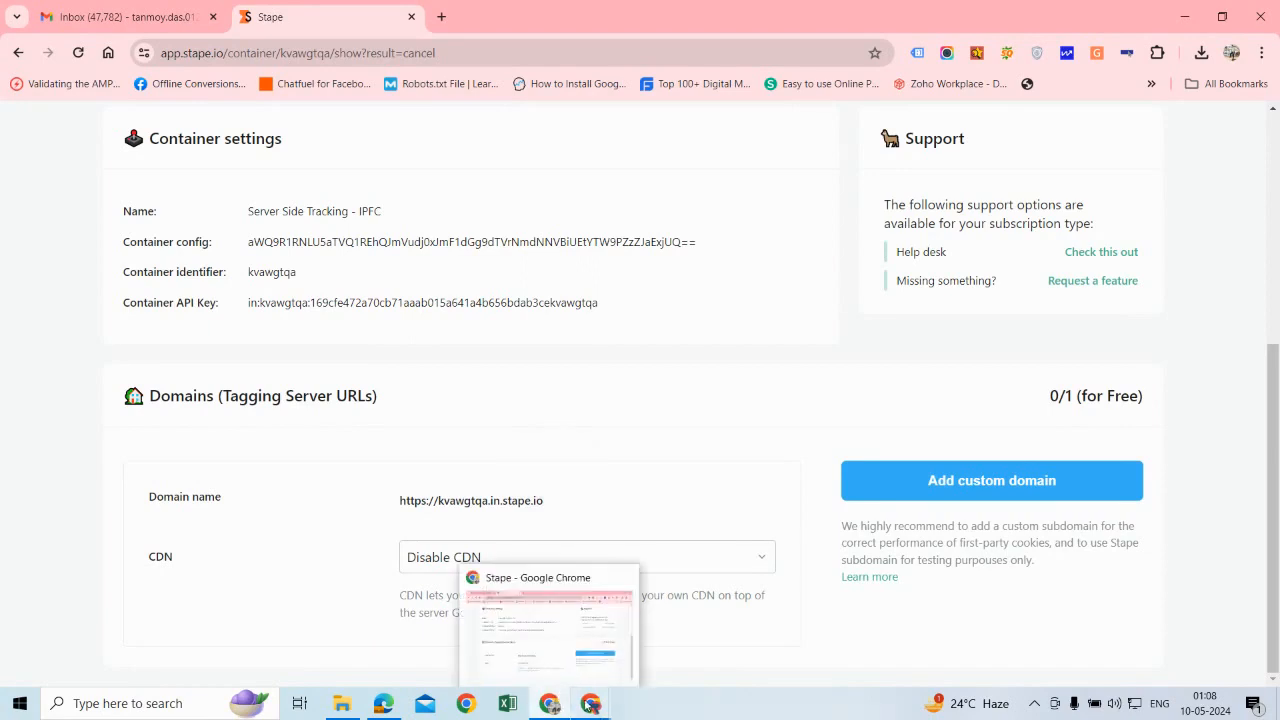
mouse_move(594, 703)
click(560, 640)
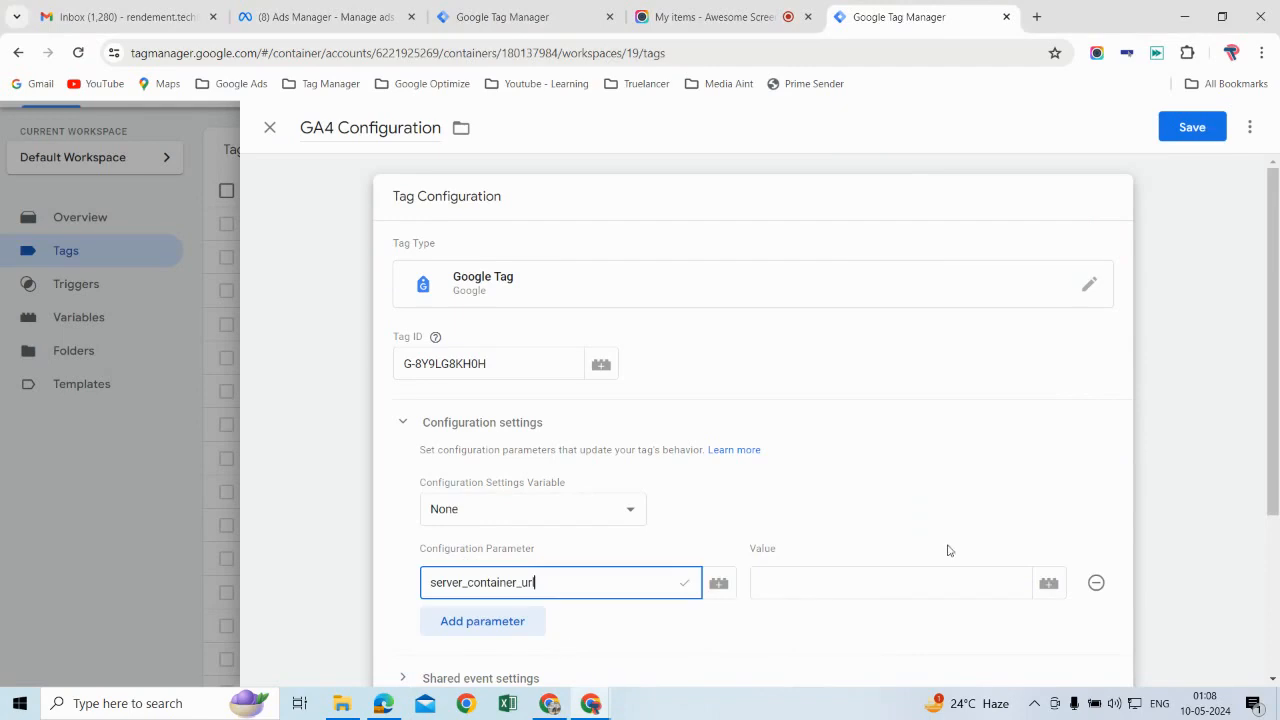
click(898, 582)
key(ctrl+v)
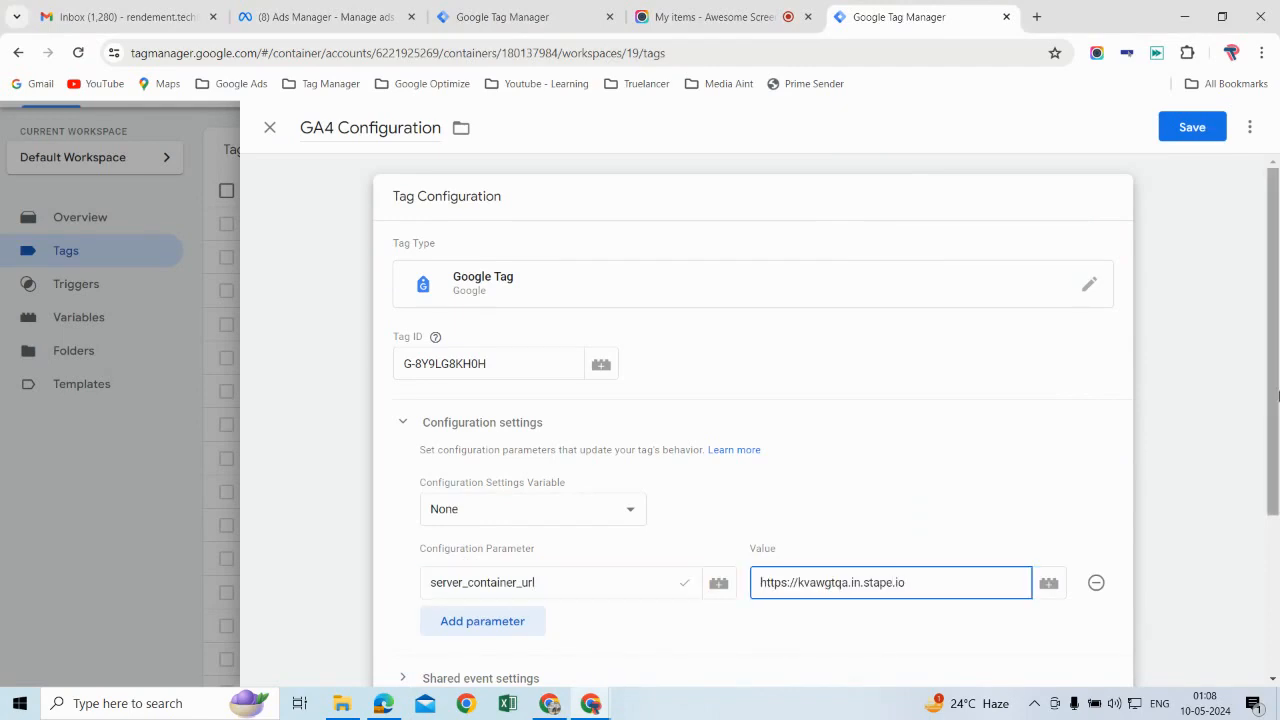
click(1205, 130)
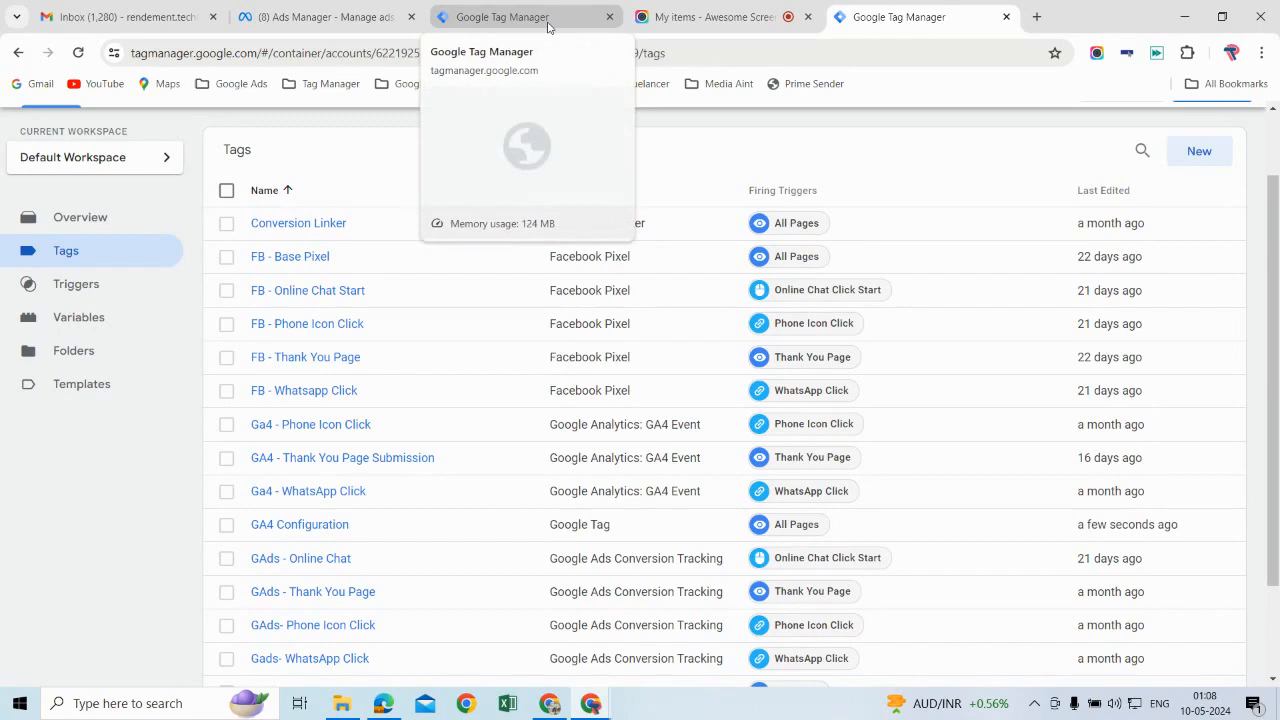
Step: In the Server Side Tracking - IPFC container, search the tag template gallery for Facebook conversi
drag(966, 14, 808, 26)
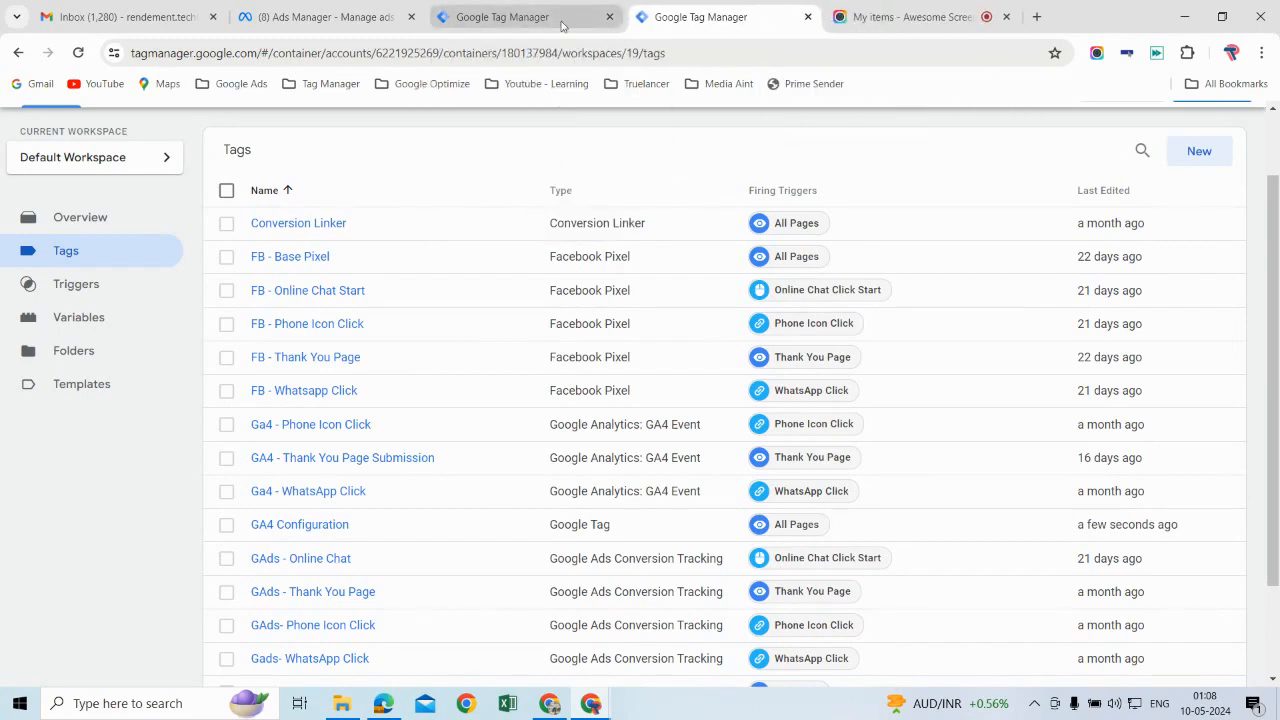
click(562, 20)
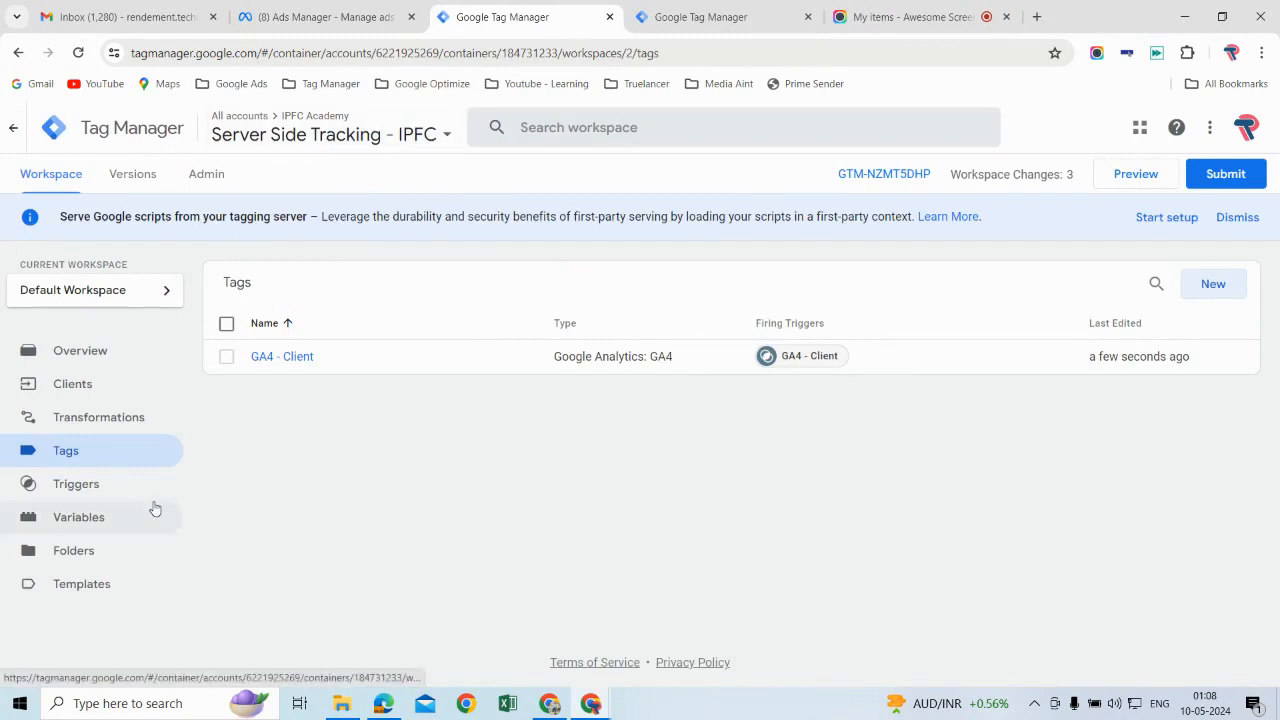
click(101, 586)
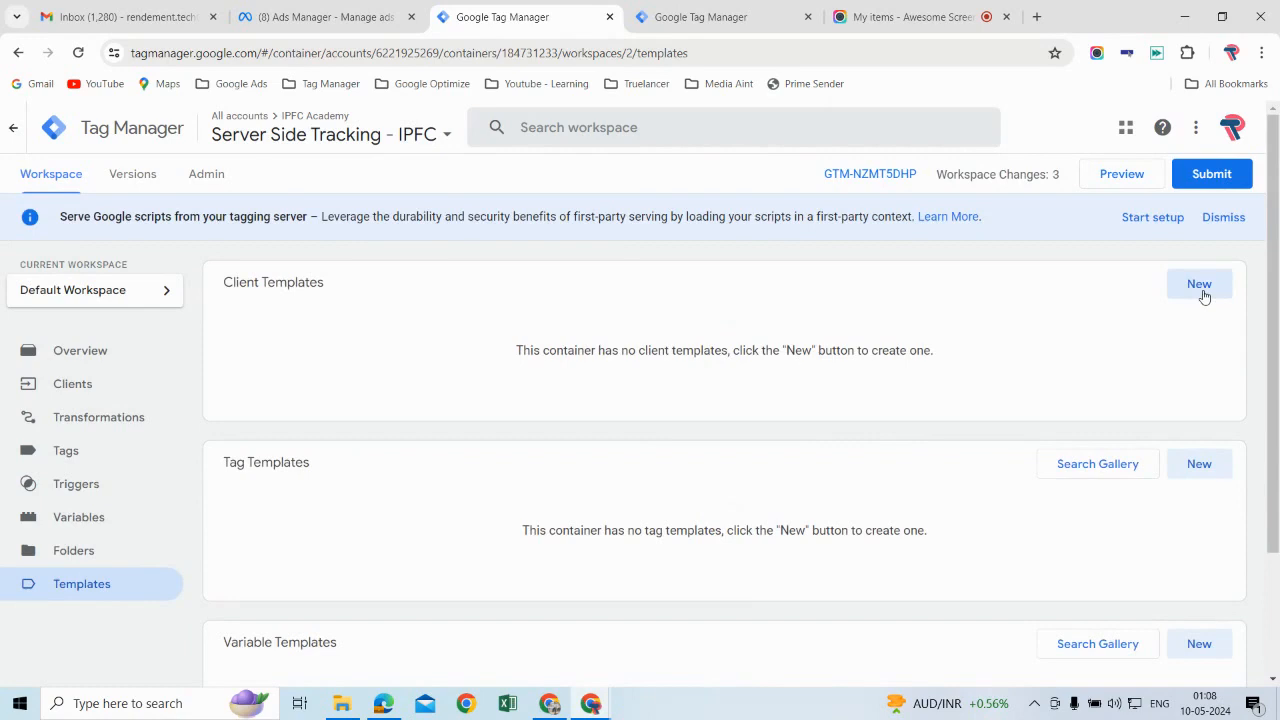
click(1097, 465)
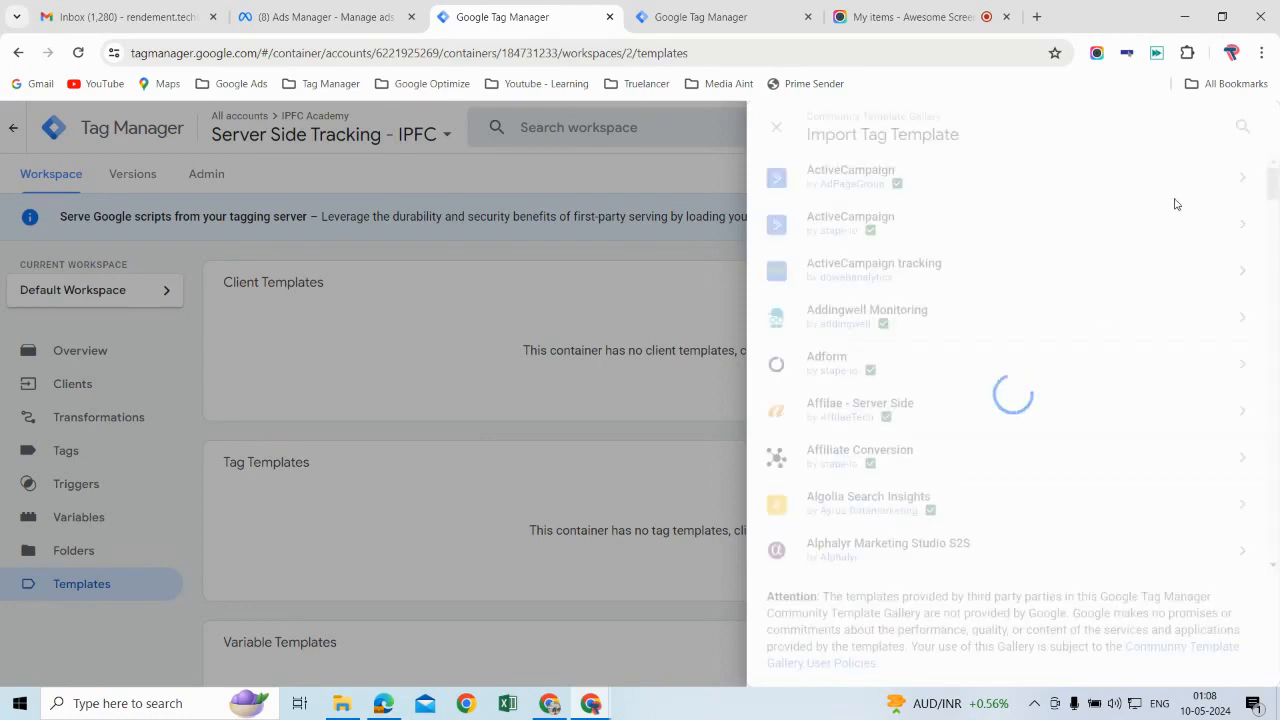
click(1238, 128)
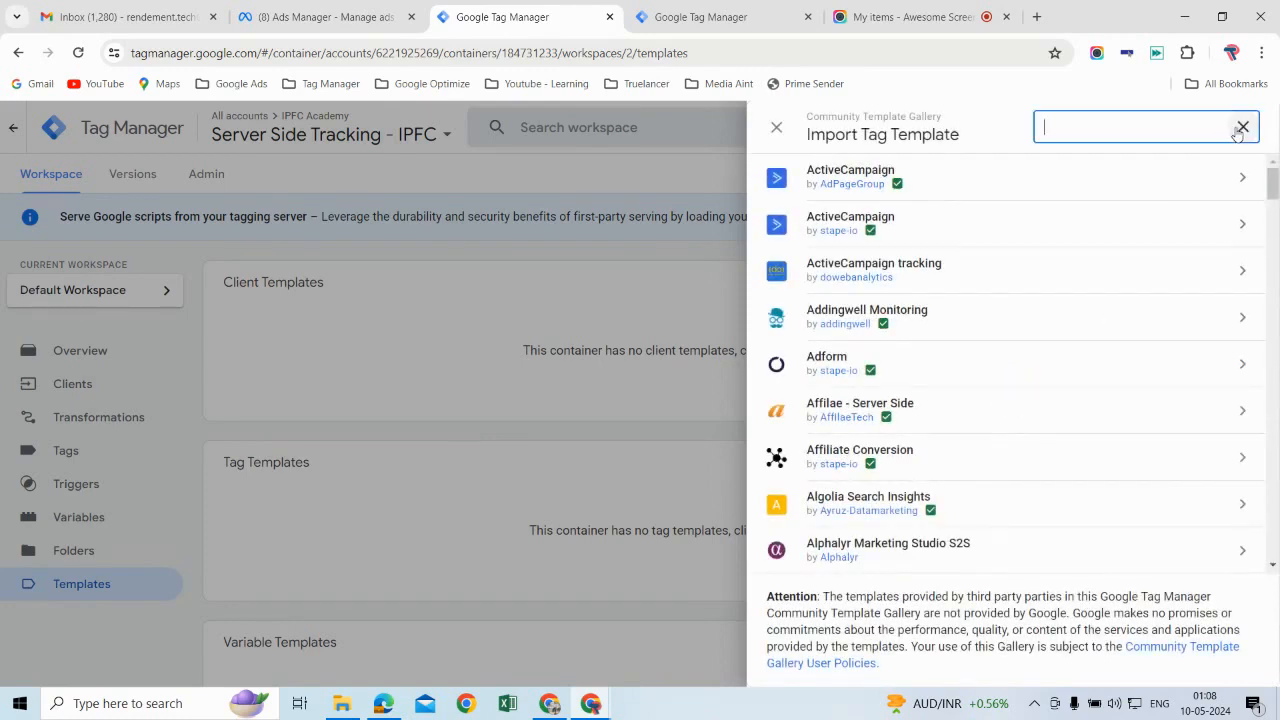
text(Facebook conversi)
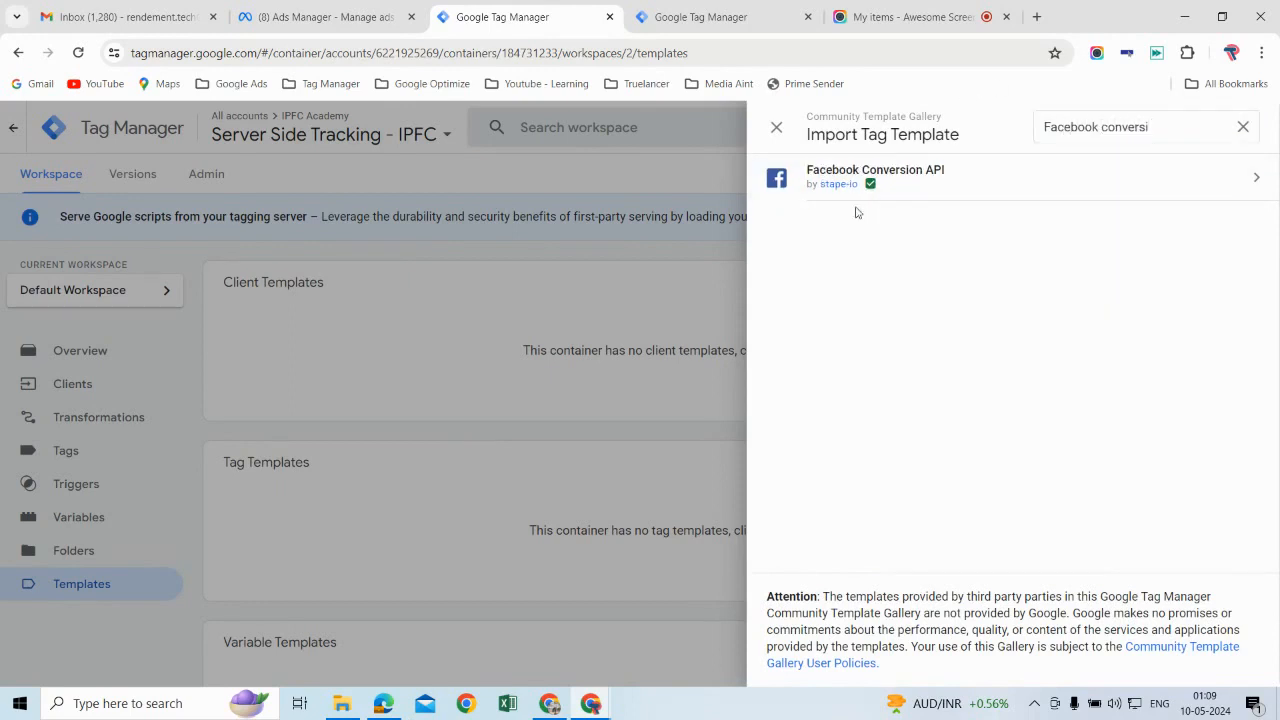
Step: Add the Facebook Conversion API template by stape-io to the workspace, accepting its permissions
click(968, 200)
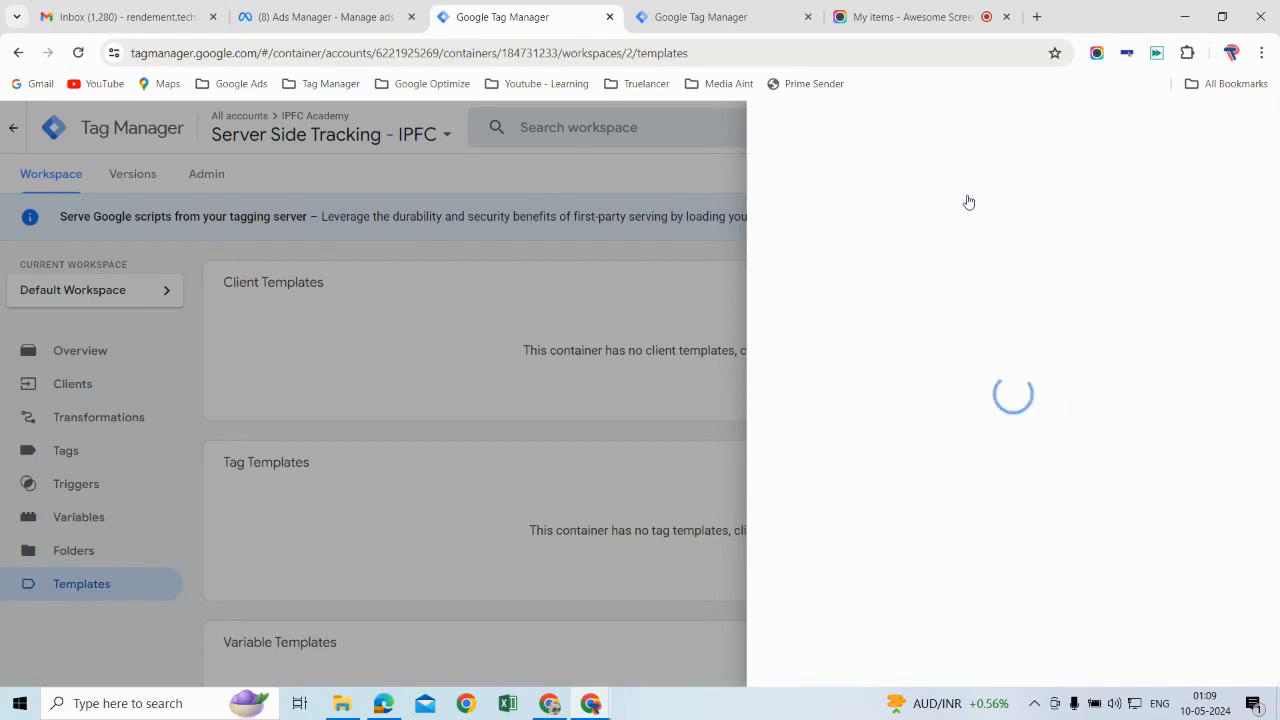
click(1155, 130)
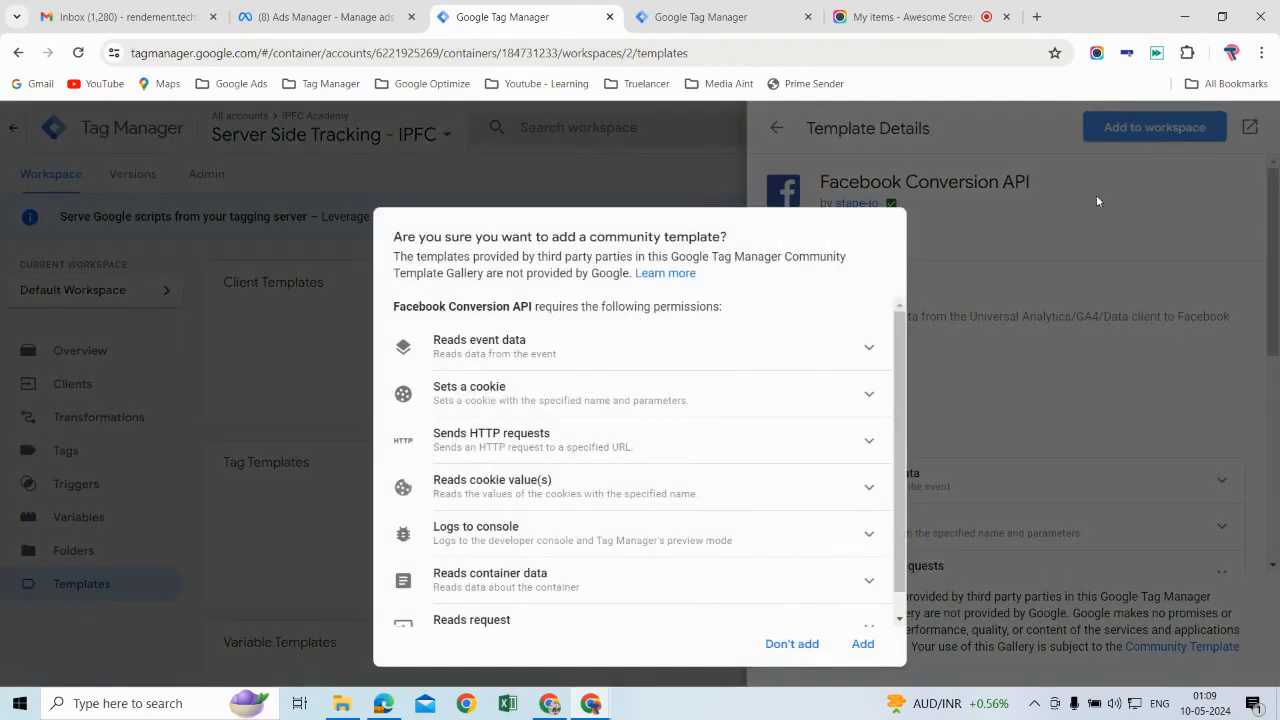
click(862, 644)
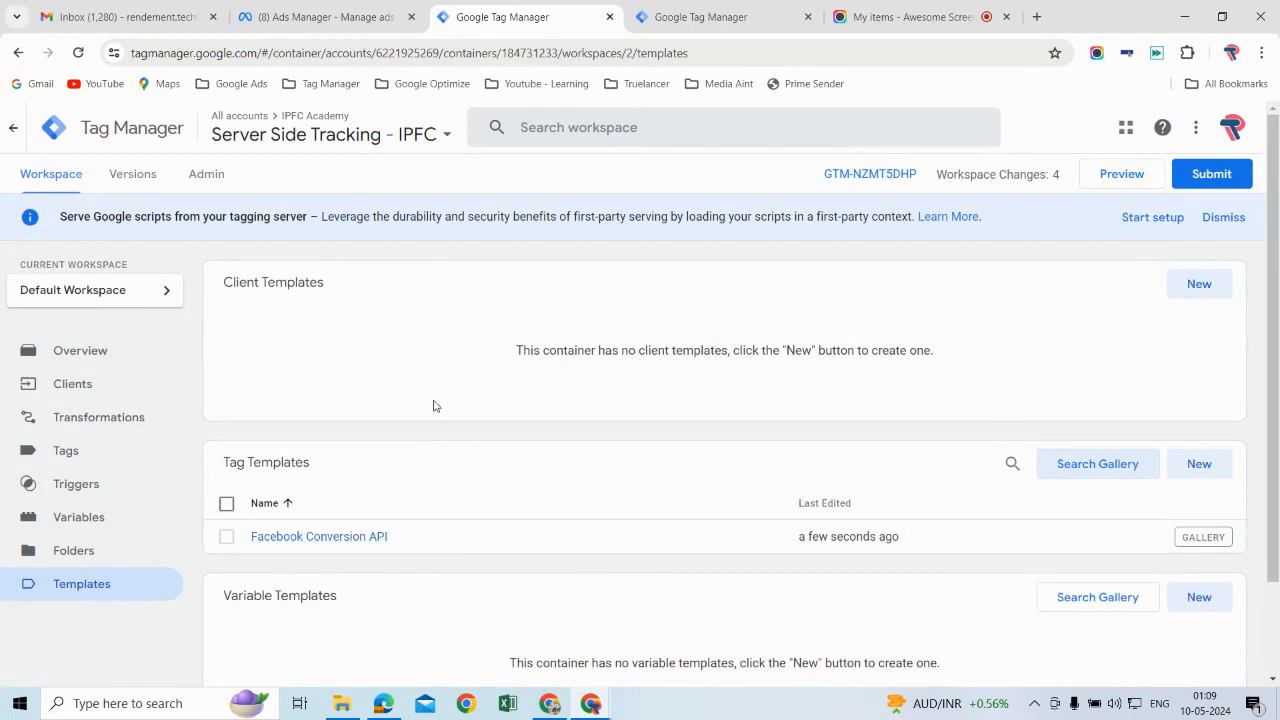
Step: Create a new tag in the server container and name it FB CAPI
click(93, 461)
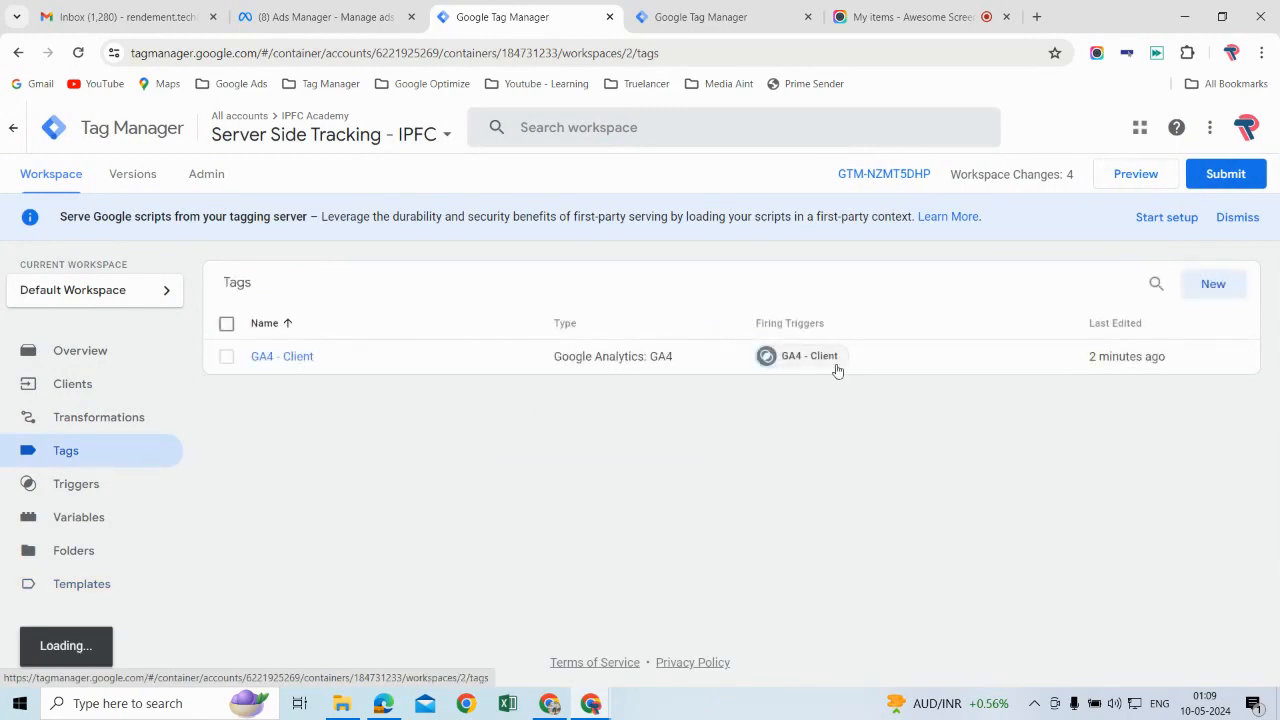
click(1213, 286)
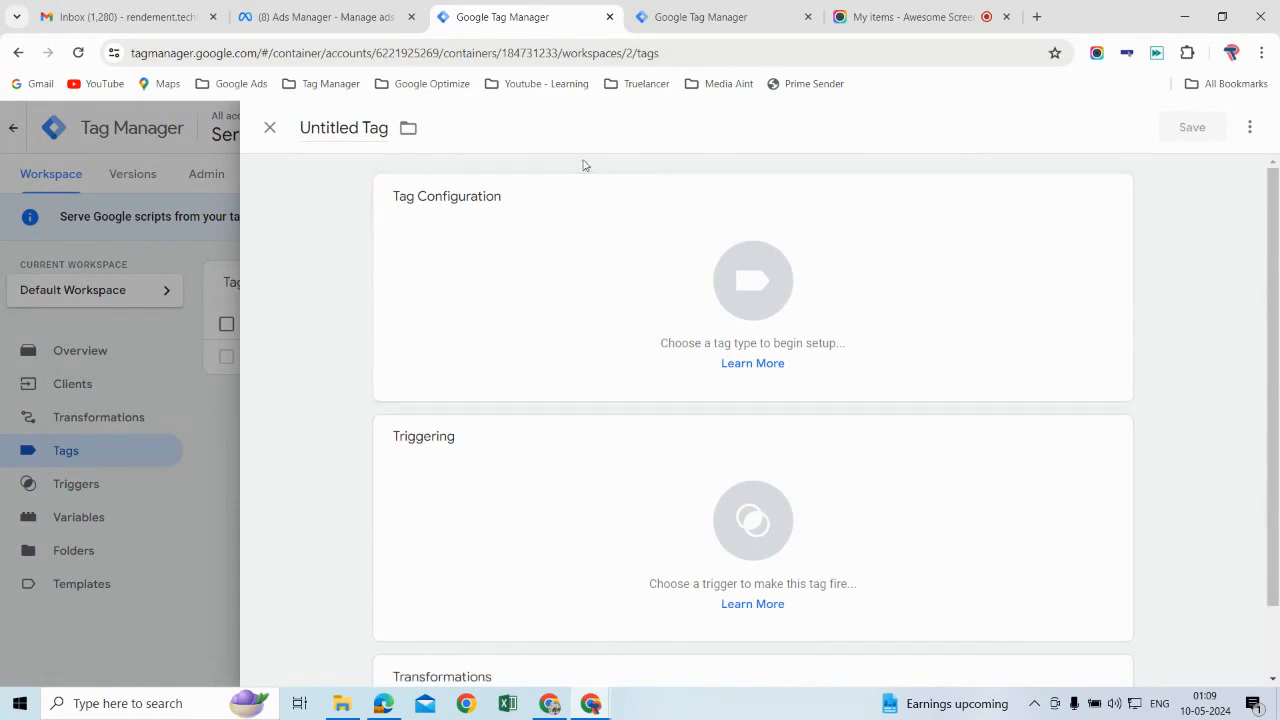
click(388, 127)
key(BackSpace)
key(BackSpace)
key(BackSpace)
key(BackSpace)
key(BackSpace)
key(BackSpace)
key(BackSpace)
key(BackSpace)
key(BackSpace)
key(BackSpace)
key(BackSpace)
key(BackSpace)
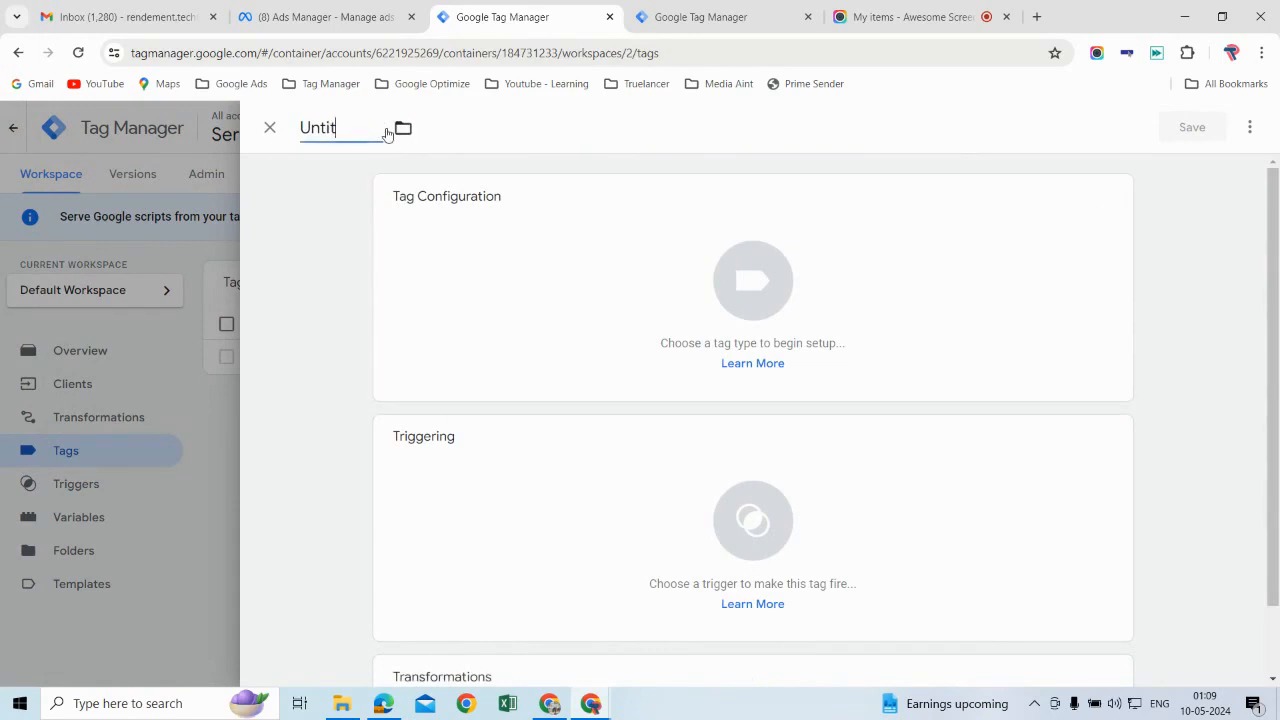
text(FB)
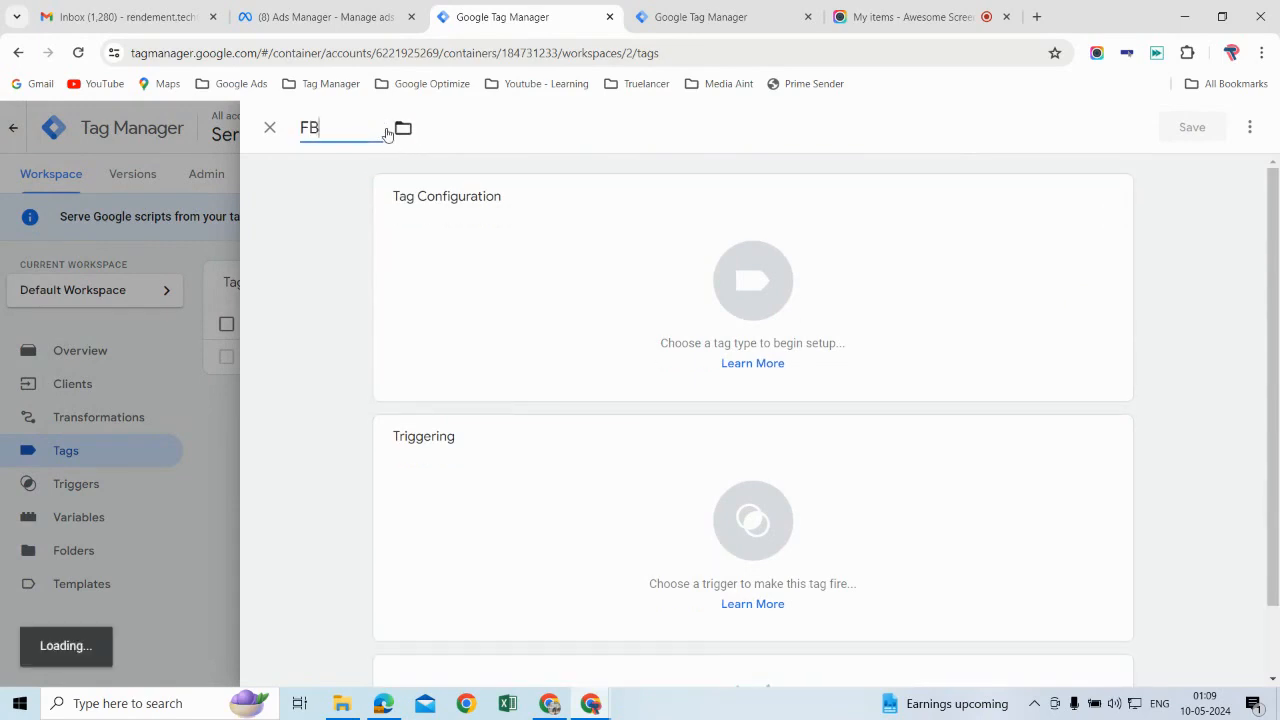
text( CAPI)
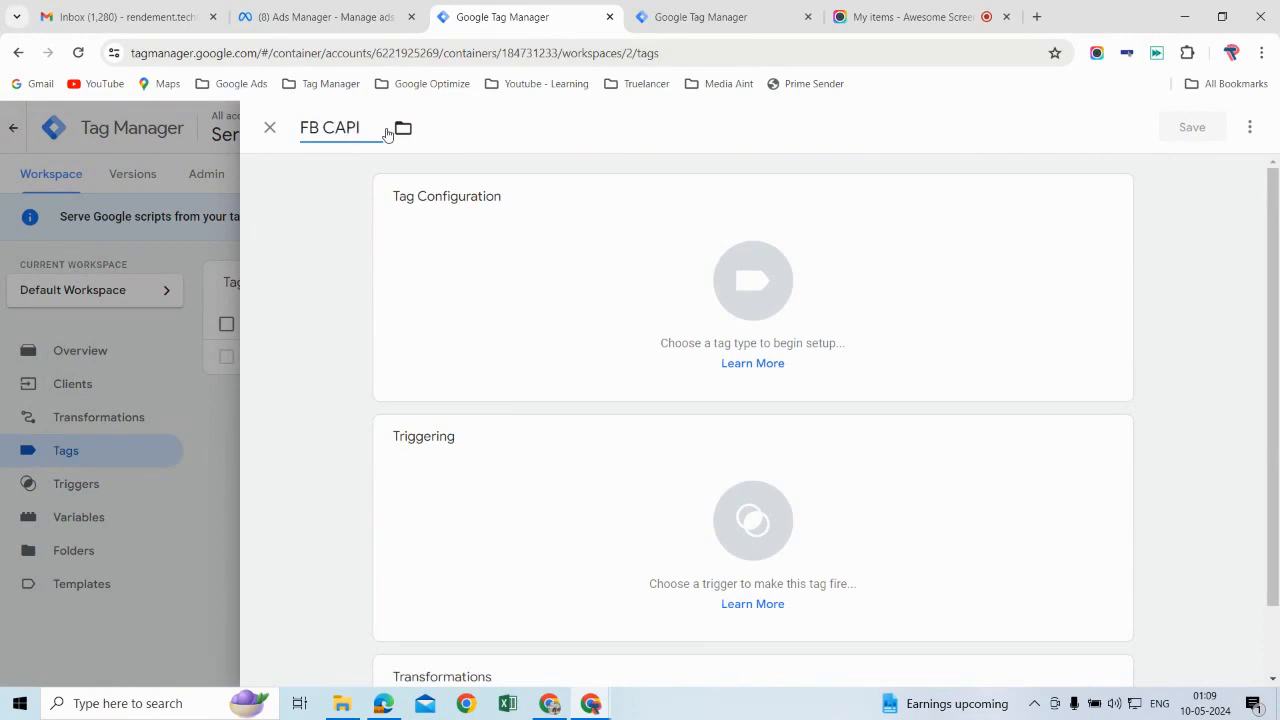
Step: Set the FB CAPI tag's type to Facebook Conversion API and review its token and pixel ID fields
click(983, 246)
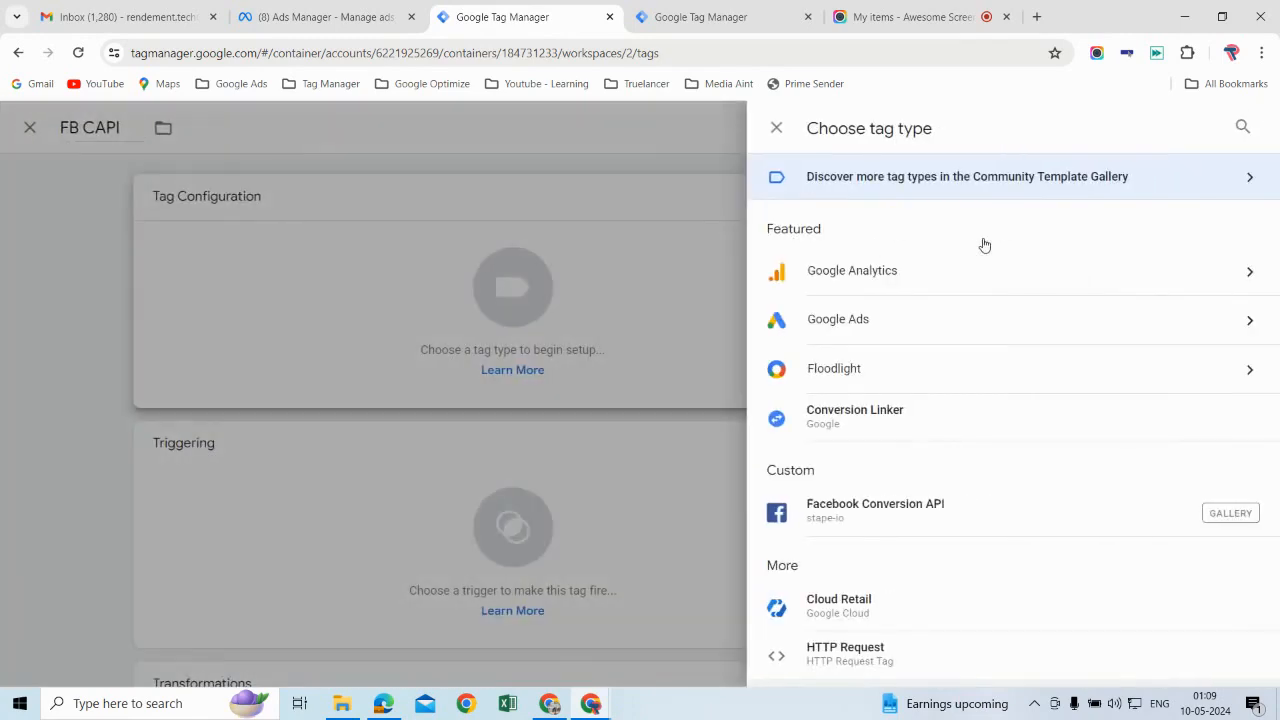
click(942, 524)
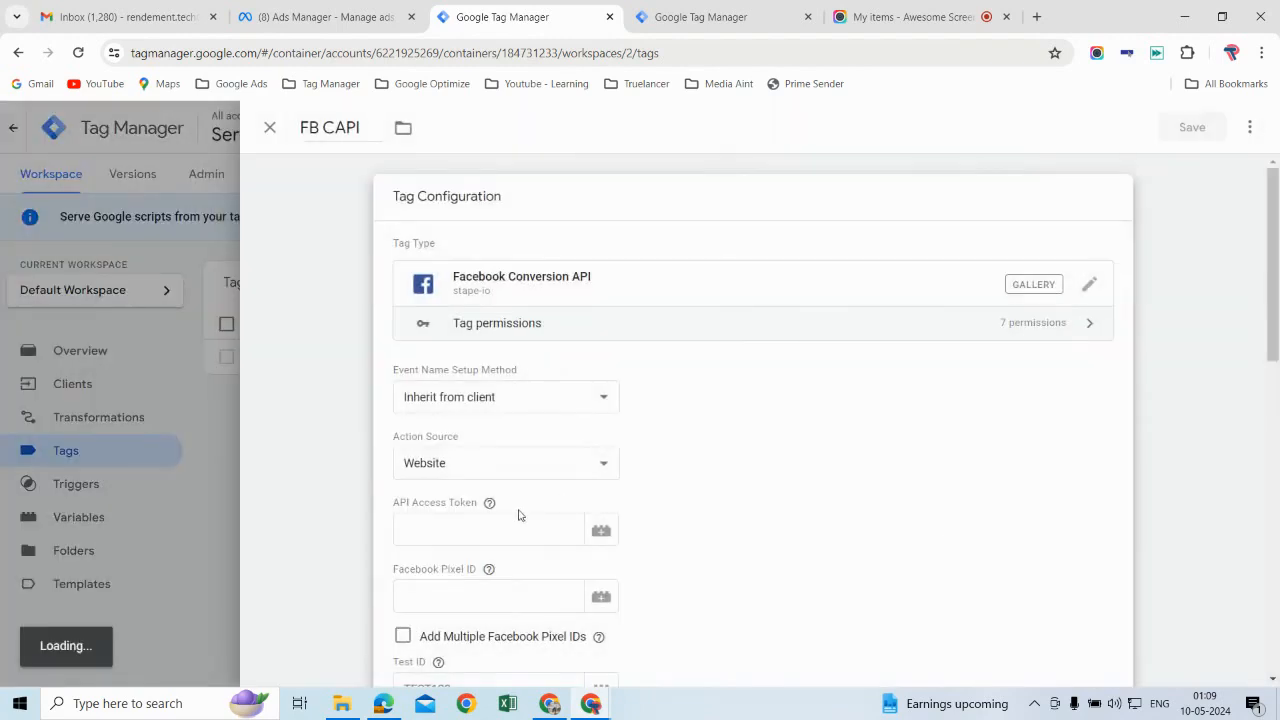
scroll(763, 479, down, 2)
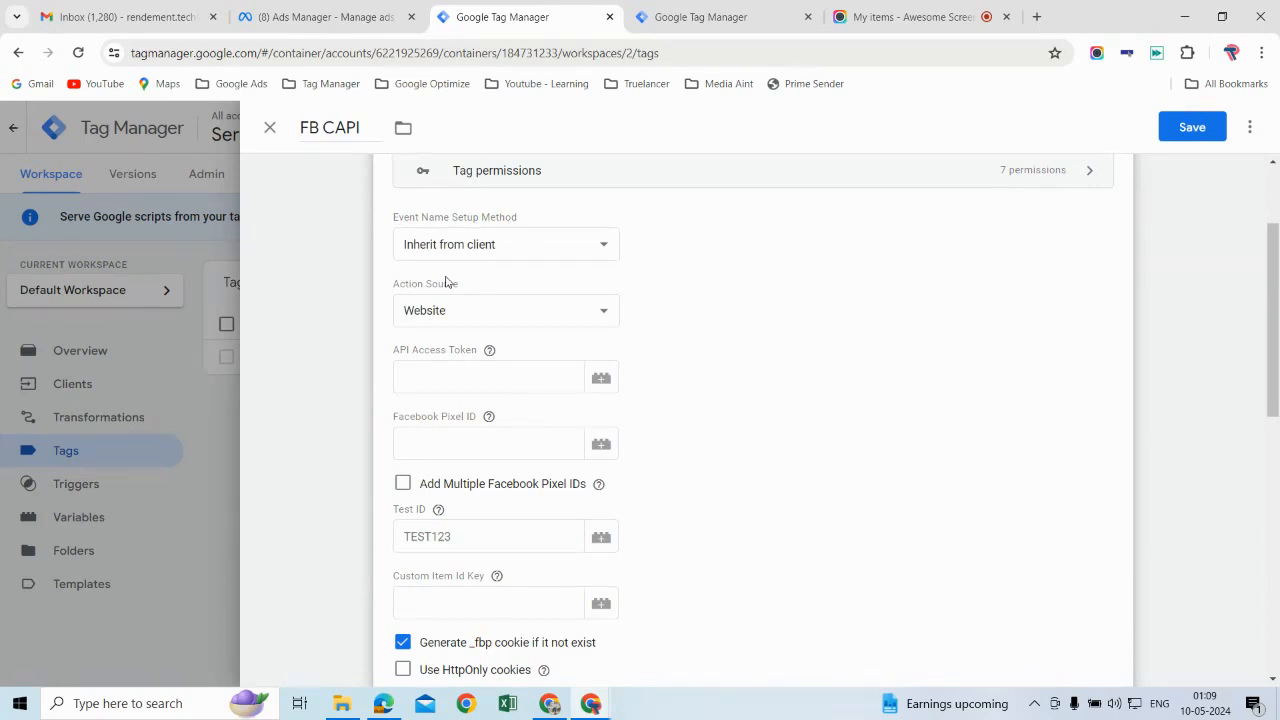
Step: Switch to Meta Ads Manager, open Events Manager, and show the IPFC Academy data source
click(353, 26)
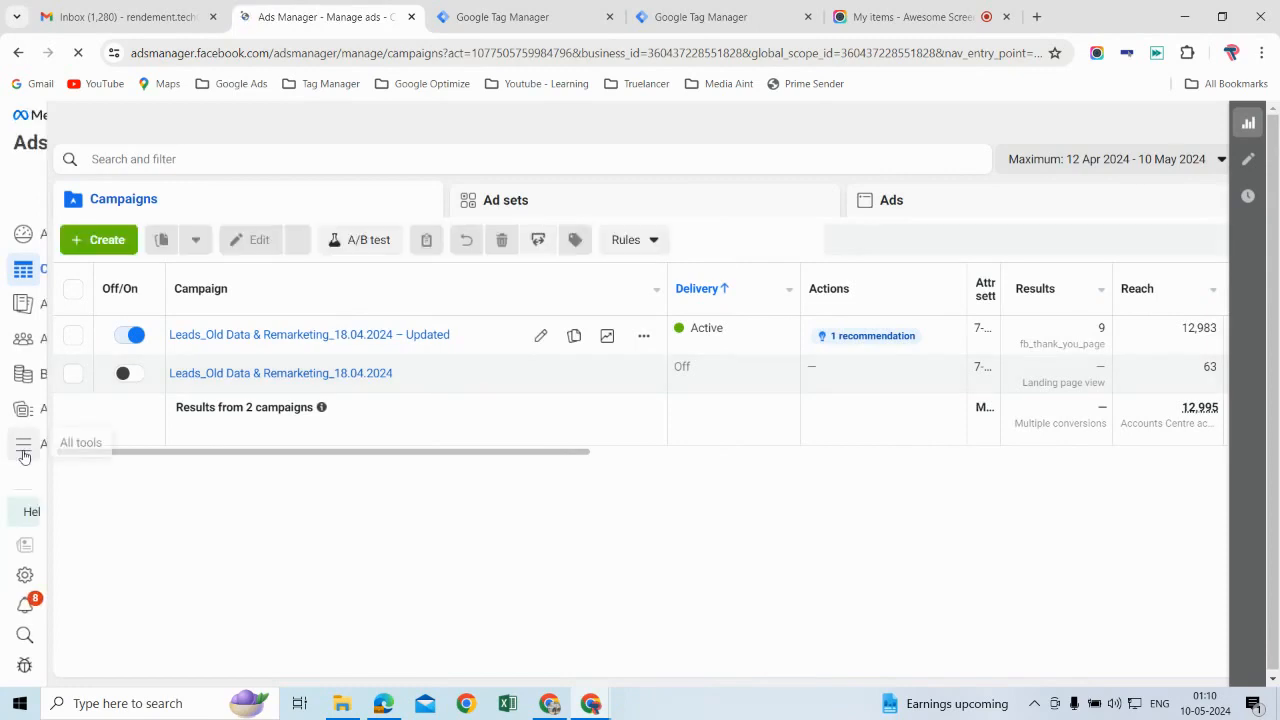
click(24, 452)
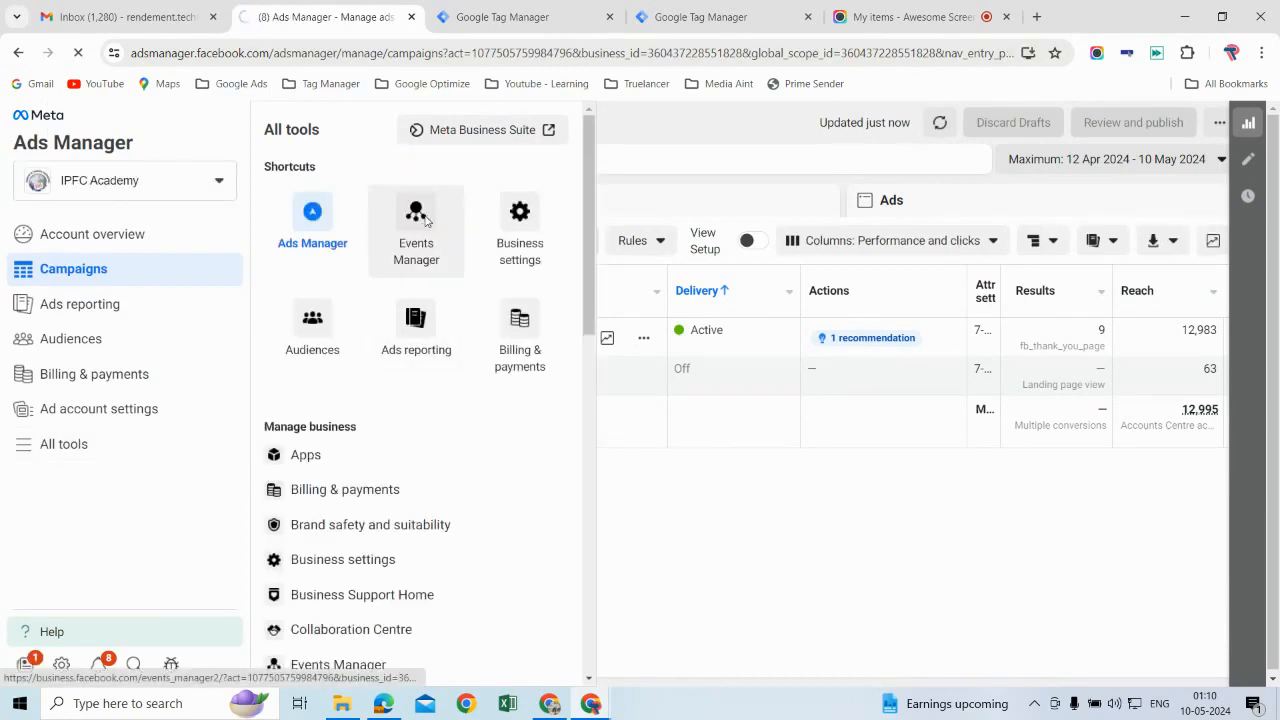
click(424, 221)
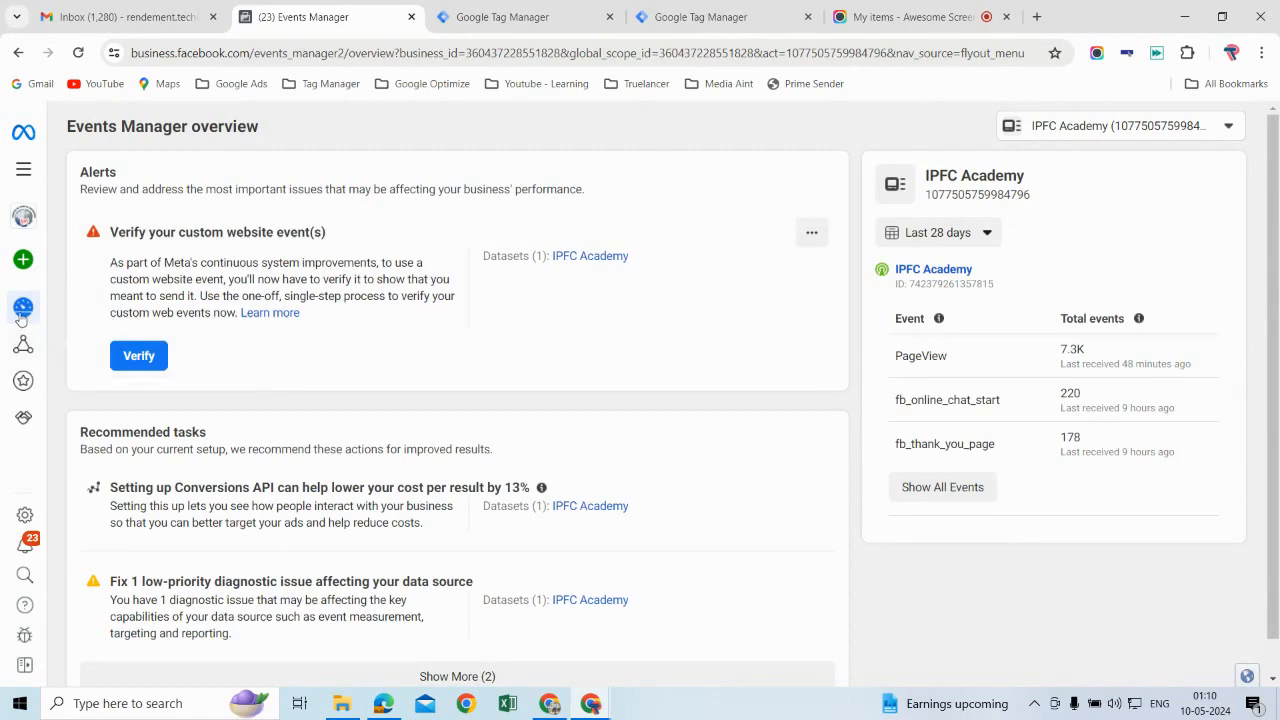
mouse_move(21, 320)
click(133, 352)
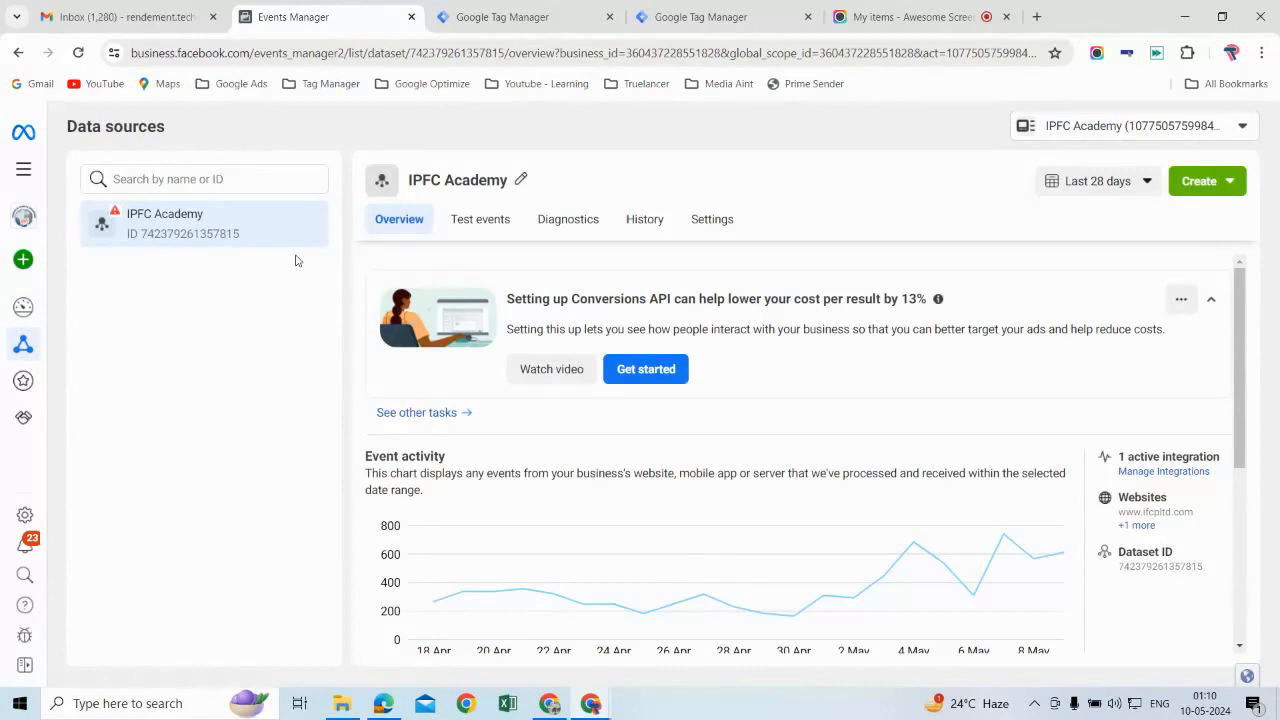
Step: Generate a Conversions API access token for direct integration in the IPFC Academy data source's settings
scroll(831, 466, down, 3)
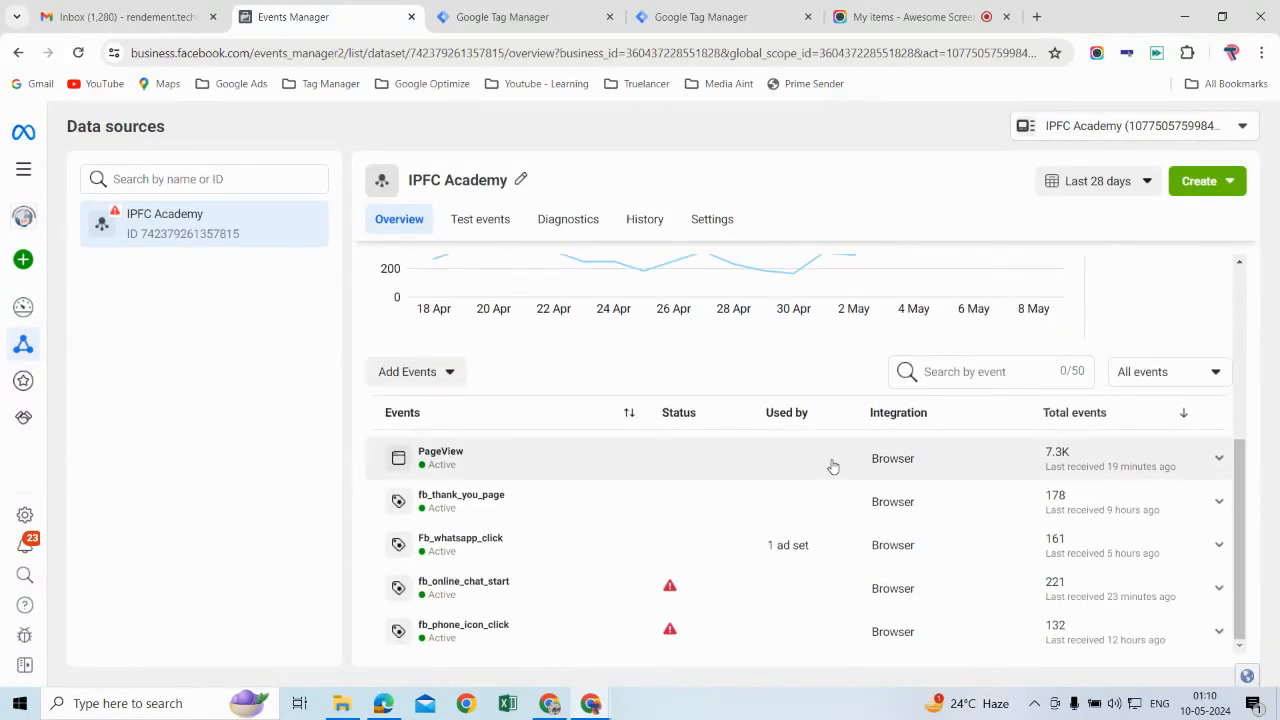
scroll(831, 466, up, 5)
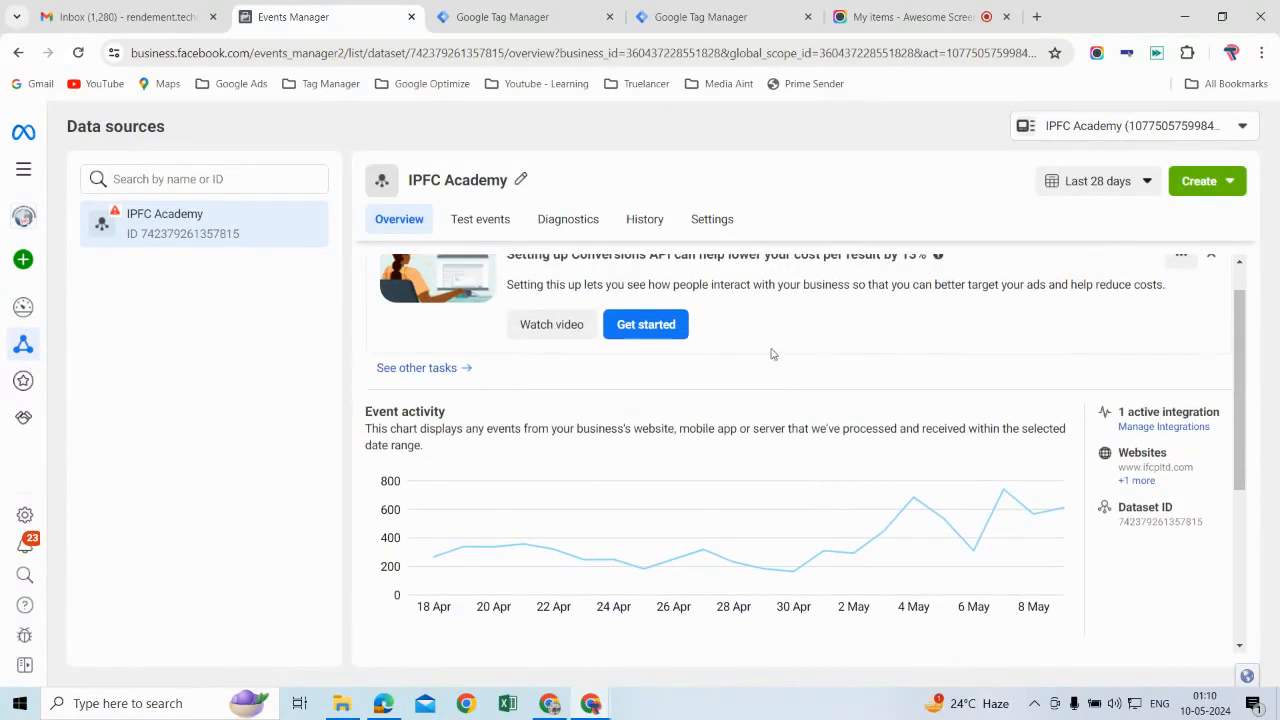
click(714, 219)
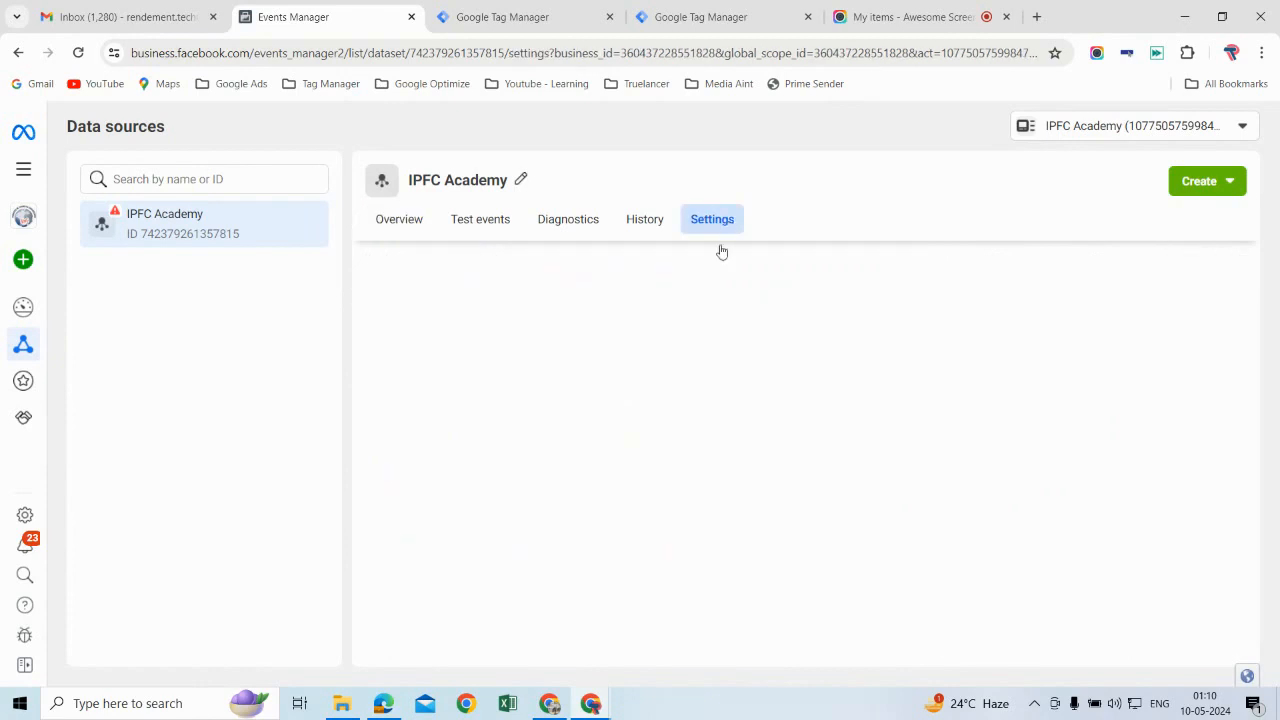
scroll(733, 507, down, 5)
scroll(764, 520, down, 3)
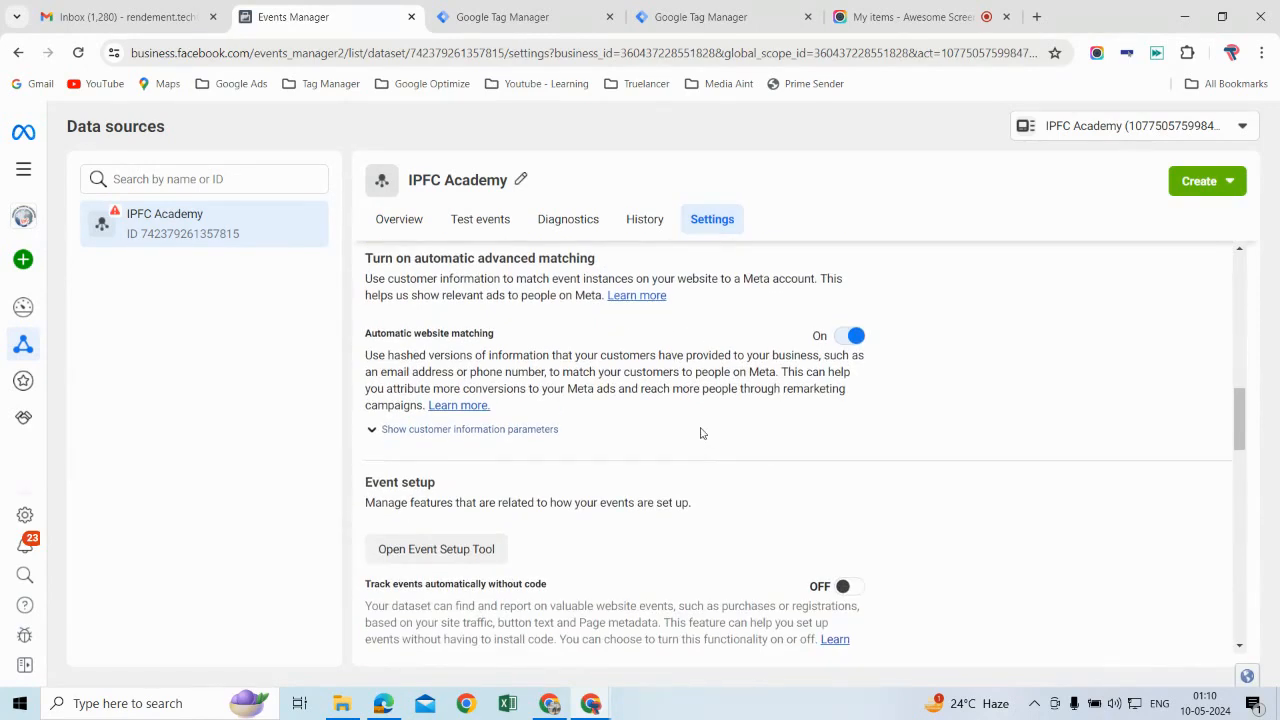
scroll(700, 435, down, 5)
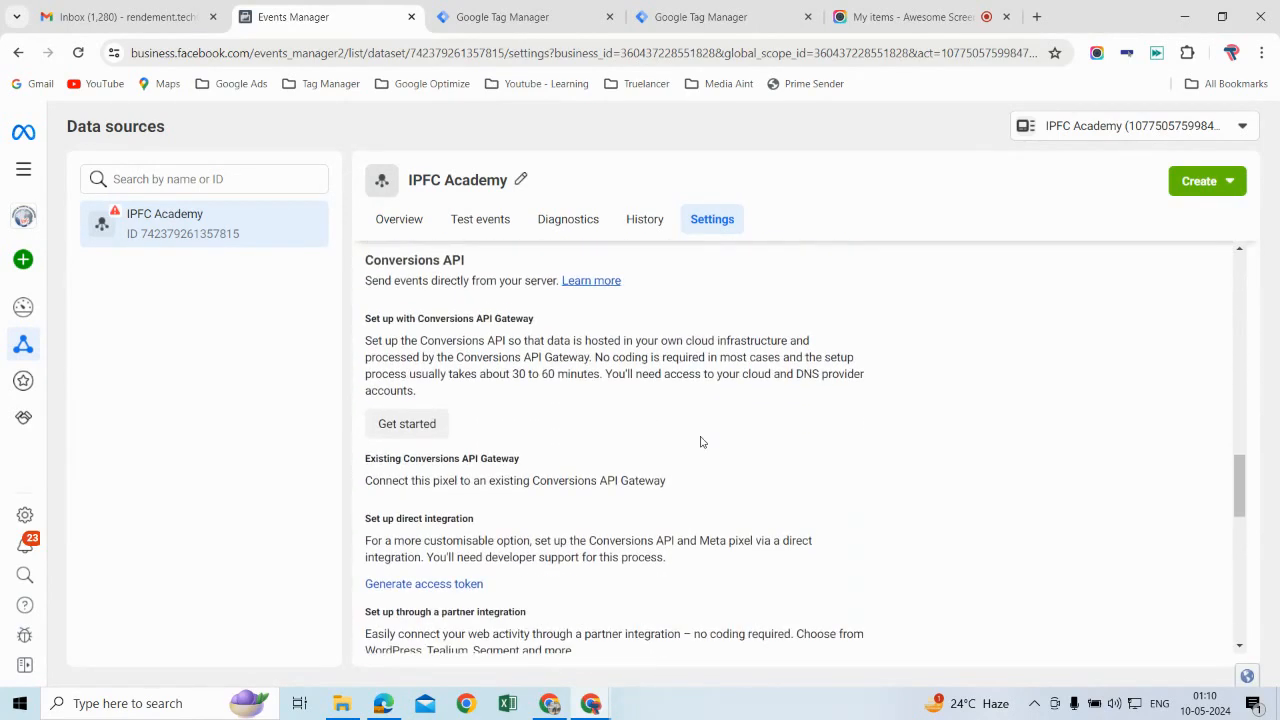
scroll(634, 479, down, 2)
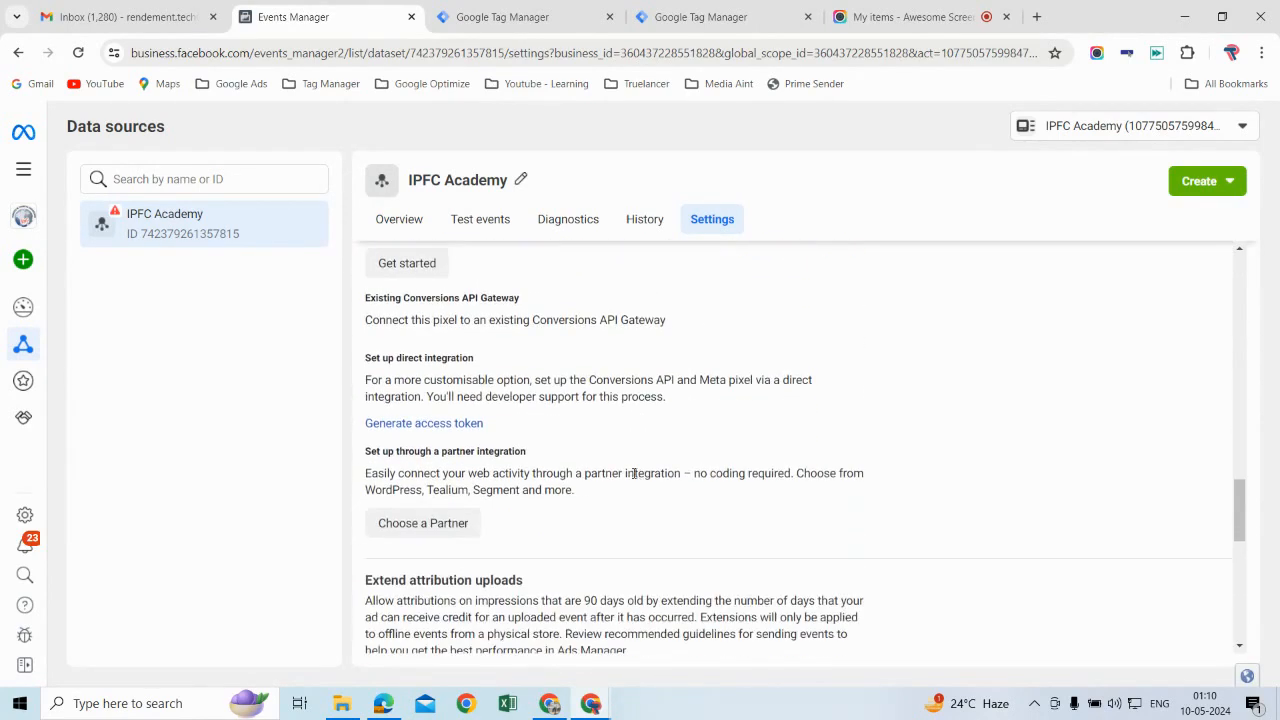
click(434, 428)
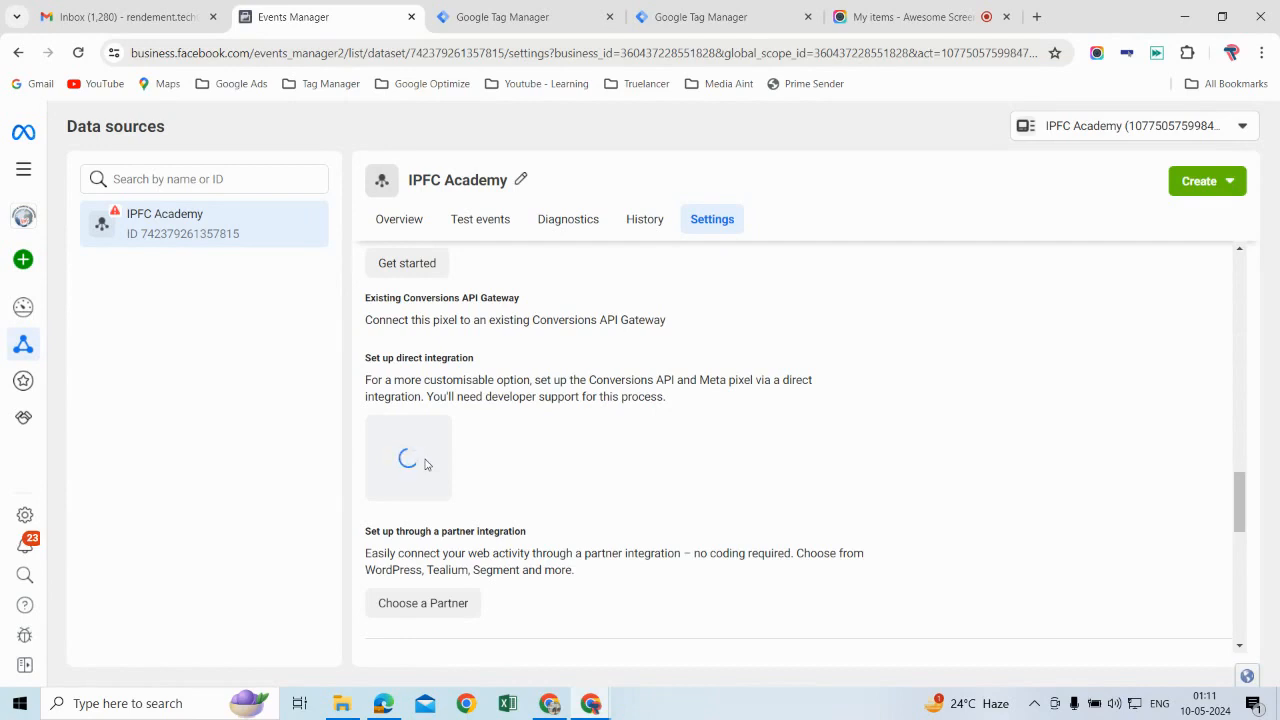
Step: Copy the generated access token and paste it as the API Access Token of the FB CAPI tag in Google Tag Manager
click(553, 505)
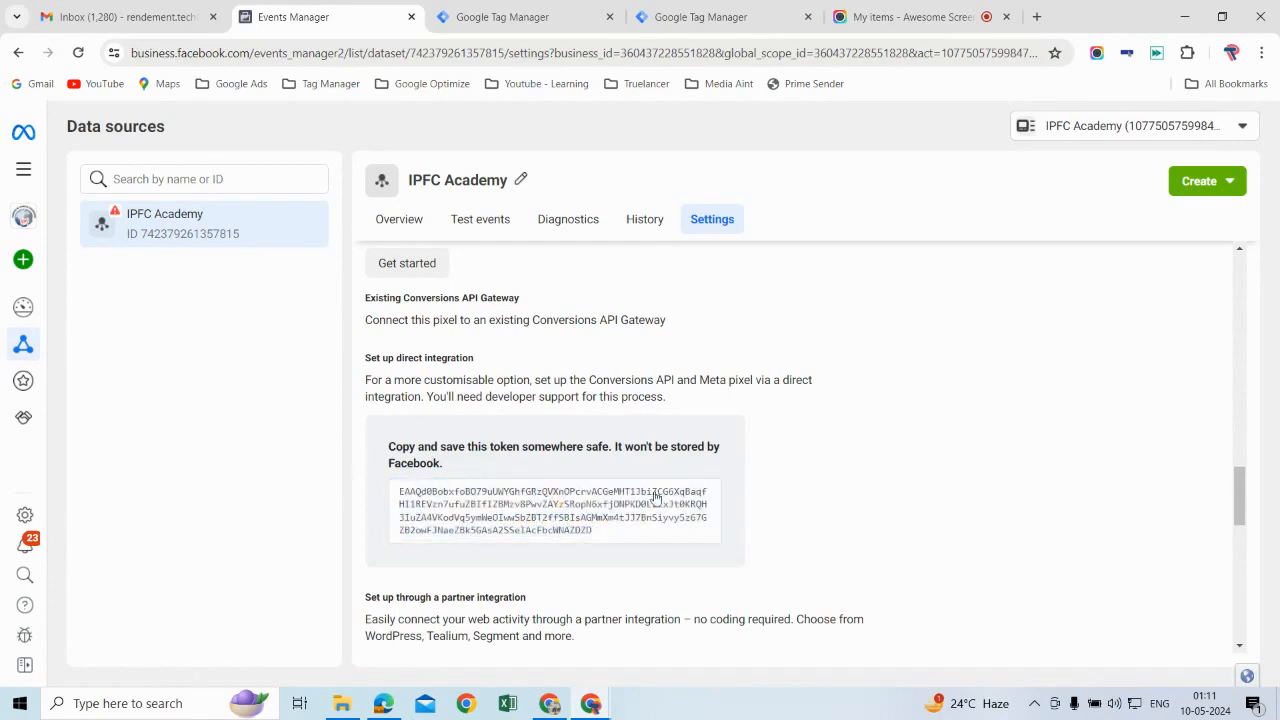
click(590, 524)
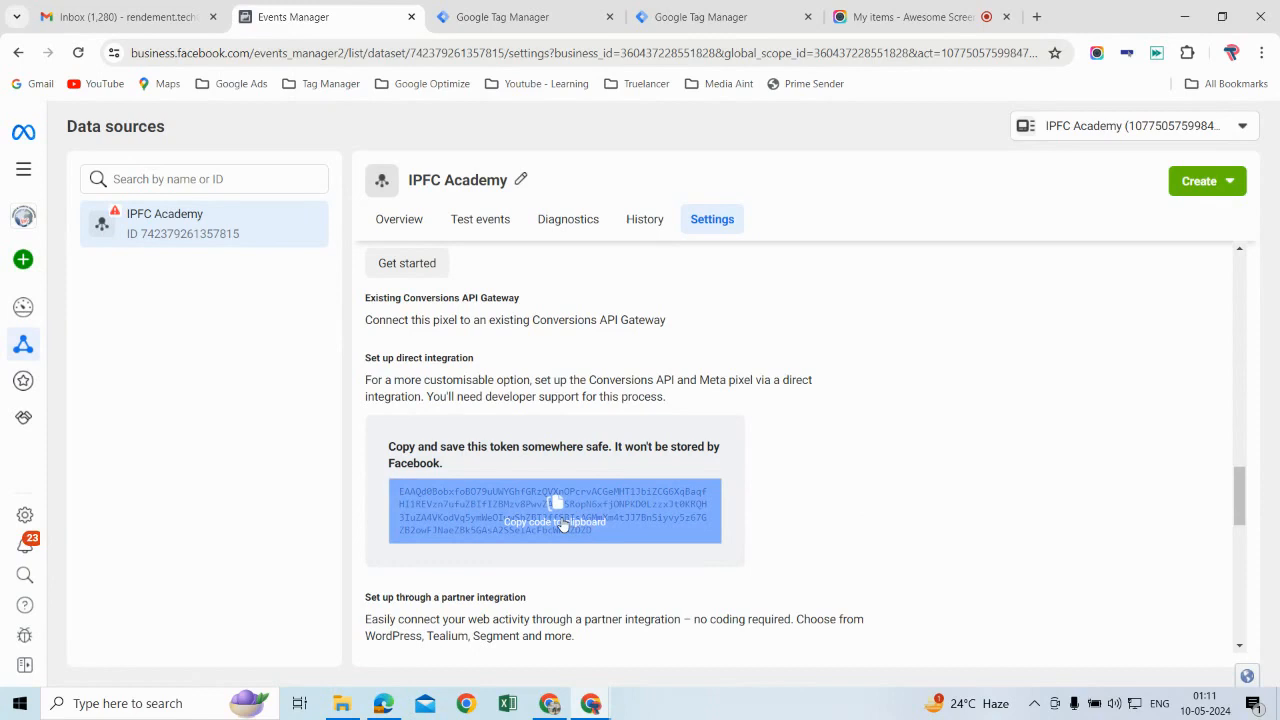
click(563, 525)
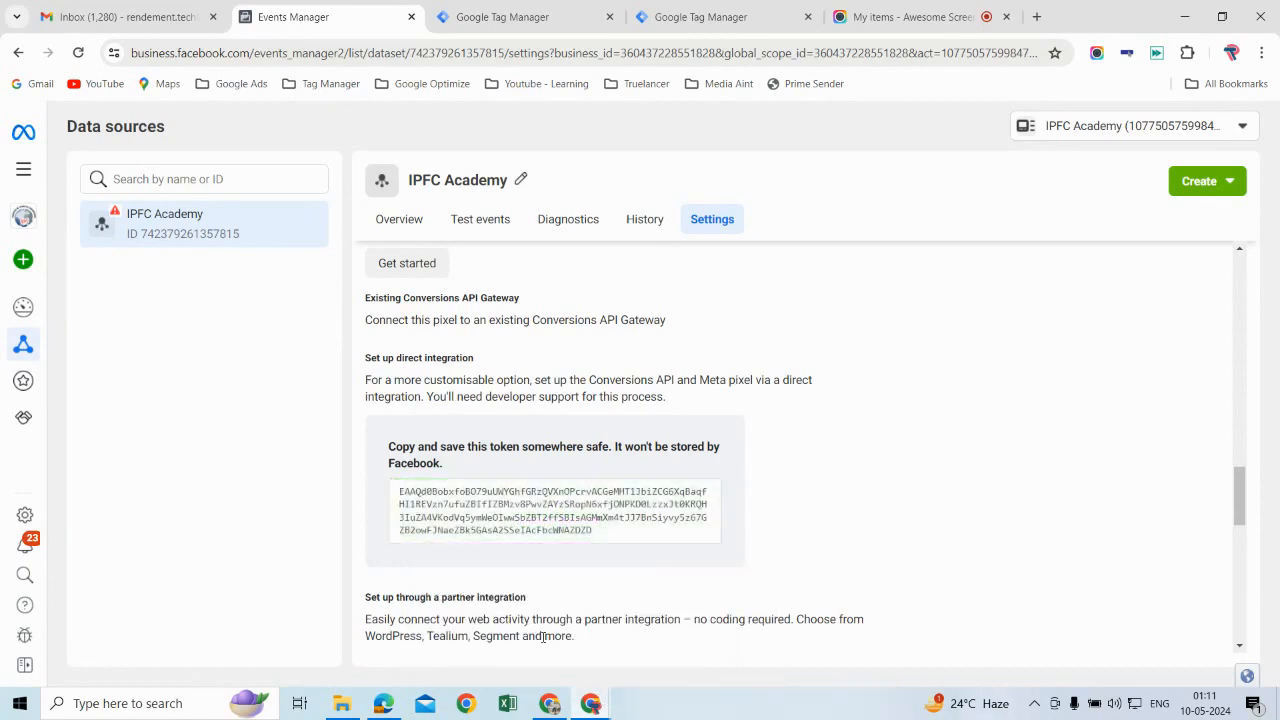
mouse_move(591, 706)
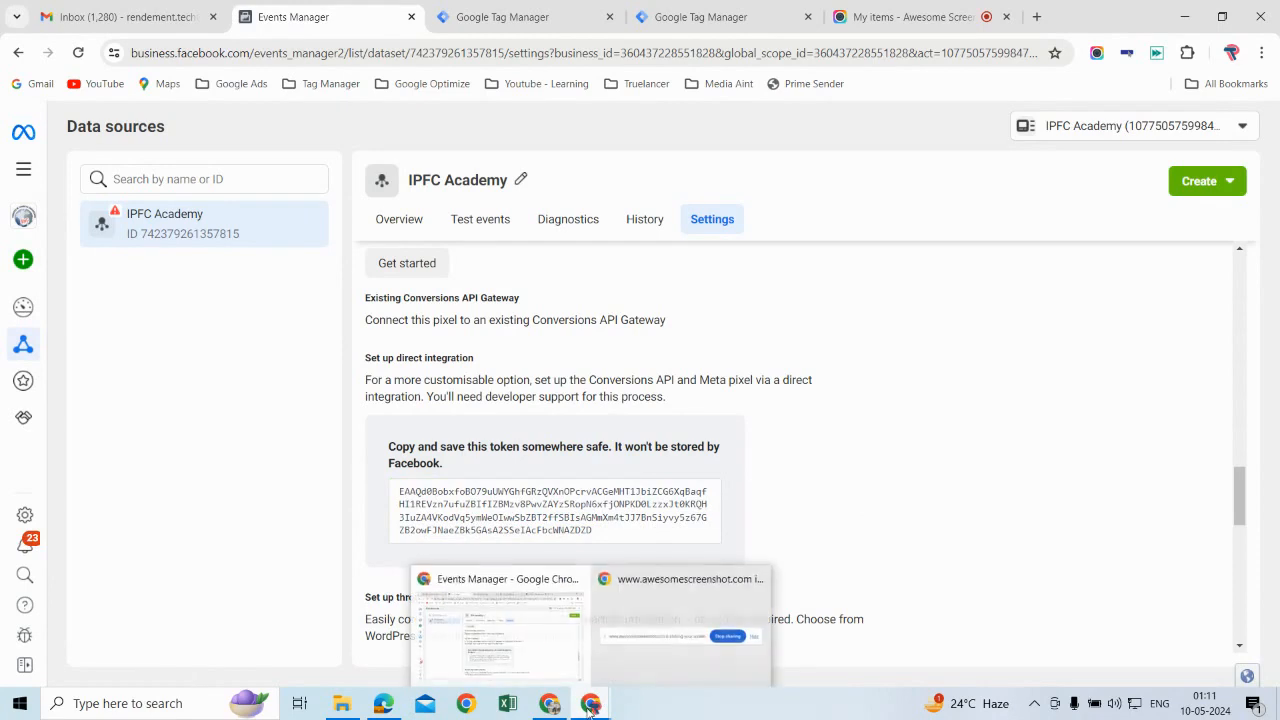
click(541, 648)
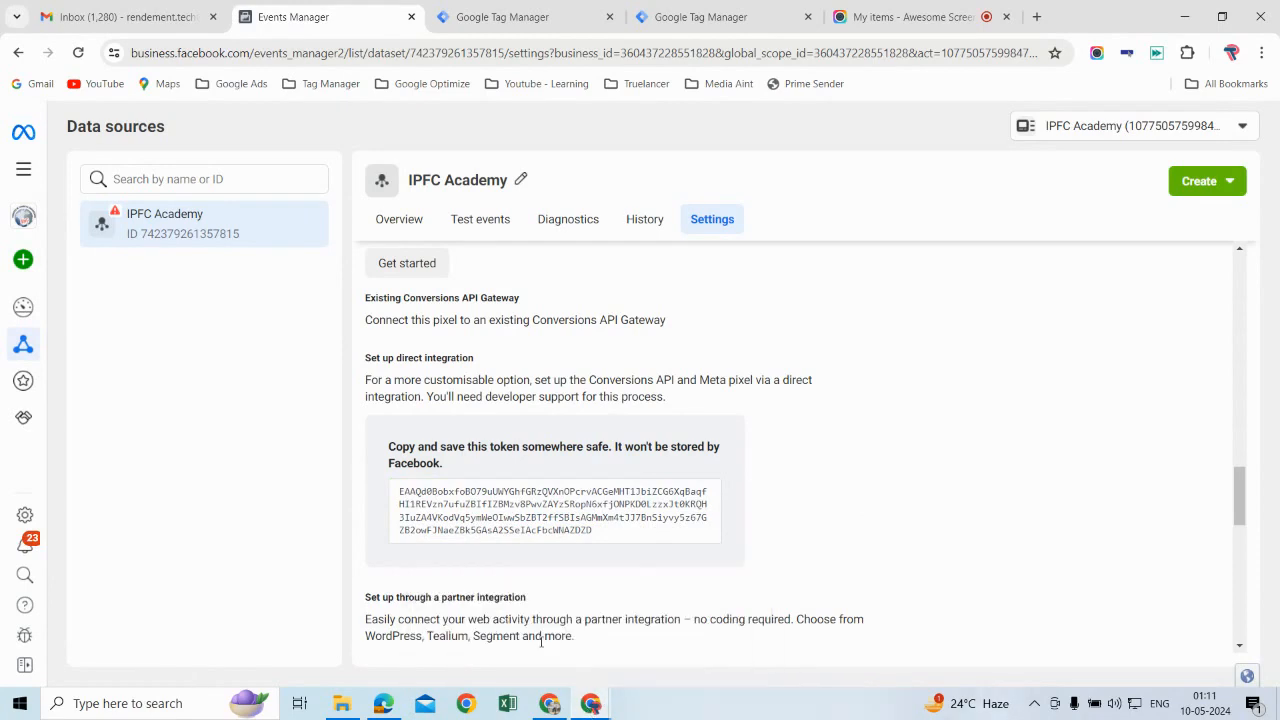
click(702, 17)
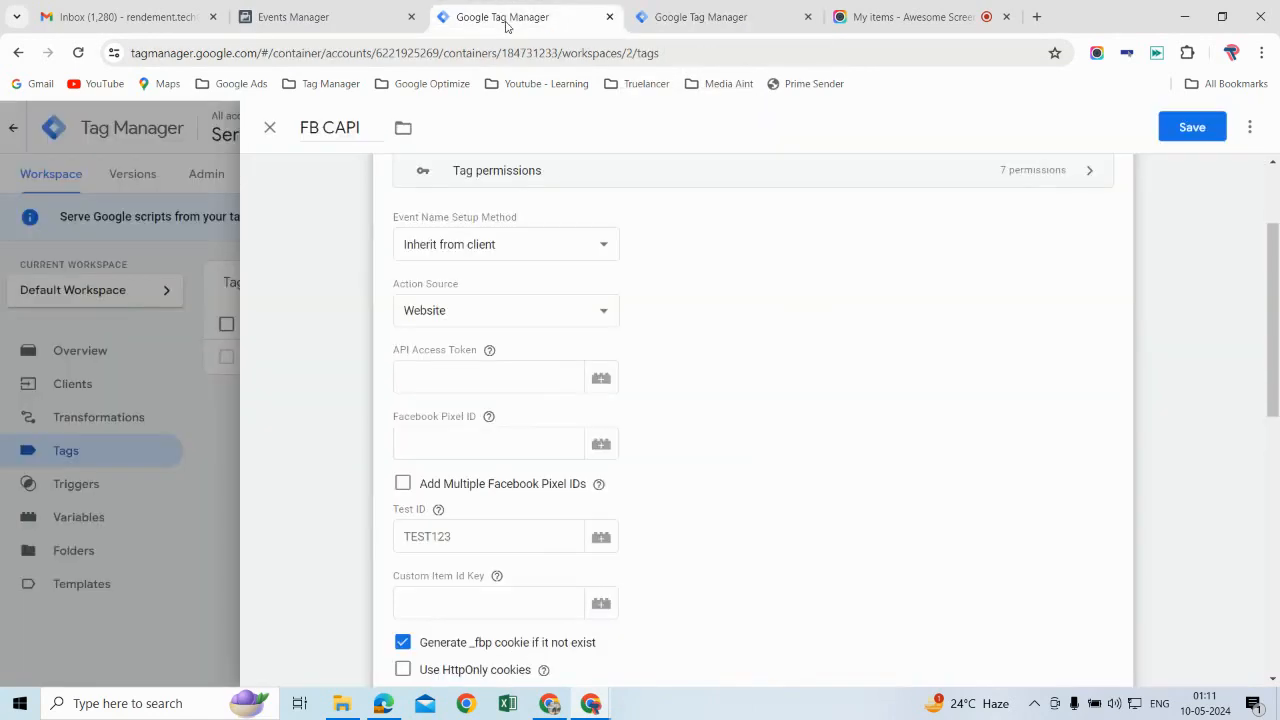
click(563, 24)
click(450, 381)
key(ctrl+v)
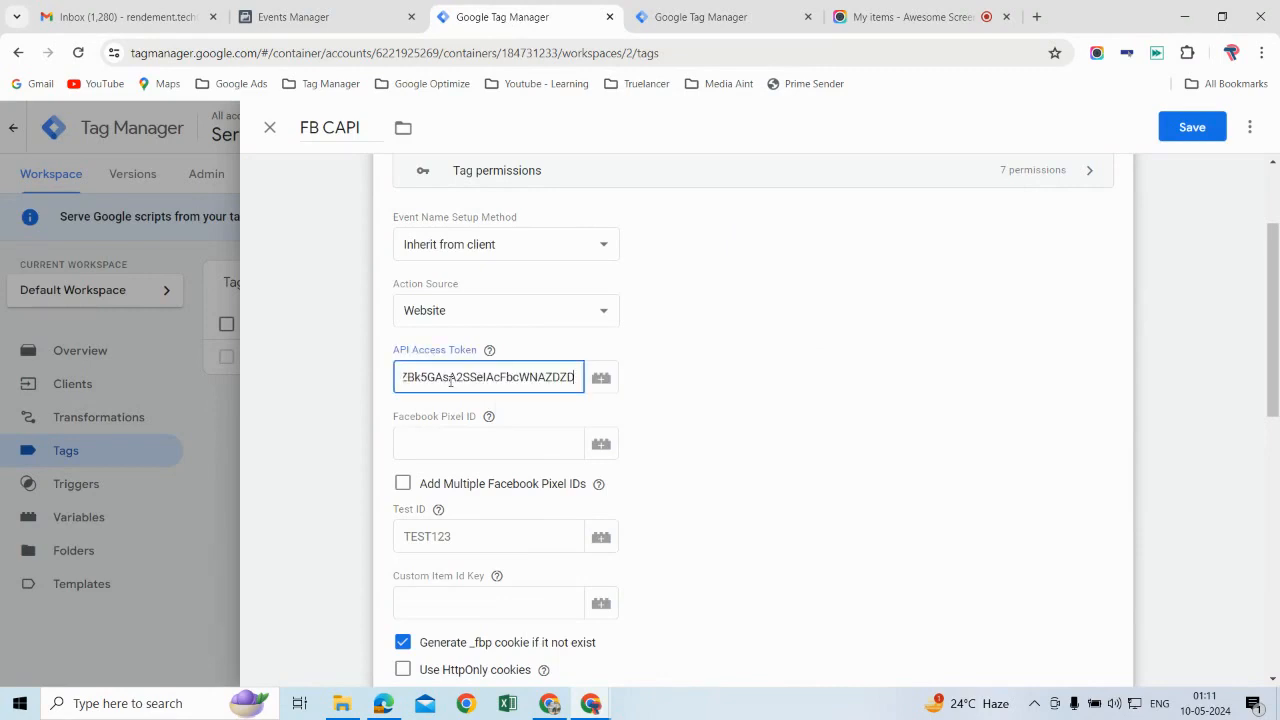
Step: Copy the dataset ID from the IPFC Academy overview in Events Manager and paste it as the FB CAPI tag's Facebook Pixel ID
click(453, 441)
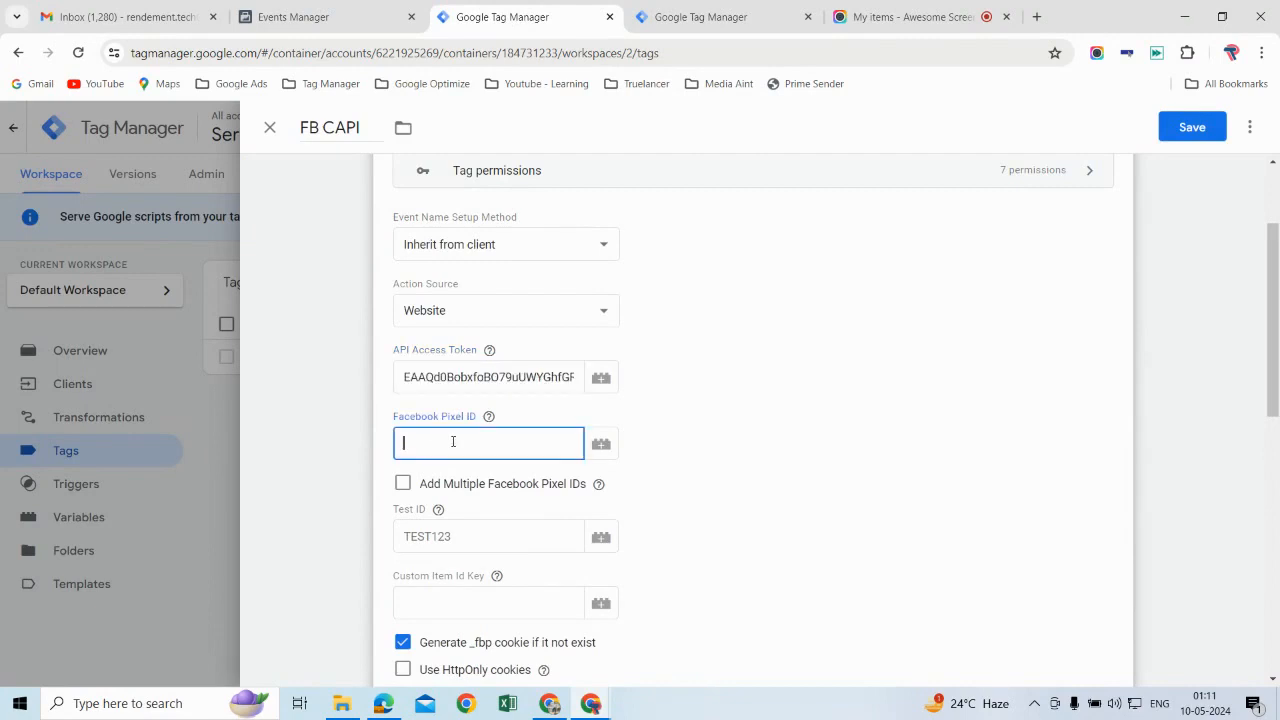
click(363, 20)
click(390, 212)
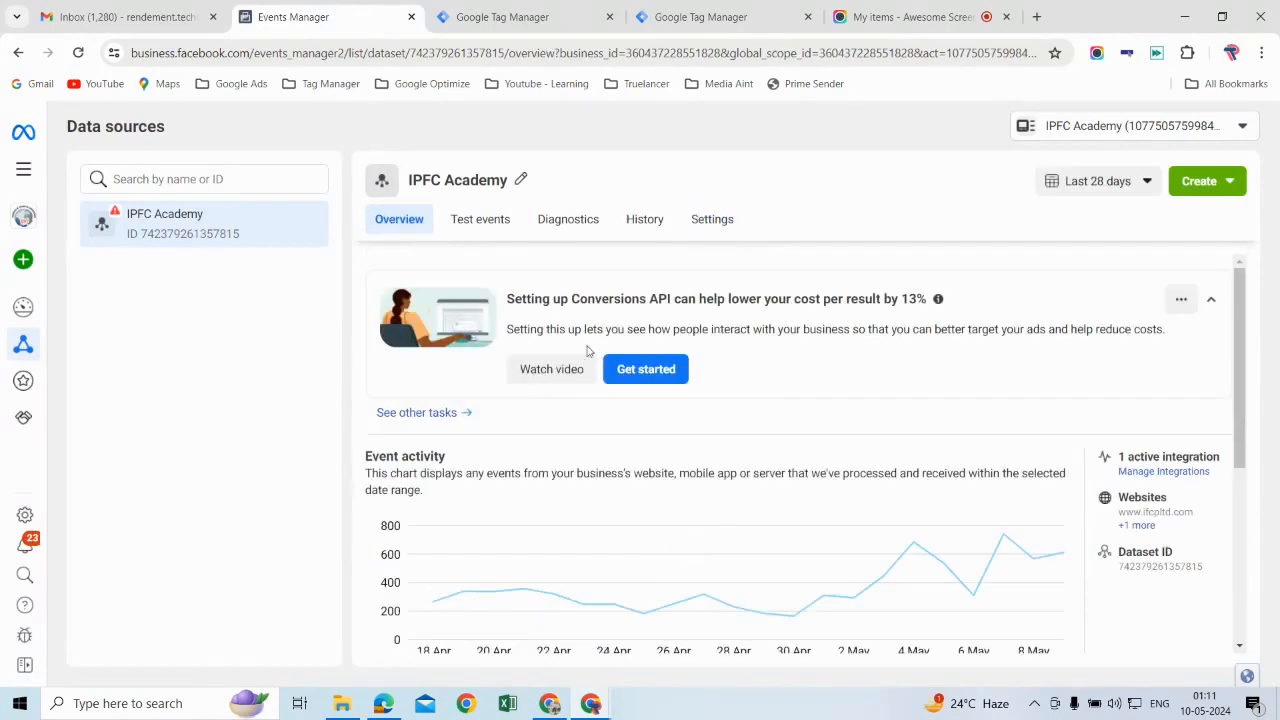
click(1161, 572)
click(556, 19)
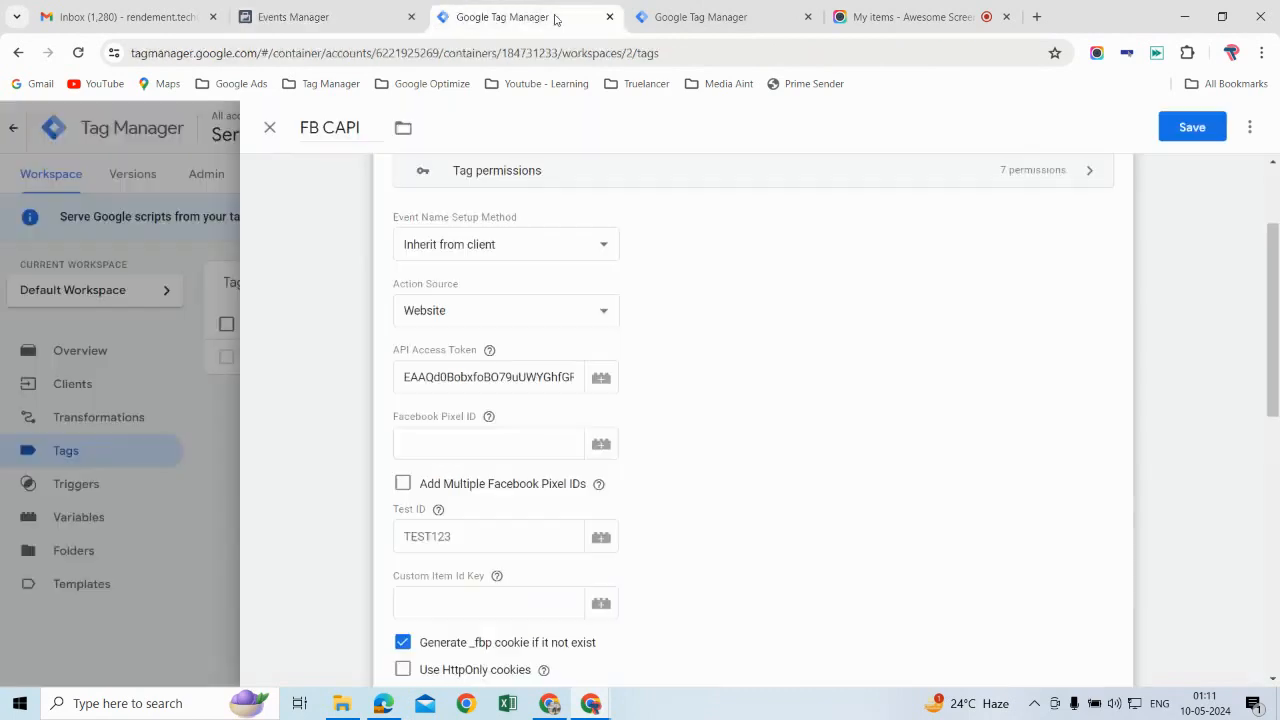
click(459, 446)
key(ctrl+v)
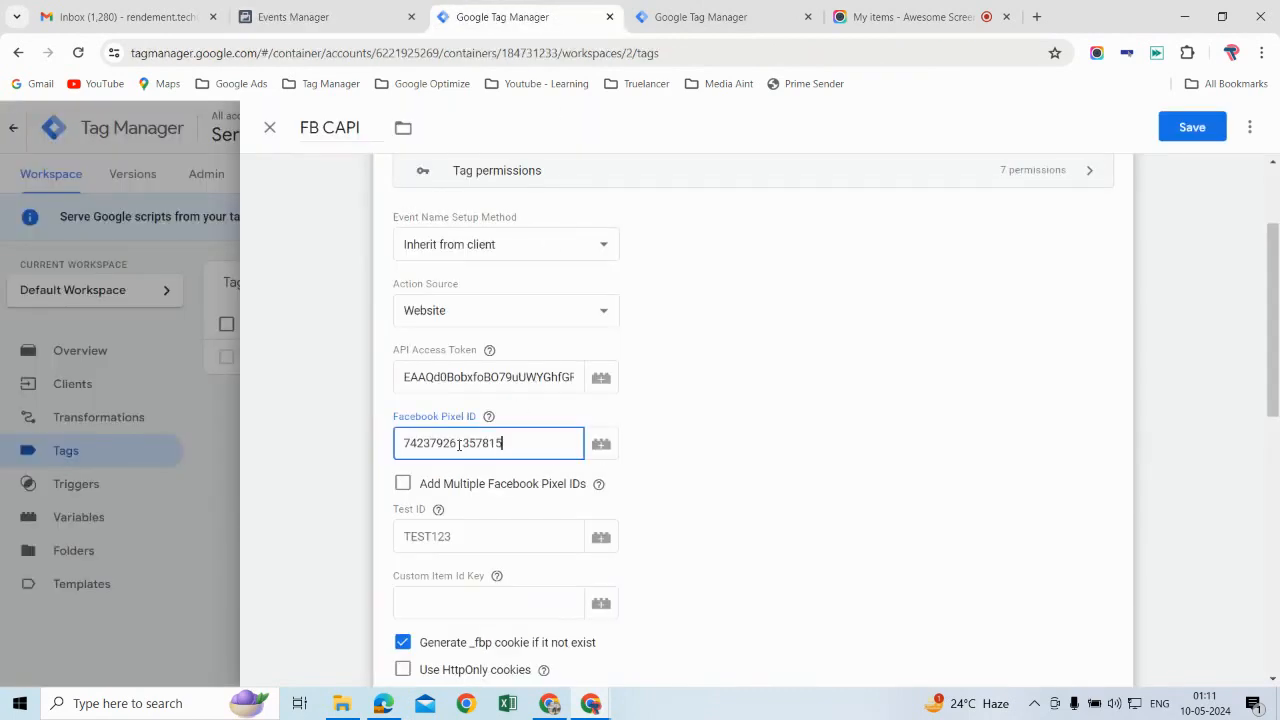
Step: Copy the server test event code TEST63123 from Events Manager's test events and paste it as the FB CAPI tag's Test ID
scroll(722, 468, down, 2)
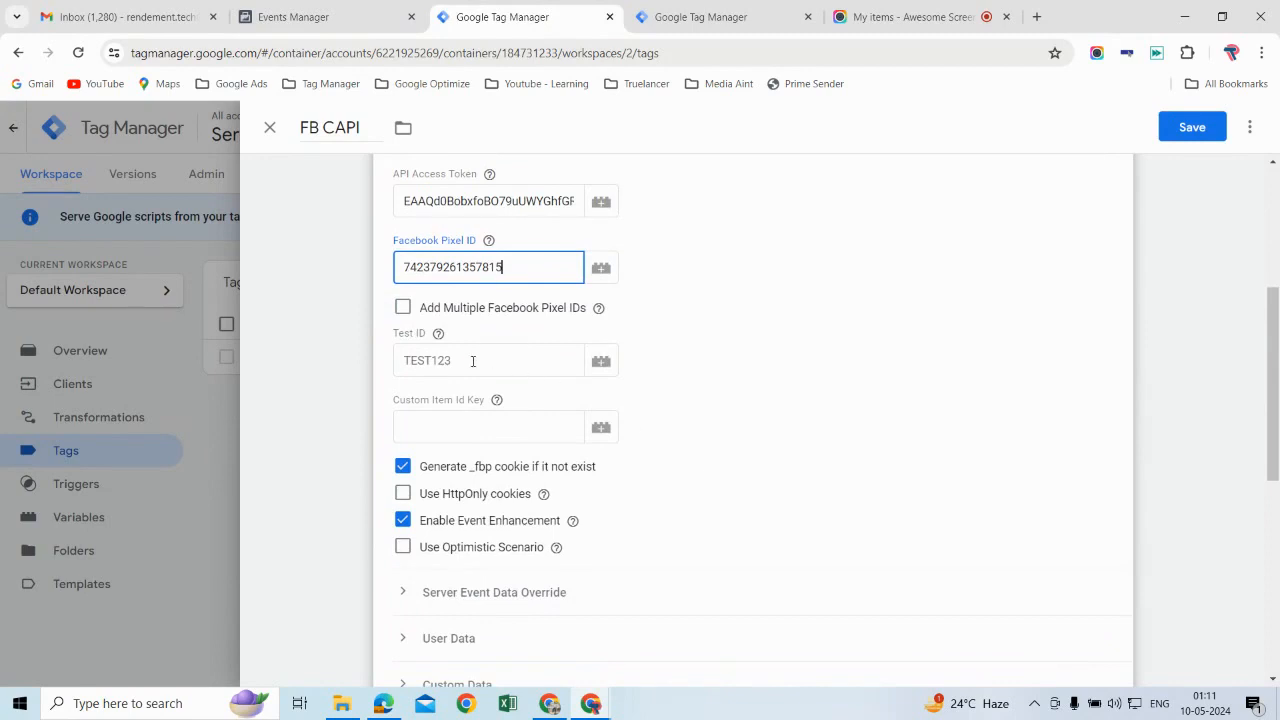
click(293, 17)
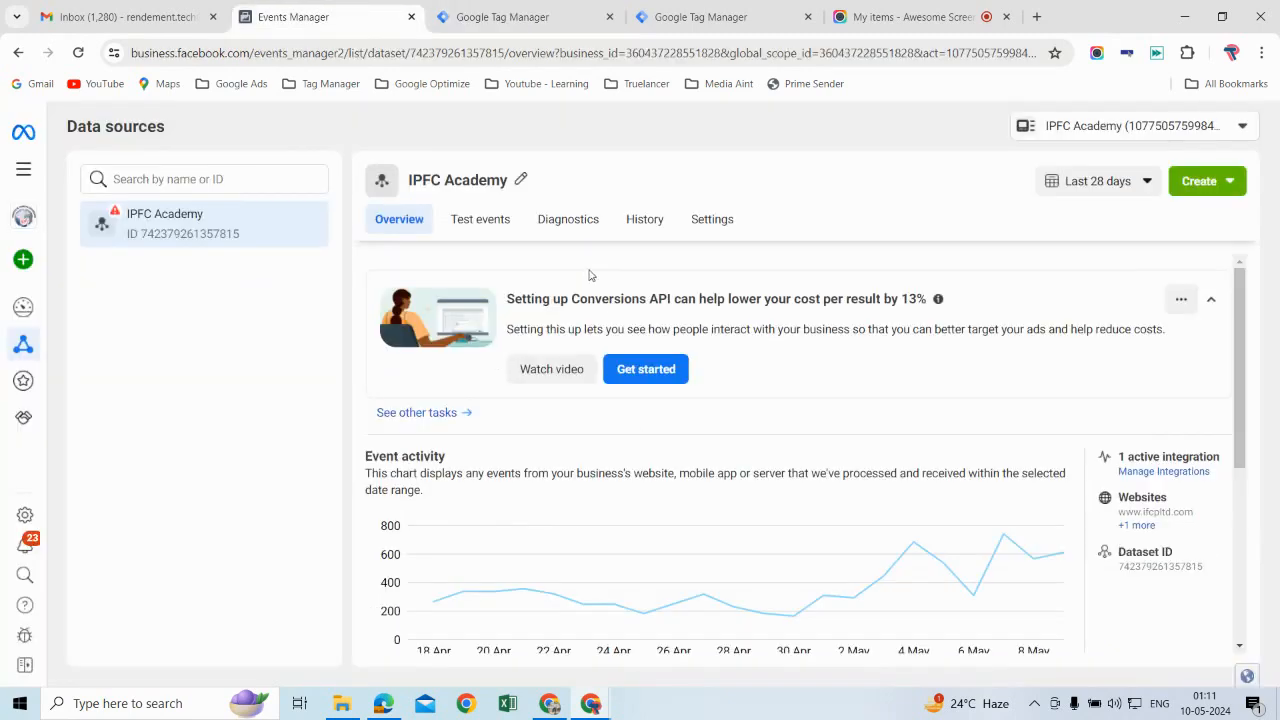
click(480, 220)
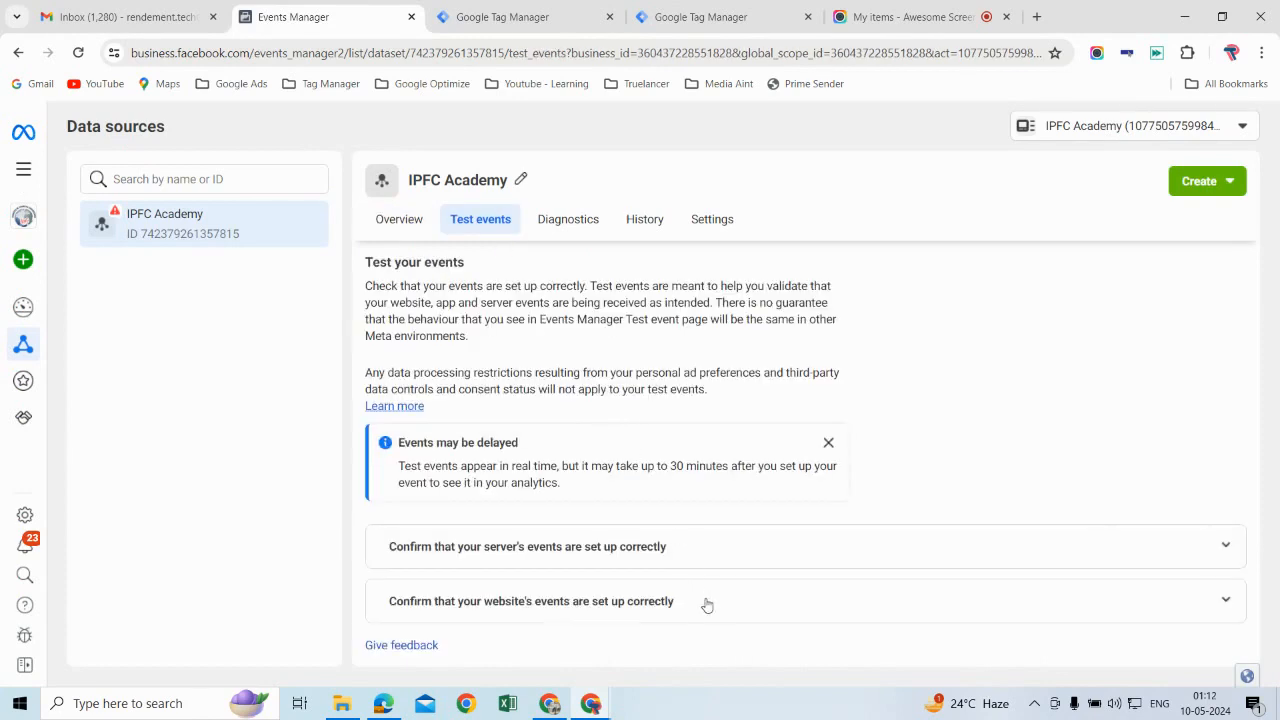
click(706, 603)
scroll(706, 600, down, 2)
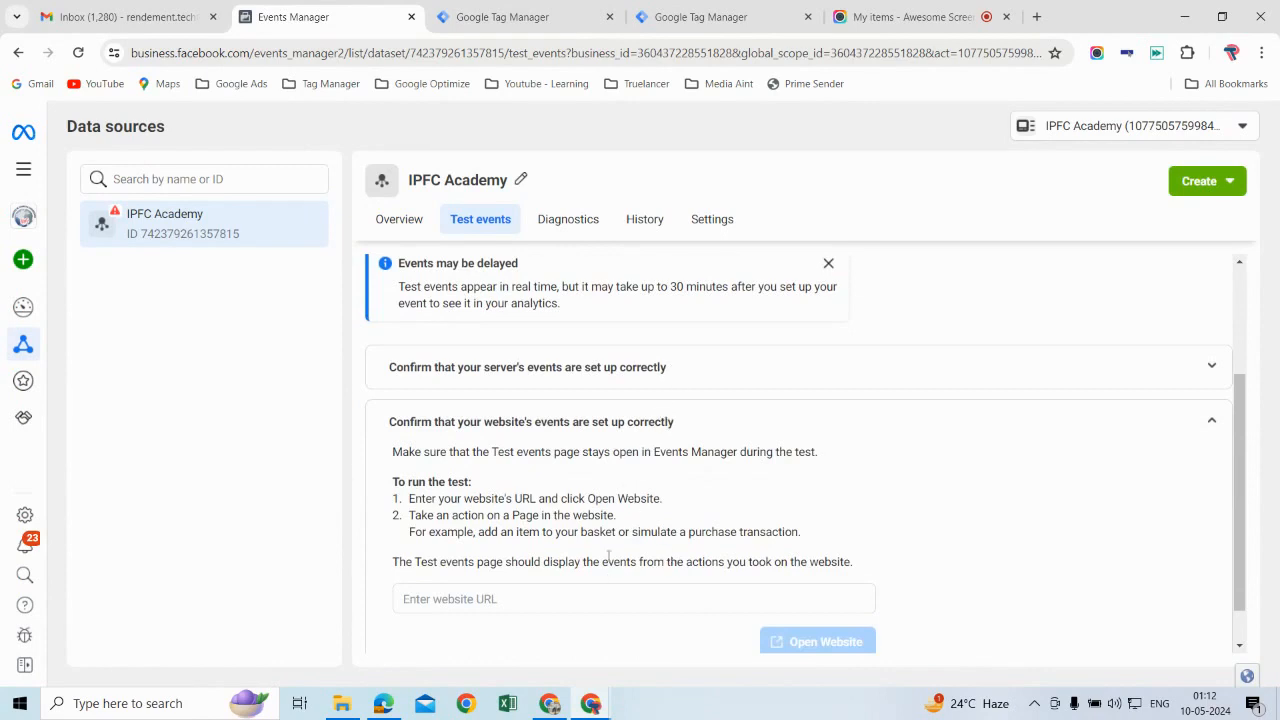
click(665, 367)
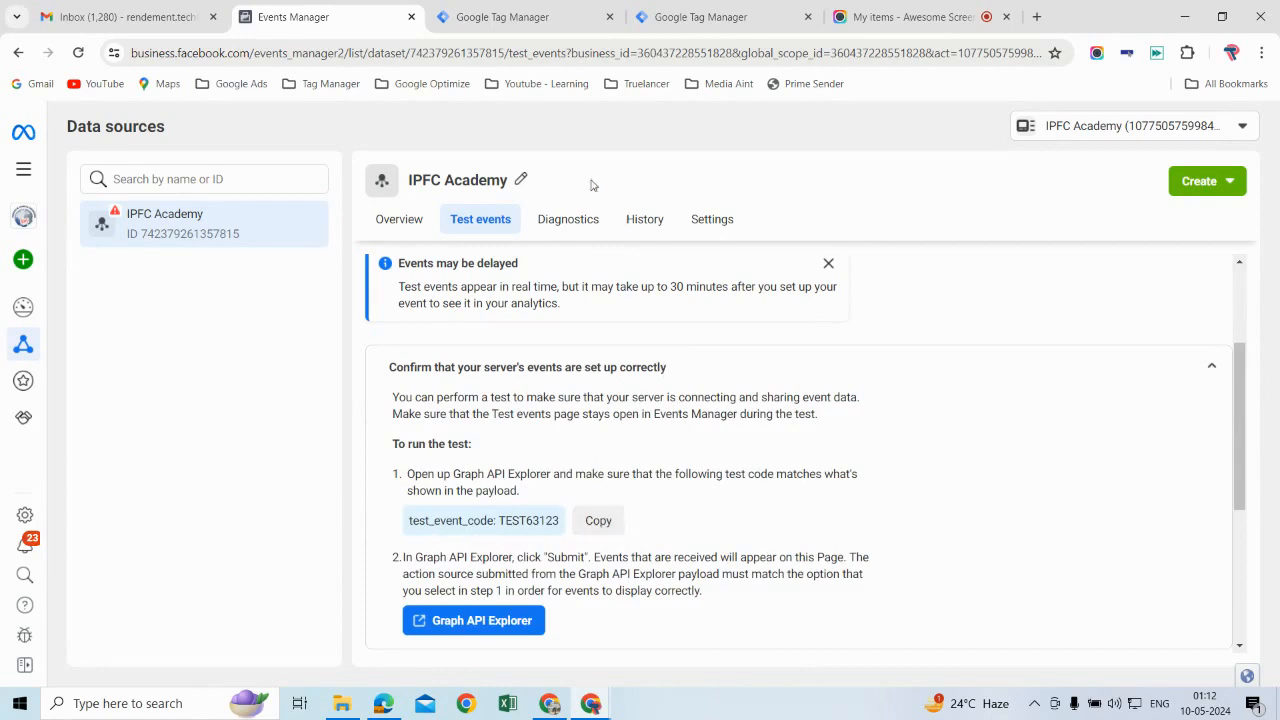
click(549, 10)
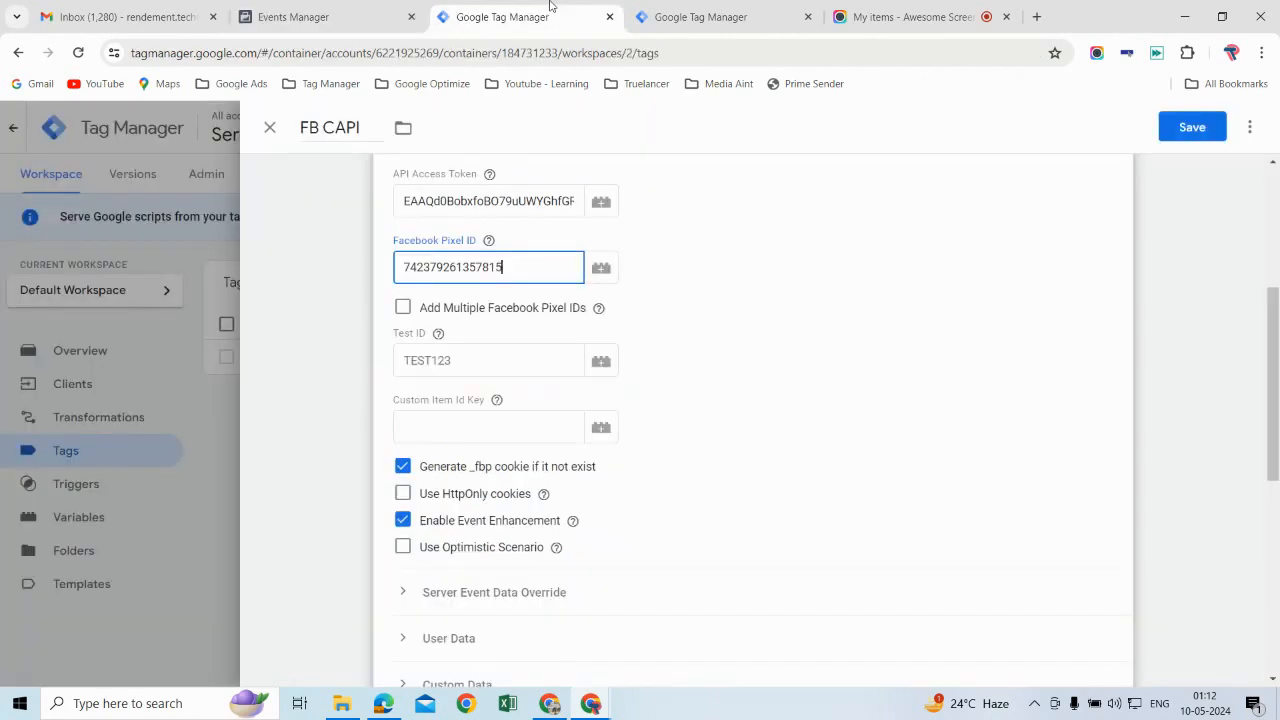
click(436, 363)
key(ctrl+v)
Step: Assign the GA4 - Client trigger to the FB CAPI tag, review its configuration, and save the tag
scroll(820, 512, down, 5)
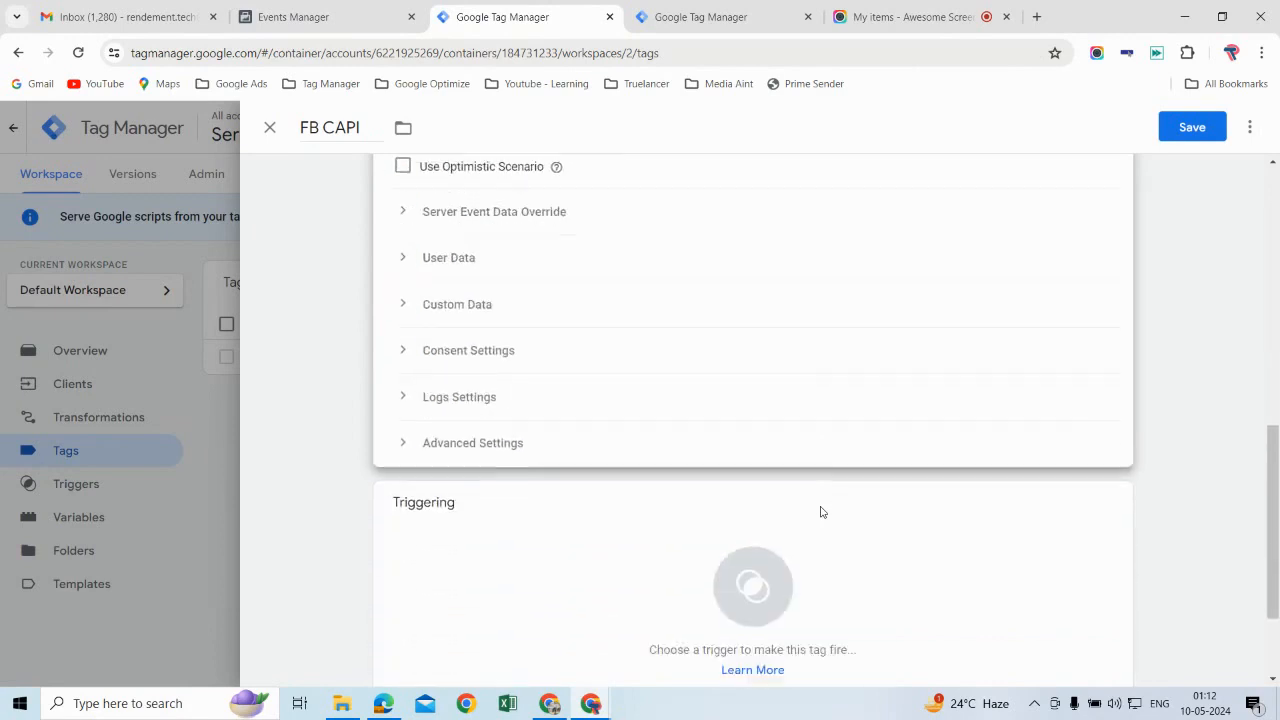
click(979, 521)
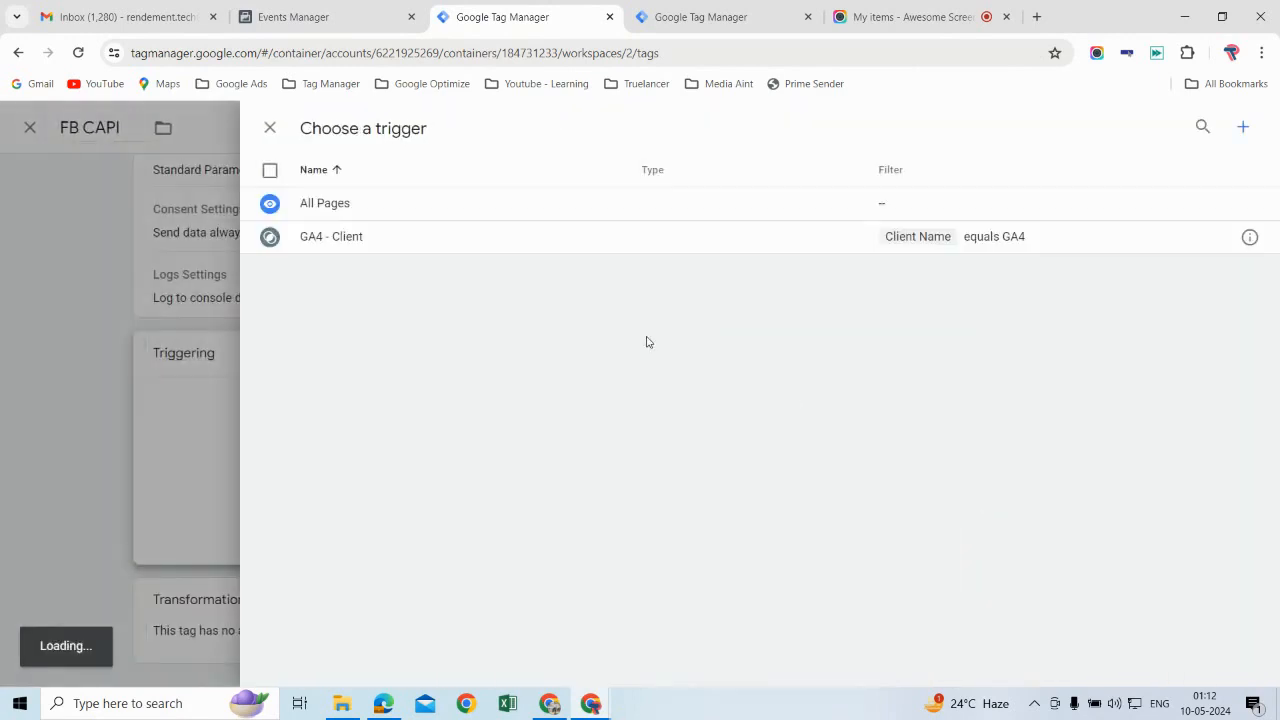
click(501, 250)
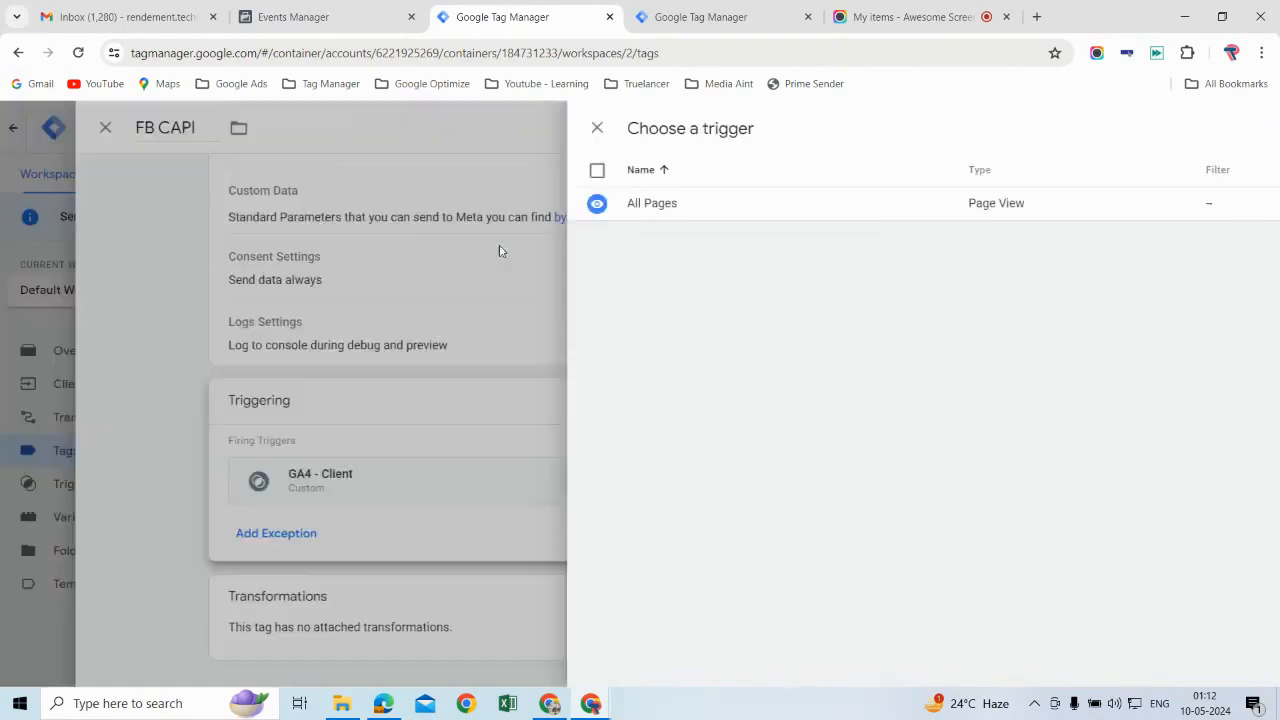
click(1121, 354)
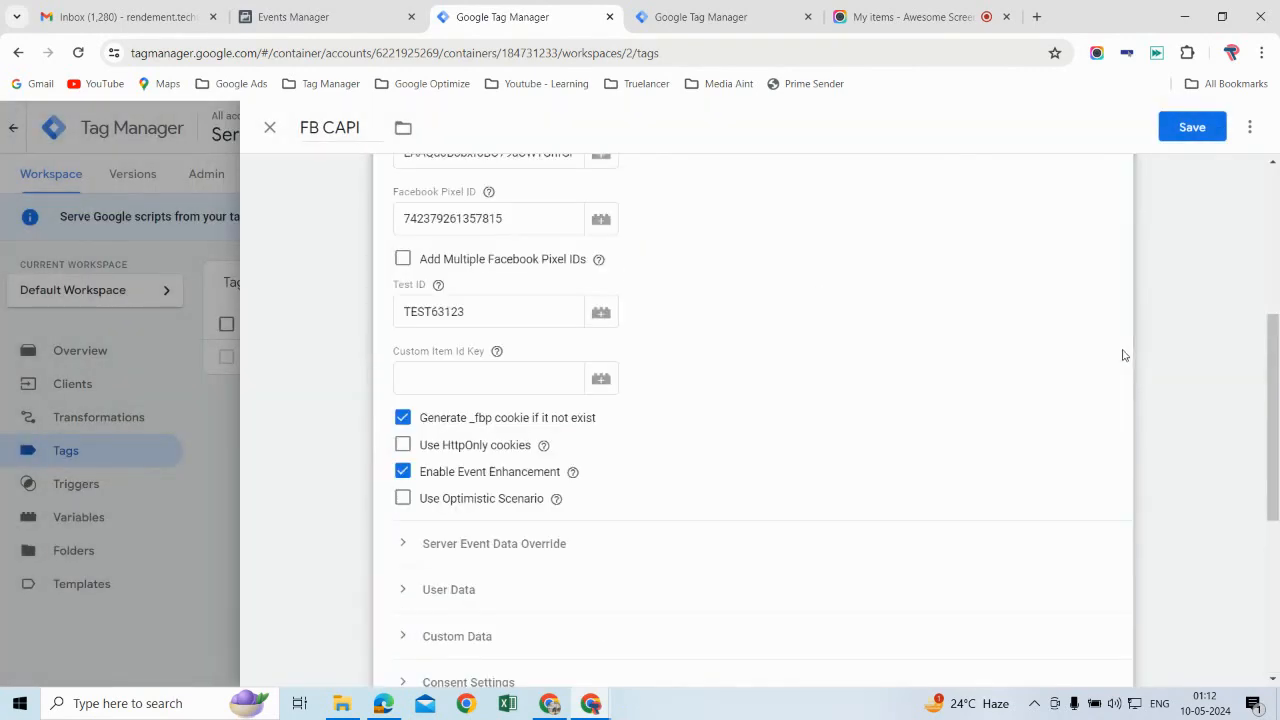
scroll(1008, 460, up, 4)
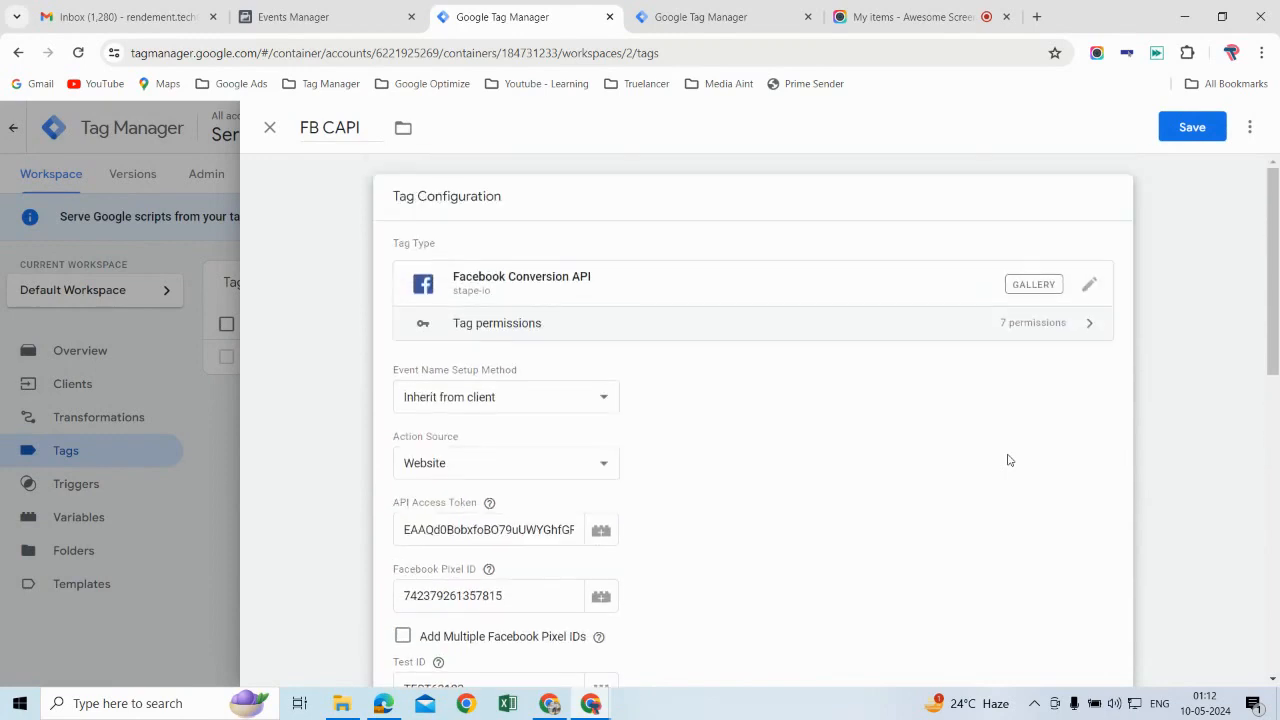
scroll(1008, 460, down, 7)
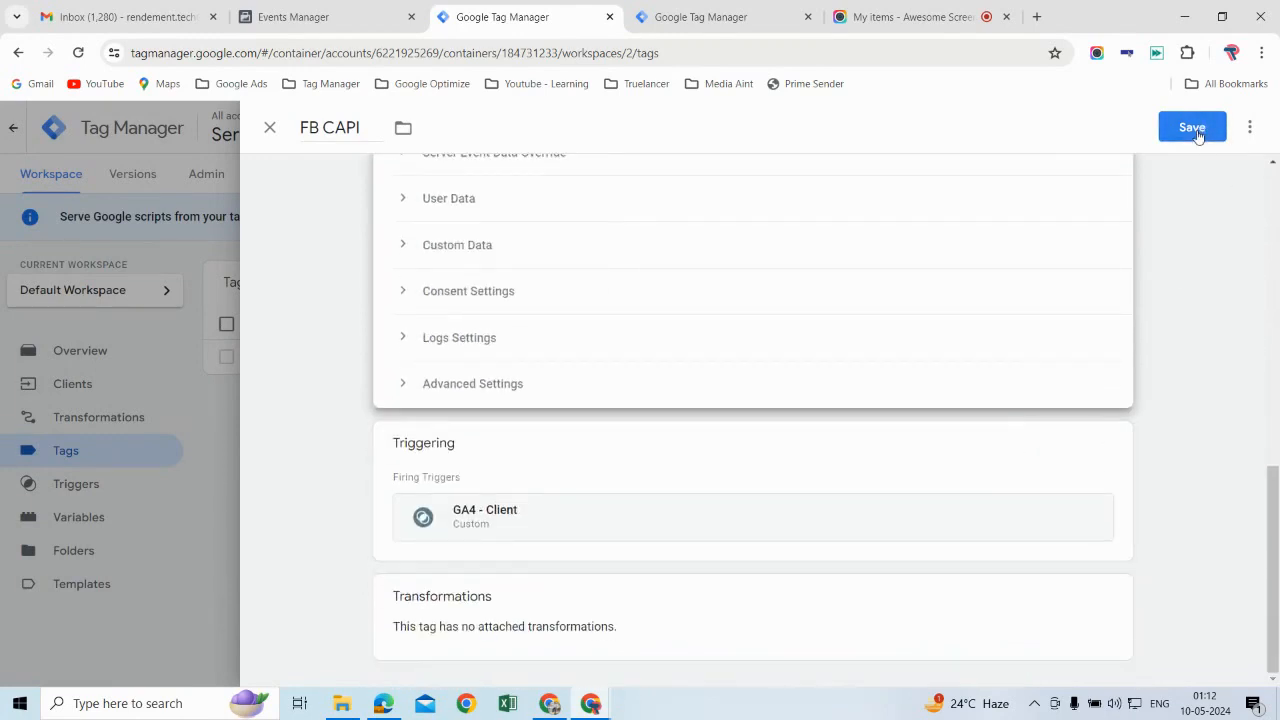
click(1194, 130)
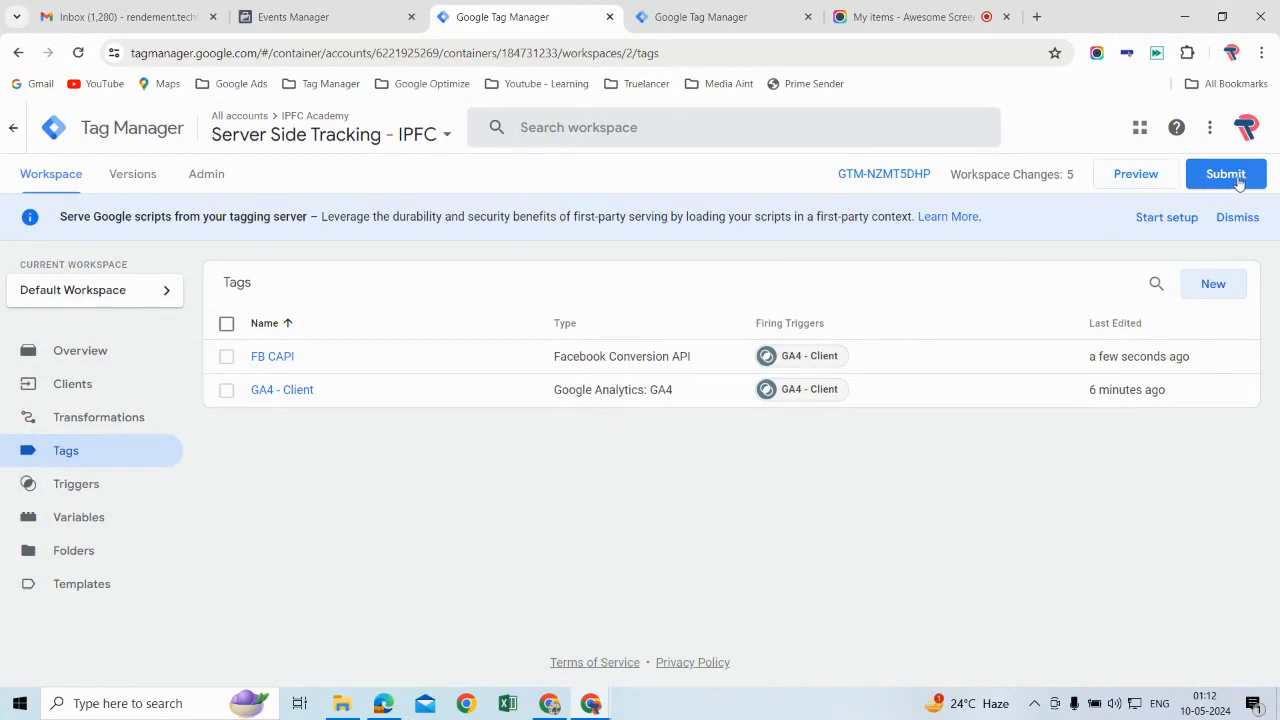
Step: Submit and publish the server container's workspace changes without a version name or description
click(1222, 178)
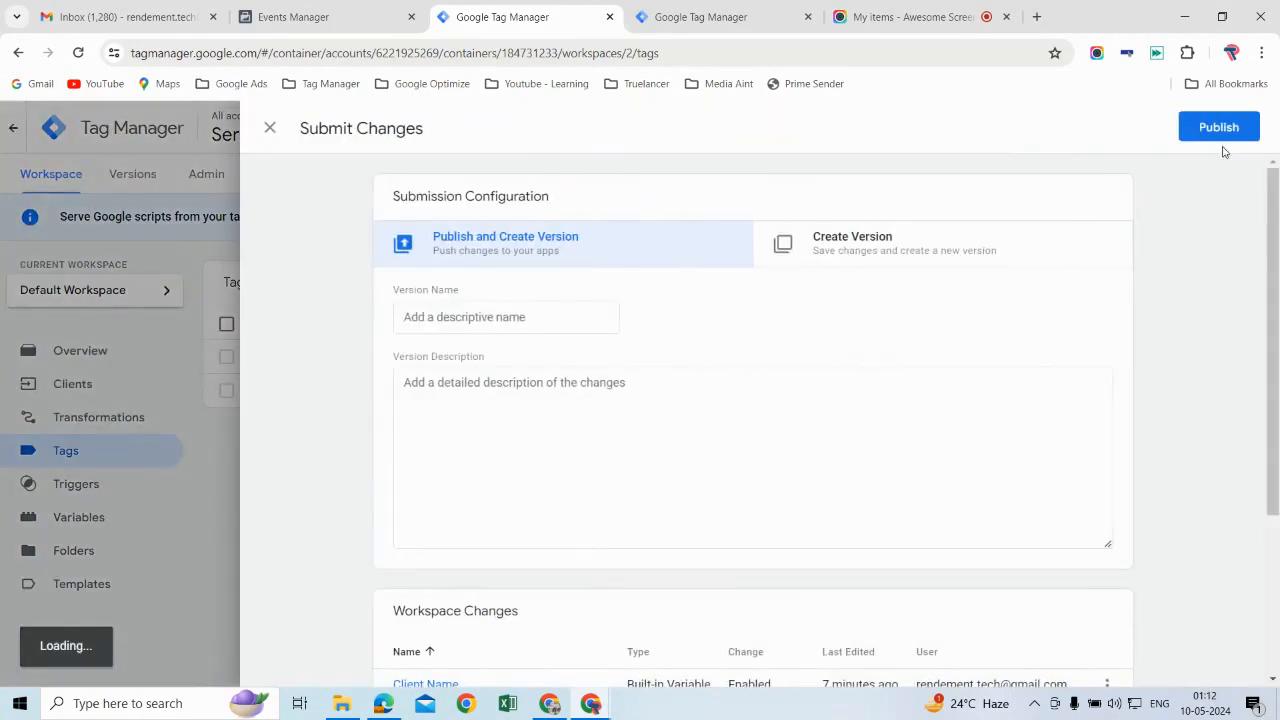
click(1220, 128)
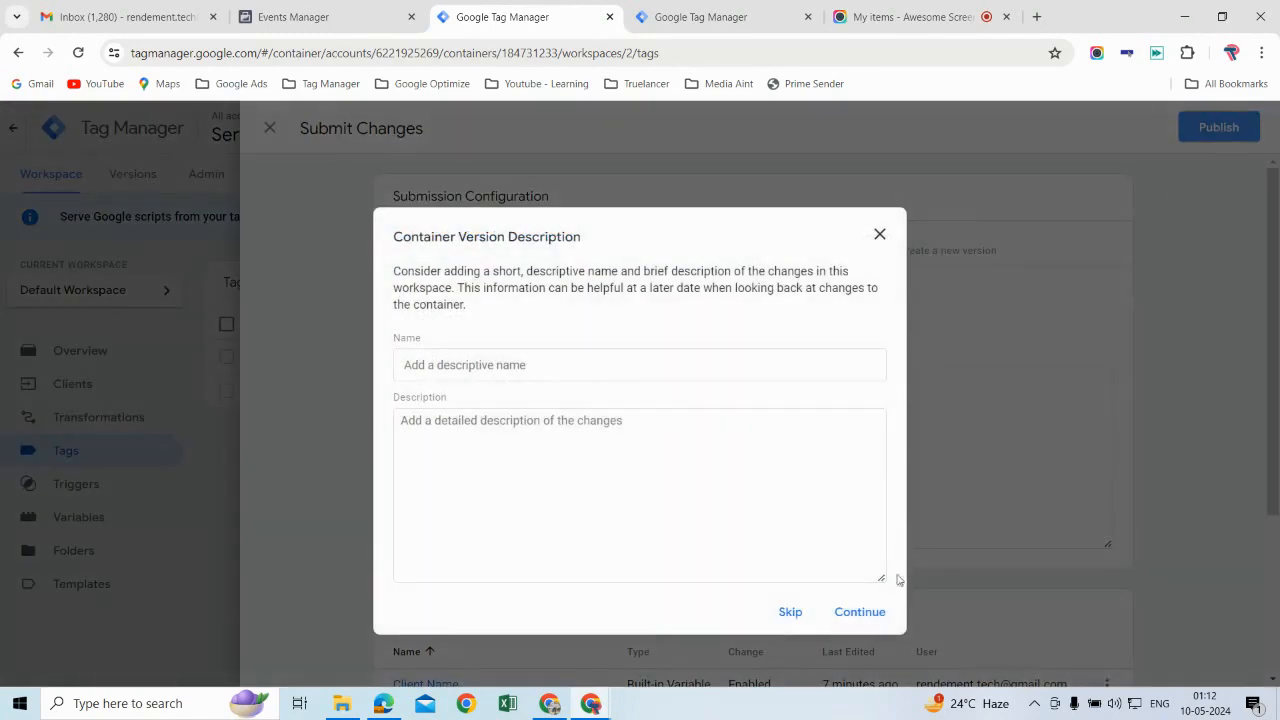
click(864, 612)
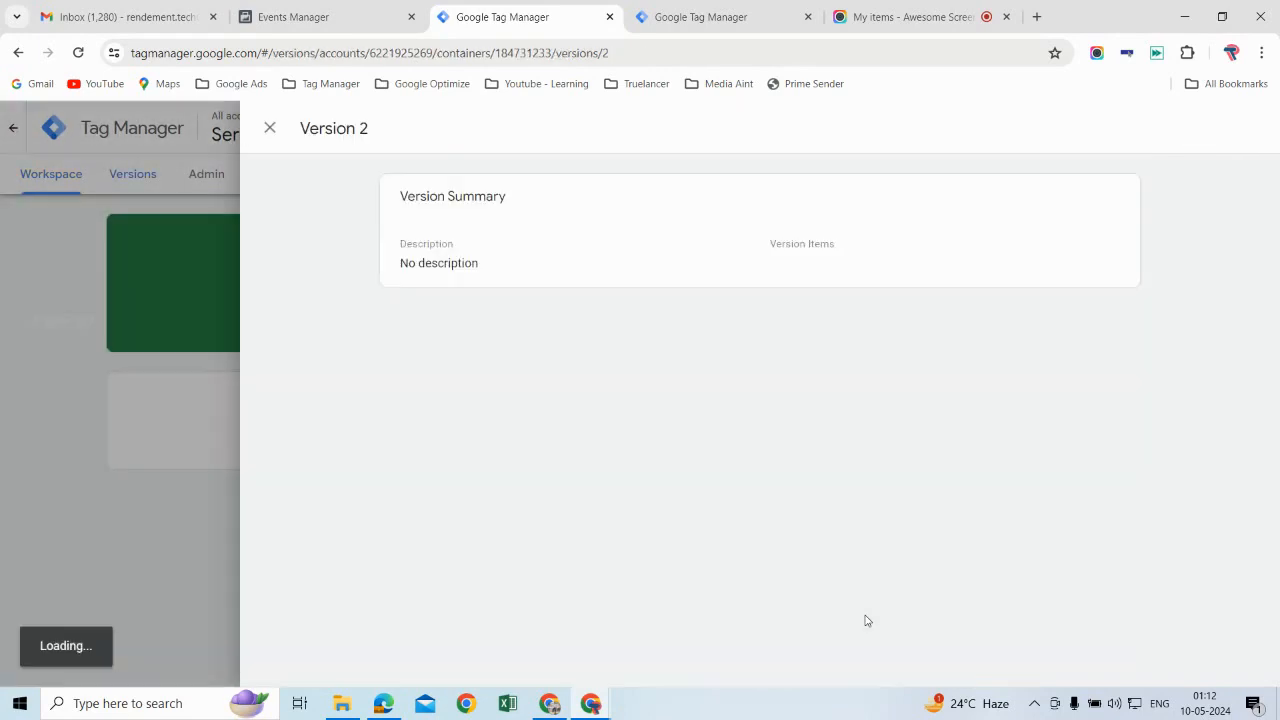
Step: Close the published version's summary, return to the server container's workspace, and switch to the website test in Events Manager's test events
click(271, 128)
click(68, 184)
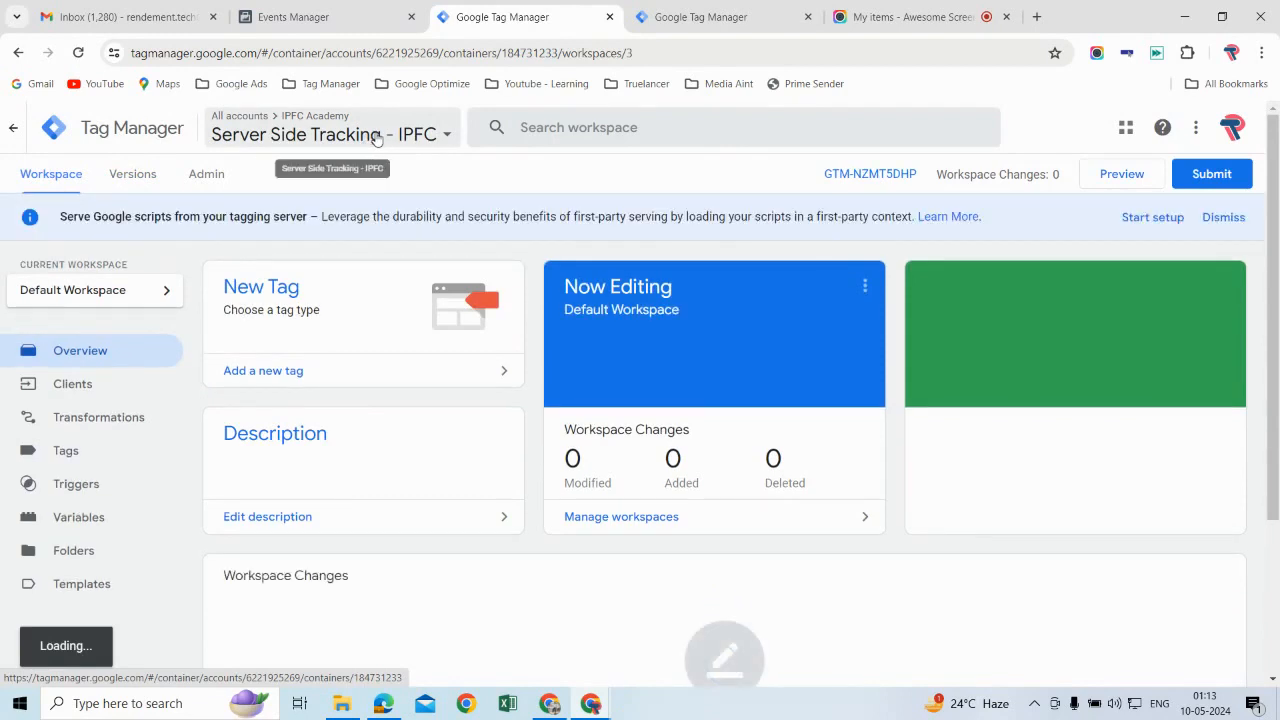
click(300, 17)
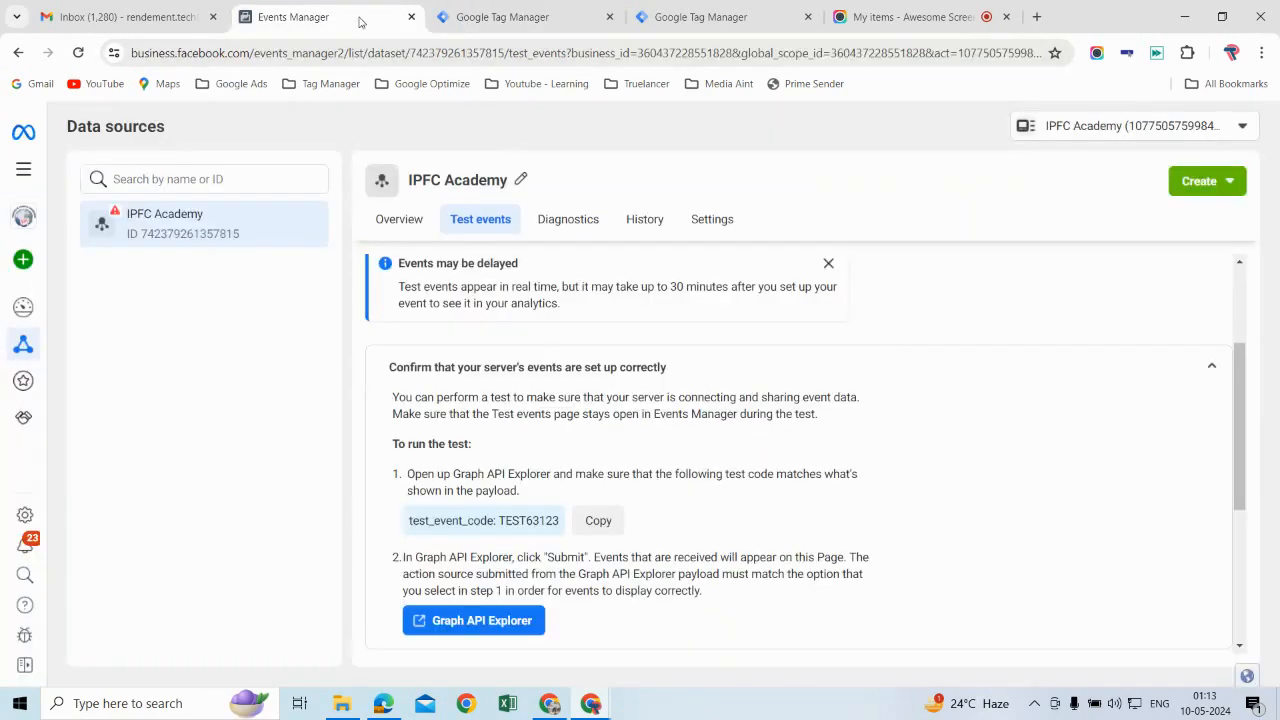
scroll(640, 575, down, 3)
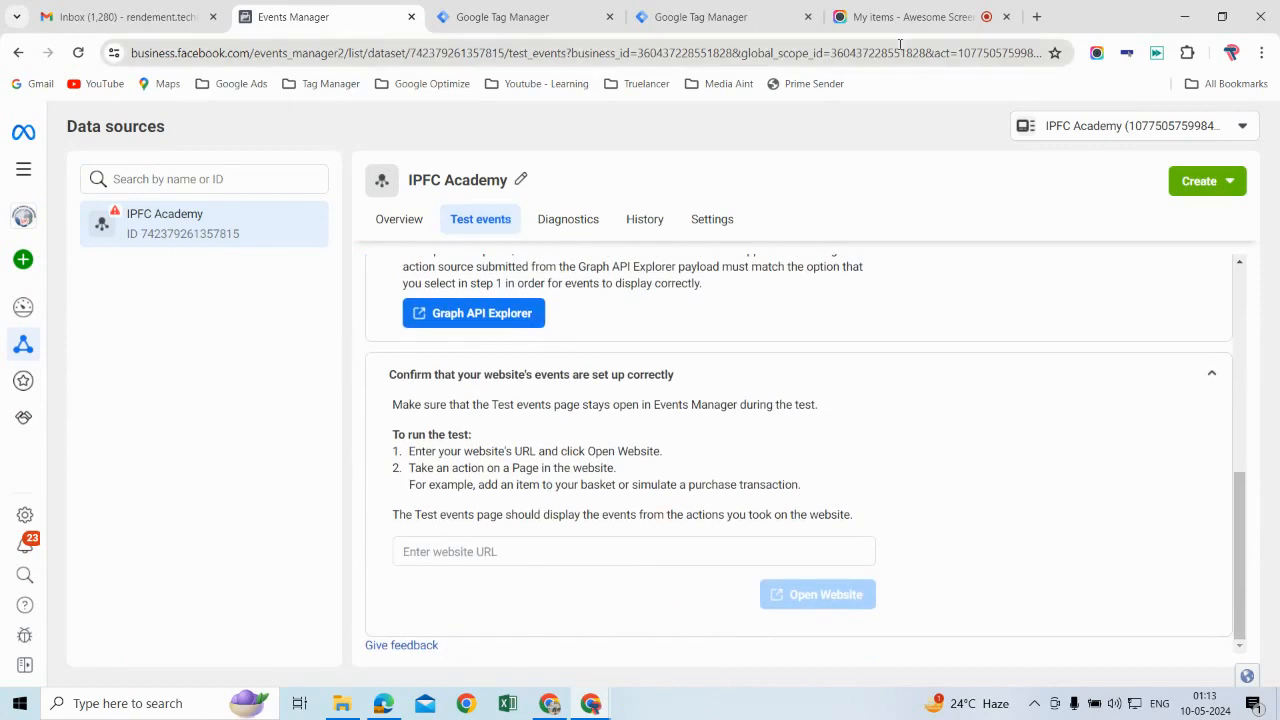
Step: Open the IPFC Academy website ifcpltd.com in a new browser tab and copy its URL
click(1038, 17)
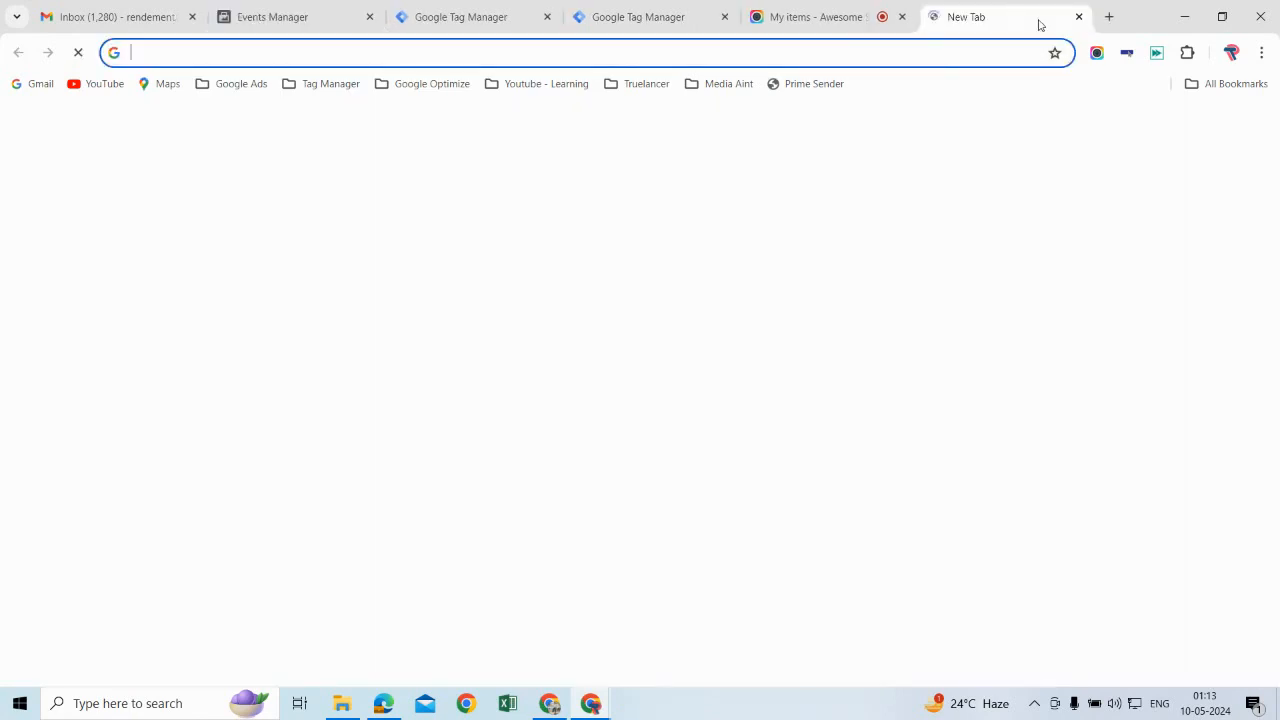
text(ipfc)
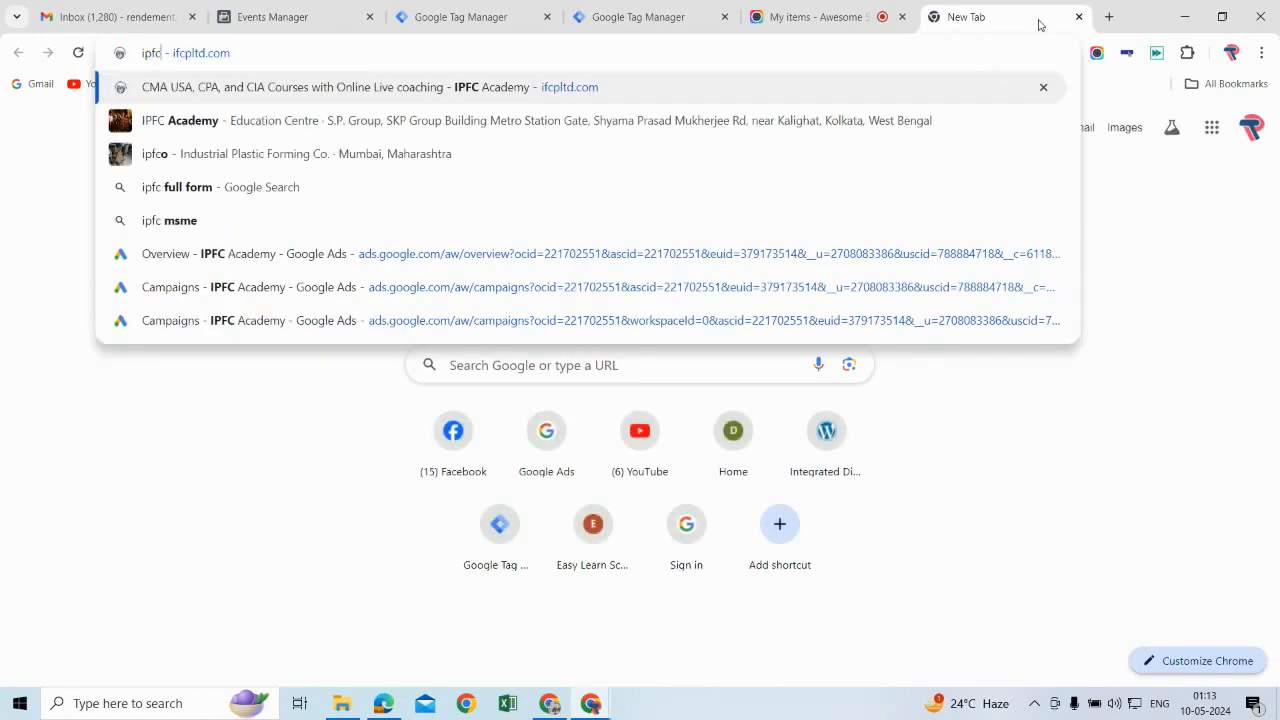
key(Return)
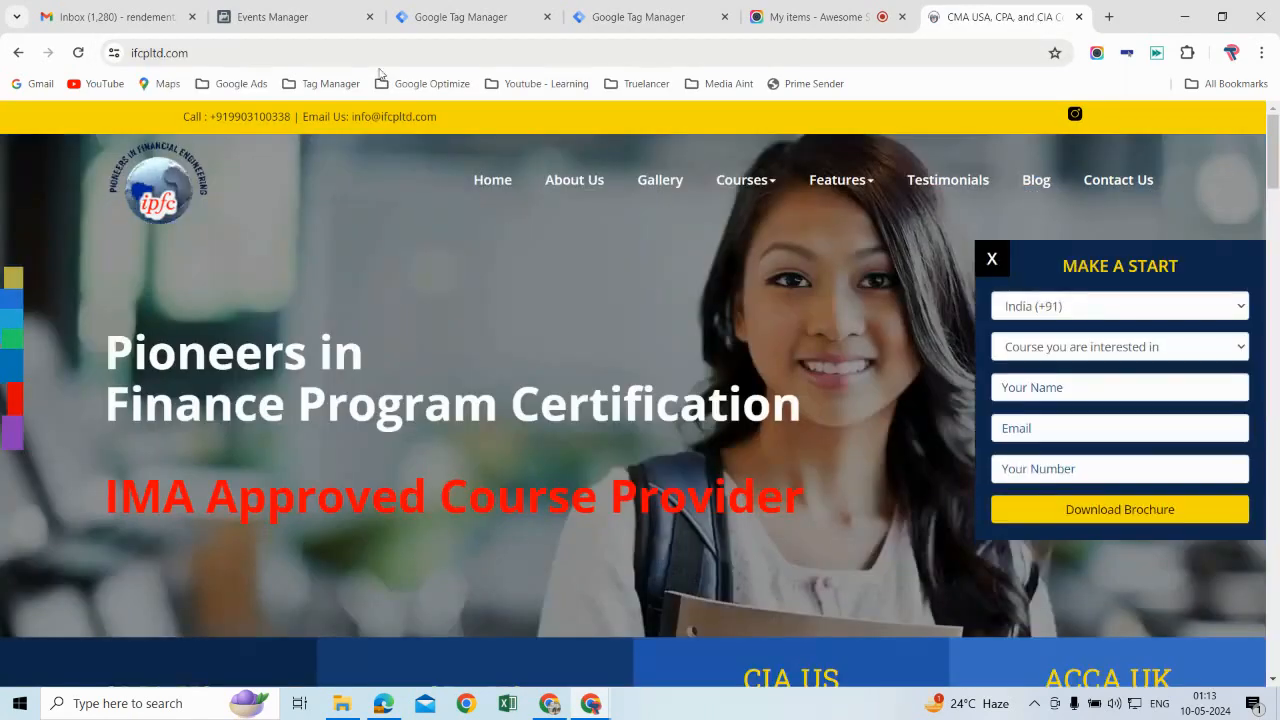
click(206, 54)
key(ctrl+c)
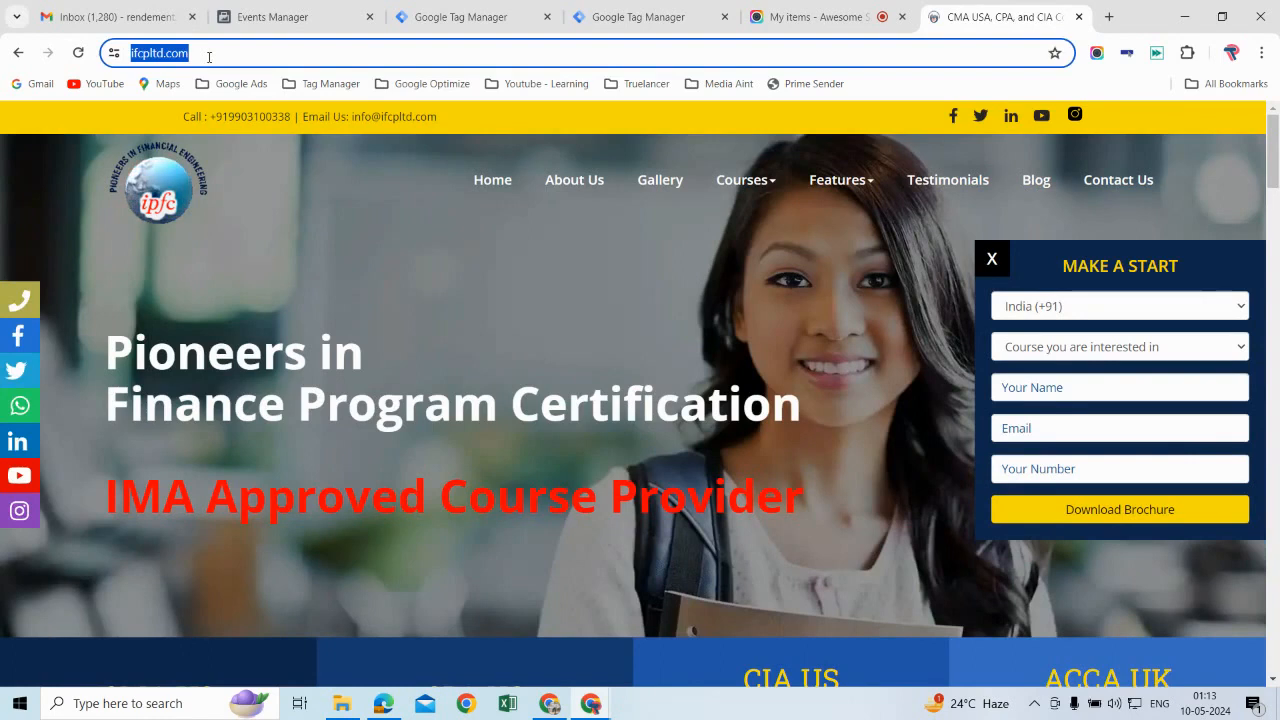
Step: Dismiss the delayed-events notice in Events Manager's test events and clear the recorded session activity
click(296, 18)
scroll(573, 539, down, 1)
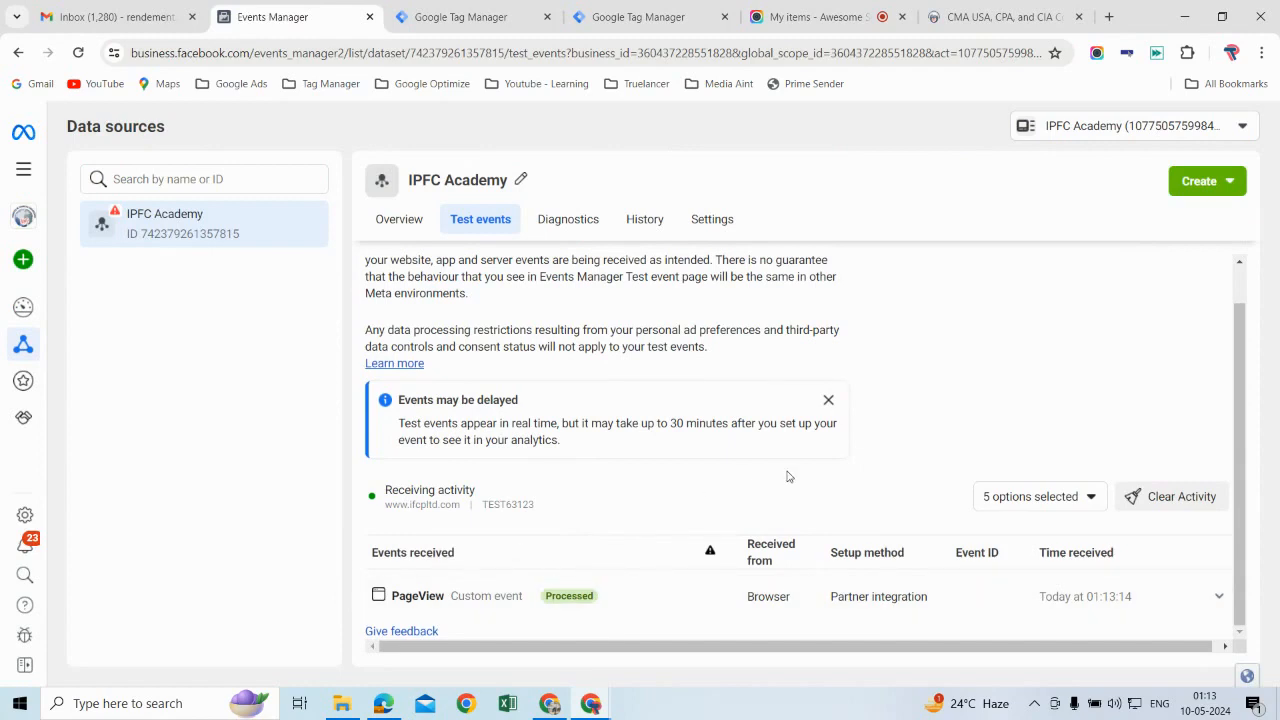
click(828, 401)
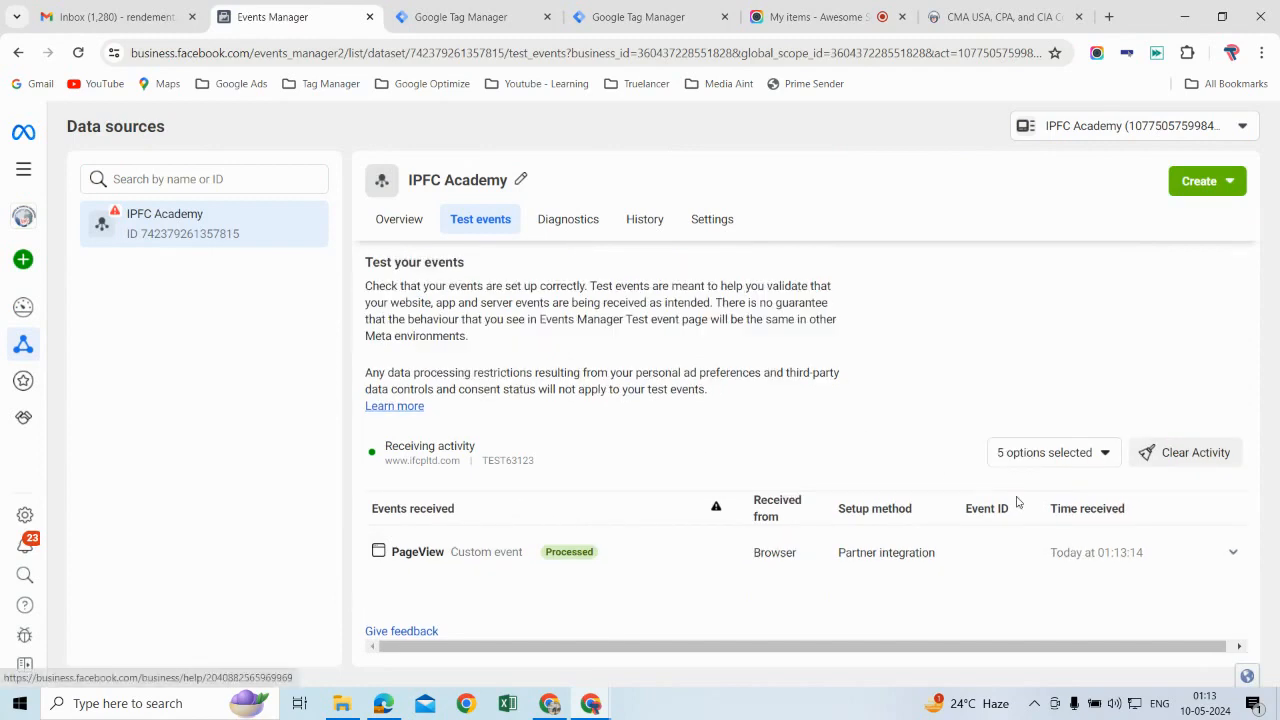
click(1178, 458)
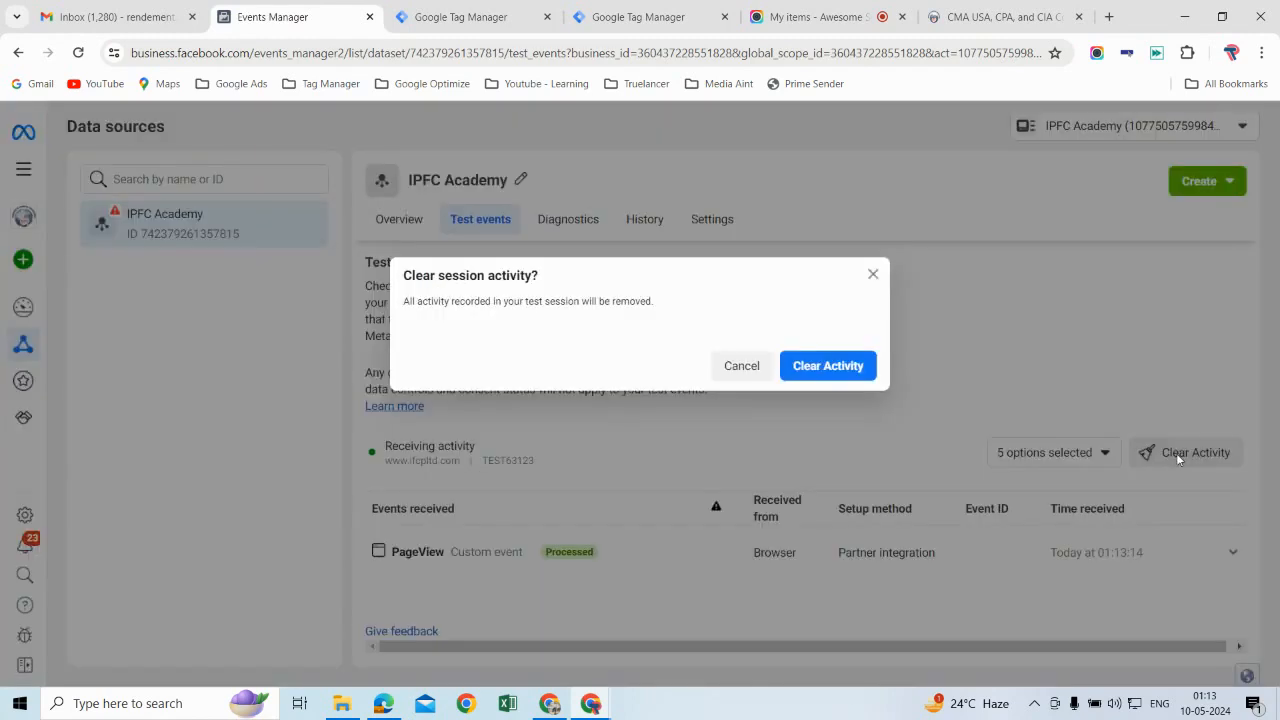
click(820, 370)
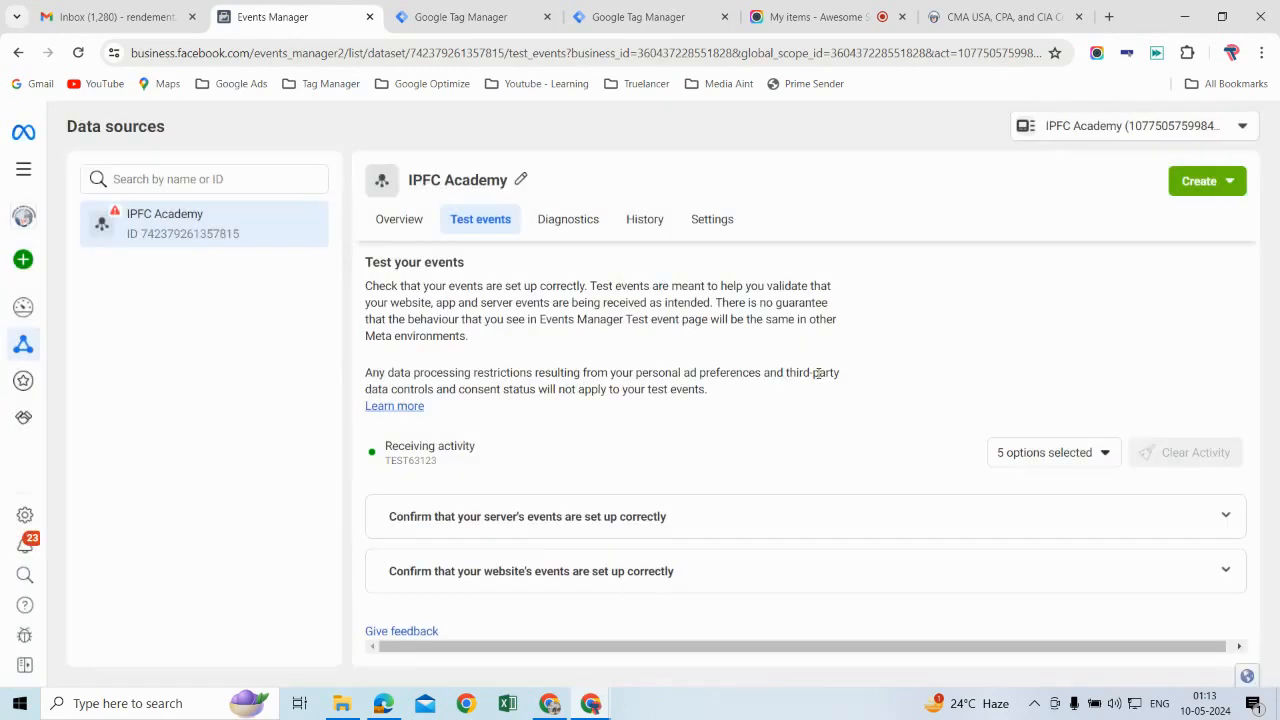
click(517, 570)
scroll(516, 567, down, 2)
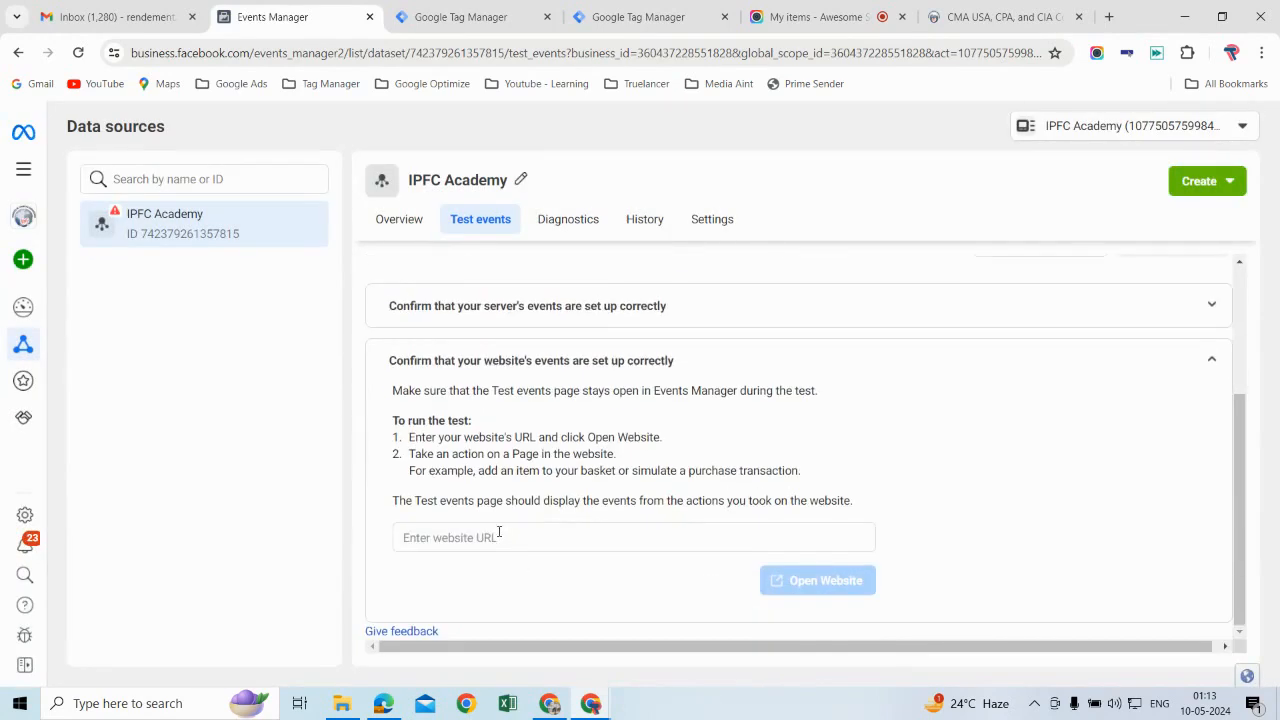
click(500, 533)
key(ctrl+v)
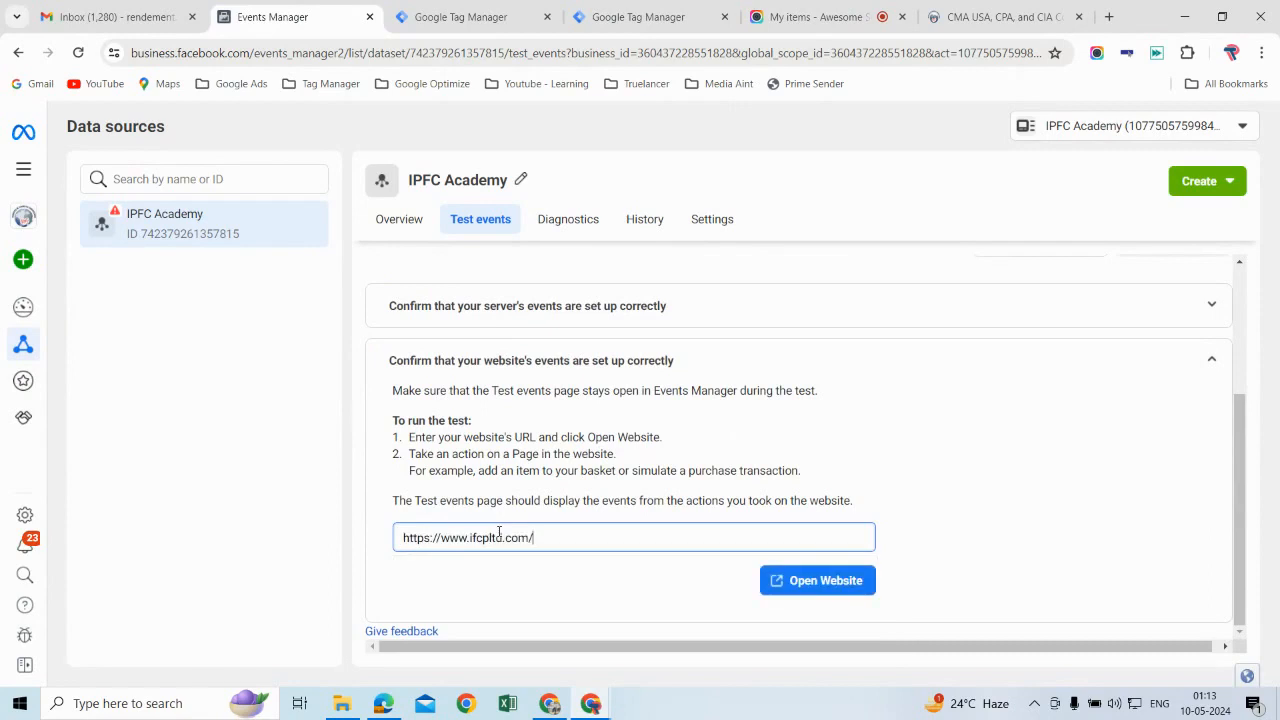
click(855, 590)
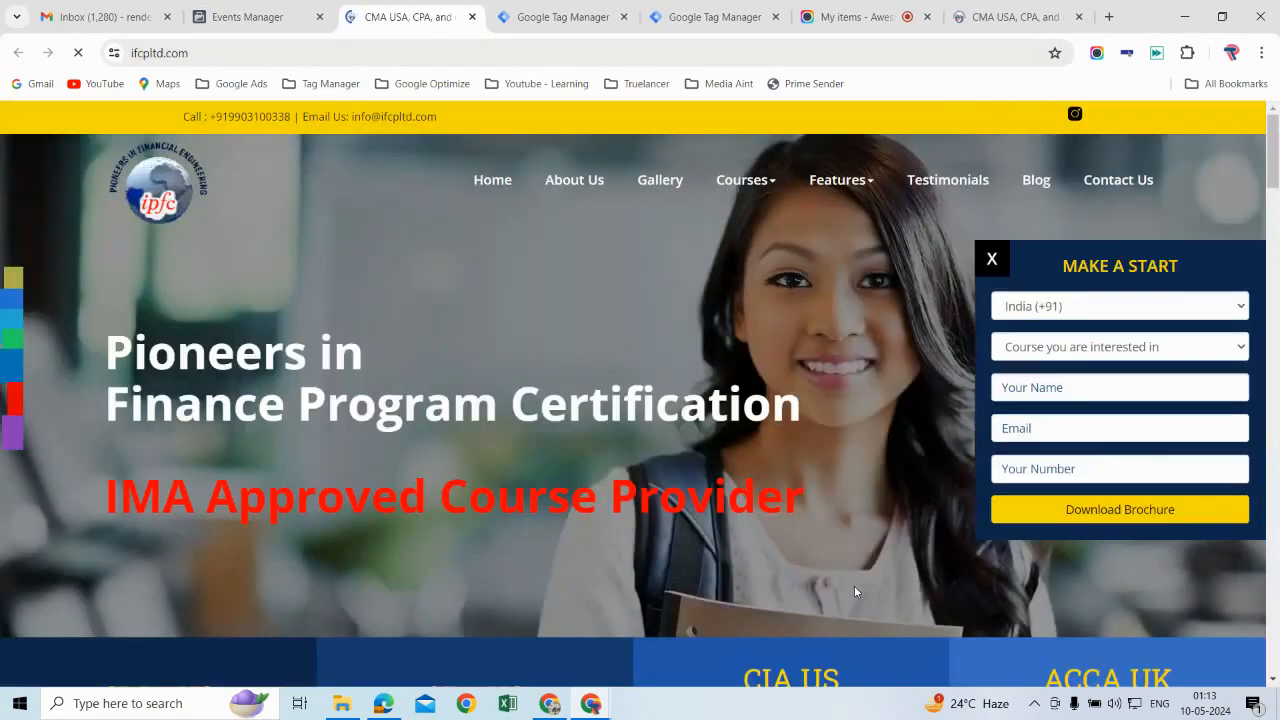
Step: Examine the details of the PageView event received in Events Manager's test events, and collapse them again
click(281, 29)
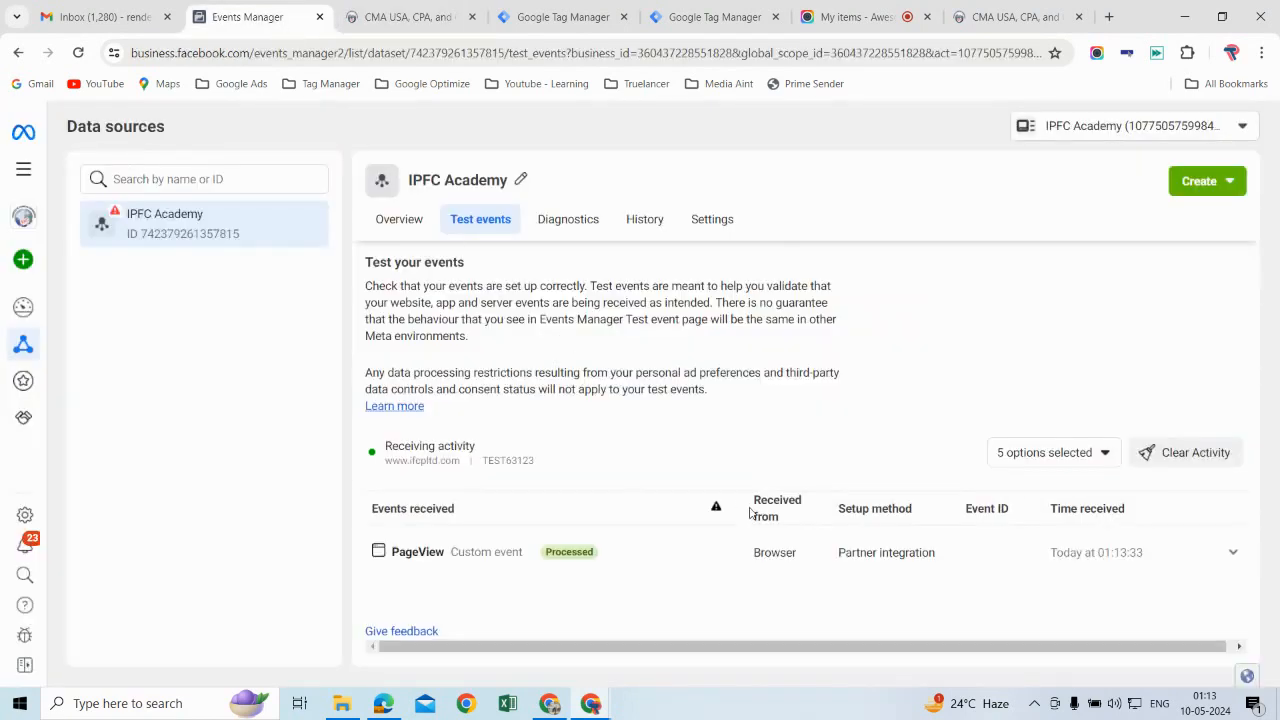
click(1110, 563)
scroll(1110, 563, down, 1)
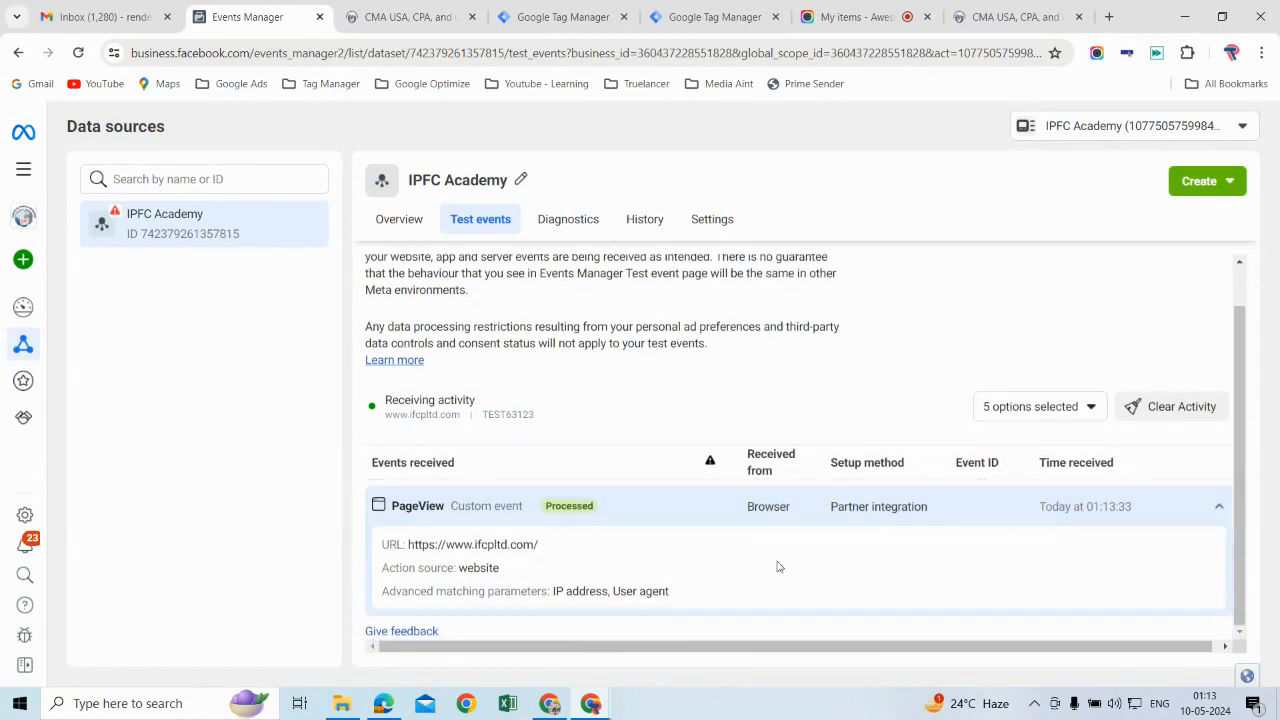
click(906, 513)
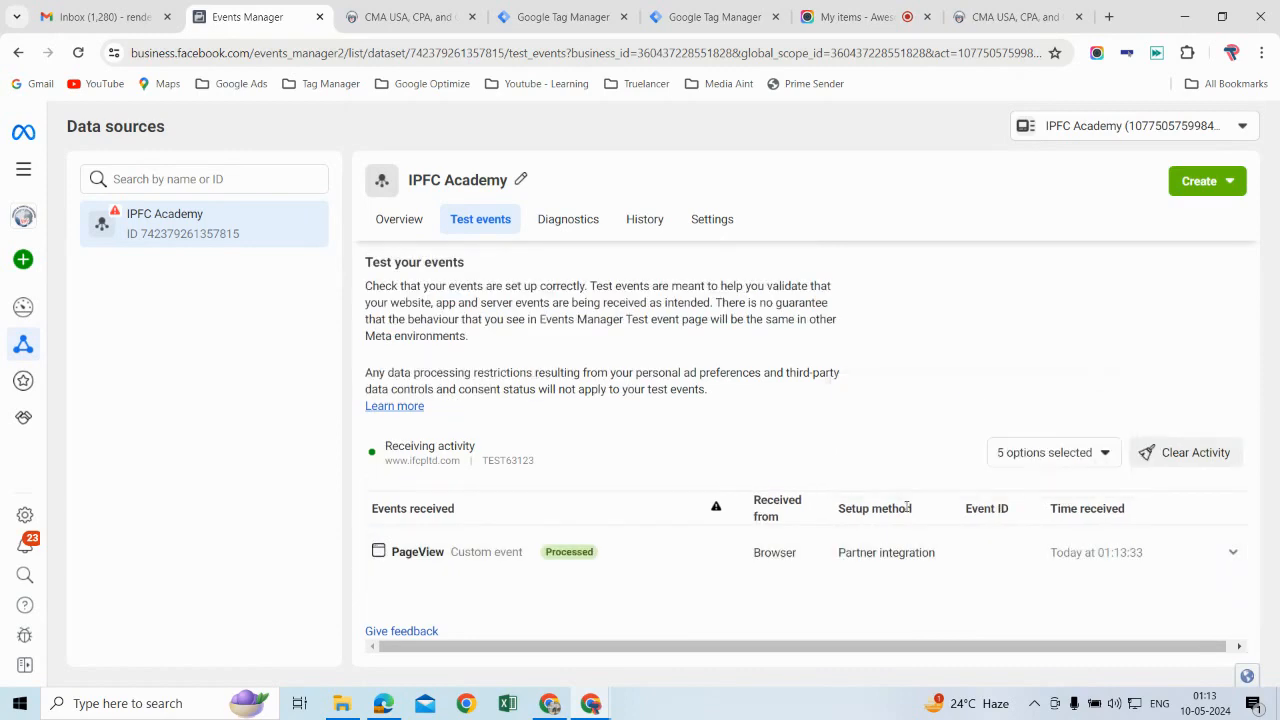
Step: Reload the test events page in Events Manager and clear its session activity again
click(78, 52)
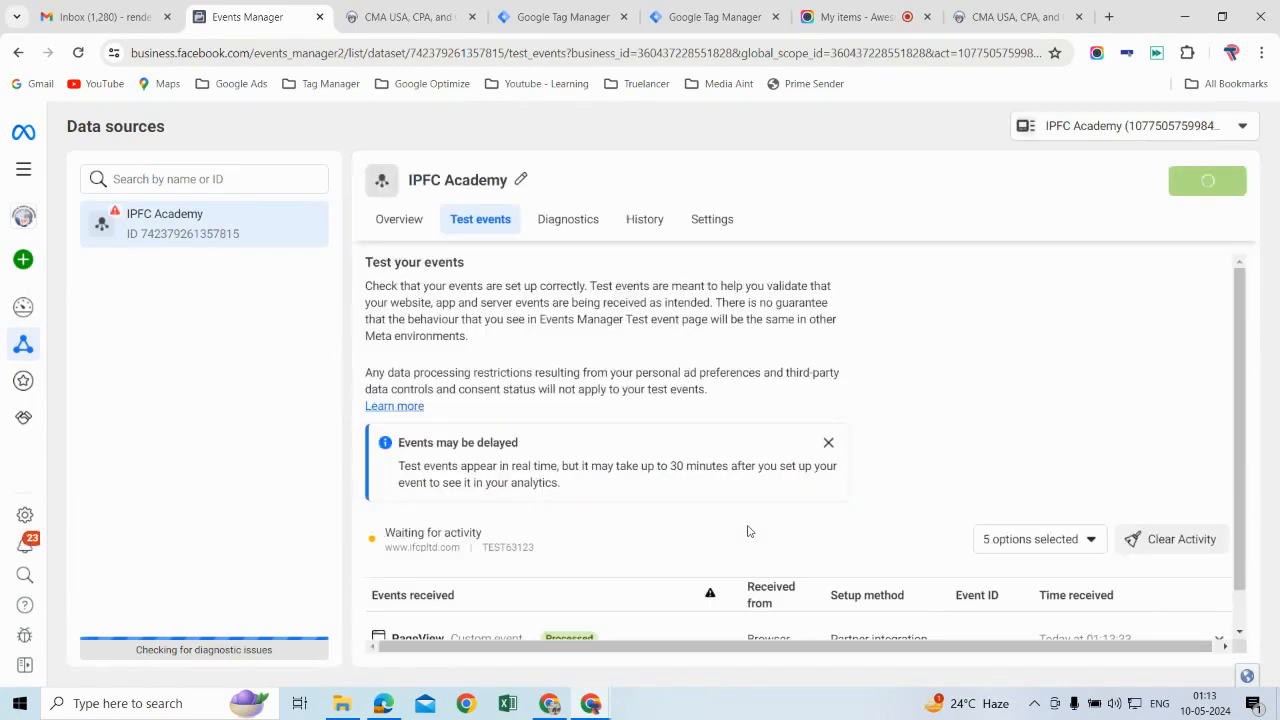
scroll(750, 531, down, 2)
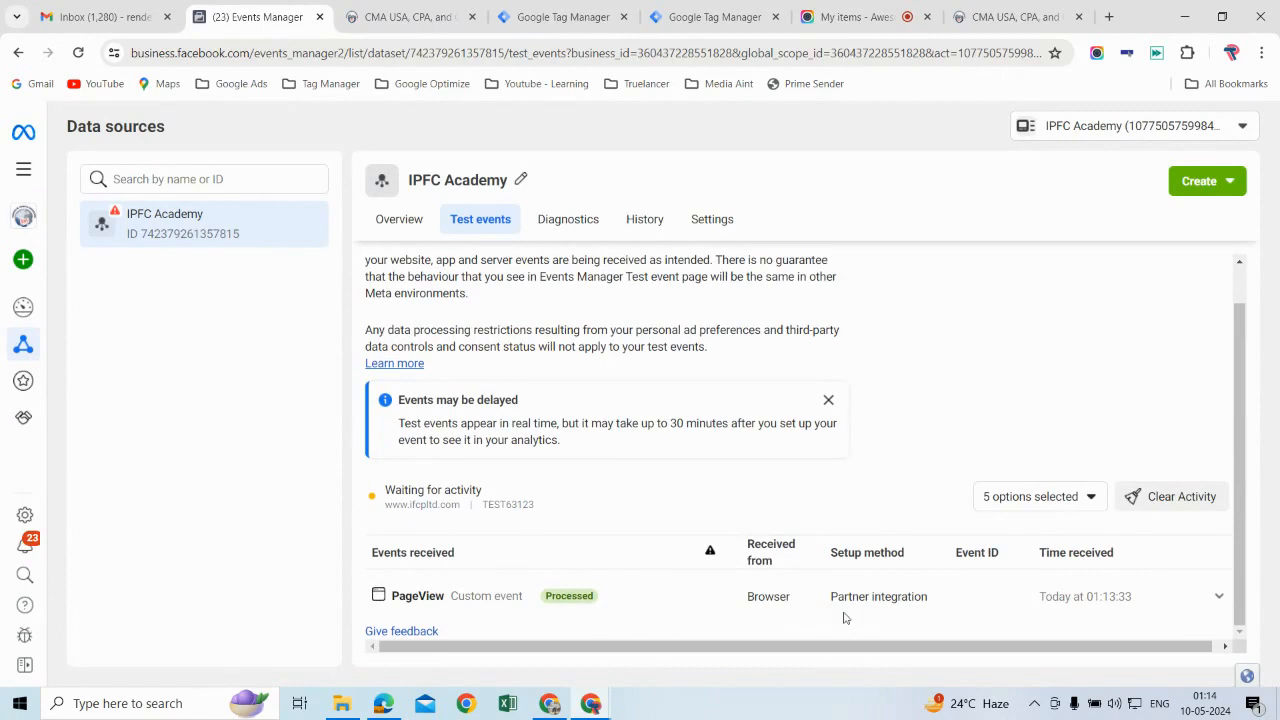
click(1166, 505)
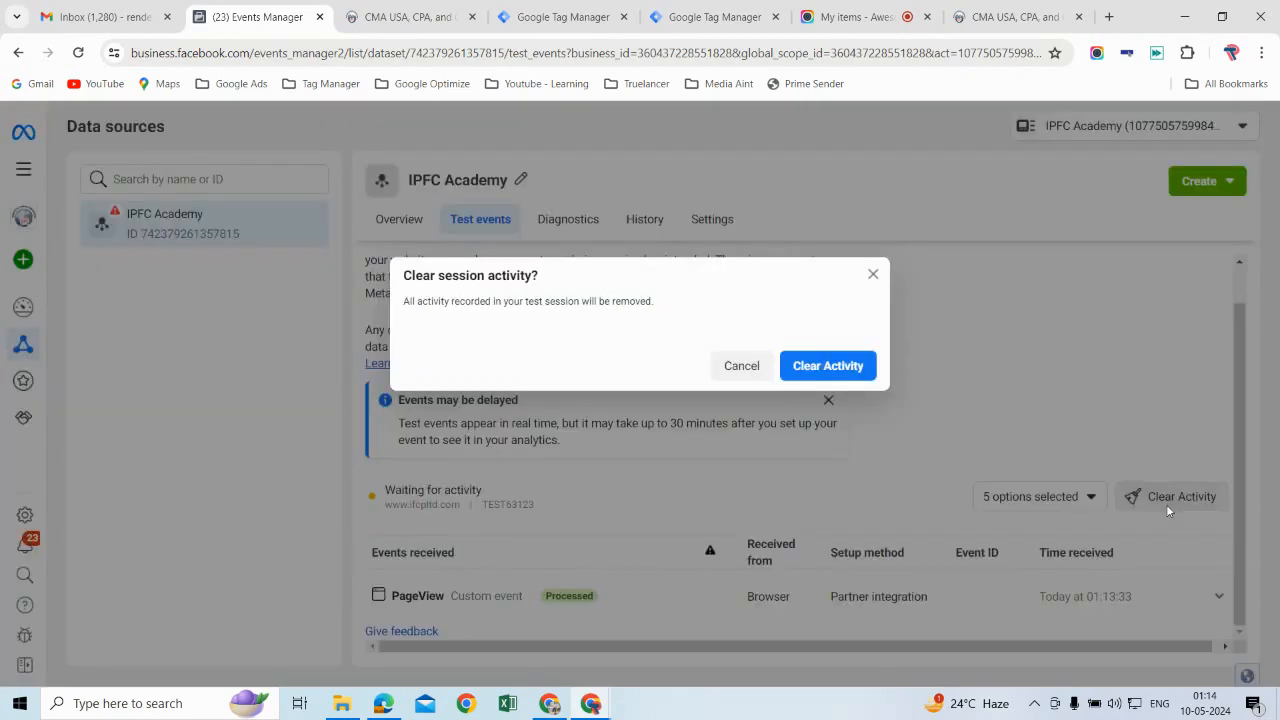
click(828, 366)
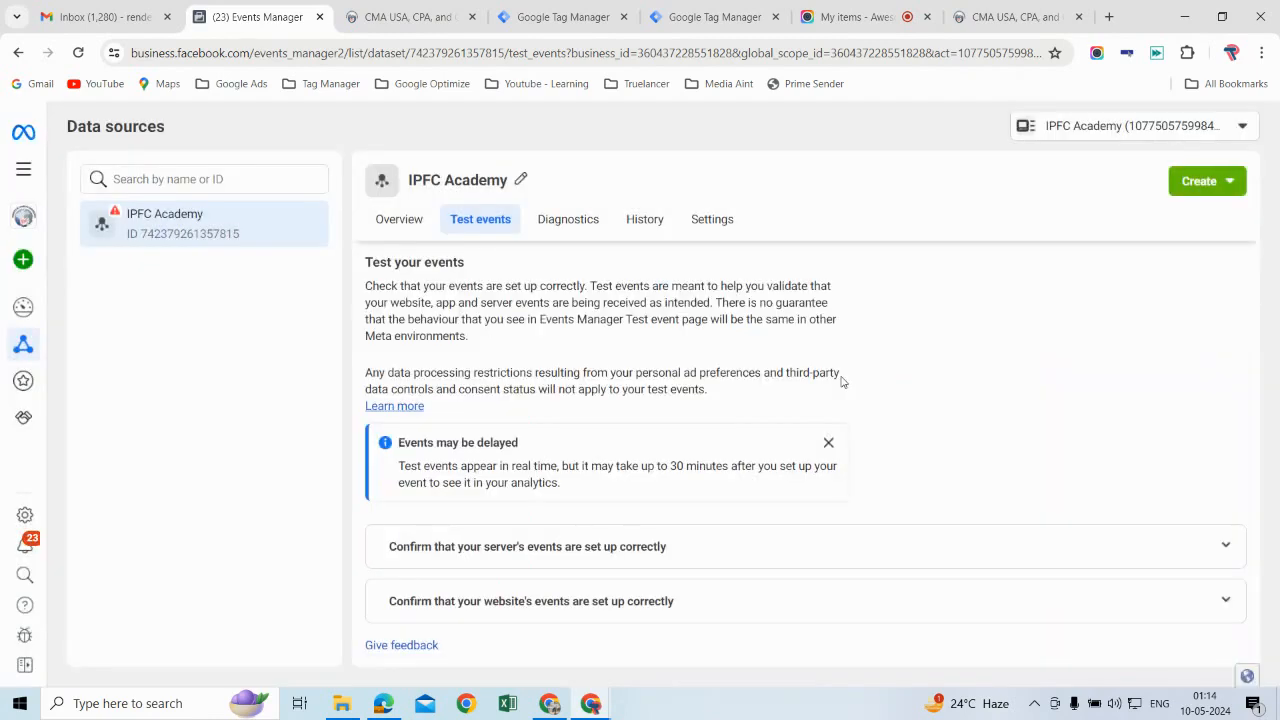
Step: Rerun the website event test with the copied ifcpltd.com URL and check the events received in Events Manager
click(642, 608)
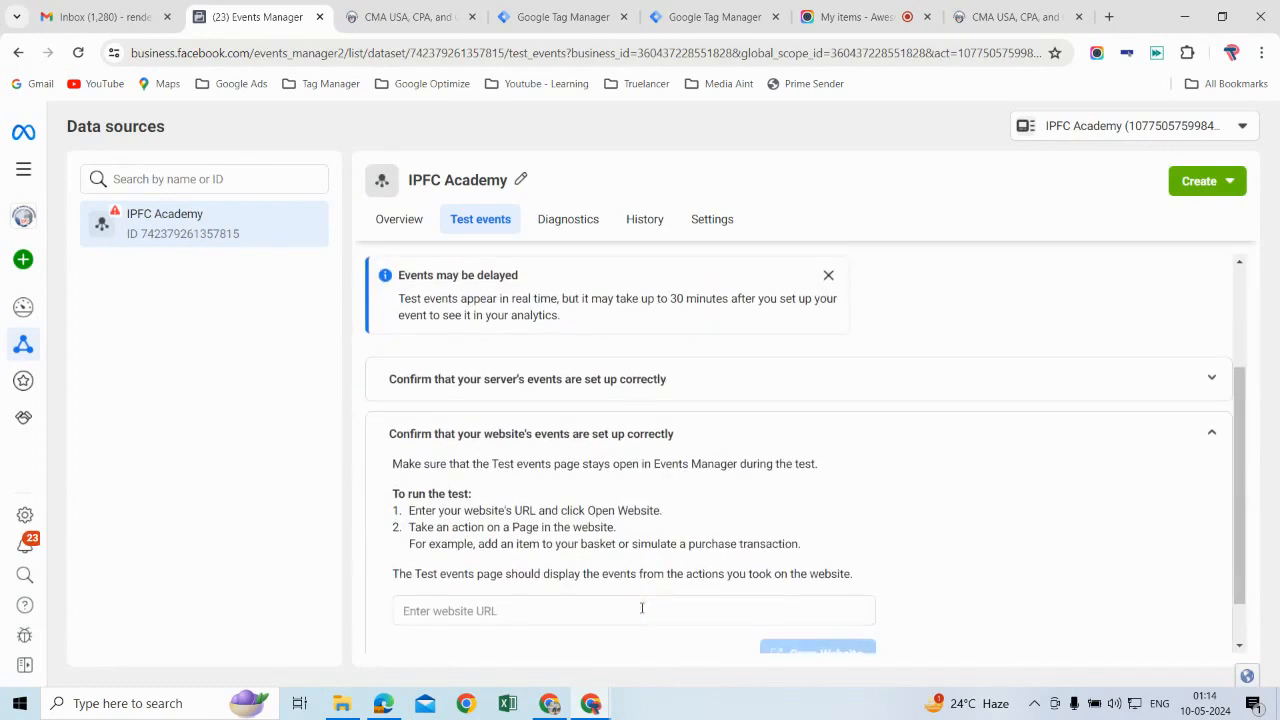
click(613, 613)
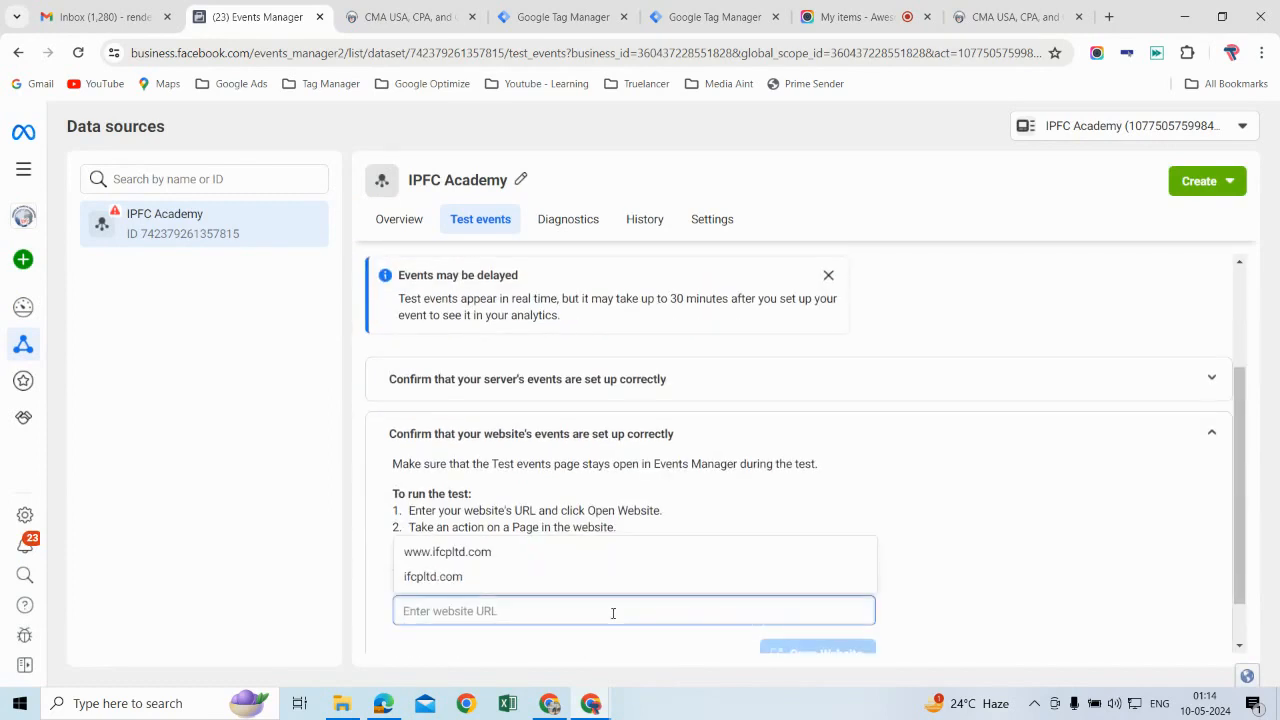
text(https://www.ifcpltd.com/)
click(856, 651)
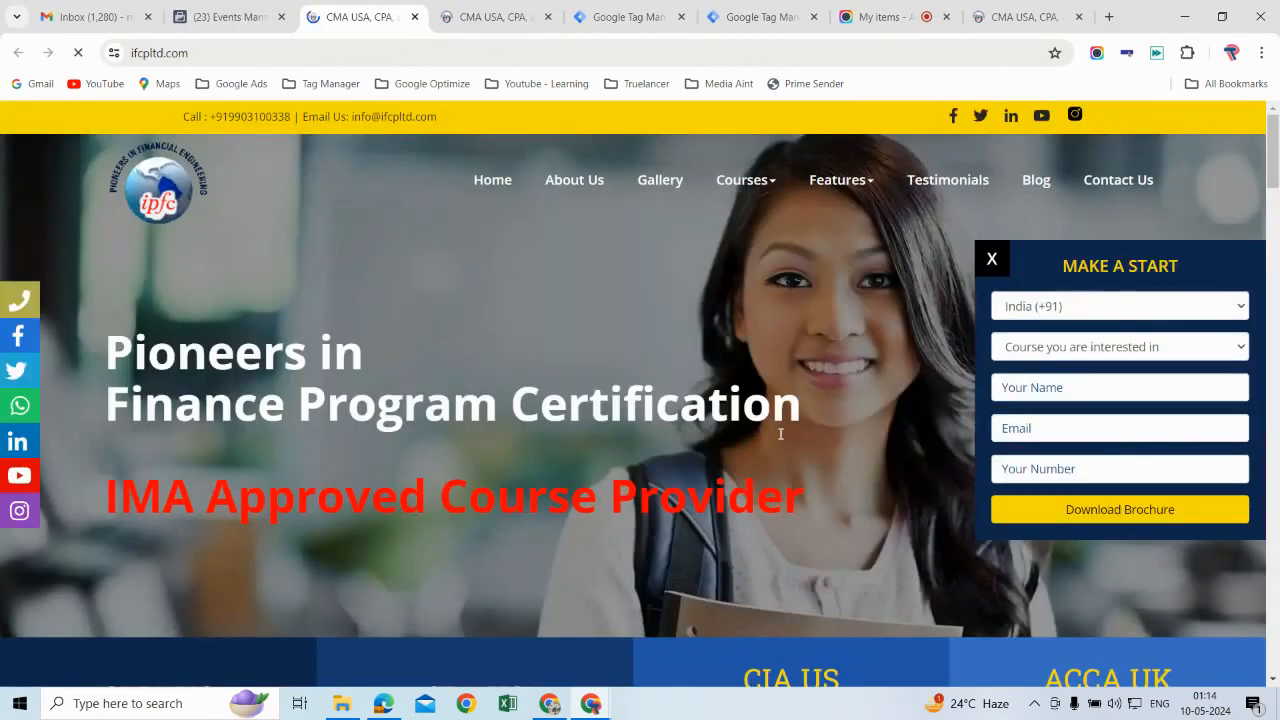
scroll(689, 346, down, 4)
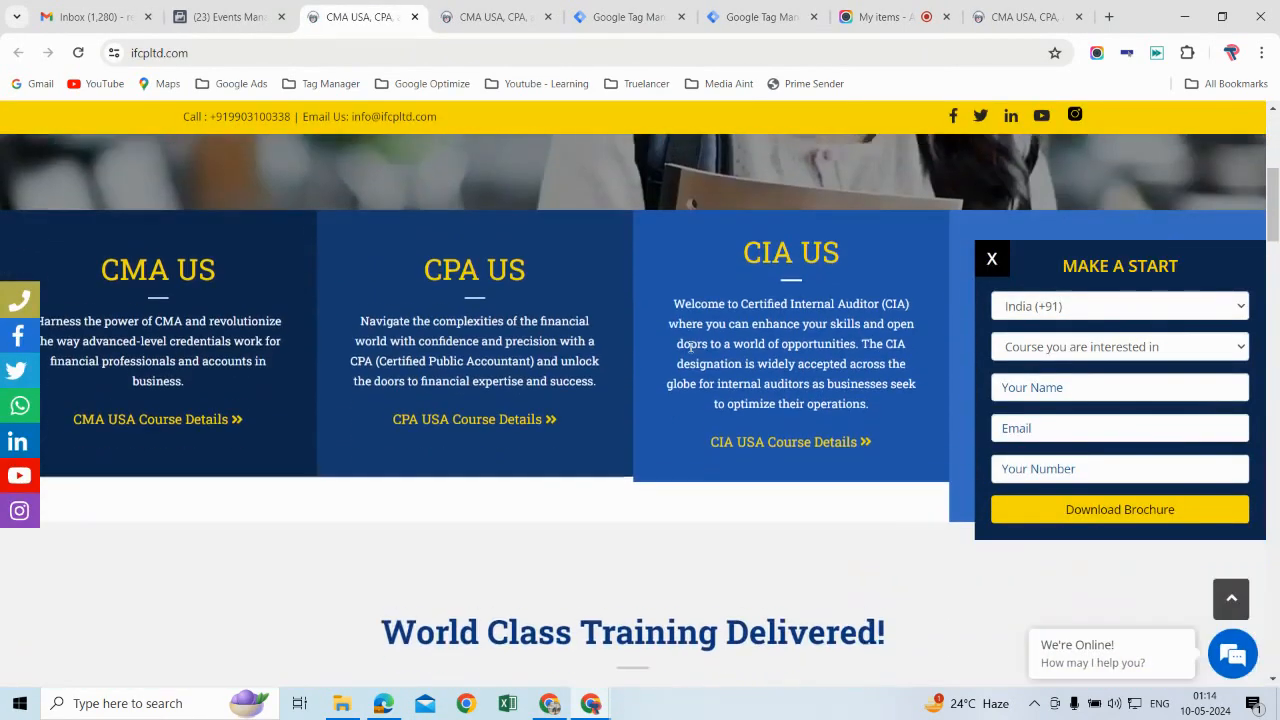
click(240, 17)
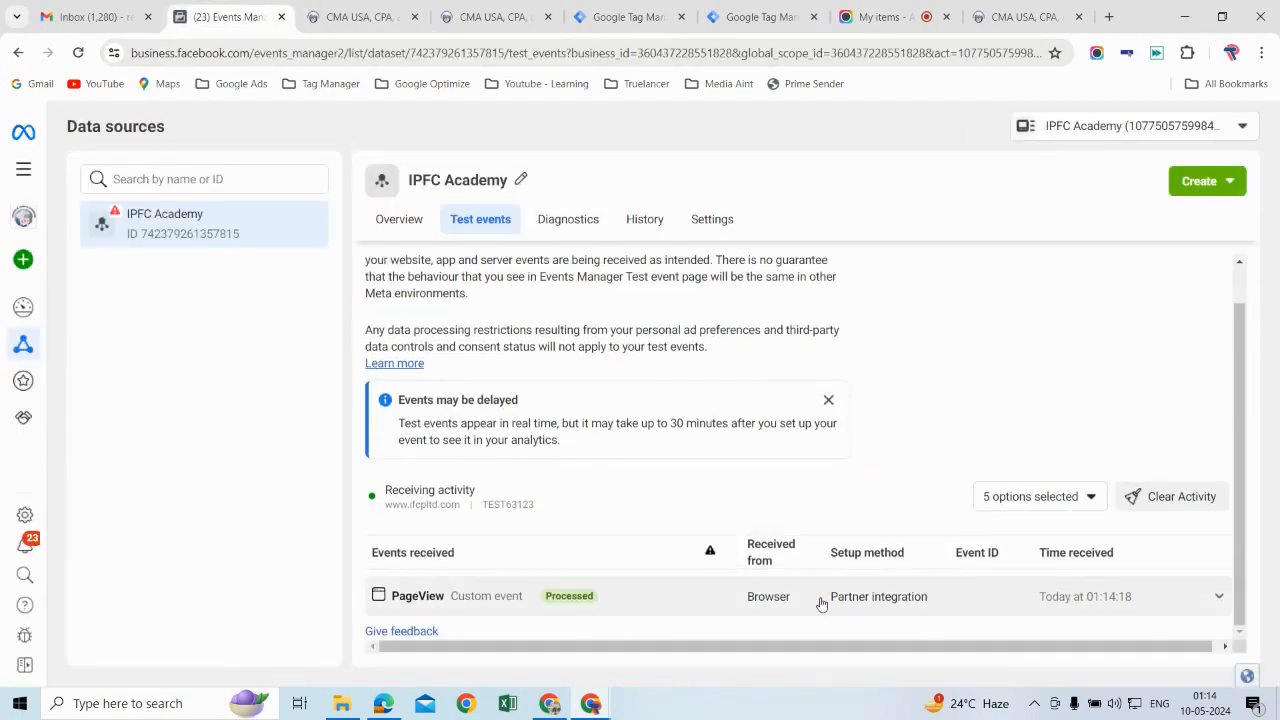
click(883, 17)
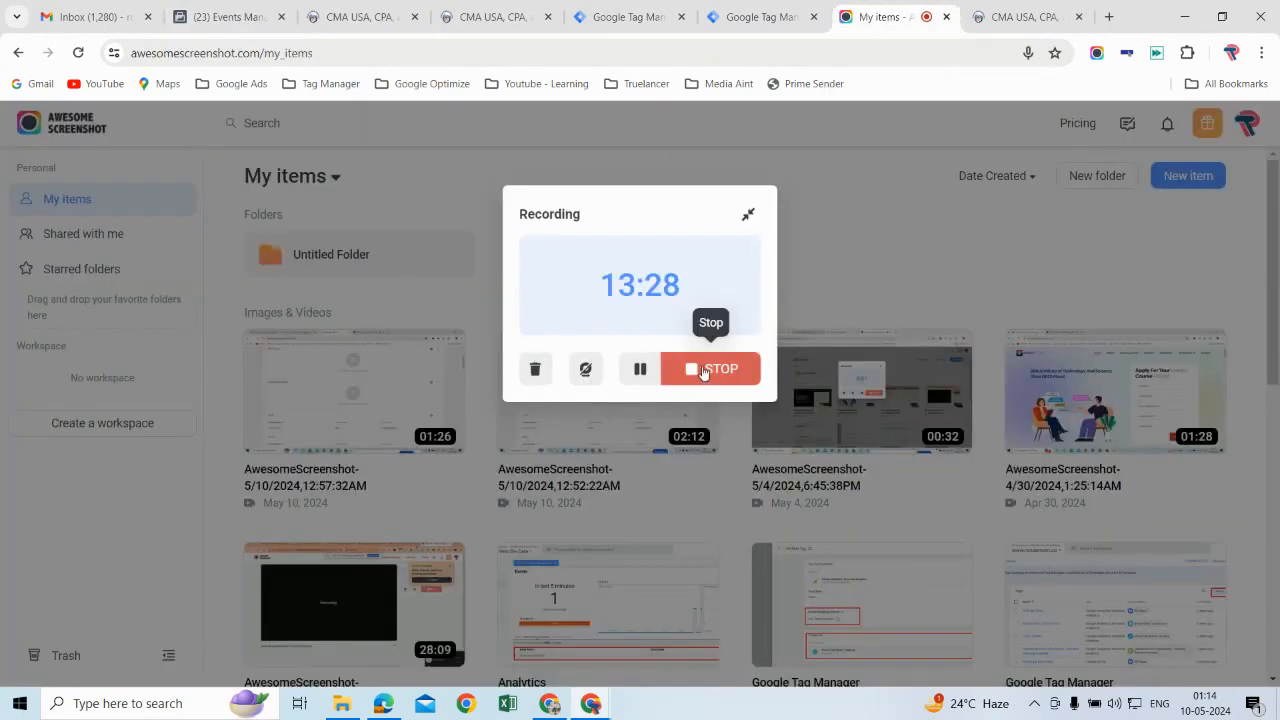
click(700, 367)
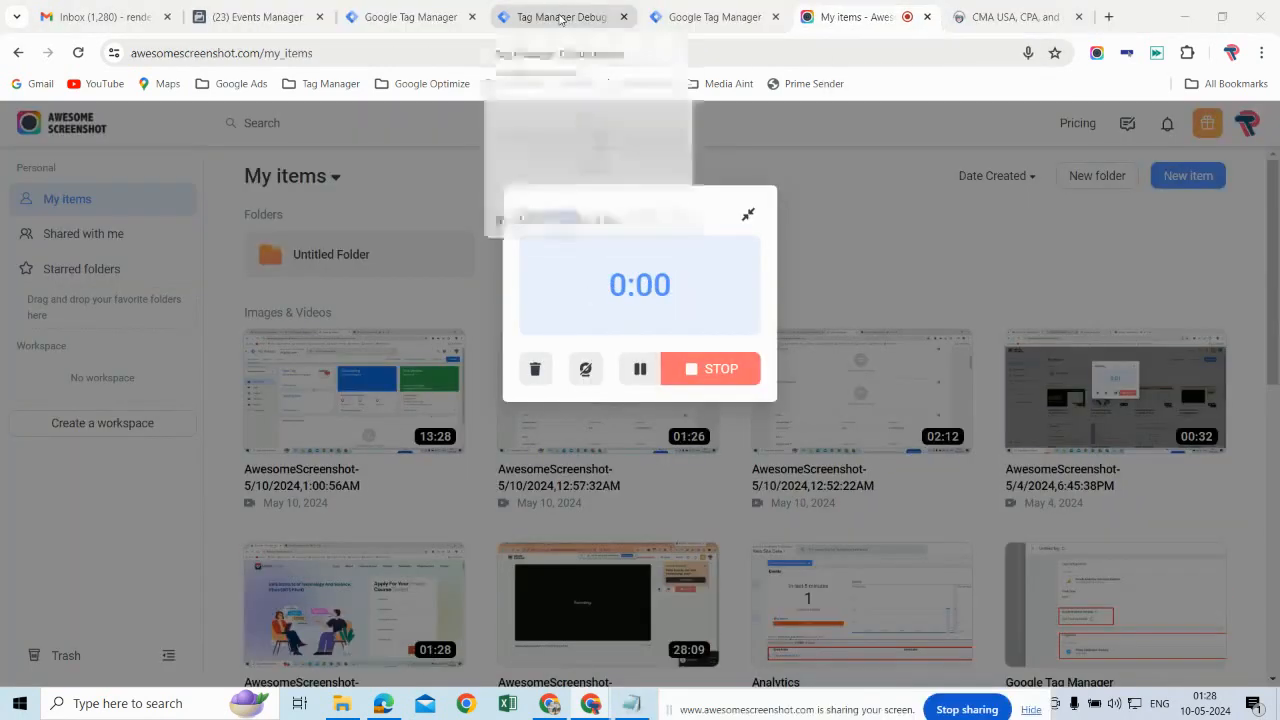
Step: Review the FB CAPI tag's debug details and Events Manager's test events, and close the server container's debug session
click(561, 18)
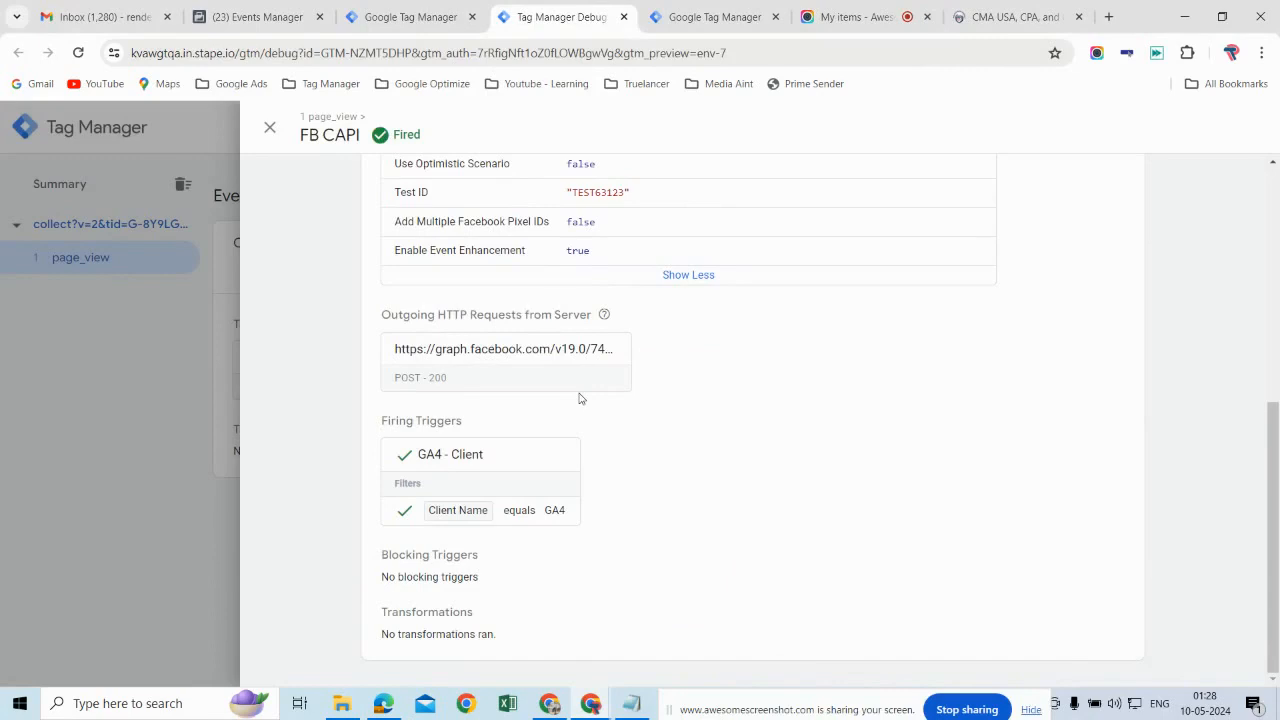
click(289, 22)
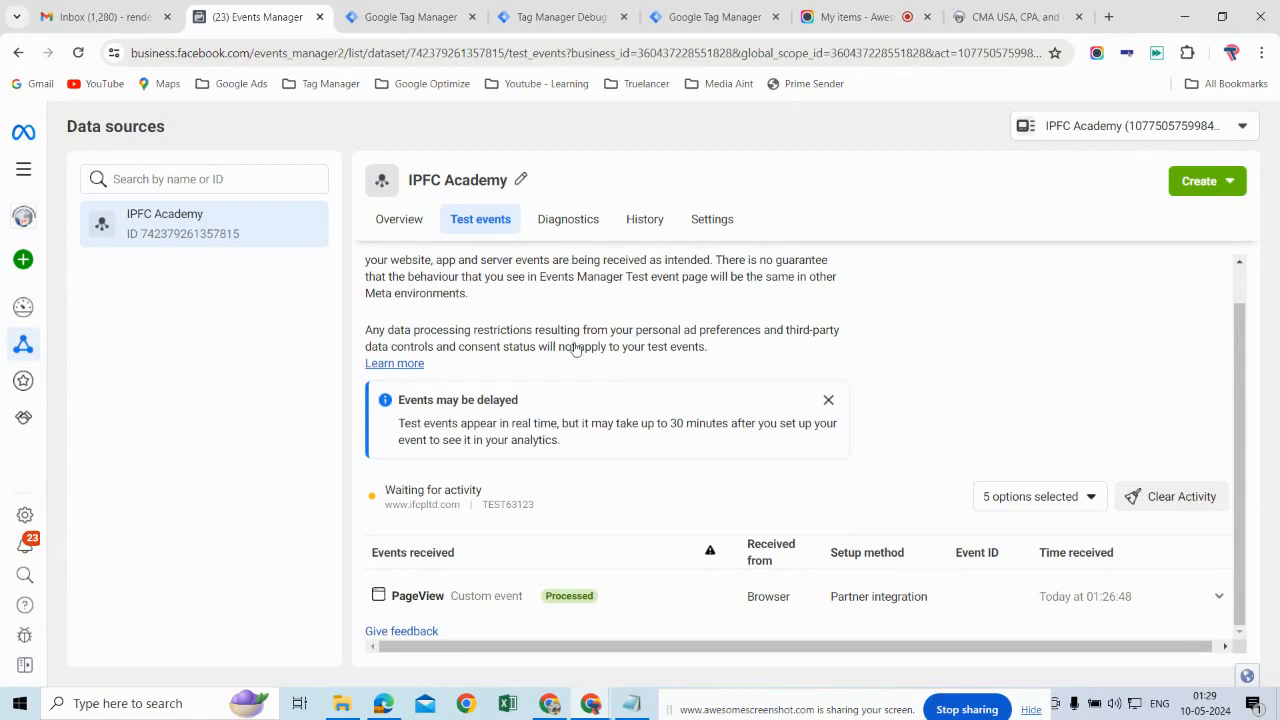
click(422, 16)
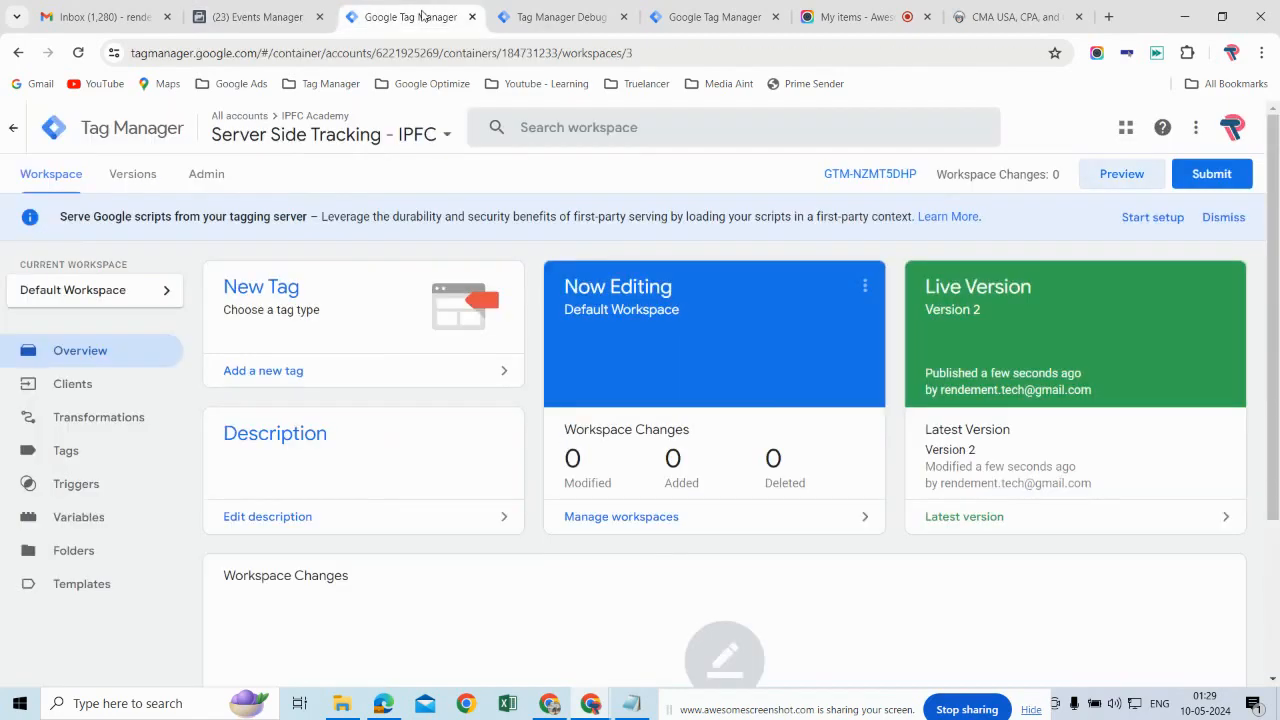
click(566, 24)
click(624, 17)
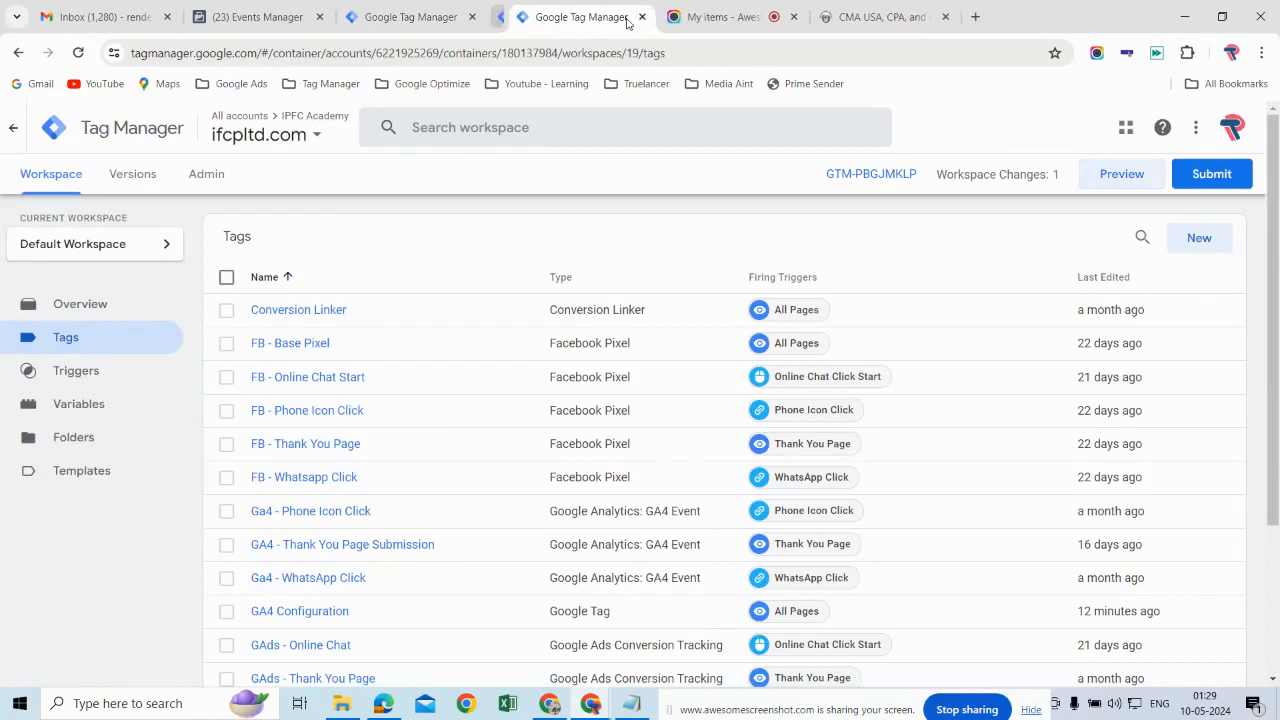
click(1122, 175)
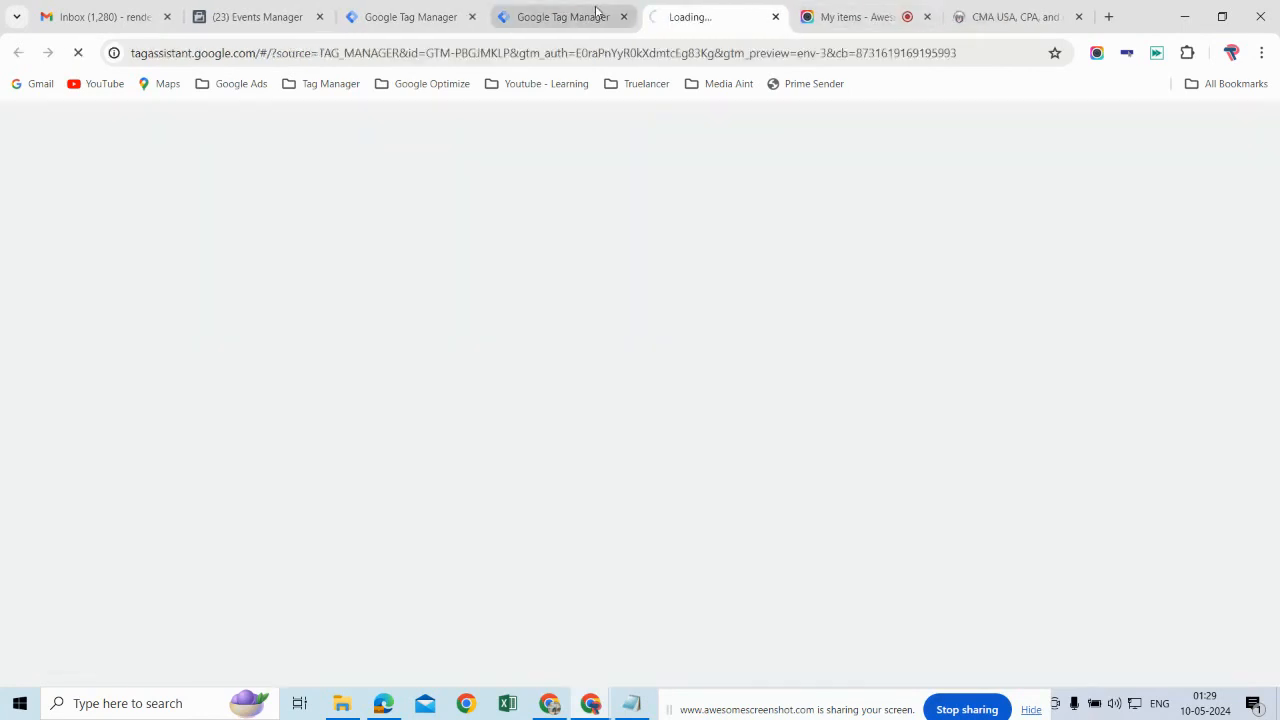
click(412, 18)
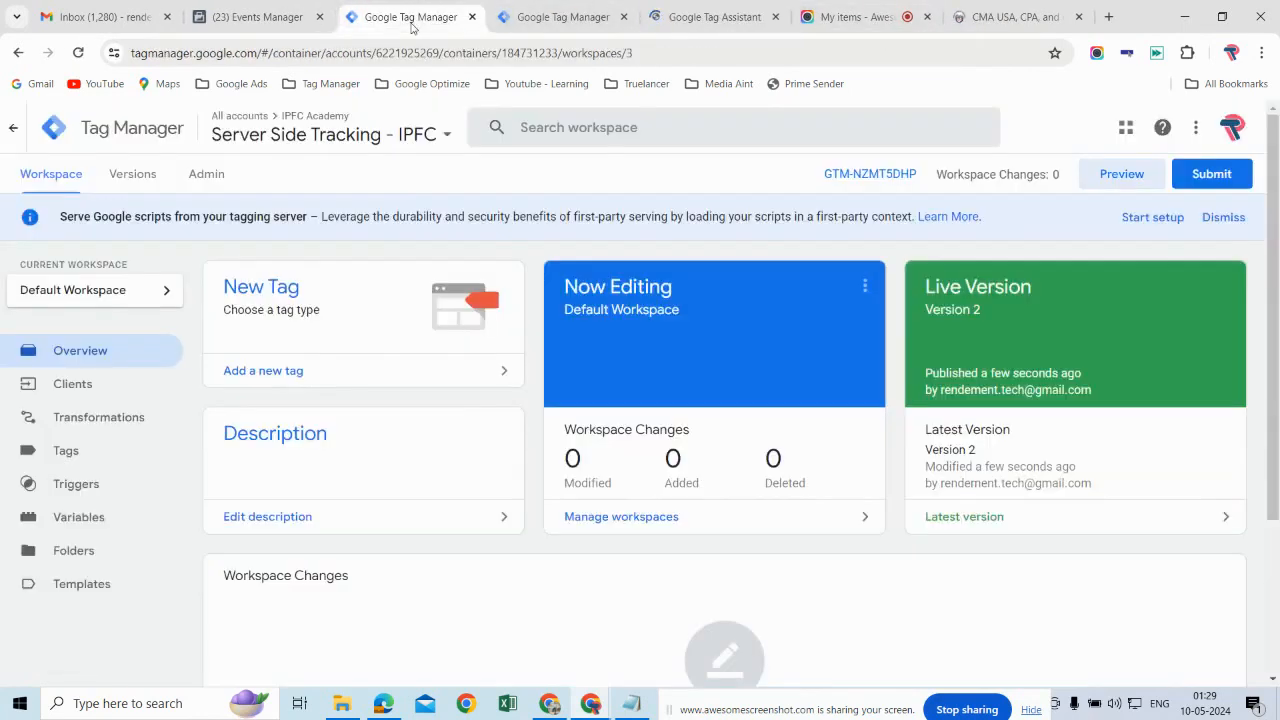
click(777, 18)
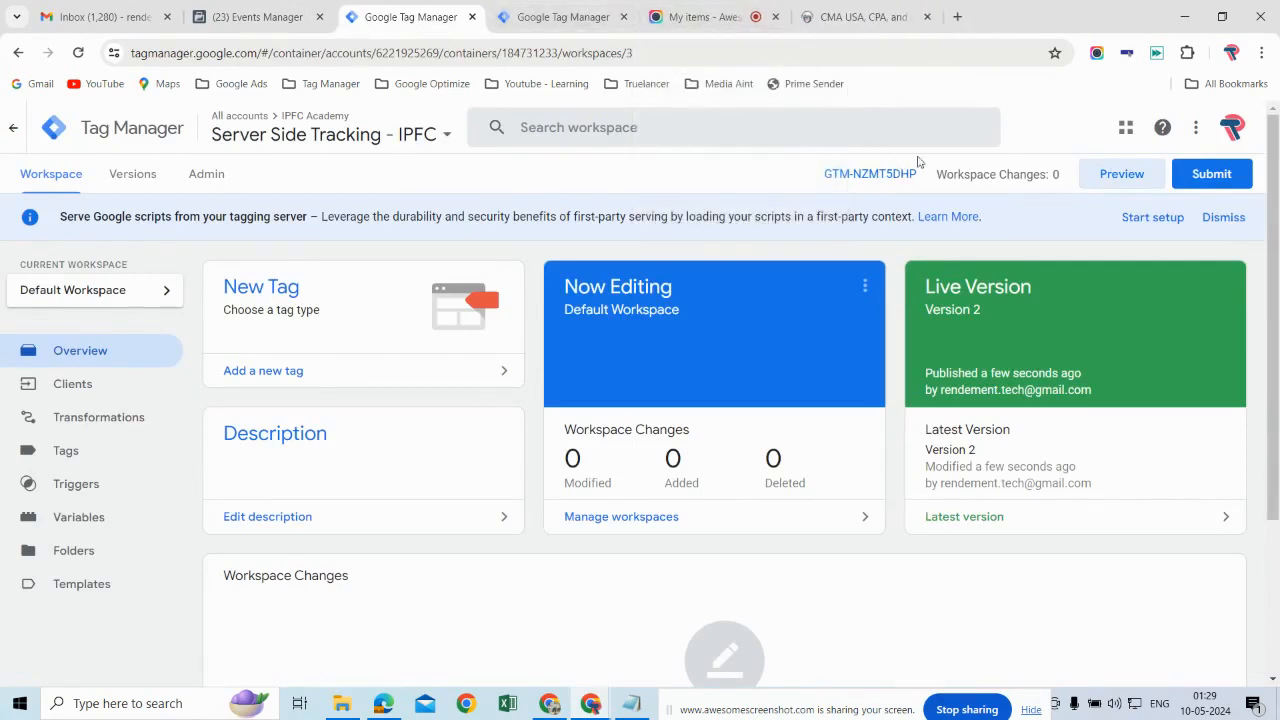
Step: Start a new preview session for the Server Side Tracking - IPFC container
click(1123, 177)
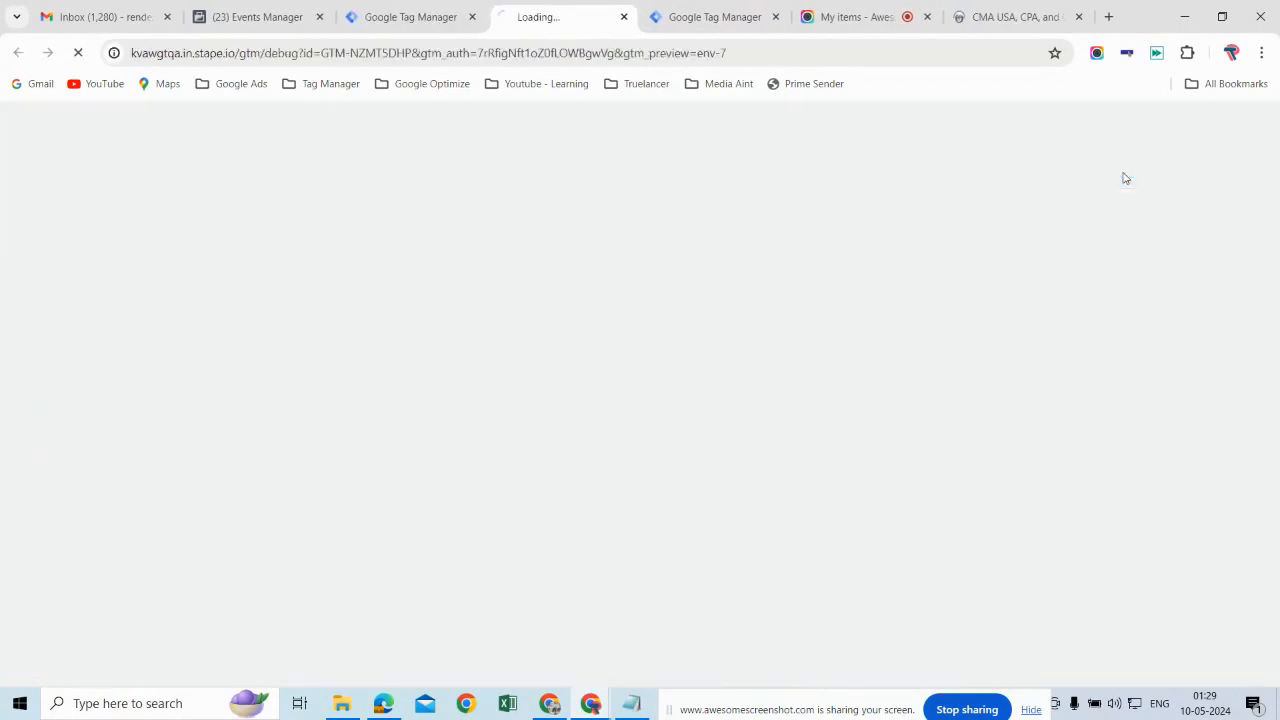
click(727, 18)
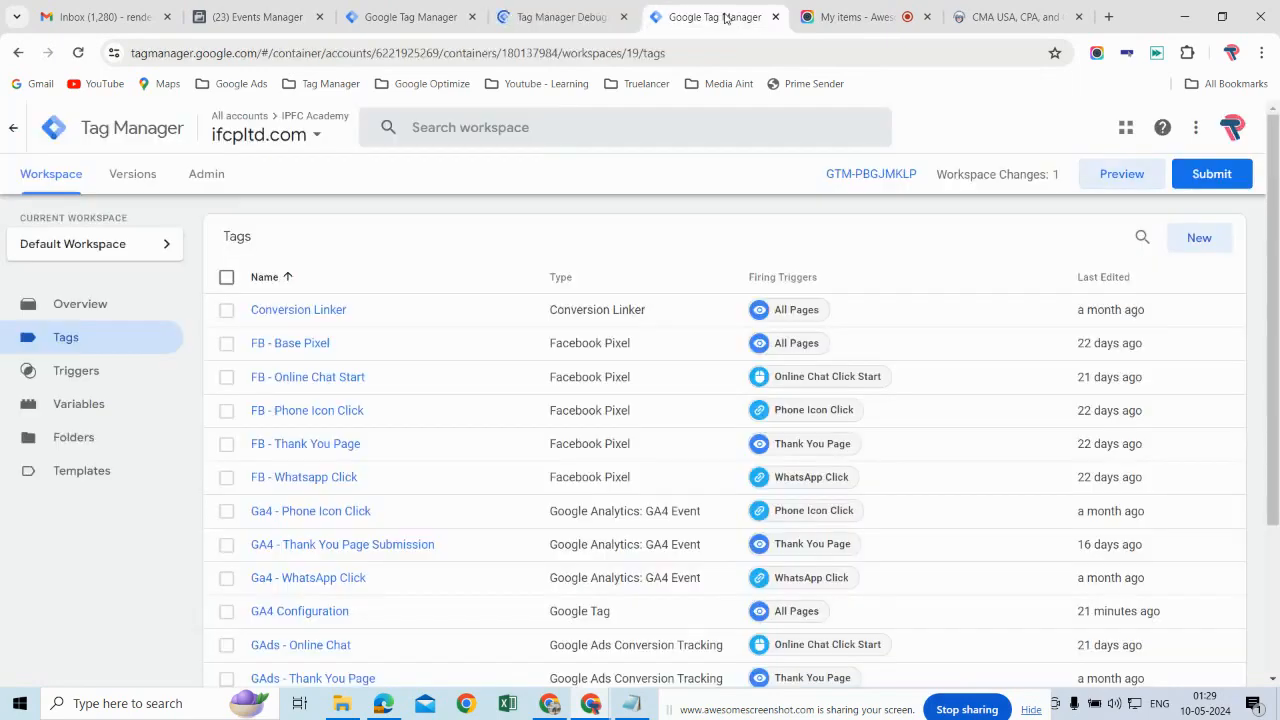
click(1122, 176)
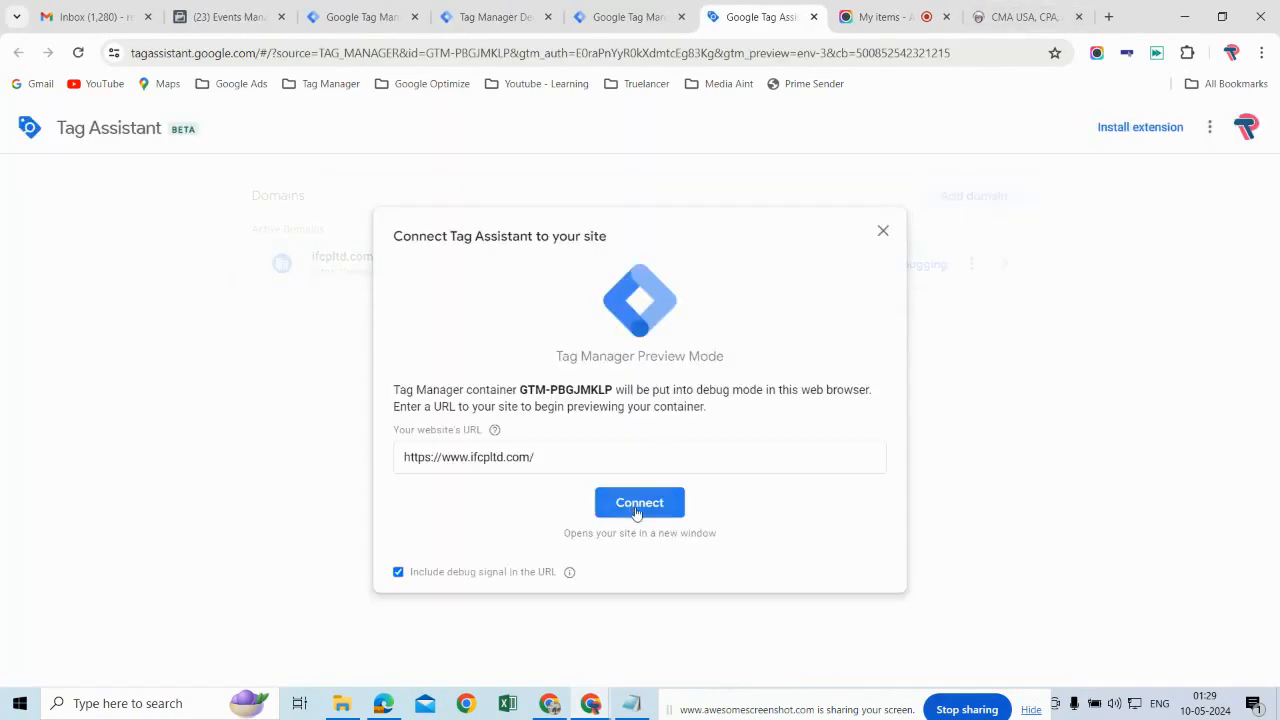
click(641, 503)
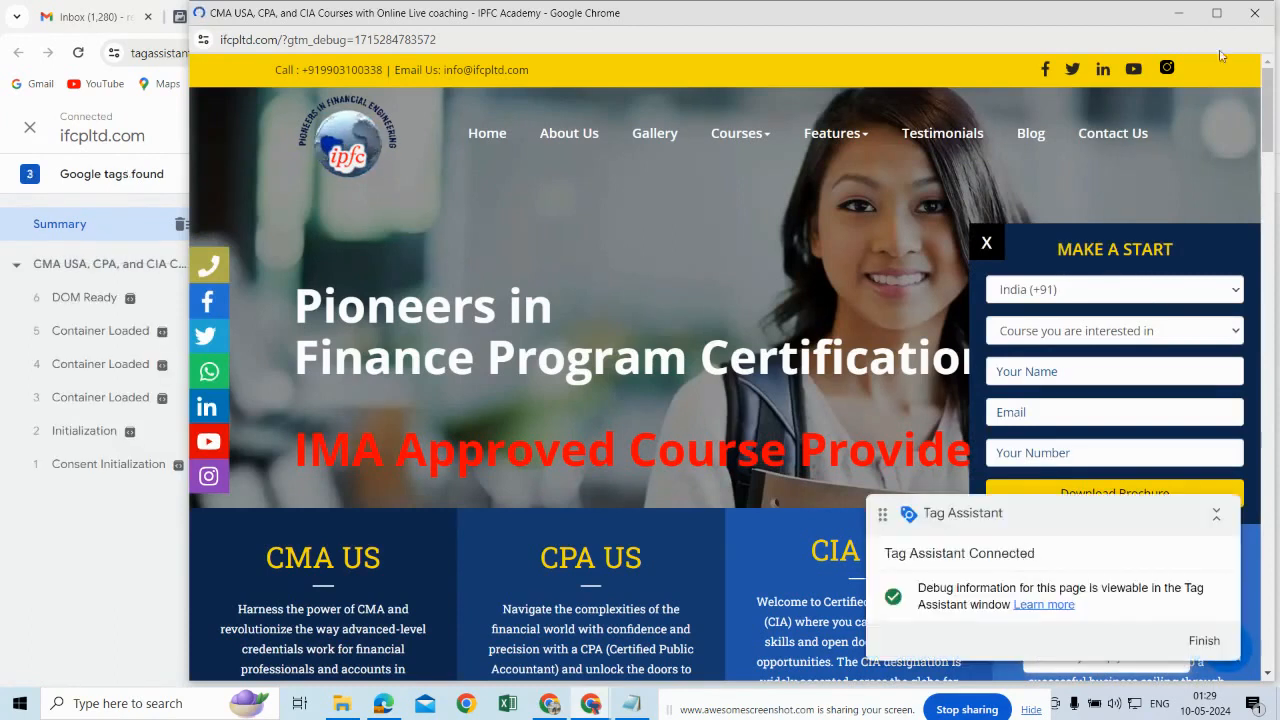
click(1183, 13)
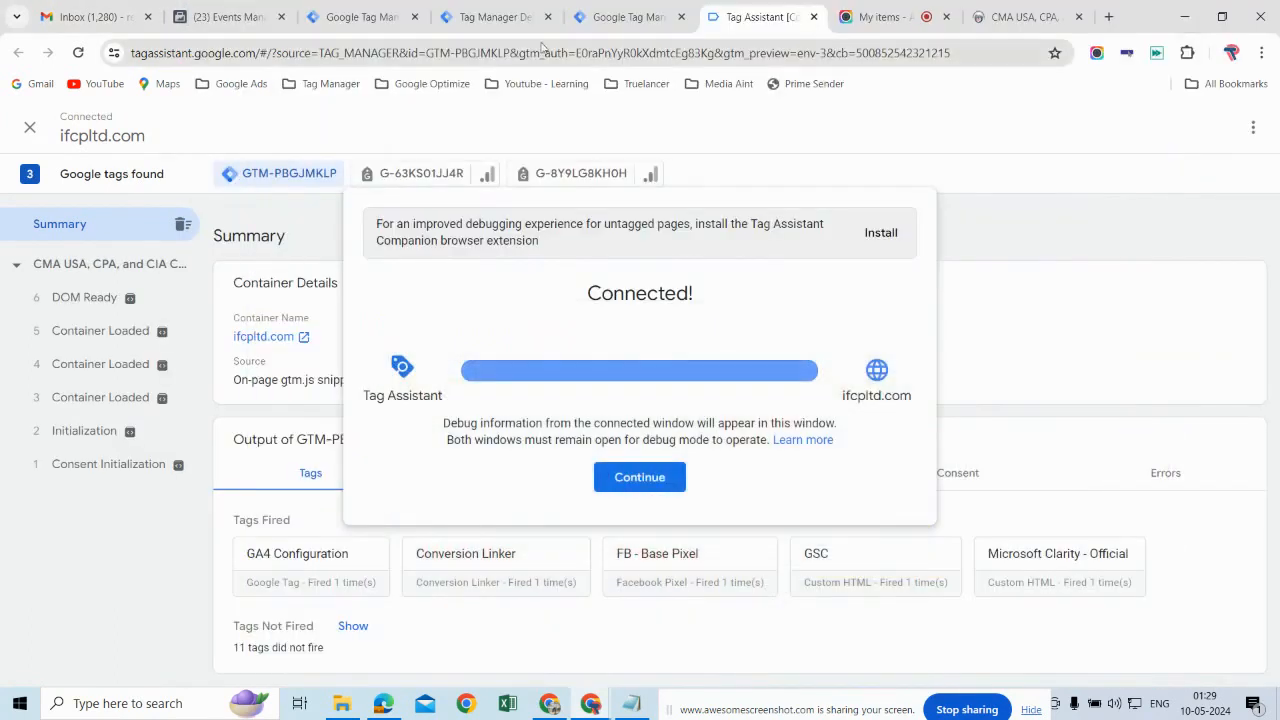
click(660, 484)
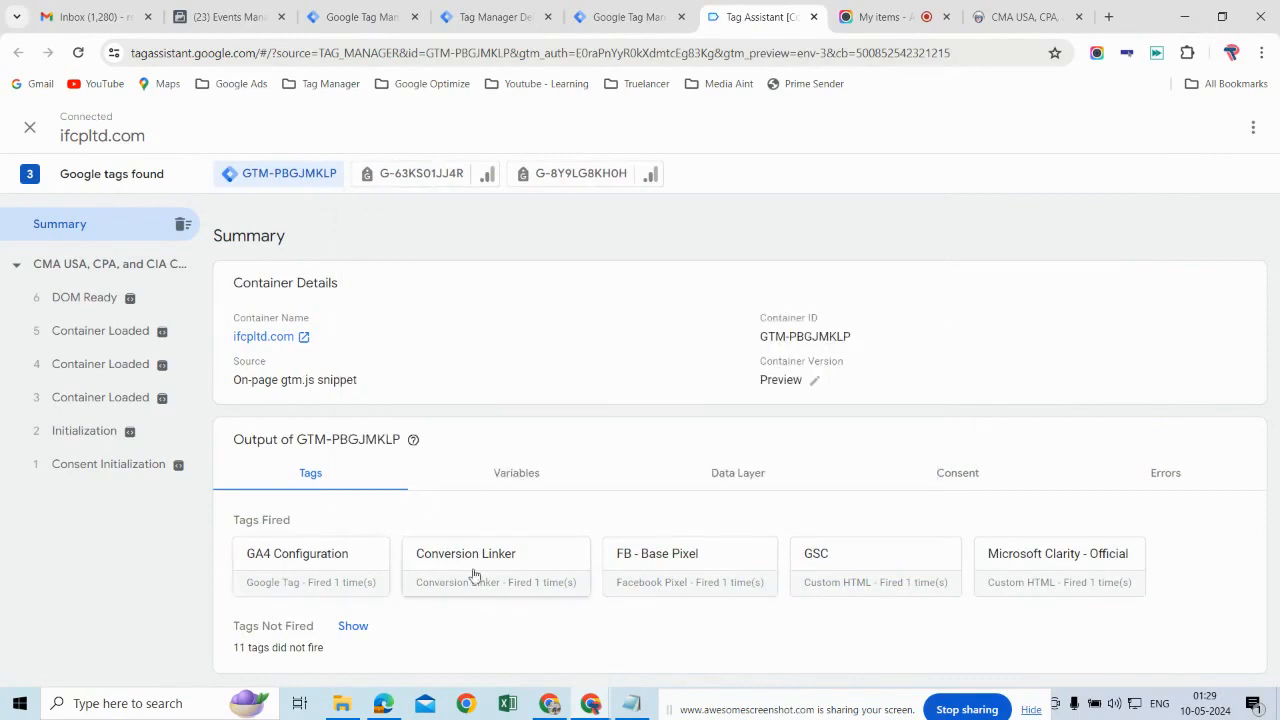
Step: Inspect the FB CAPI tag's details for the page_view event in the server container's debug session, including its outgoing request and firing trigger
click(511, 12)
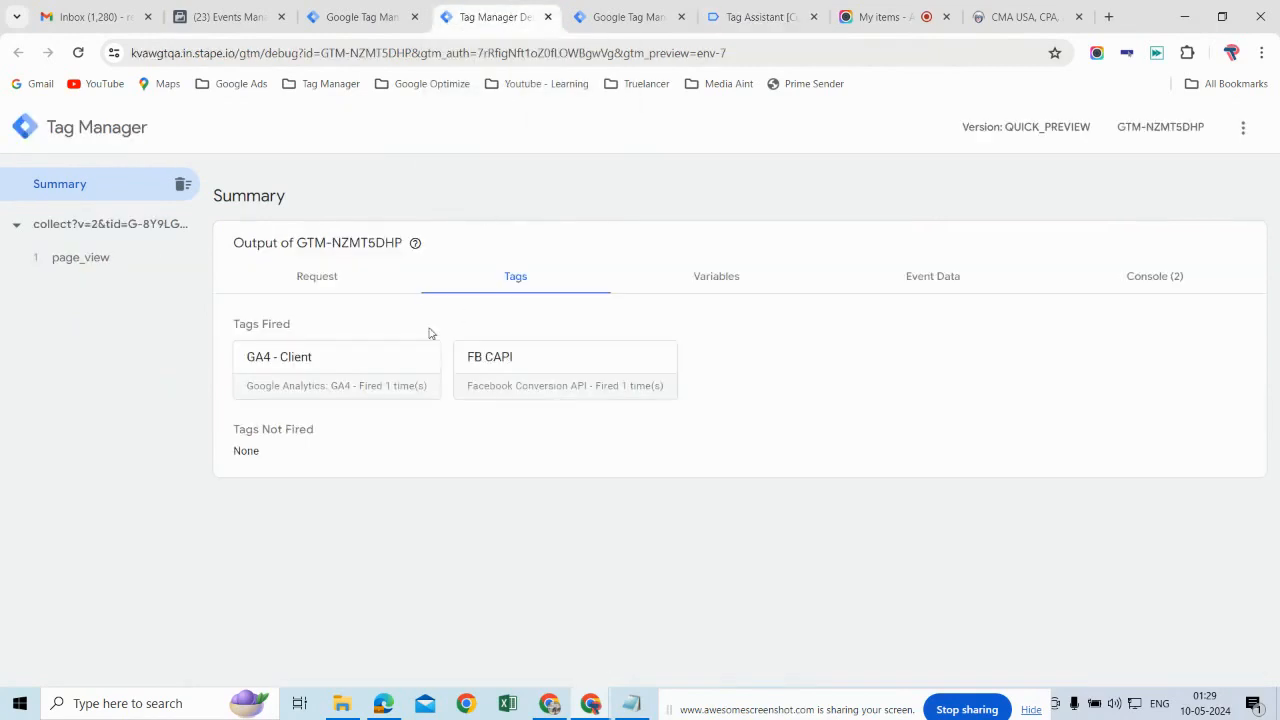
click(131, 271)
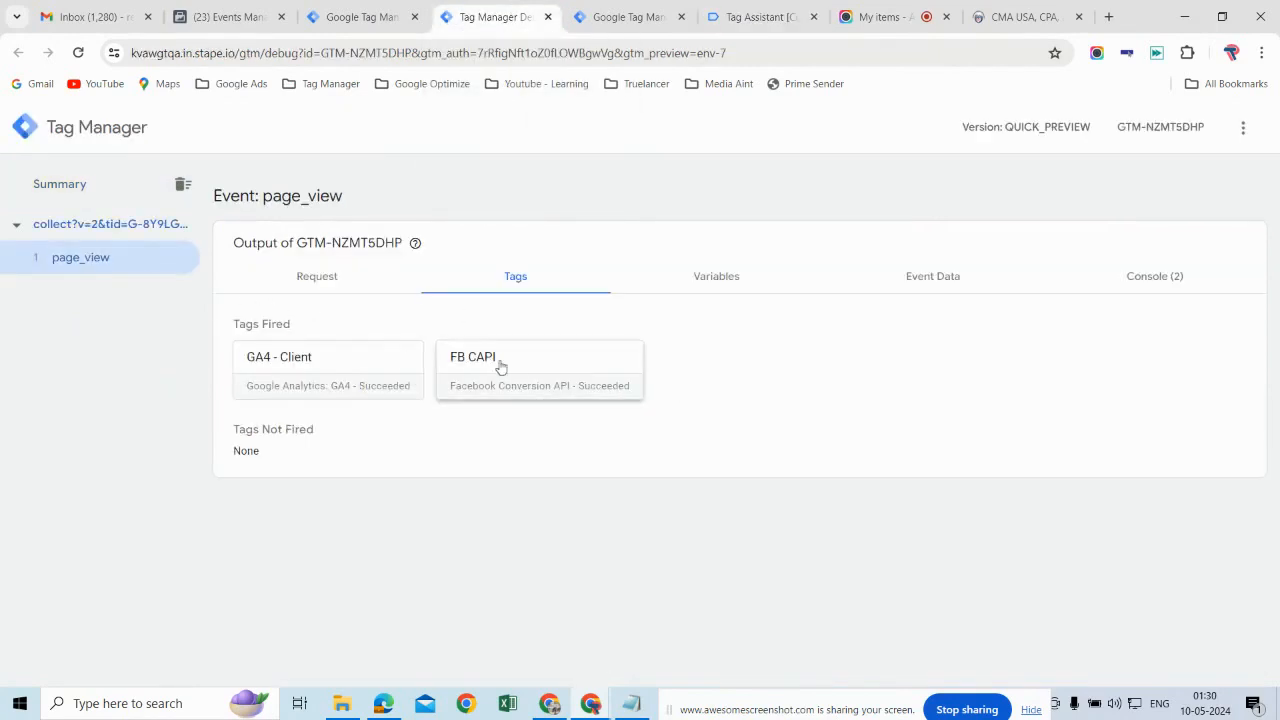
click(575, 373)
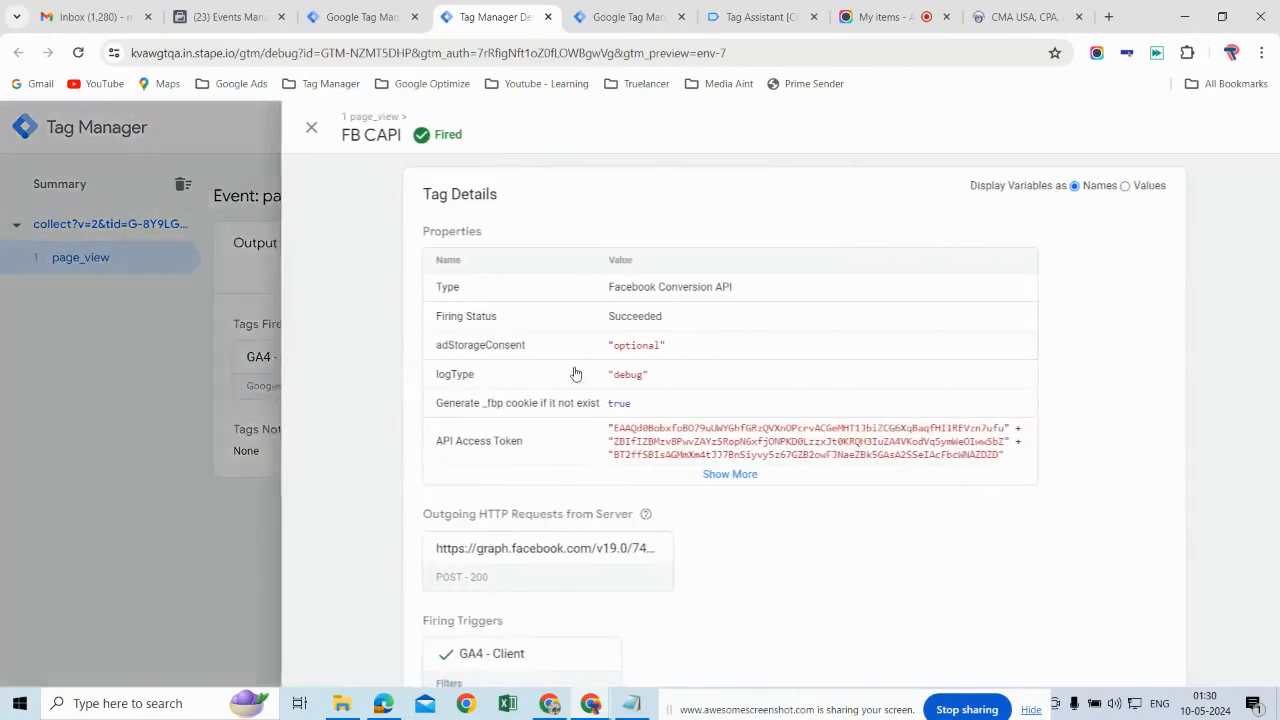
scroll(752, 541, down, 3)
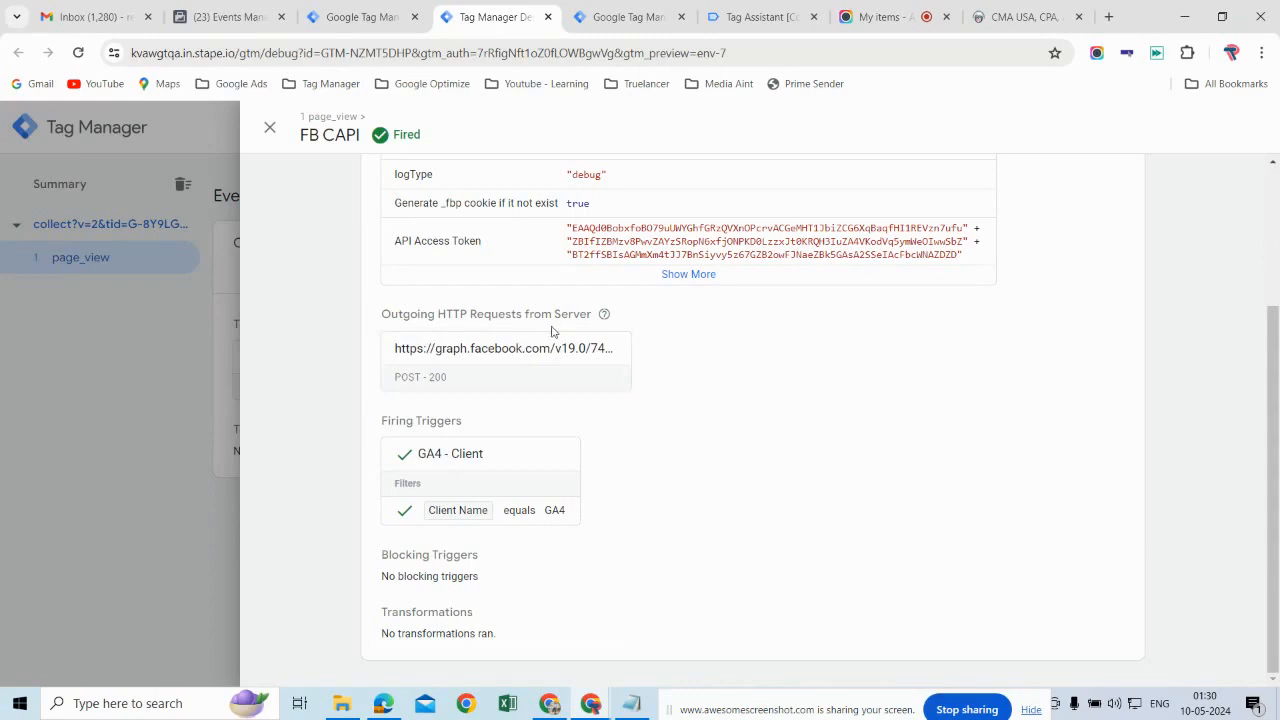
click(270, 128)
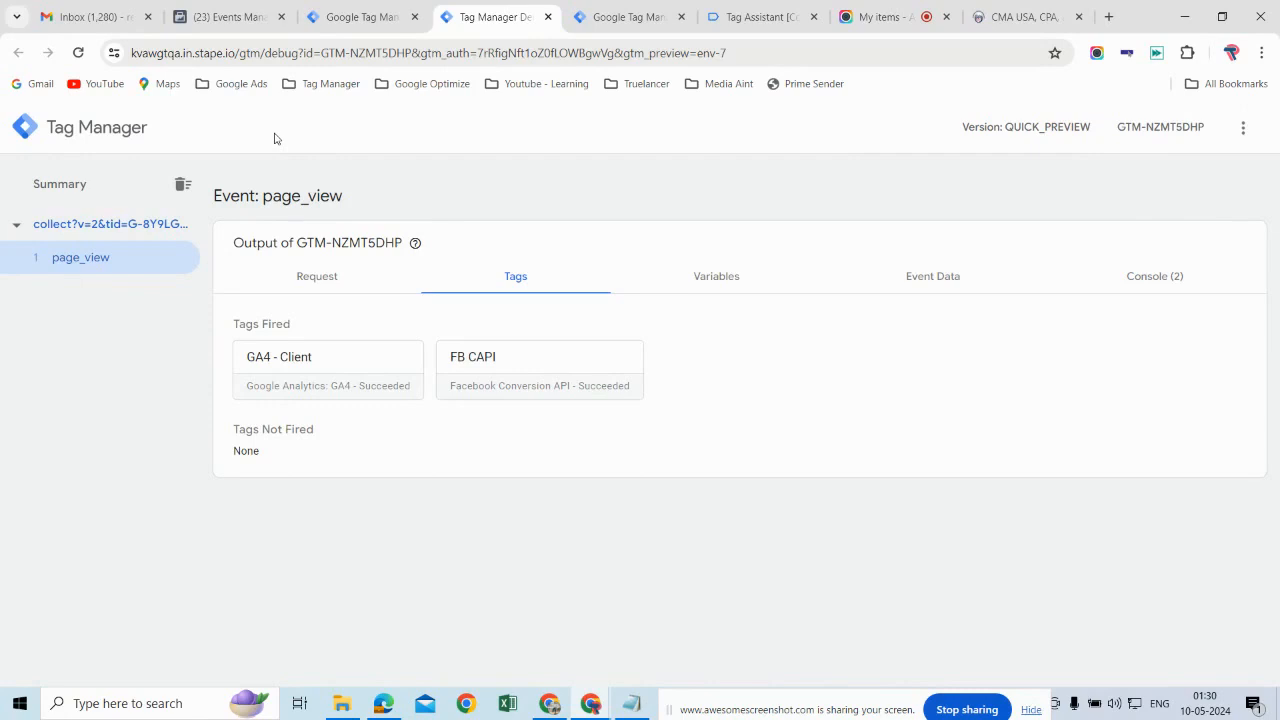
Step: Examine the latest server and browser PageView events under IPFC Academy's test events in Events Manager, comparing their event details
click(250, 20)
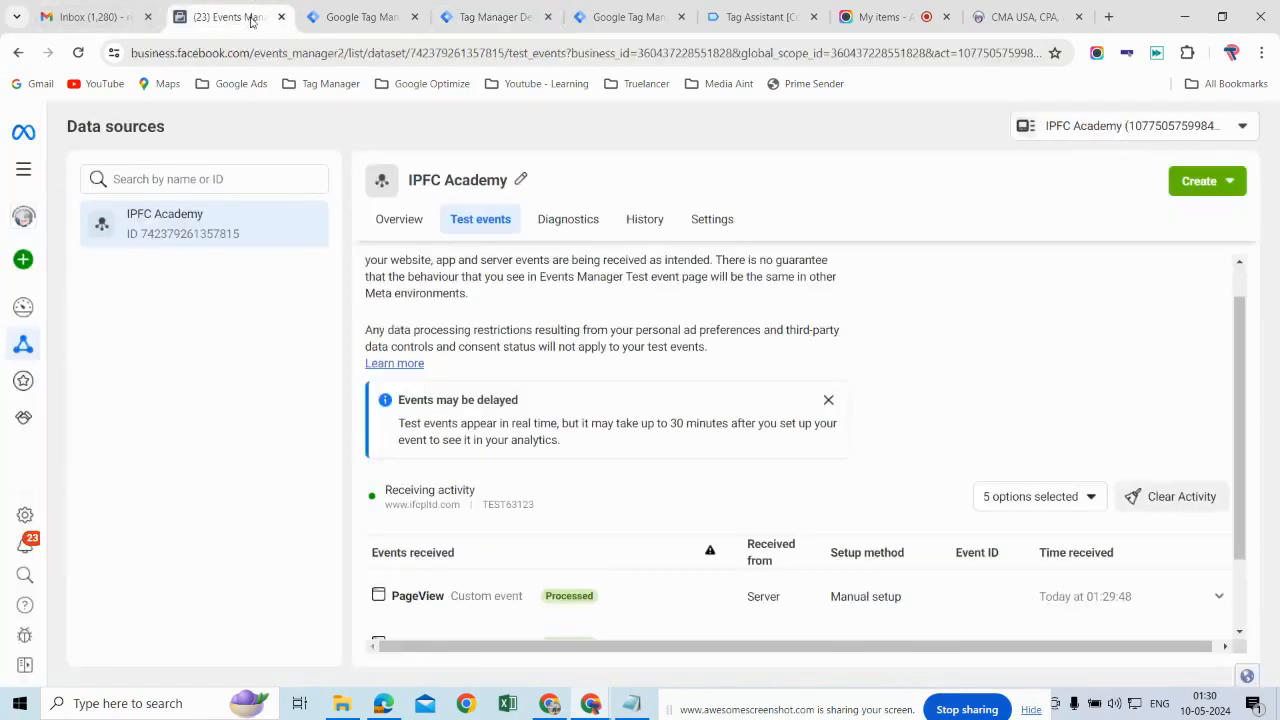
scroll(818, 486, down, 2)
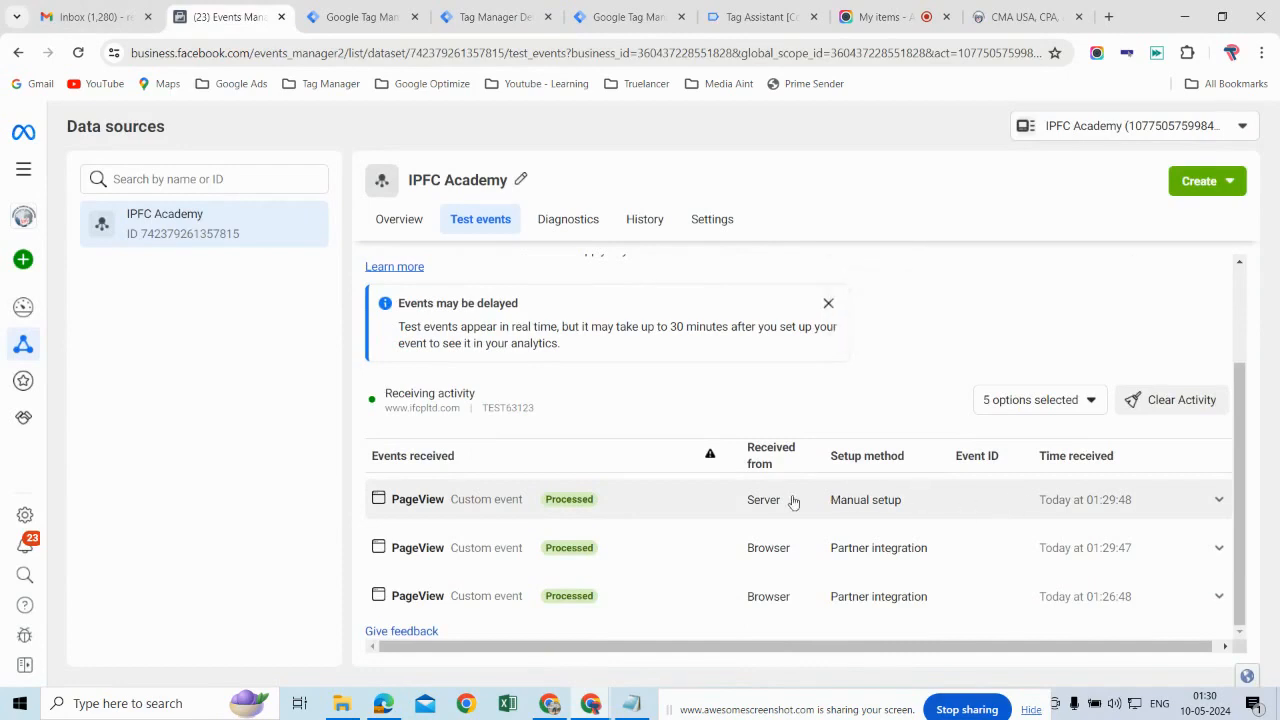
click(940, 519)
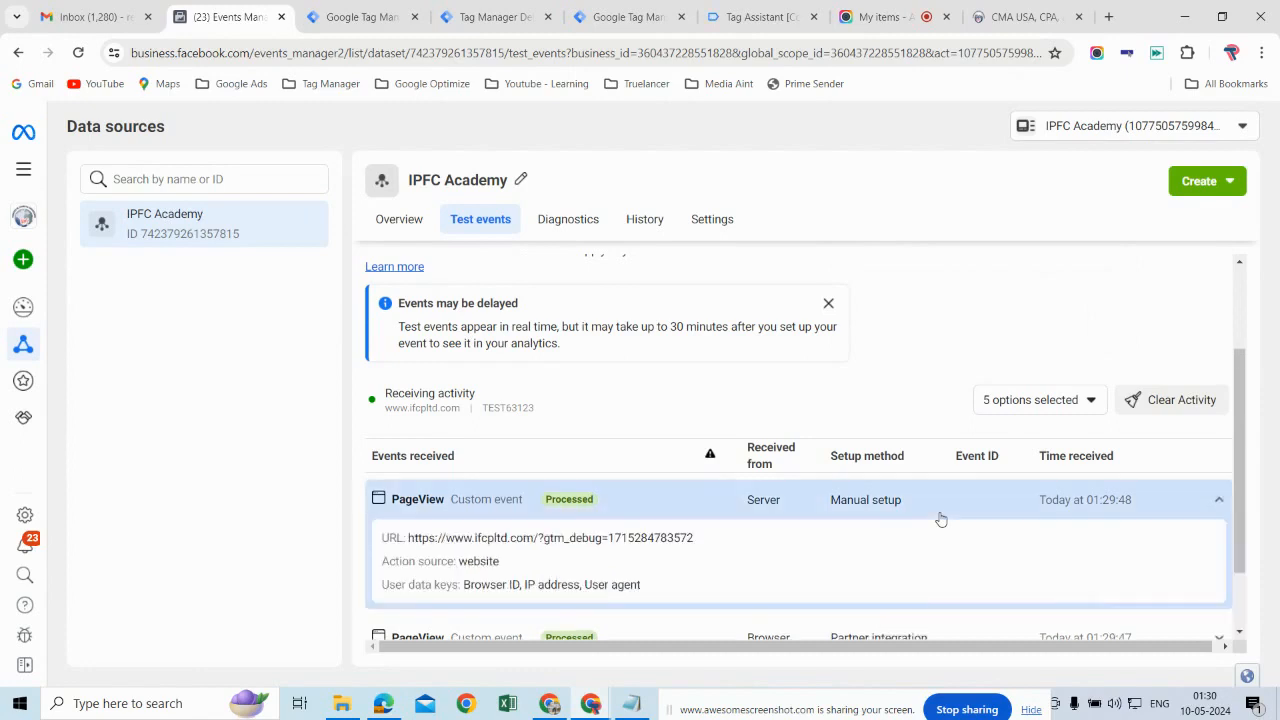
click(940, 519)
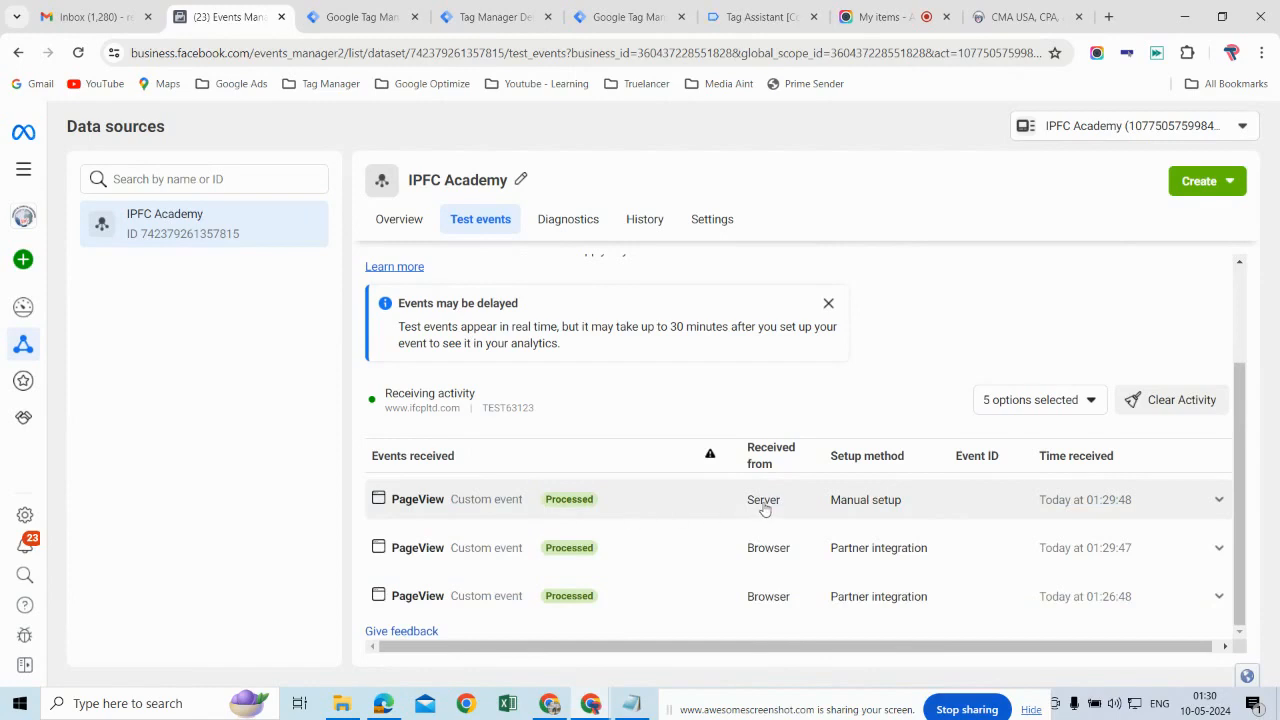
click(918, 519)
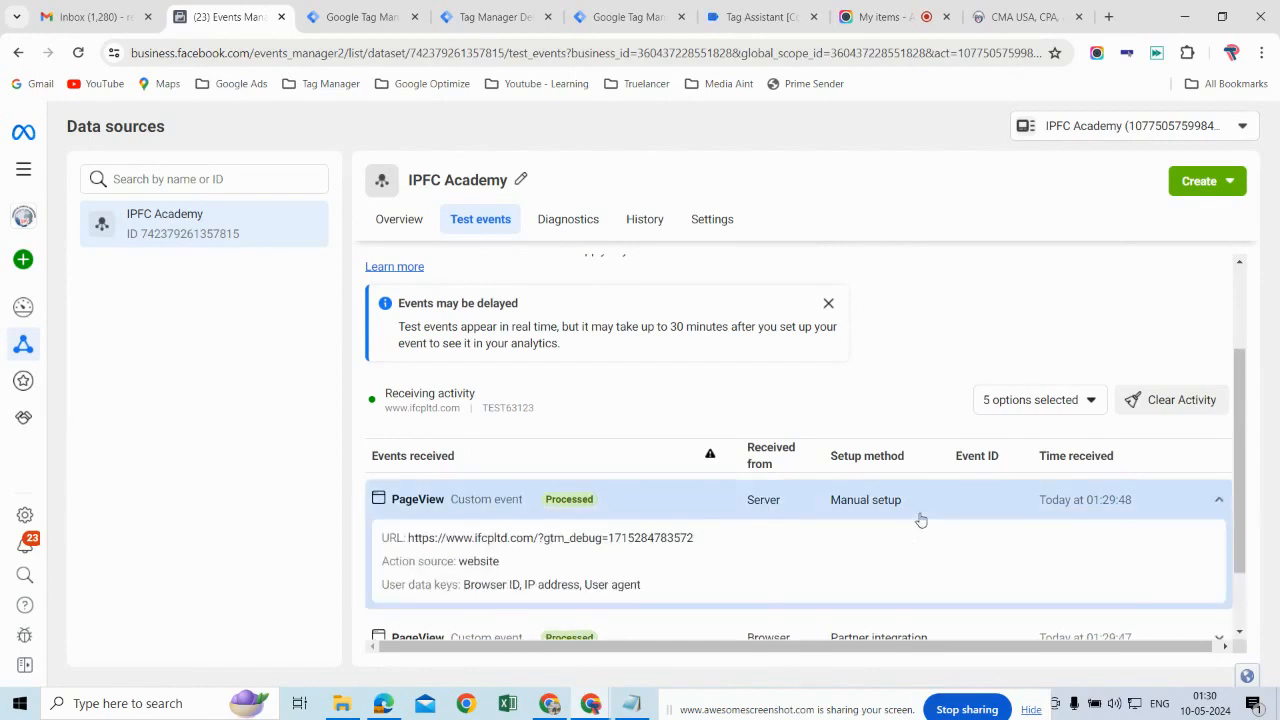
click(709, 513)
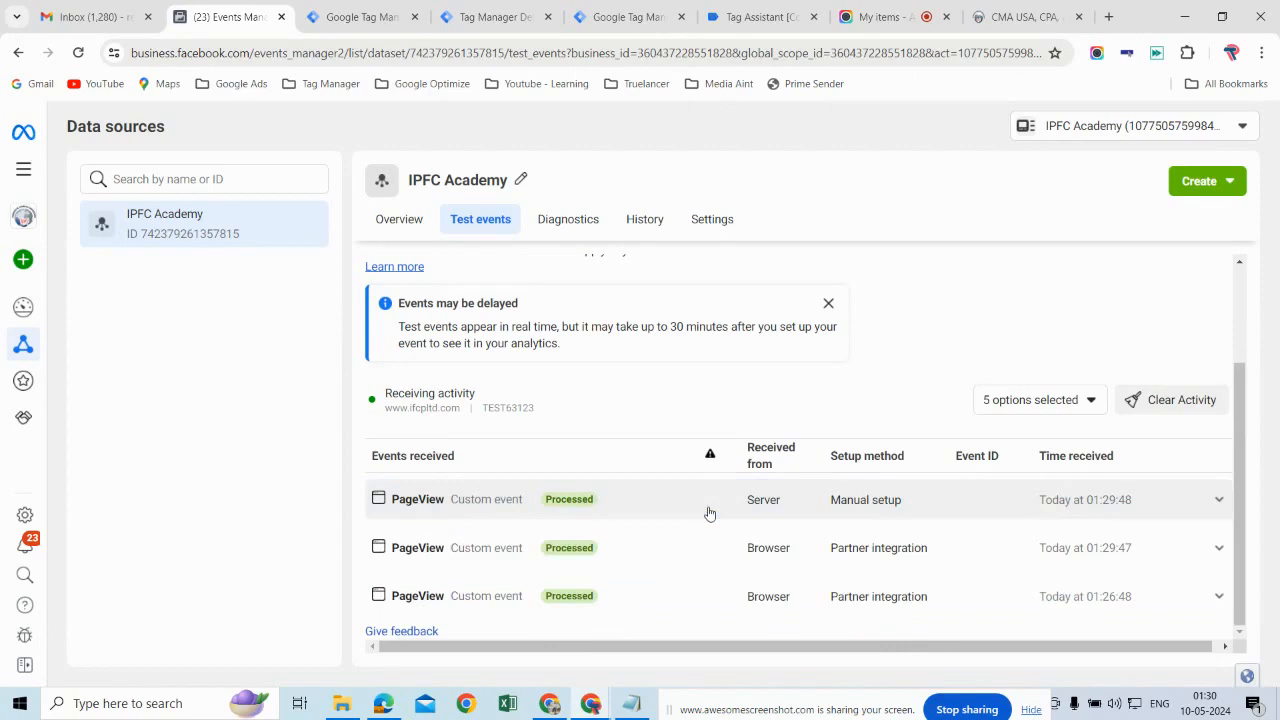
click(899, 552)
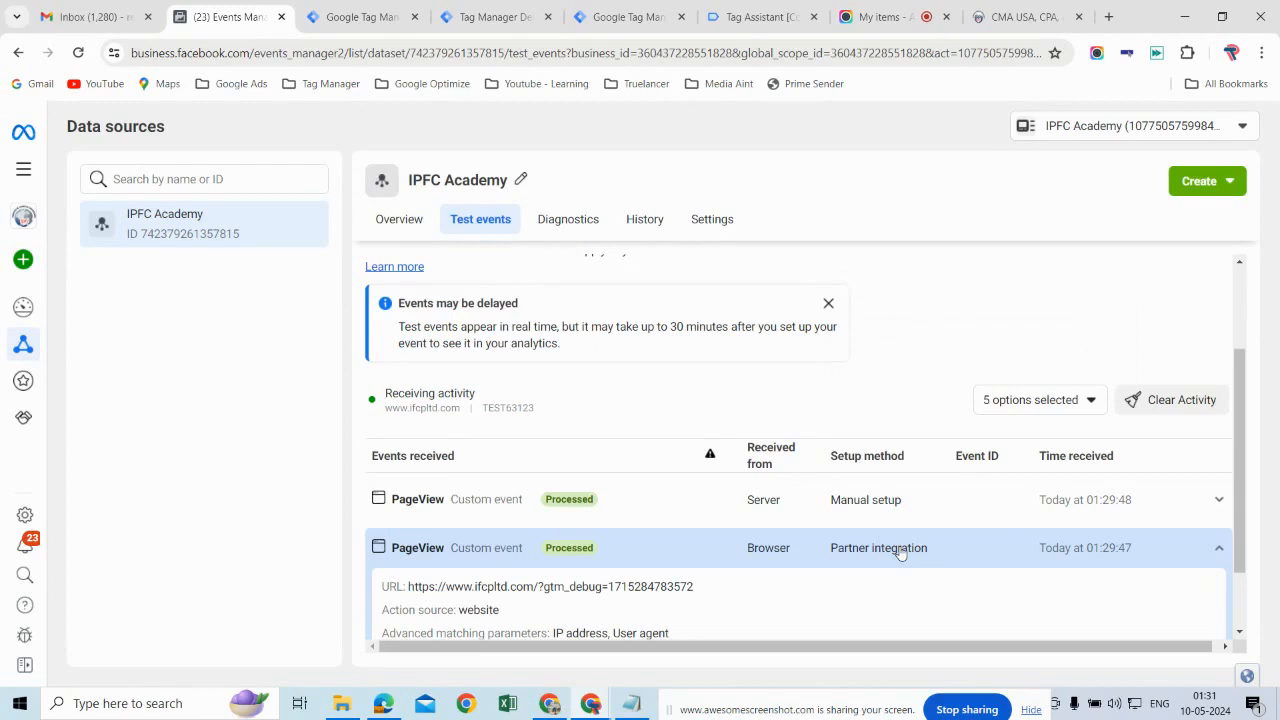
click(964, 558)
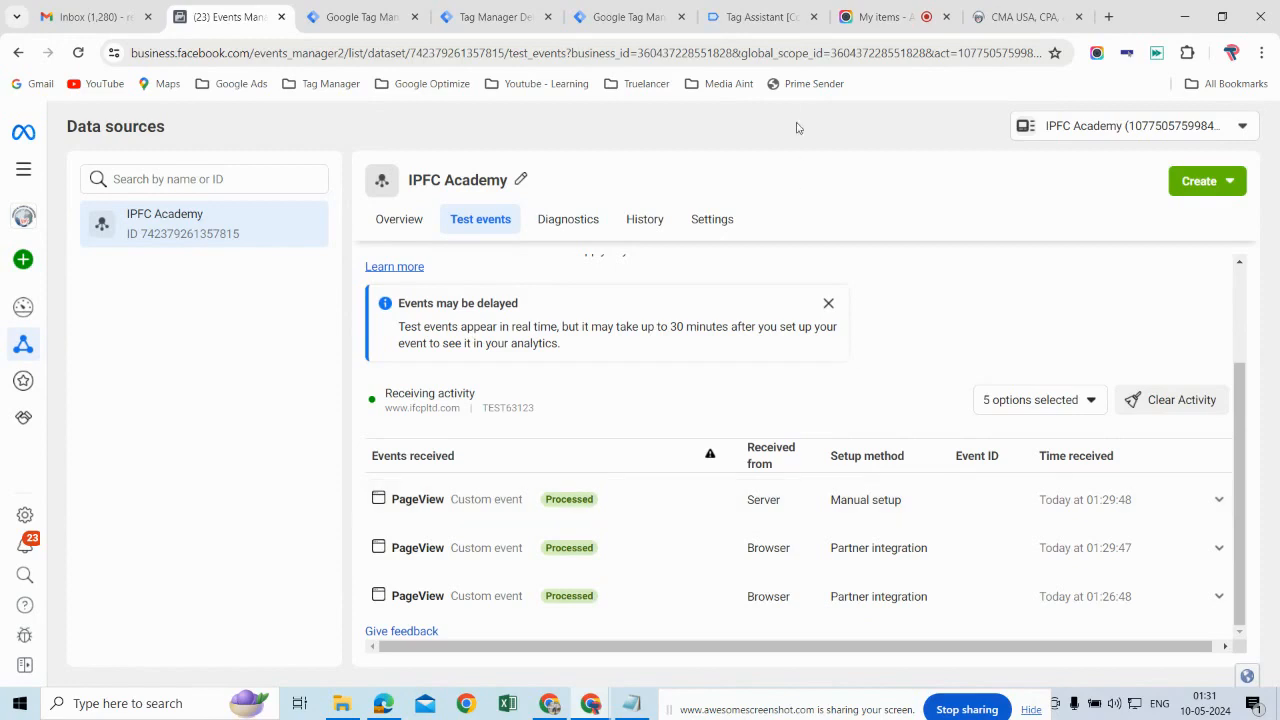
click(884, 20)
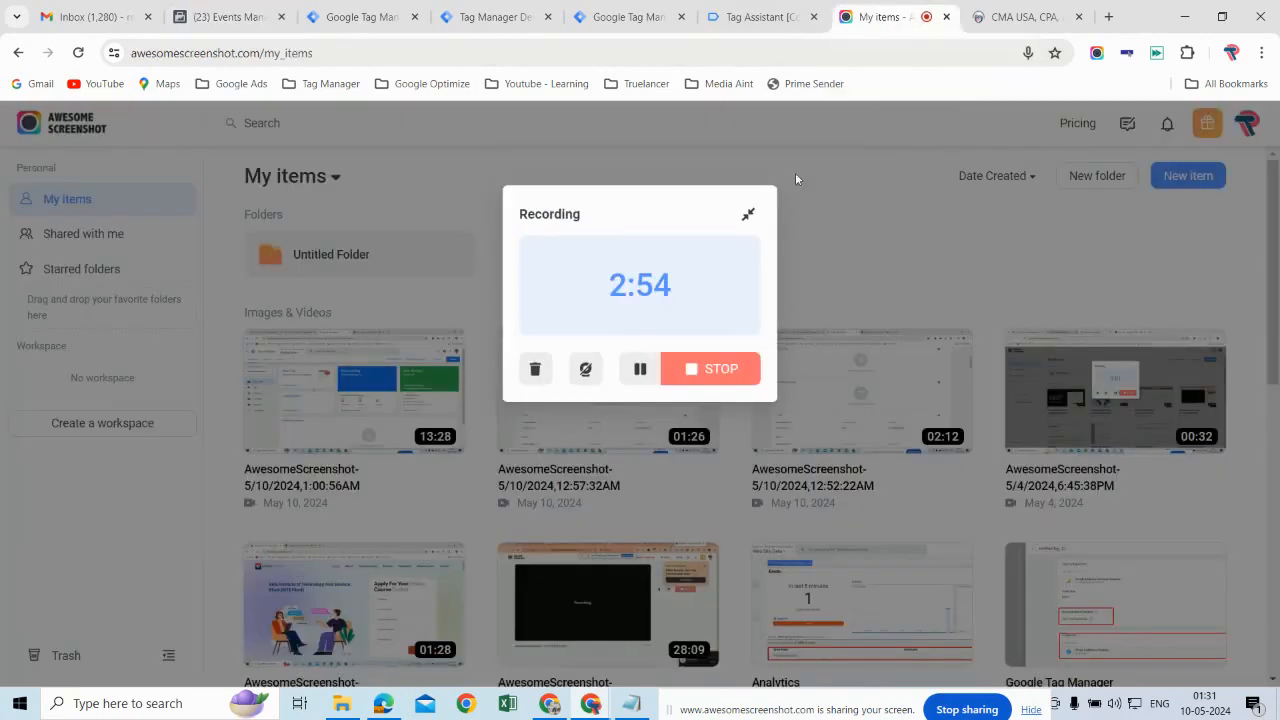